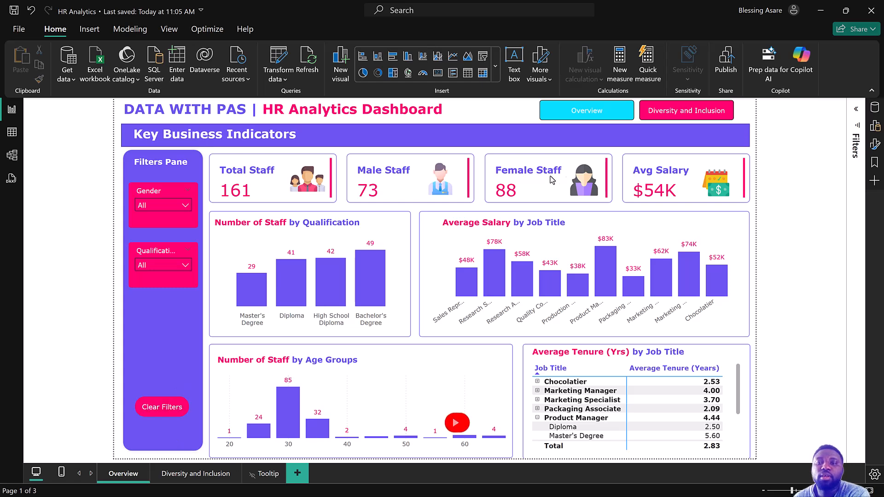
View the Diversity and Inclusion page of the HR Analytics report and return to the Overview page
{"action": "left_click", "coordinate": [671, 115], "text": "ctrl"}
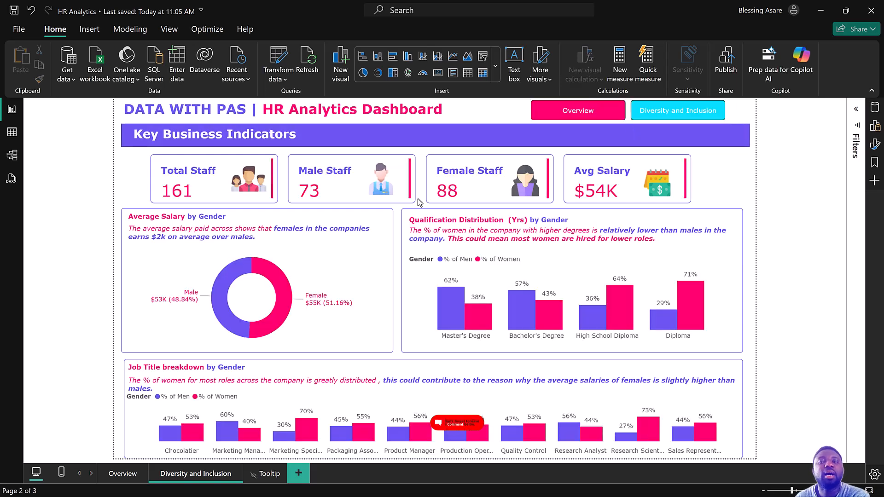
{"action": "left_click", "coordinate": [587, 115], "text": "ctrl"}
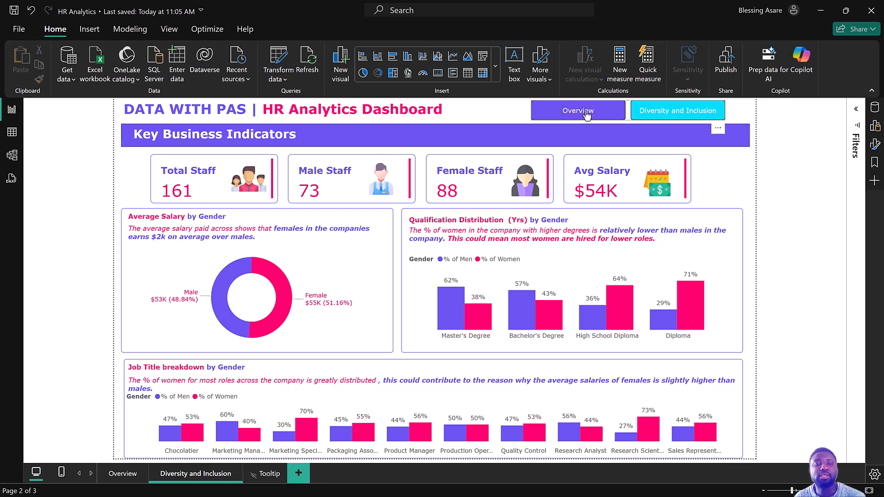
{"action": "left_click", "coordinate": [572, 115], "text": "ctrl"}
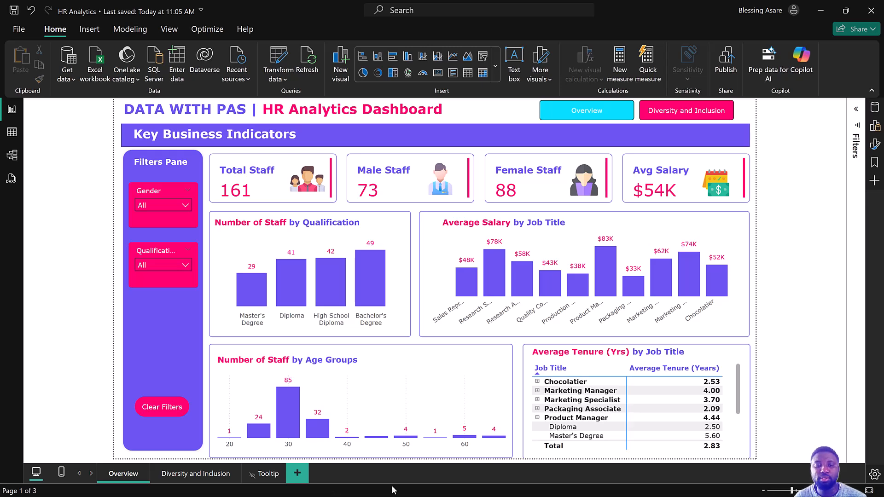
Switch to Business Problem.docx in Word, read the business problem and all analyst tasks, and minimize the document
{"action": "key", "text": "super"}
{"action": "mouse_move", "coordinate": [371, 487]}
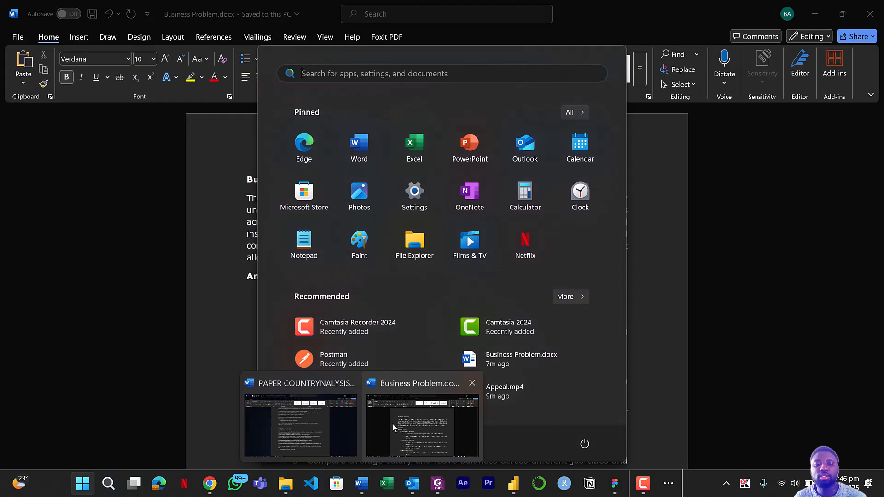
{"action": "left_click", "coordinate": [393, 424]}
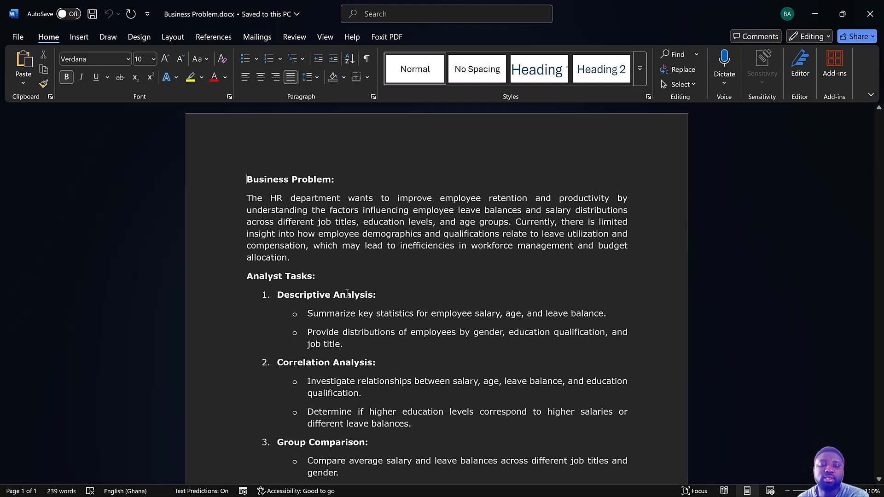
{"action": "scroll", "coordinate": [341, 313], "scroll_direction": "down", "scroll_amount": 1}
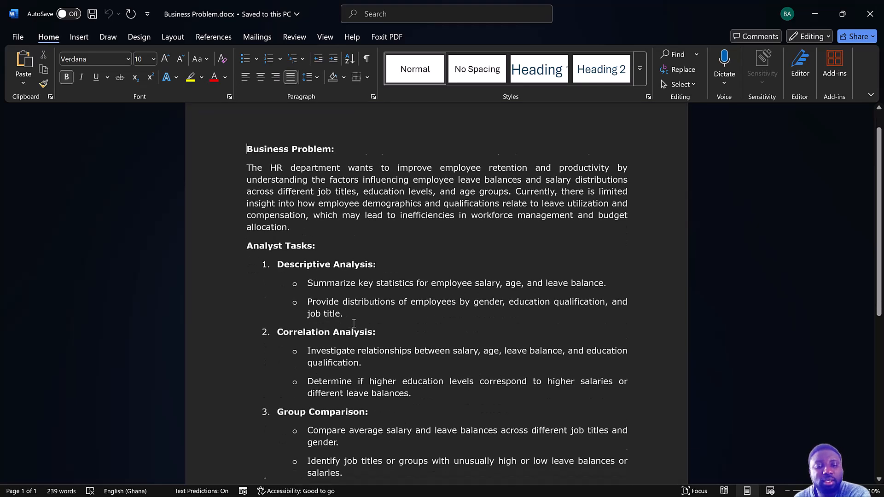
{"action": "scroll", "coordinate": [354, 323], "scroll_direction": "down", "scroll_amount": 5}
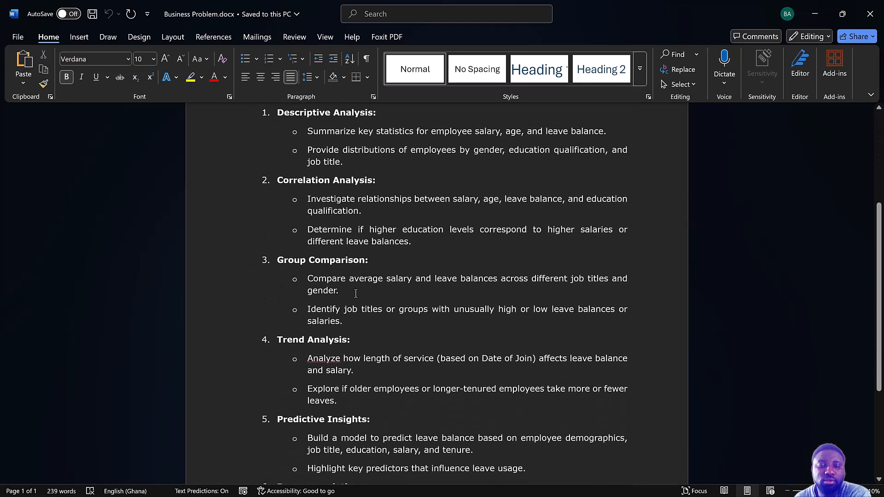
{"action": "scroll", "coordinate": [355, 294], "scroll_direction": "down", "scroll_amount": 5}
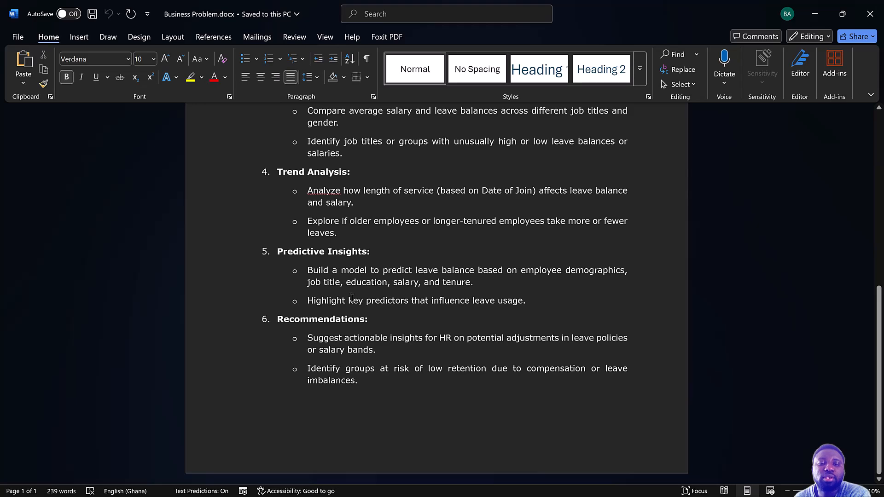
{"action": "scroll", "coordinate": [350, 293], "scroll_direction": "up", "scroll_amount": 9}
{"action": "scroll", "coordinate": [350, 294], "scroll_direction": "down", "scroll_amount": 4}
{"action": "scroll", "coordinate": [350, 294], "scroll_direction": "up", "scroll_amount": 5}
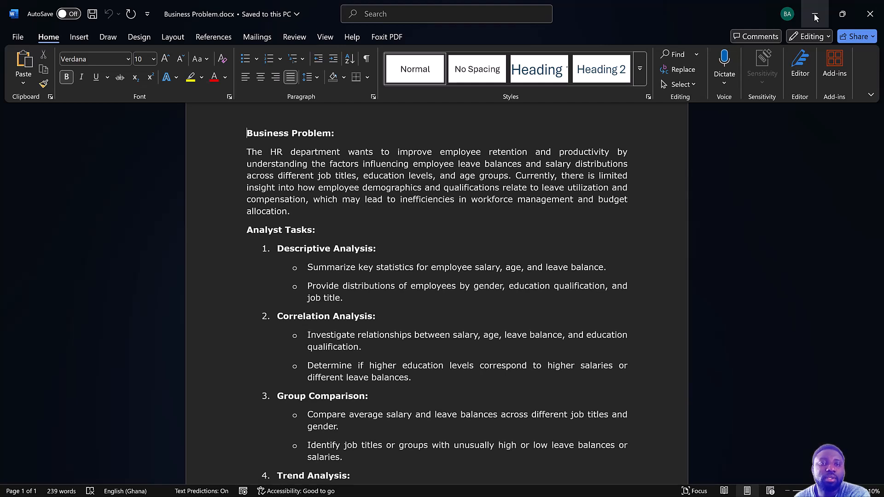
{"action": "left_click", "coordinate": [815, 17]}
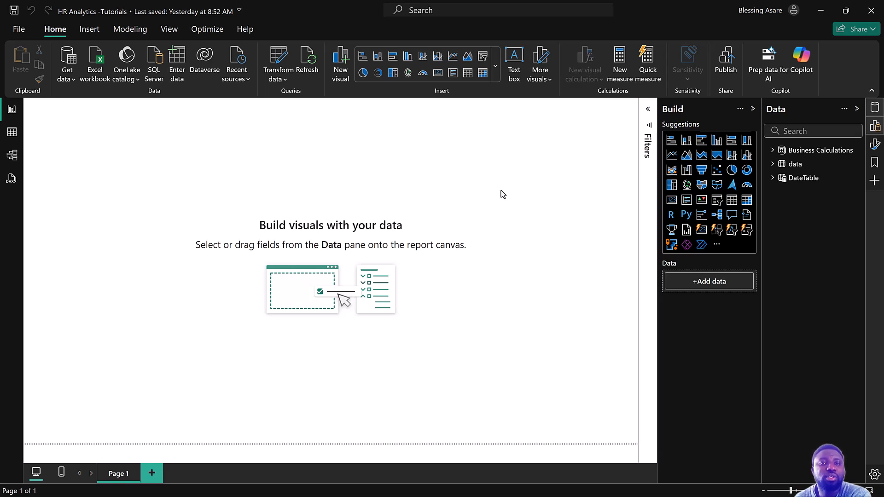
Expand the Business Calculations table and inspect the DAX formulas of the % Increase New Joiners and % of Men measures
{"action": "left_click", "coordinate": [772, 150]}
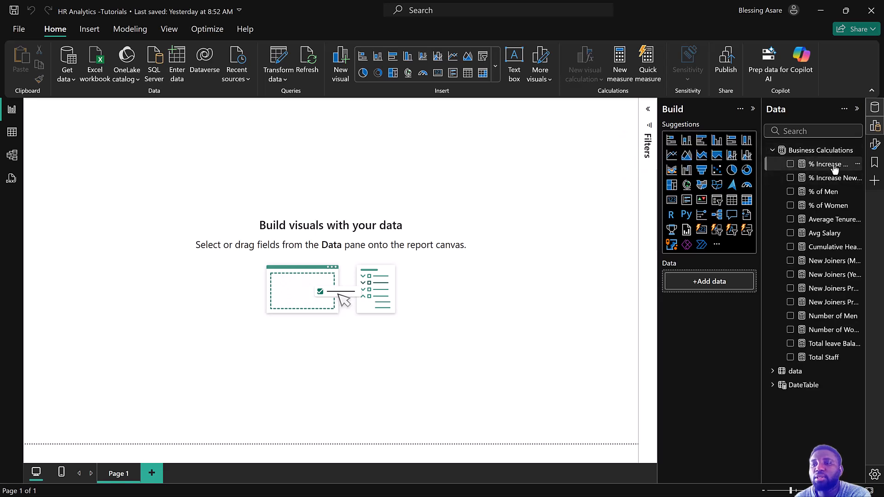
{"action": "left_click", "coordinate": [827, 165]}
{"action": "left_click", "coordinate": [825, 183]}
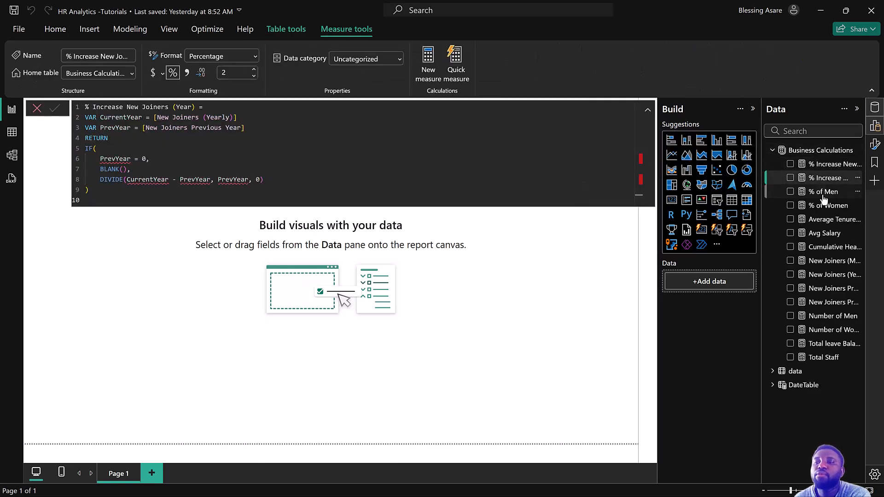
{"action": "left_click", "coordinate": [823, 195]}
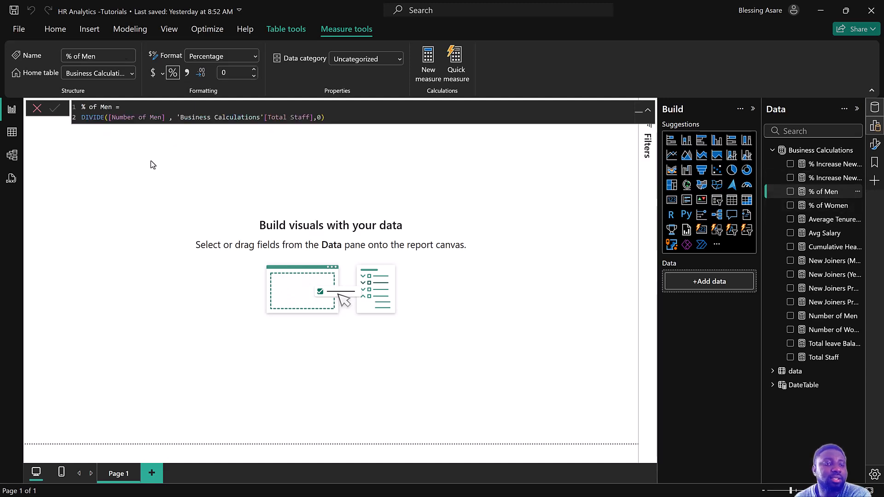
Reposition the Business Calculations table below DateTable in the model diagram
{"action": "left_click", "coordinate": [13, 156]}
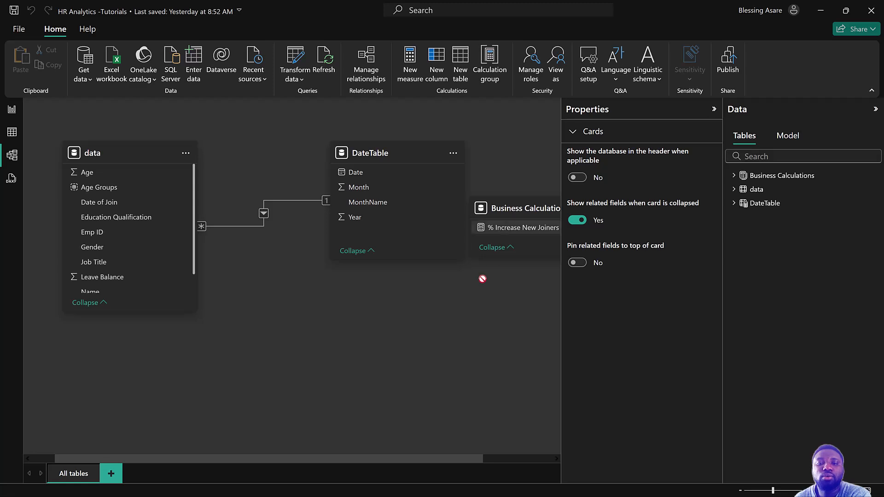
{"action": "left_click_drag", "start_coordinate": [512, 208], "coordinate": [478, 300]}
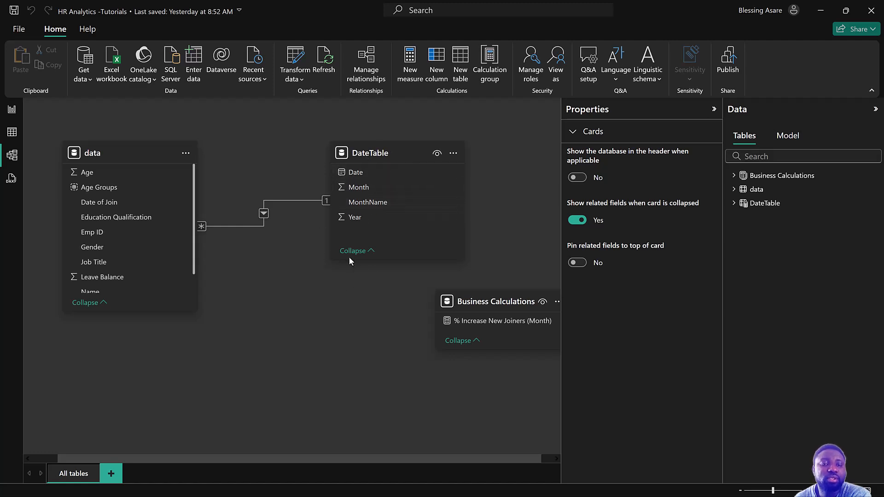
Examine the rows of DateTable and the DAX formula that defines it, and return to the report canvas
{"action": "left_click", "coordinate": [12, 134]}
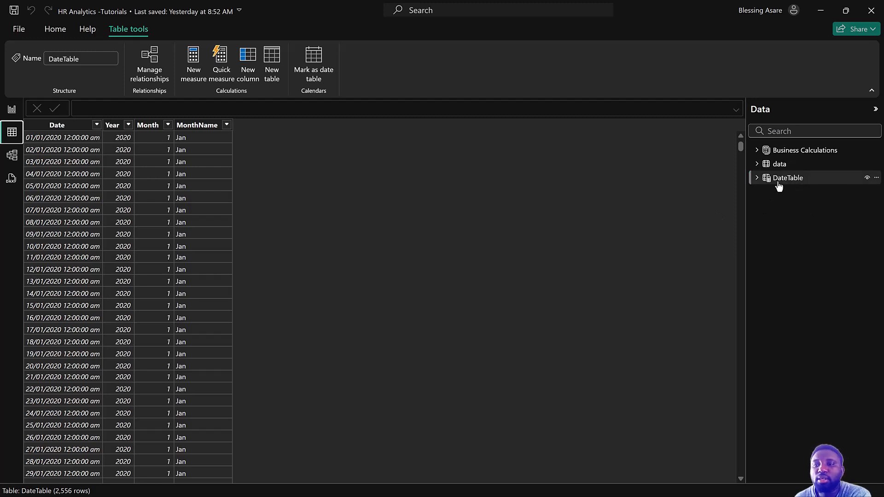
{"action": "left_click", "coordinate": [12, 157]}
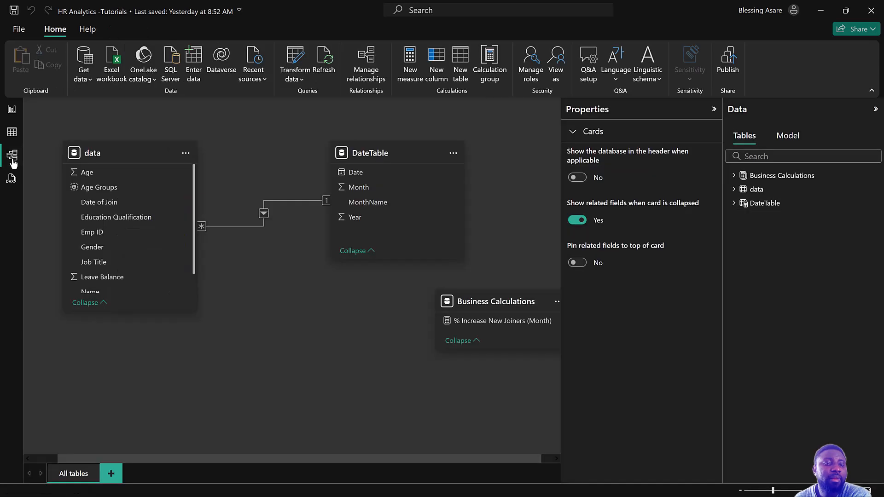
{"action": "left_click", "coordinate": [392, 153]}
{"action": "left_click_drag", "start_coordinate": [113, 159], "coordinate": [59, 100]}
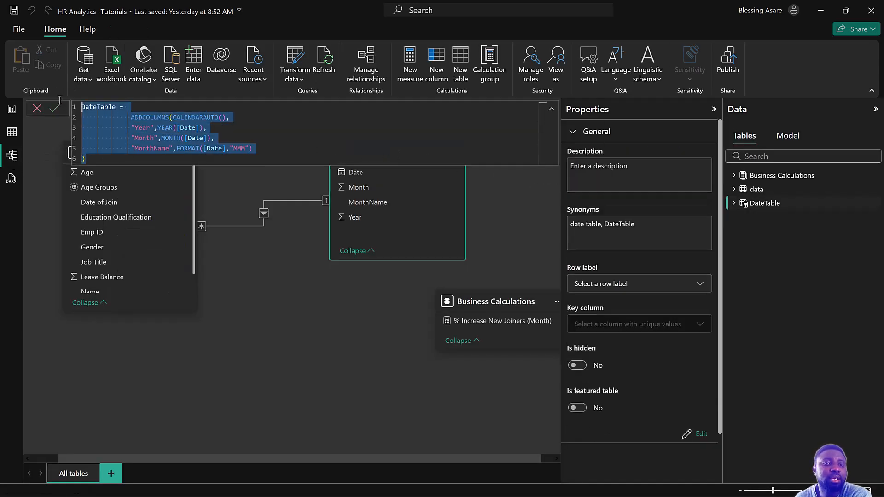
{"action": "left_click", "coordinate": [12, 110]}
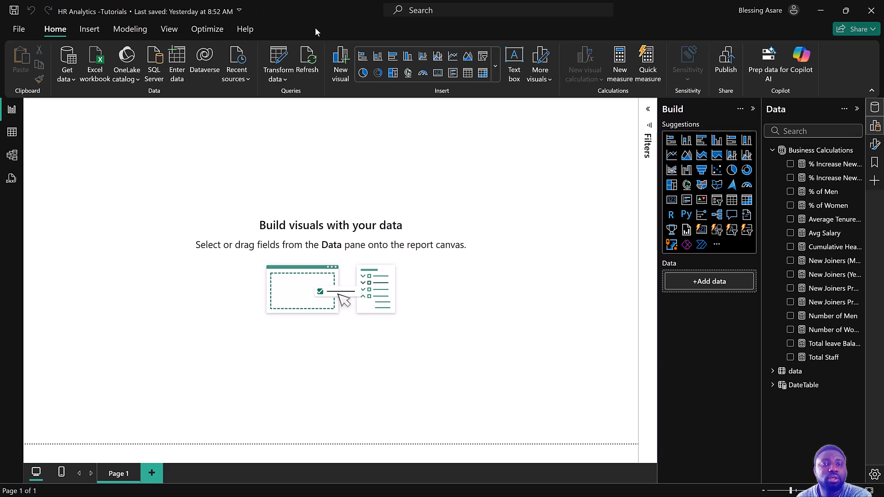
{"action": "left_click", "coordinate": [117, 31]}
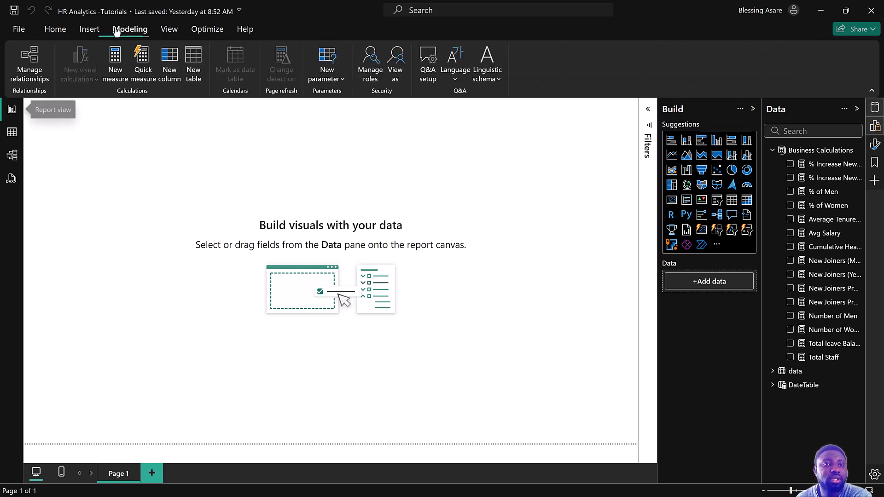
{"action": "left_click", "coordinate": [81, 37]}
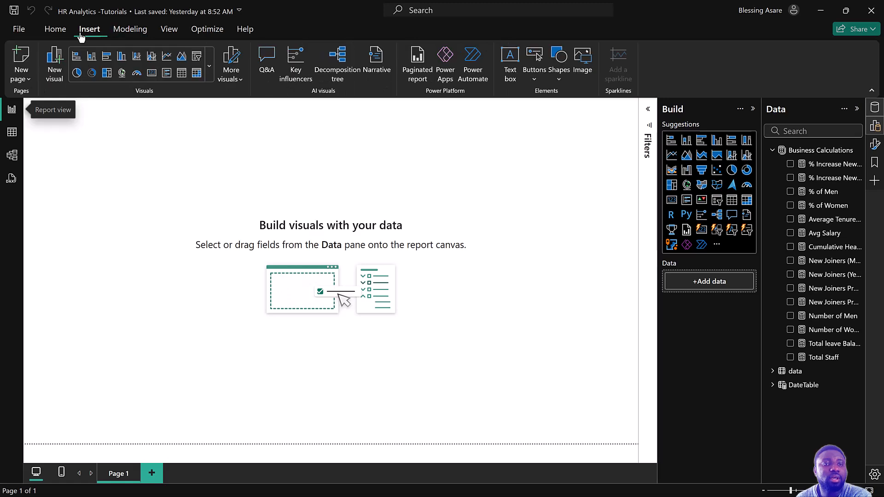
{"action": "left_click", "coordinate": [169, 29]}
{"action": "left_click", "coordinate": [275, 75]}
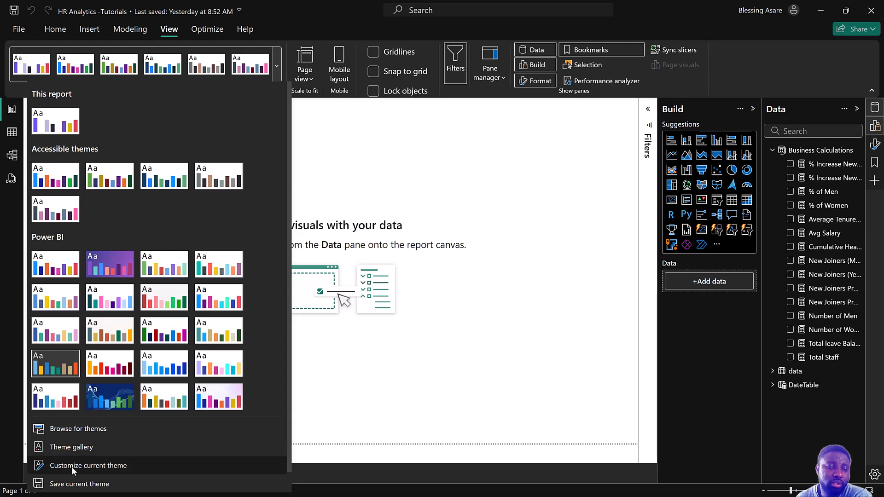
{"action": "left_click", "coordinate": [72, 467]}
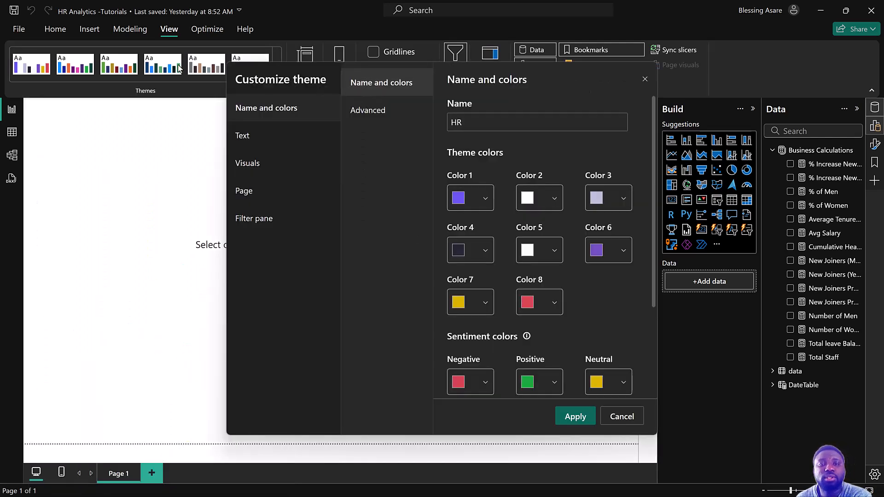
{"action": "left_click", "coordinate": [459, 198]}
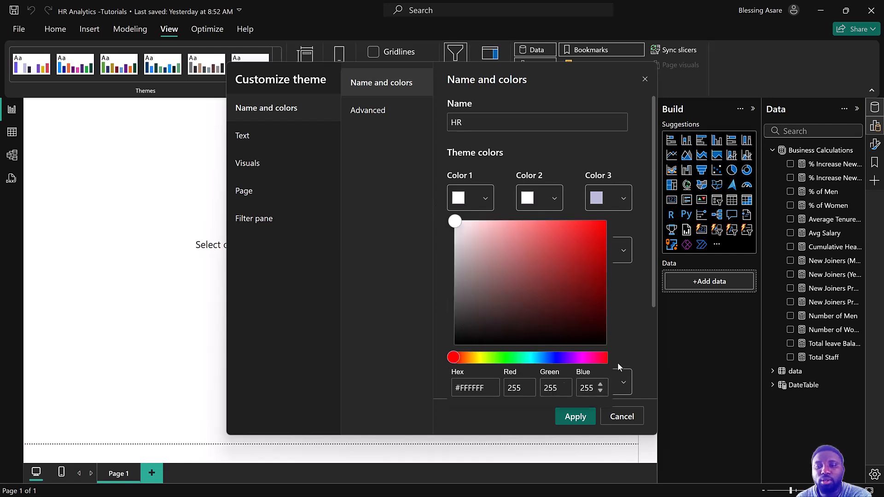
{"action": "left_click", "coordinate": [637, 339]}
{"action": "left_click", "coordinate": [622, 419]}
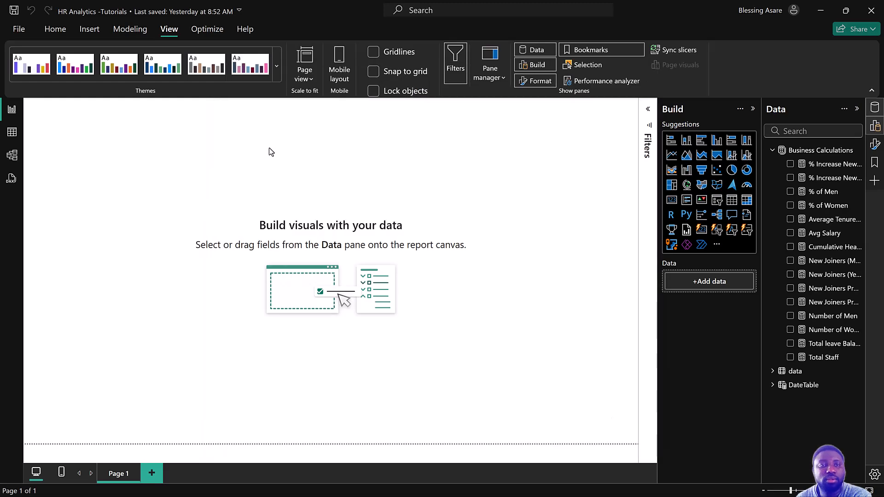
Review the current theme's name and colors, advanced, text and visual background settings, and close the theme customization without applying changes
{"action": "left_click", "coordinate": [278, 79]}
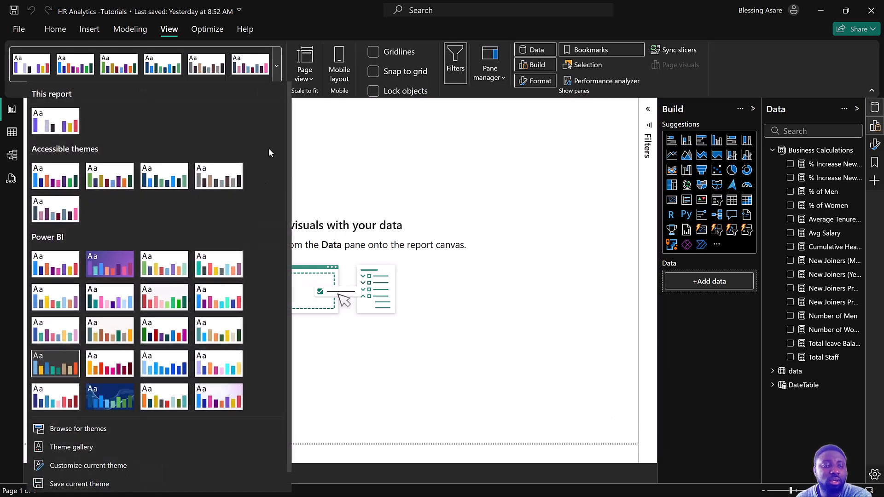
{"action": "scroll", "coordinate": [185, 445], "scroll_direction": "down", "scroll_amount": 1}
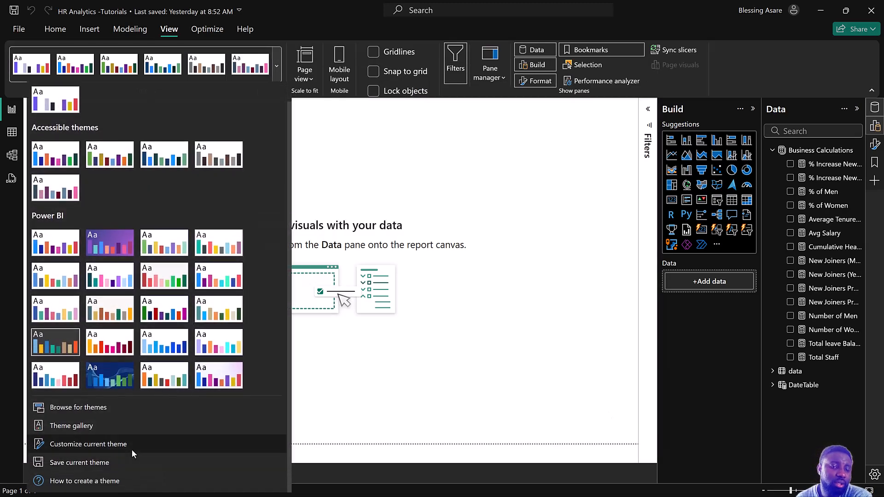
{"action": "left_click", "coordinate": [87, 444]}
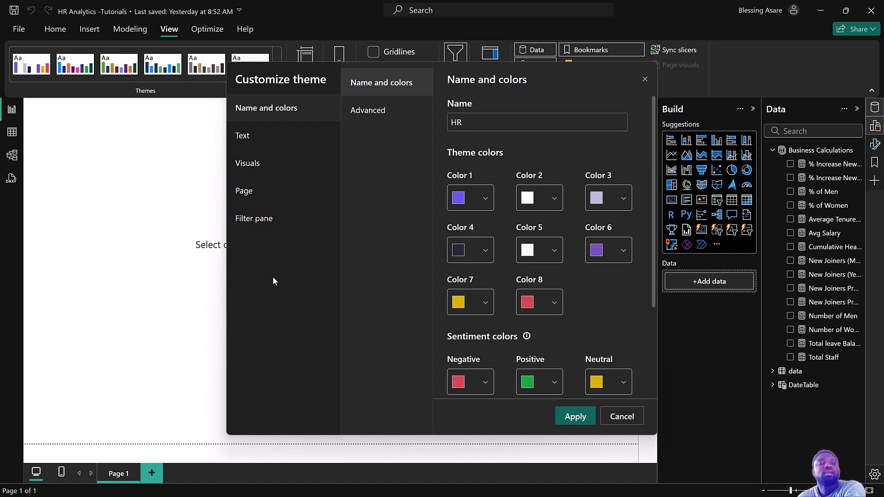
{"action": "left_click", "coordinate": [378, 115]}
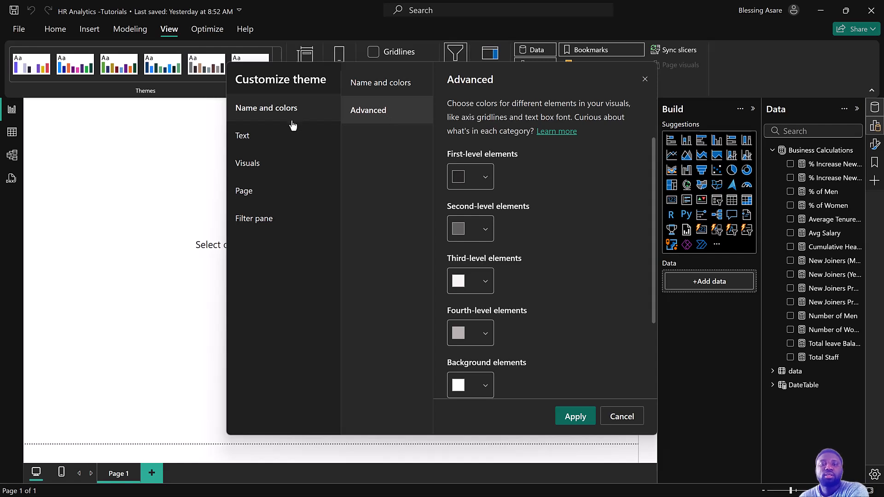
{"action": "left_click", "coordinate": [285, 138]}
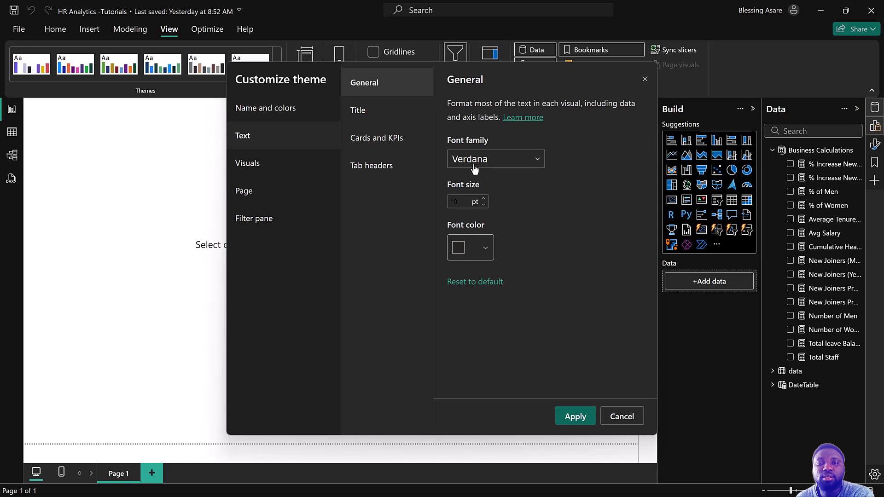
{"action": "left_click", "coordinate": [290, 172]}
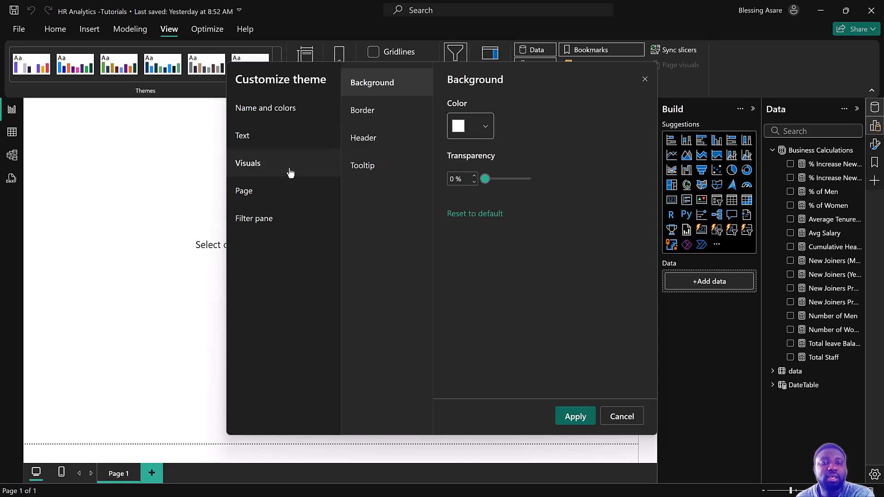
{"action": "left_click", "coordinate": [644, 81]}
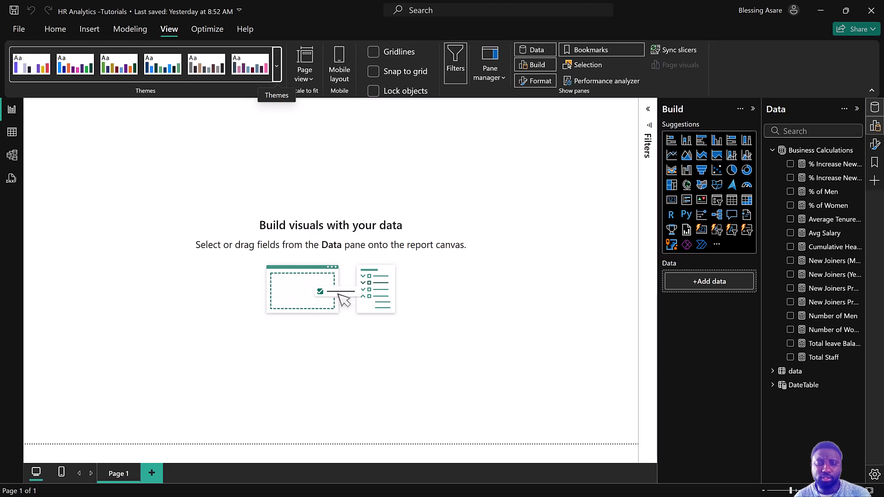
Switch to the finished HR Analytics report and select the dashboard title text box on the Overview page
{"action": "key", "text": "super"}
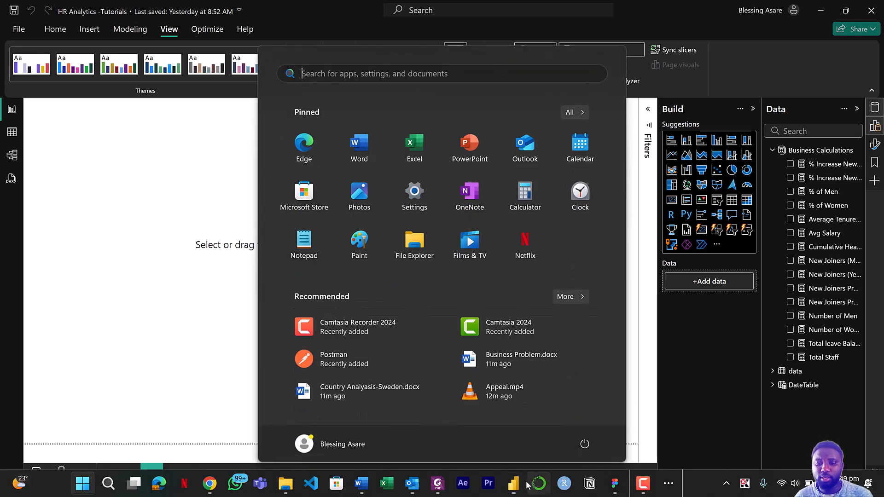
{"action": "mouse_move", "coordinate": [511, 488]}
{"action": "left_click", "coordinate": [453, 426]}
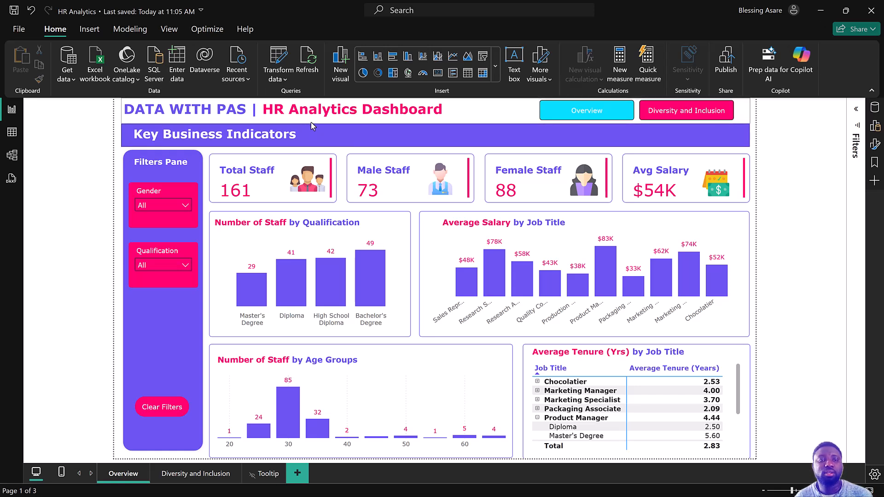
{"action": "left_click", "coordinate": [328, 125]}
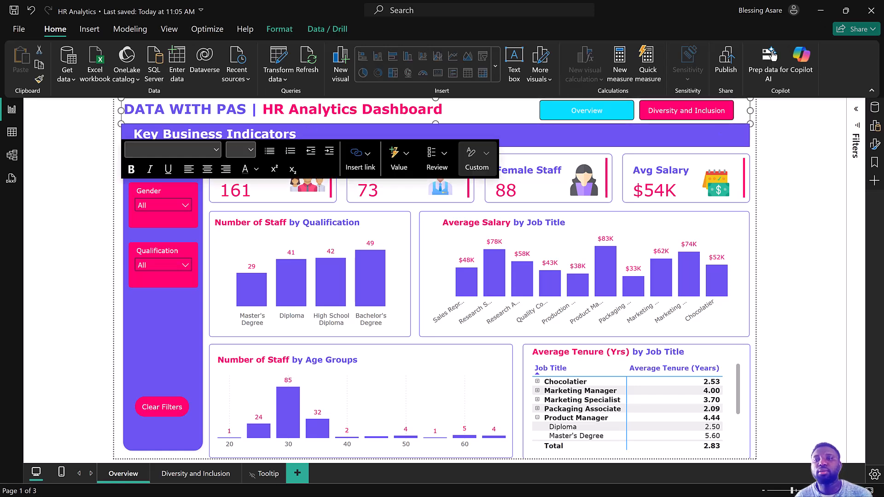
Switch back to the HR Analytics -Tutorials report and add a text box stretched as a thin strip across the page top
{"action": "left_click", "coordinate": [820, 14]}
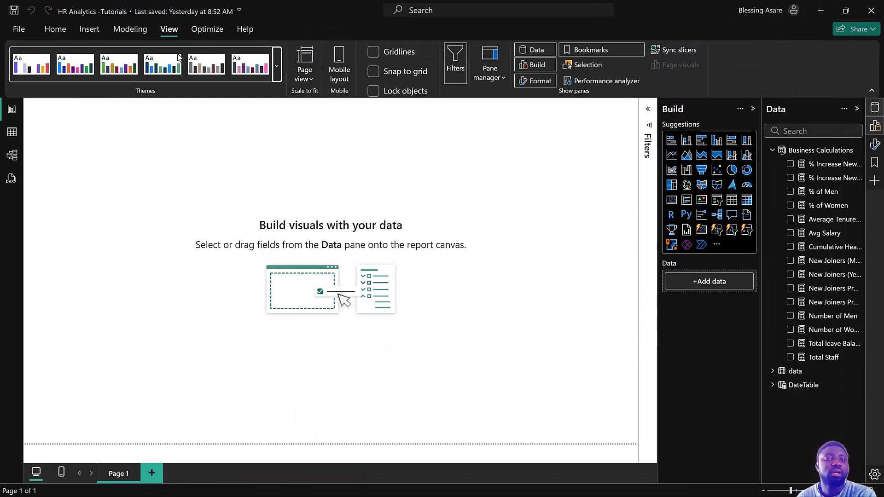
{"action": "left_click", "coordinate": [57, 30]}
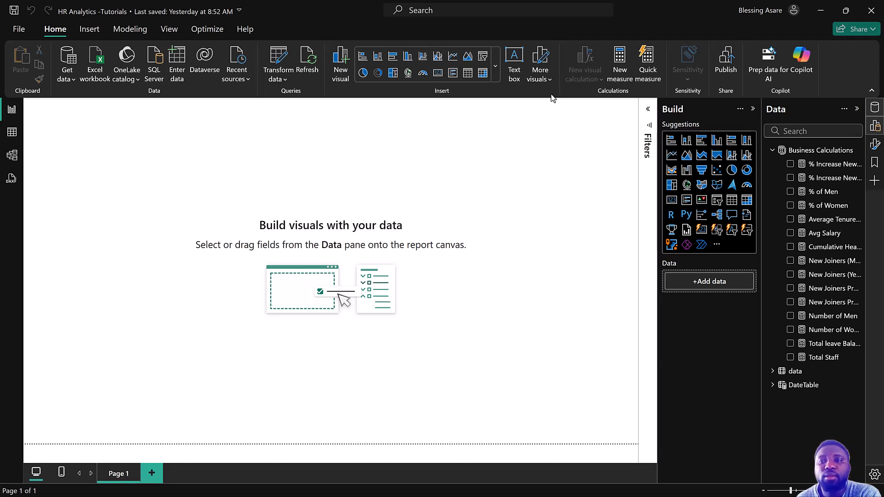
{"action": "left_click", "coordinate": [90, 29]}
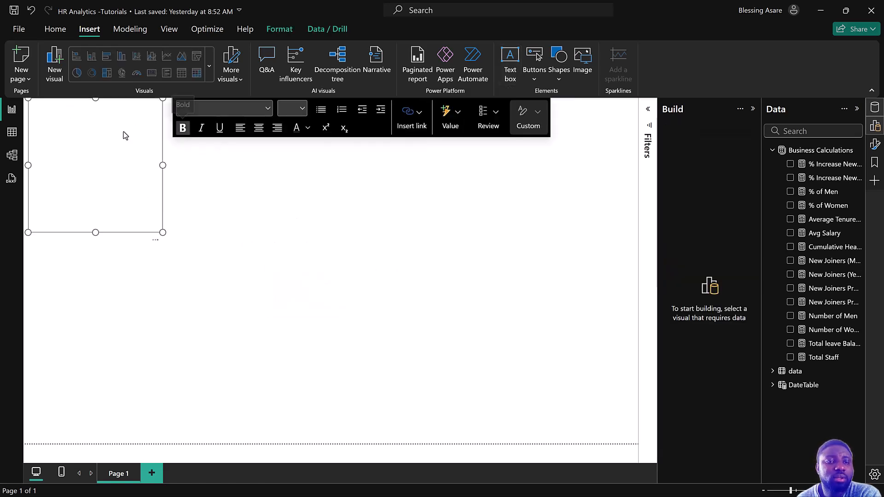
{"action": "left_click_drag", "start_coordinate": [163, 233], "coordinate": [622, 124]}
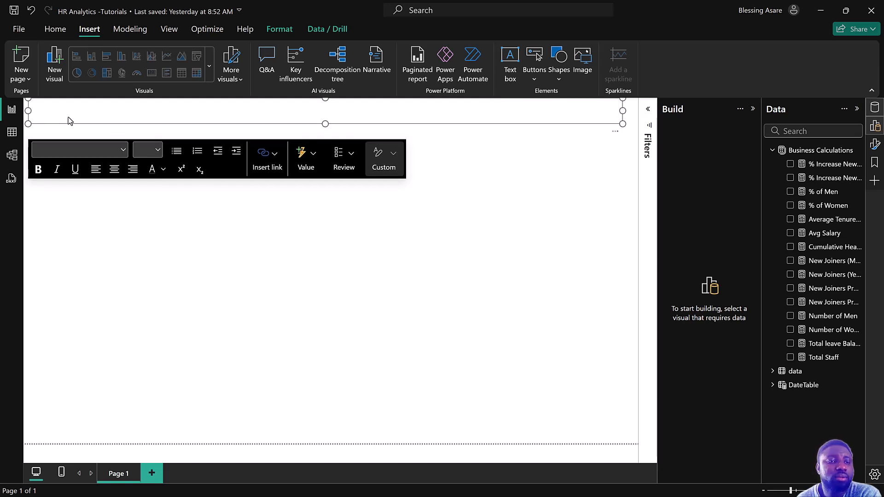
Enter the title "DATA WITH PAS | HR ANALYTICS DASHBOARD" in the text box
{"action": "left_click", "coordinate": [50, 108]}
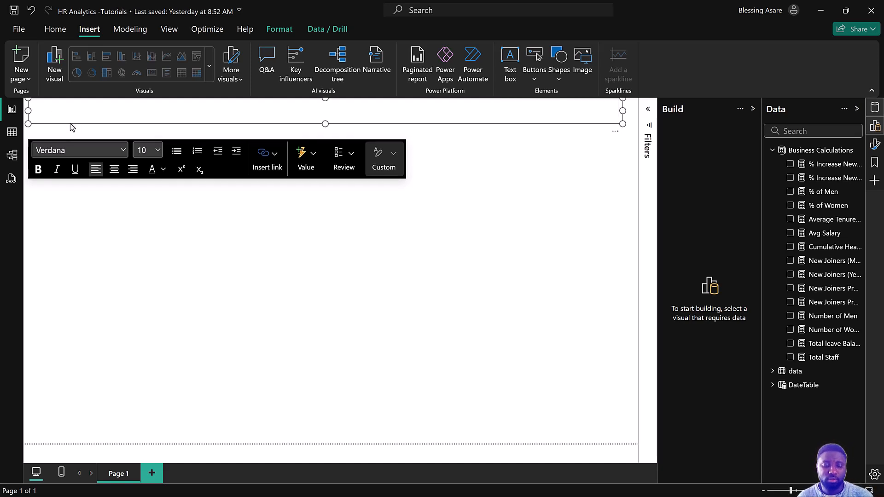
{"action": "type", "text": "SATA"}
{"action": "key", "text": "BackSpace"}
{"action": "key", "text": "BackSpace"}
{"action": "key", "text": "BackSpace"}
{"action": "key", "text": "BackSpace"}
{"action": "key", "text": "BackSpace"}
{"action": "type", "text": "DATA WITH"}
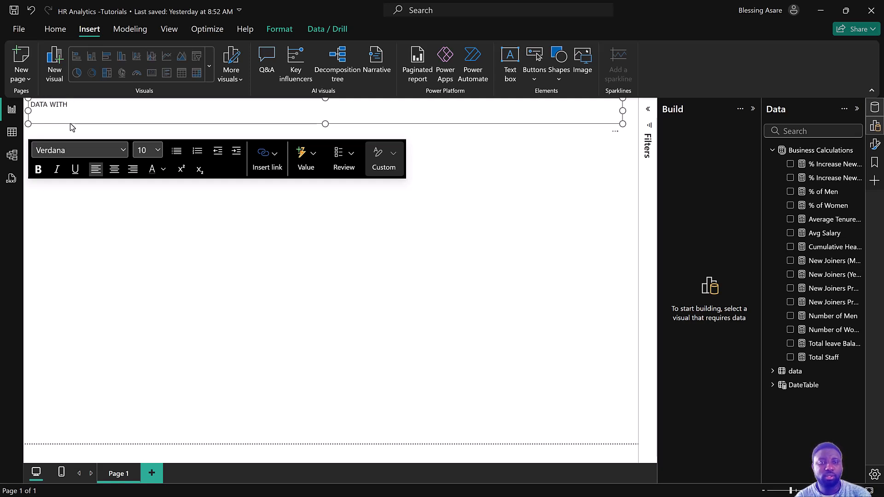
{"action": "type", "text": " PAS | HR ANALYTICS"}
{"action": "key", "text": "BackSpace"}
{"action": "key", "text": "BackSpace"}
{"action": "key", "text": "BackSpace"}
{"action": "key", "text": "BackSpace"}
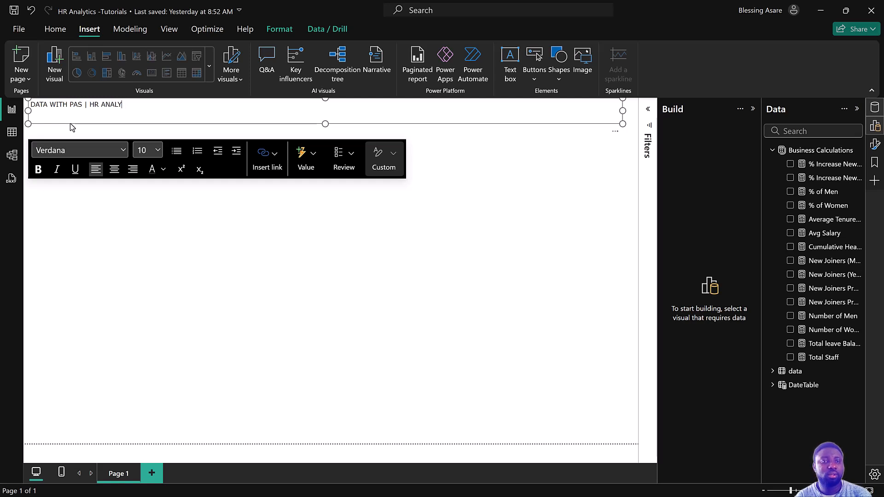
{"action": "type", "text": "TICS "}
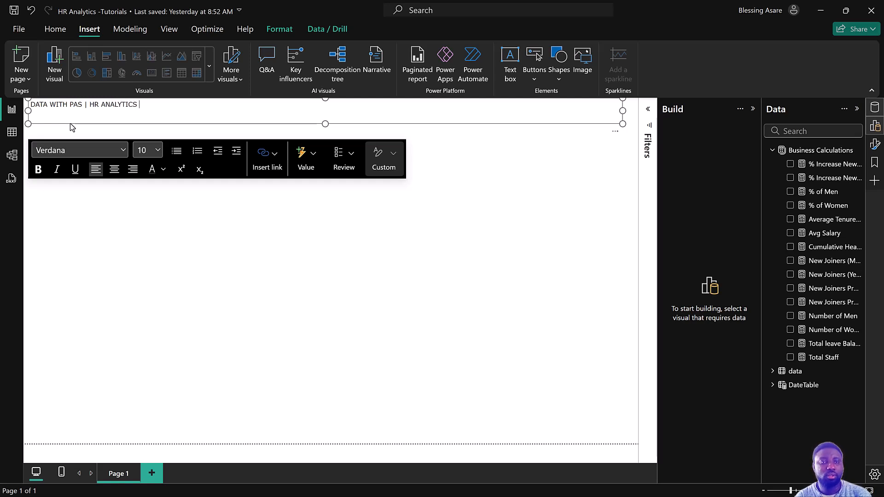
{"action": "type", "text": "DASHBOARD"}
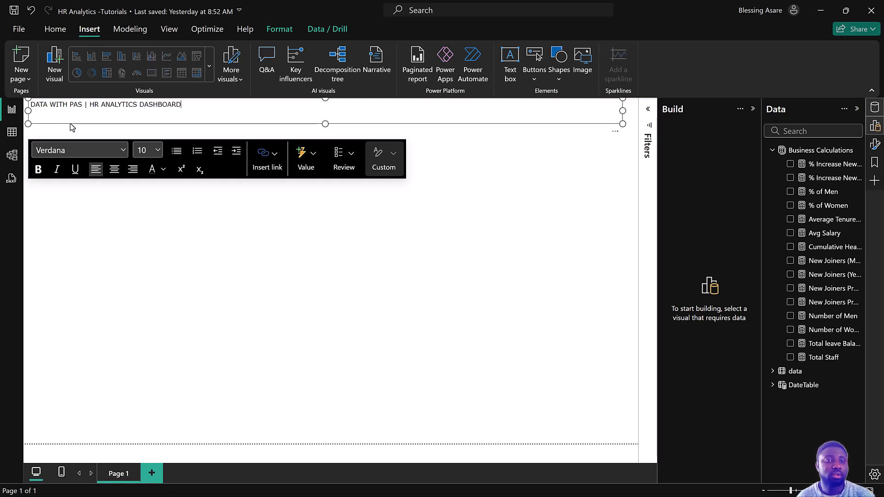
Set the font size of "DATA WITH PAS" in the title to 20
{"action": "left_click_drag", "start_coordinate": [82, 105], "coordinate": [30, 108]}
{"action": "left_click", "coordinate": [158, 151]}
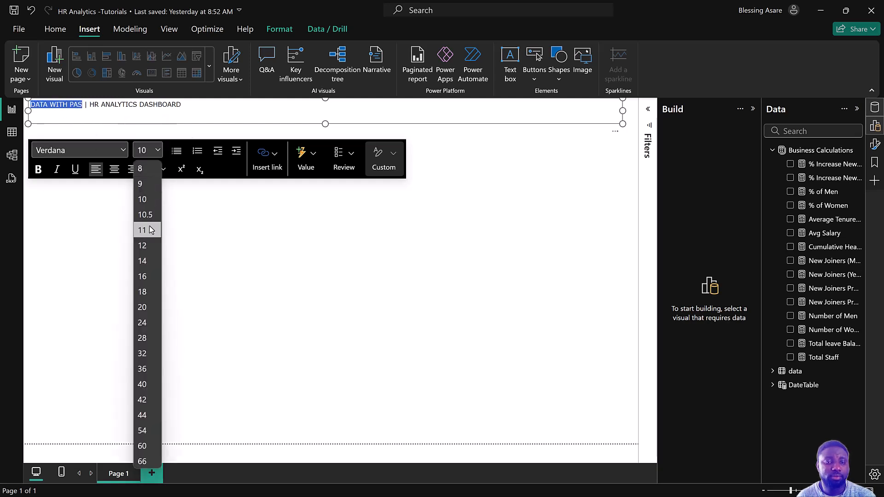
{"action": "left_click", "coordinate": [142, 261]}
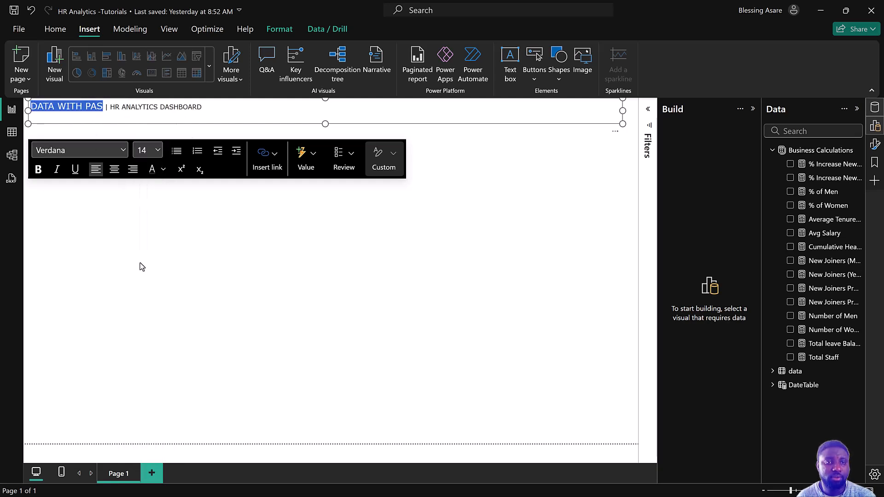
{"action": "left_click", "coordinate": [159, 151]}
{"action": "left_click", "coordinate": [147, 307]}
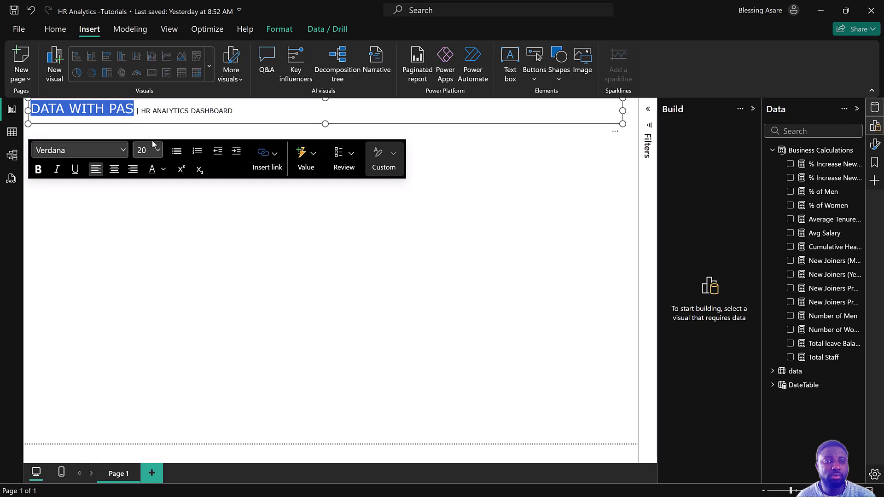
Make "DATA WITH PAS" bold and color it with the theme's bright purple
{"action": "left_click", "coordinate": [161, 169]}
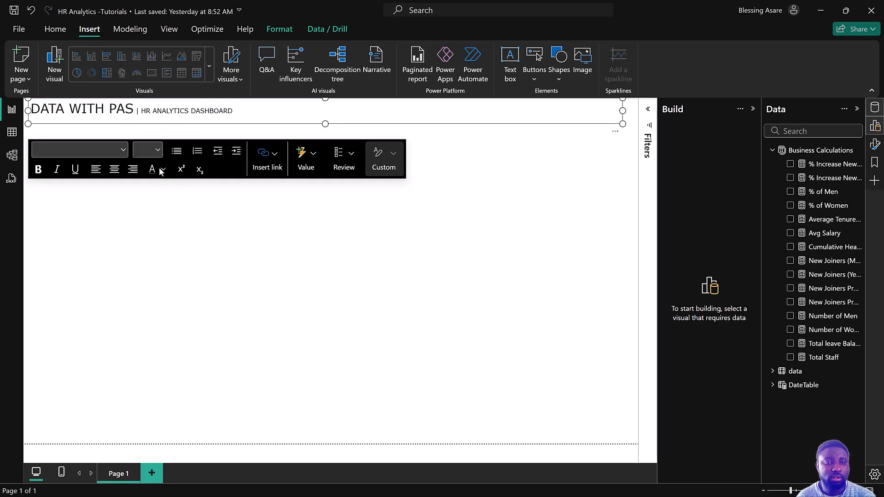
{"action": "left_click_drag", "start_coordinate": [131, 109], "coordinate": [10, 108]}
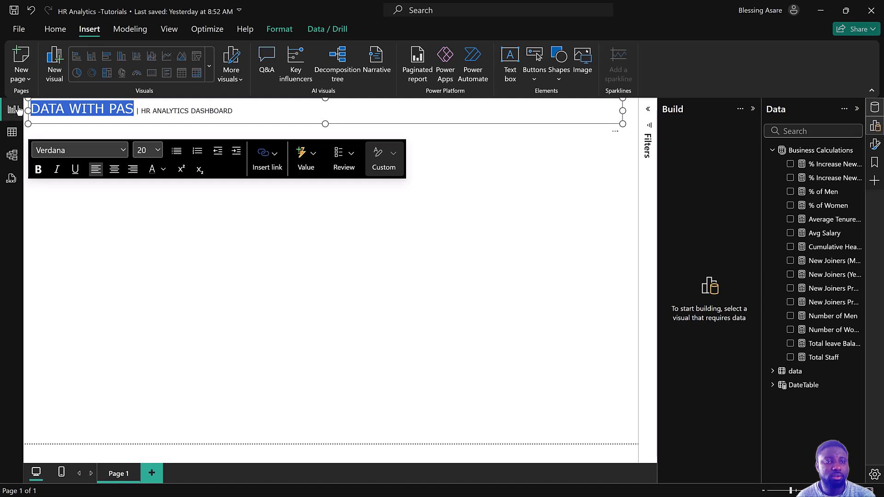
{"action": "left_click", "coordinate": [39, 170]}
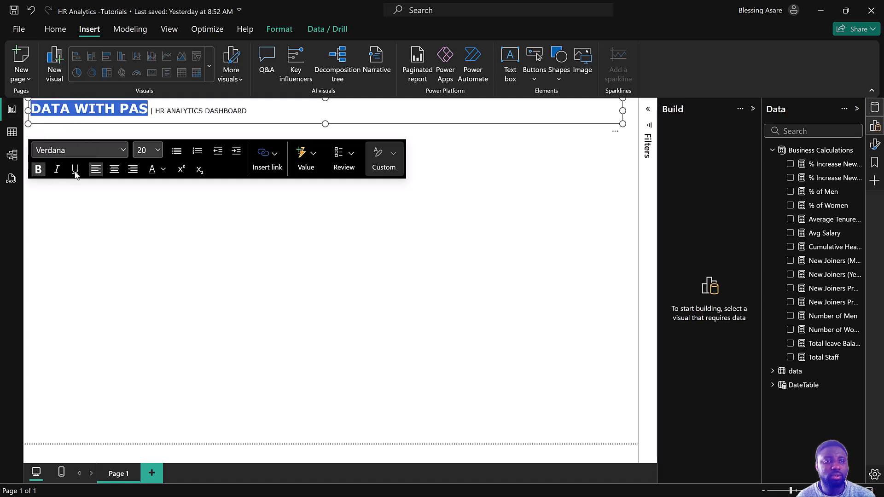
{"action": "left_click", "coordinate": [163, 170]}
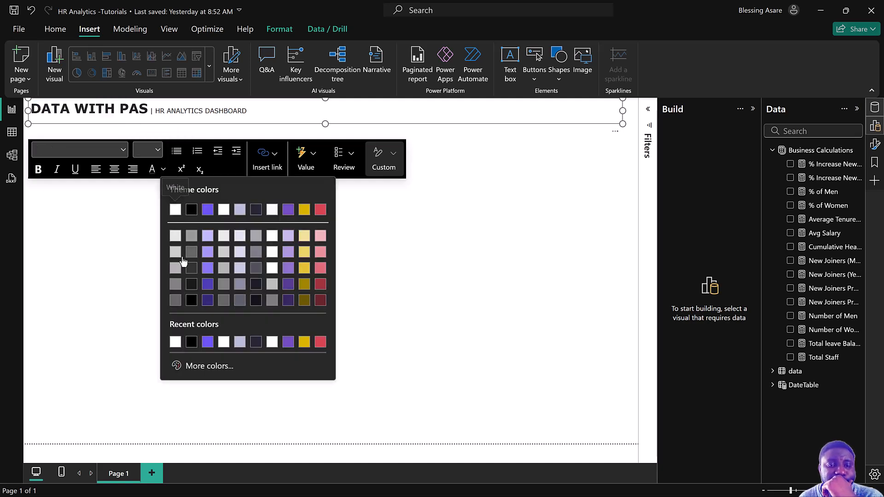
{"action": "left_click", "coordinate": [206, 342]}
{"action": "left_click_drag", "start_coordinate": [154, 111], "coordinate": [271, 112]}
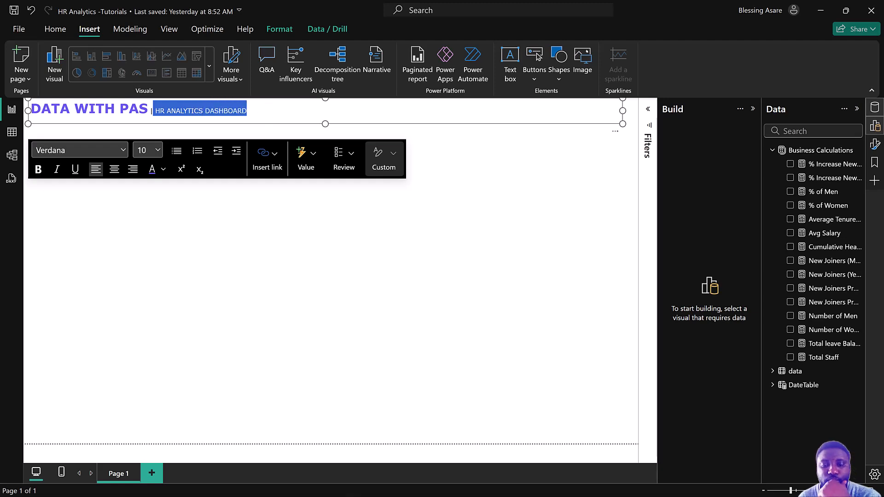
{"action": "key", "text": "super"}
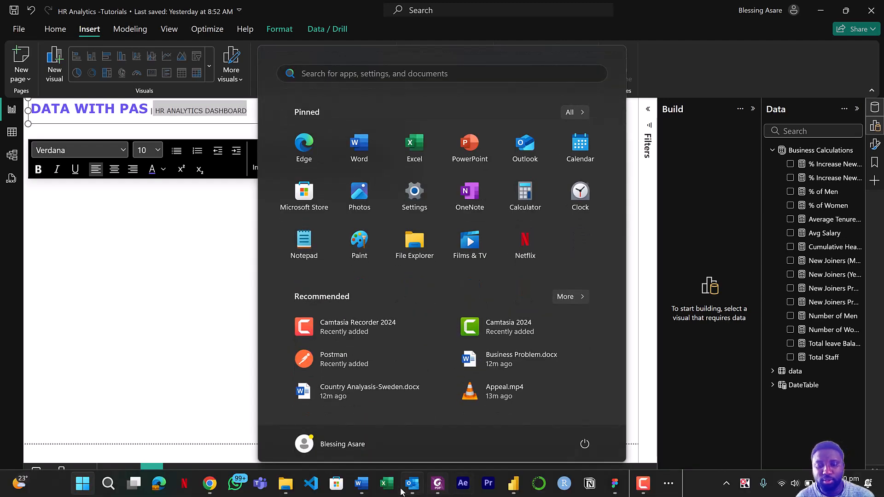
{"action": "mouse_move", "coordinate": [513, 481]}
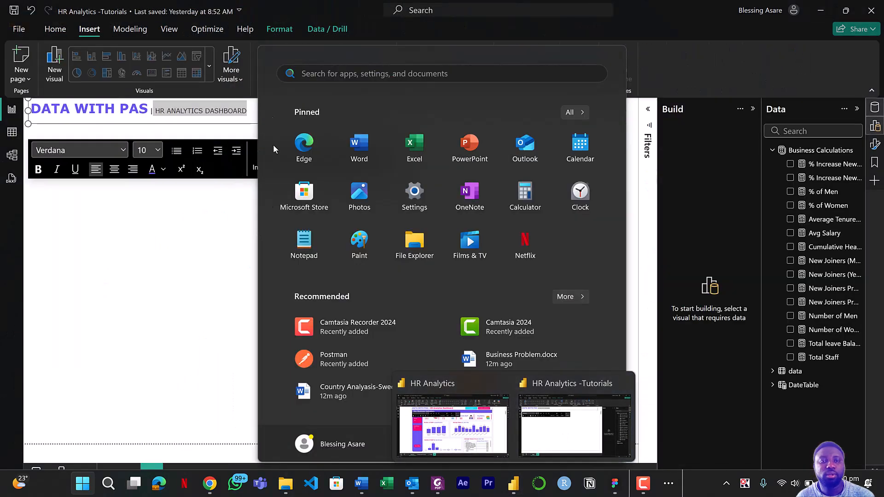
Set the title's first part, "DATA WITH PAS |" including the separator, to font size 20
{"action": "left_click", "coordinate": [153, 114]}
{"action": "left_click_drag", "start_coordinate": [153, 114], "coordinate": [29, 110]}
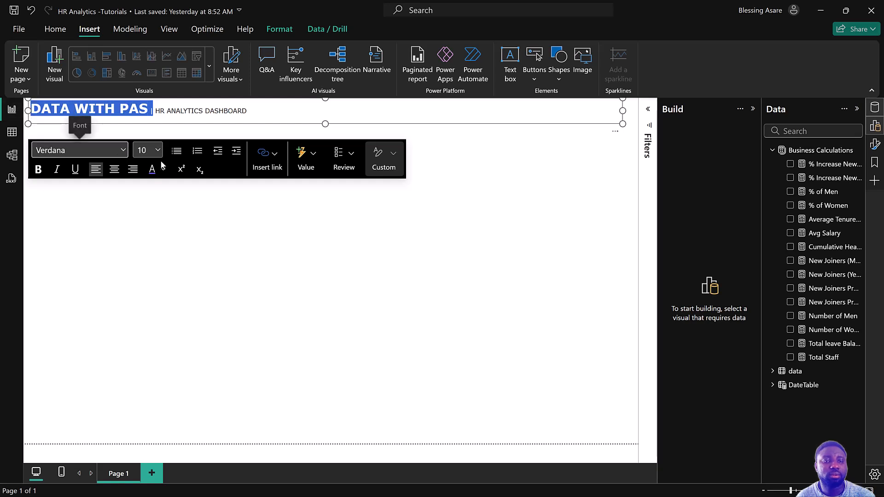
{"action": "left_click", "coordinate": [153, 150]}
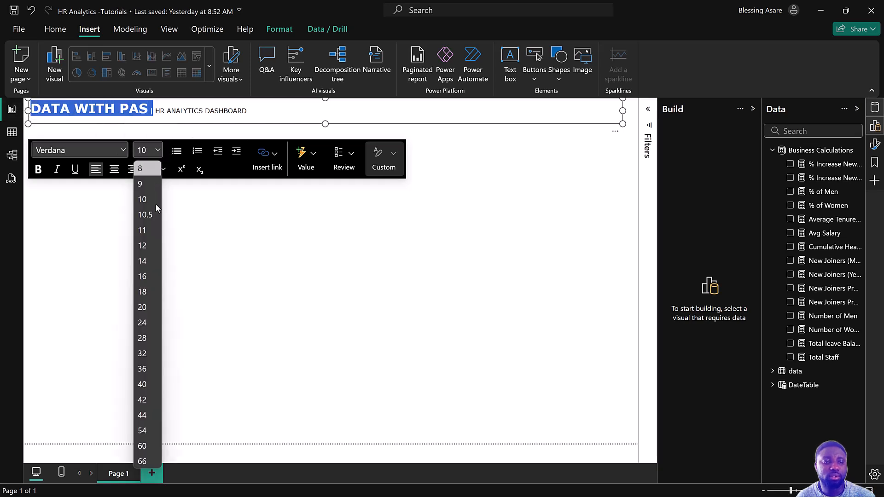
{"action": "left_click", "coordinate": [155, 307]}
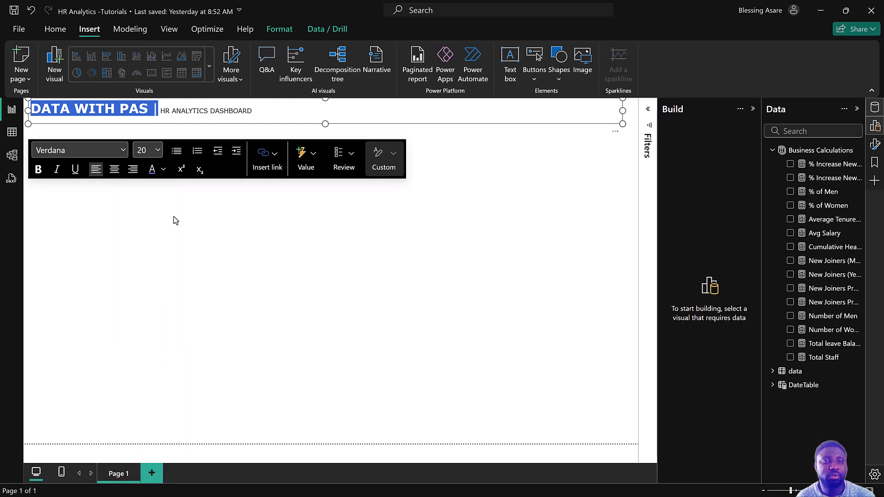
Set the font size of "HR ANALYTICS DASHBOARD" in the title to 20
{"action": "left_click", "coordinate": [160, 112]}
{"action": "left_click_drag", "start_coordinate": [160, 111], "coordinate": [269, 110]}
{"action": "left_click", "coordinate": [161, 147]}
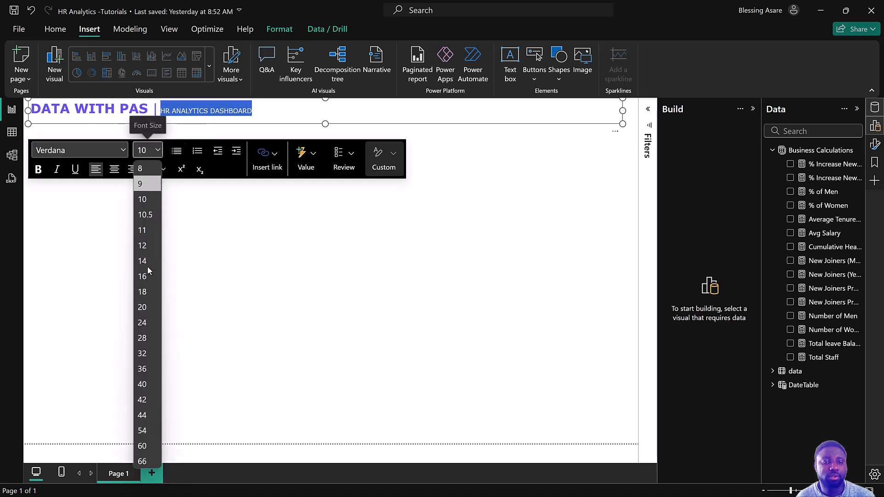
{"action": "left_click", "coordinate": [149, 307]}
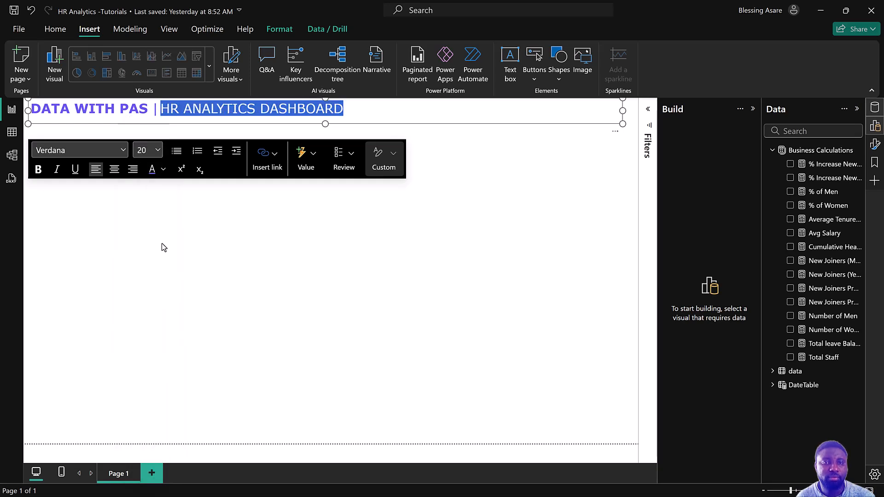
Color "HR ANALYTICS DASHBOARD" in the title with the theme's red
{"action": "left_click", "coordinate": [163, 170]}
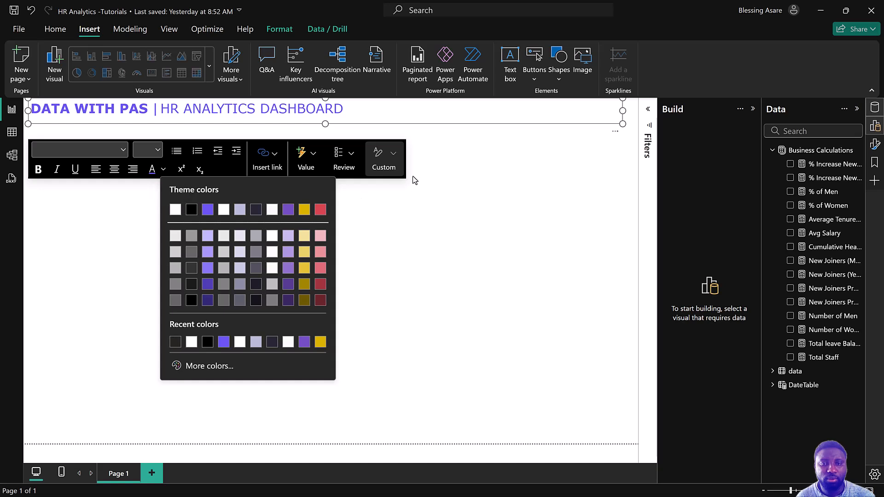
{"action": "left_click", "coordinate": [320, 210]}
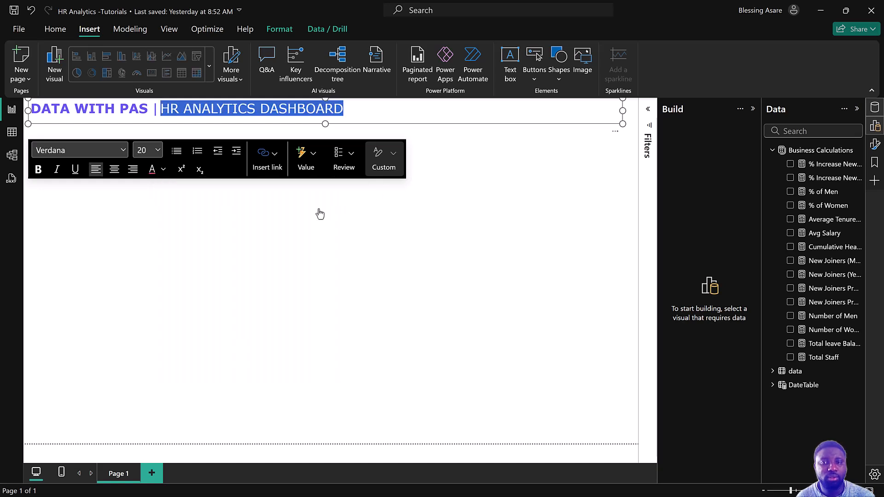
{"action": "left_click", "coordinate": [693, 194]}
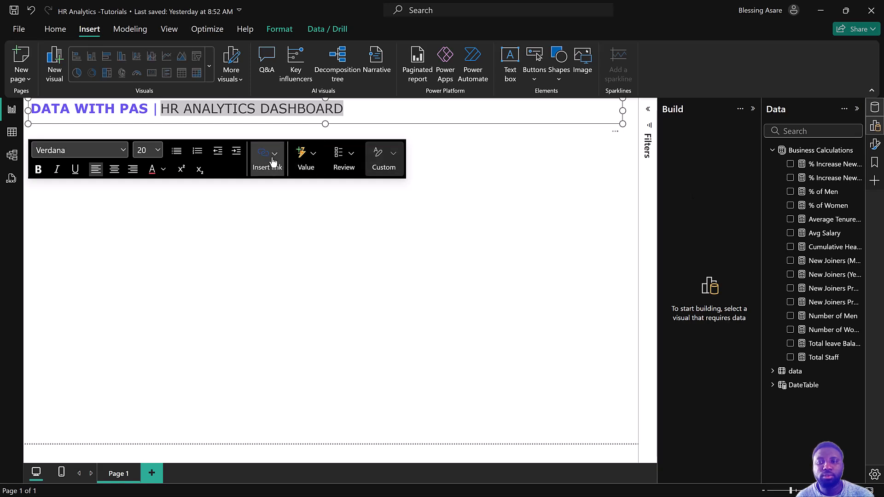
Apply the custom font color #FF006F to "HR ANALYTICS DASHBOARD" and close the color picker
{"action": "left_click", "coordinate": [164, 169]}
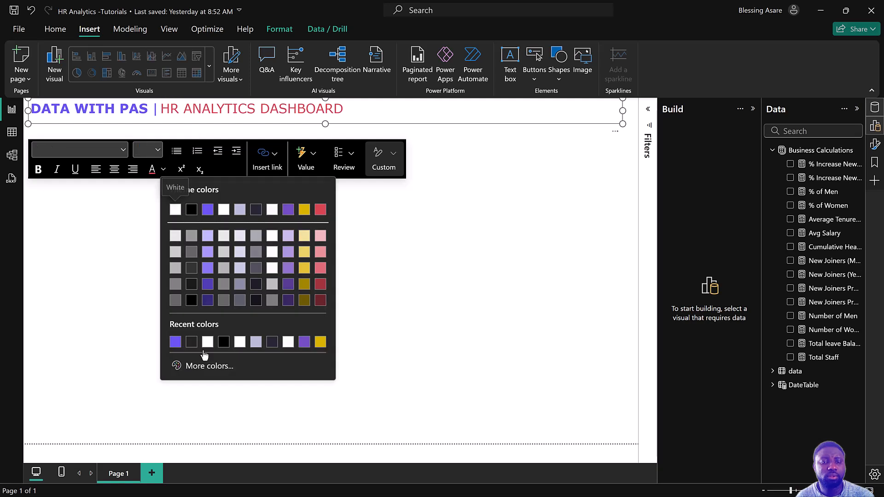
{"action": "left_click", "coordinate": [202, 370]}
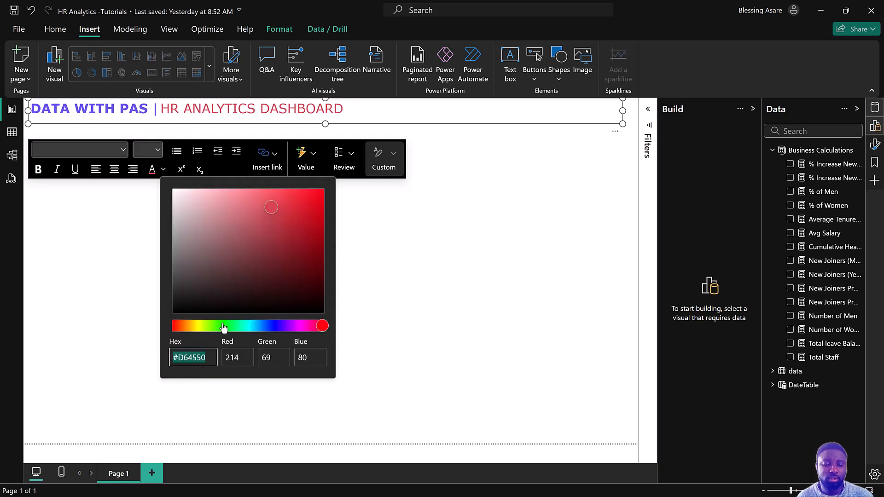
{"action": "type", "text": "FF0"}
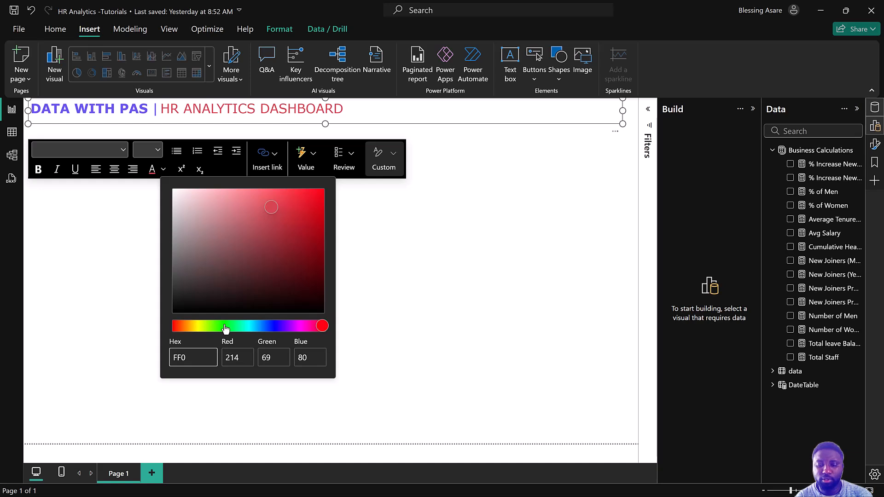
{"action": "type", "text": "6F"}
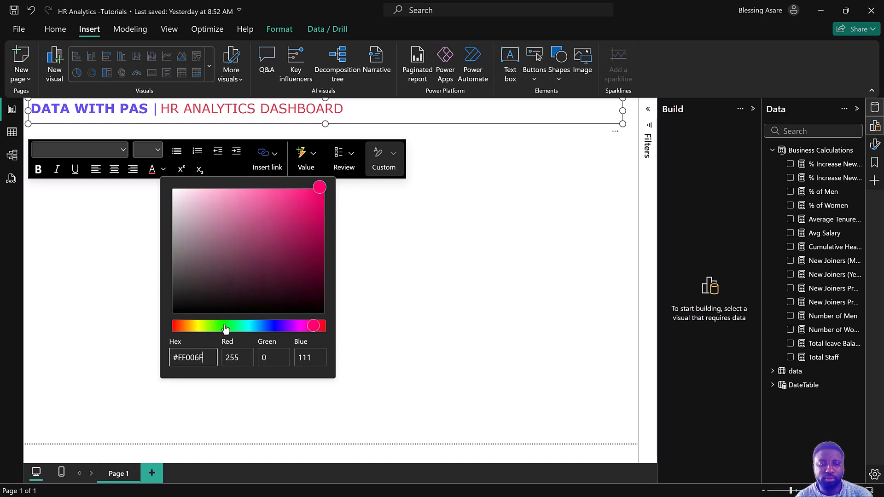
{"action": "key", "text": "Return"}
{"action": "key", "text": "Return"}
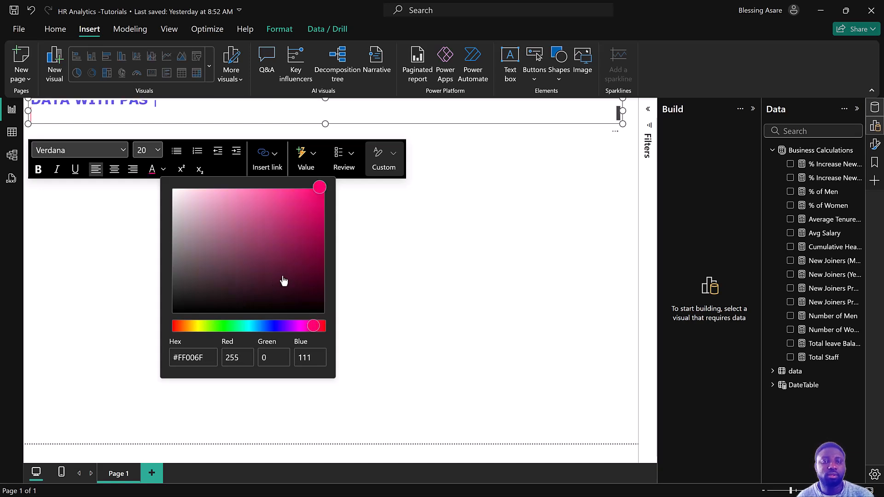
{"action": "left_click", "coordinate": [370, 306]}
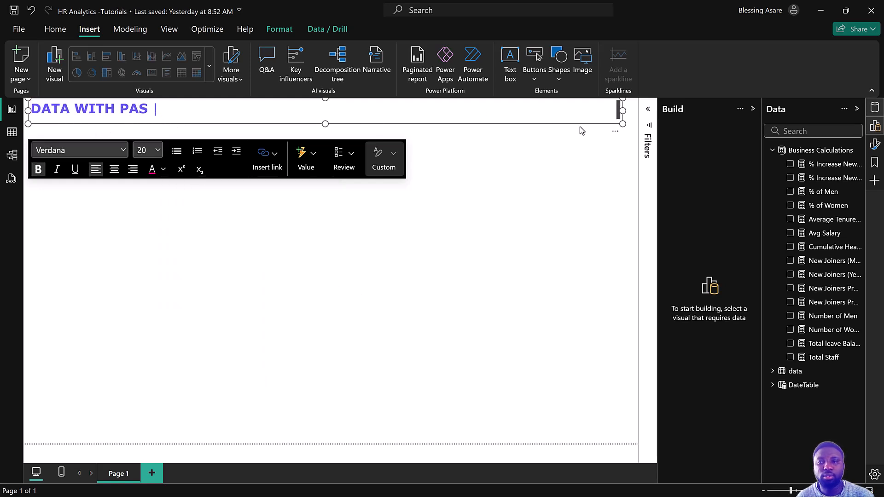
Re-enter "HR ANALYTICS DASHBOARD" after the separator in the title text box and set its font size to 20
{"action": "mouse_move", "coordinate": [623, 123]}
{"action": "left_mouse_down"}
{"action": "mouse_move", "coordinate": [633, 156]}
{"action": "mouse_move", "coordinate": [614, 122]}
{"action": "left_mouse_up"}
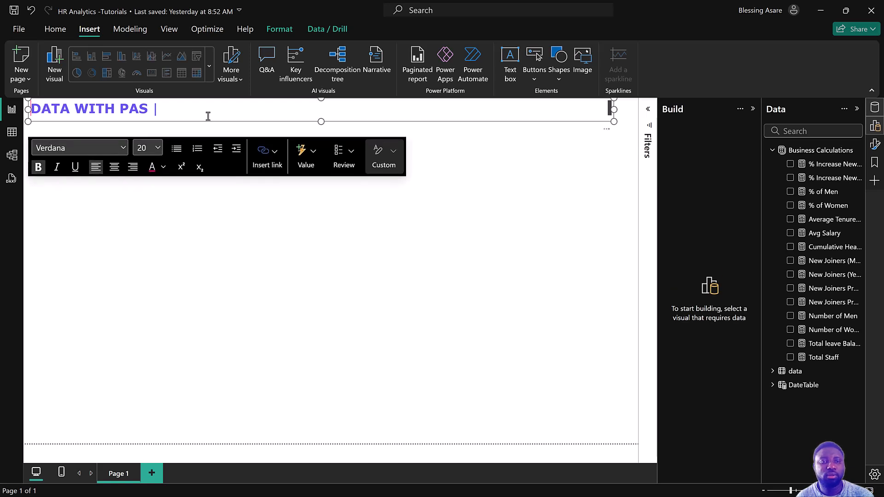
{"action": "left_click", "coordinate": [179, 111]}
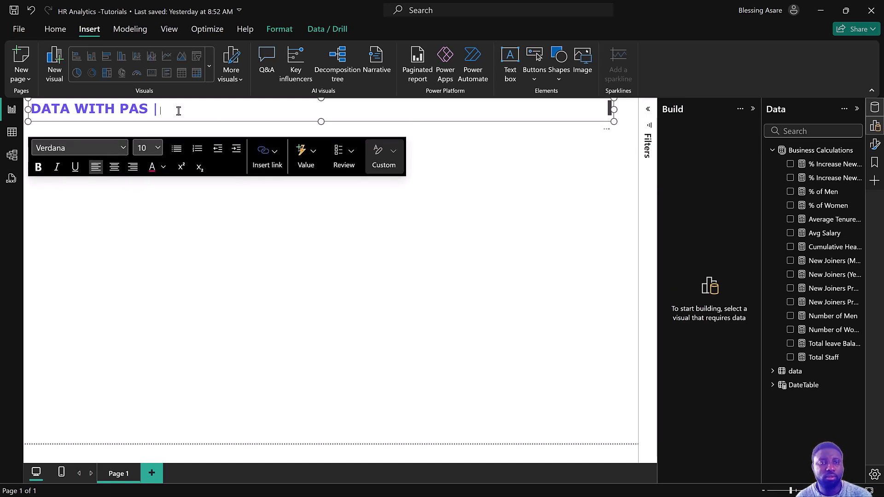
{"action": "left_click", "coordinate": [199, 135]}
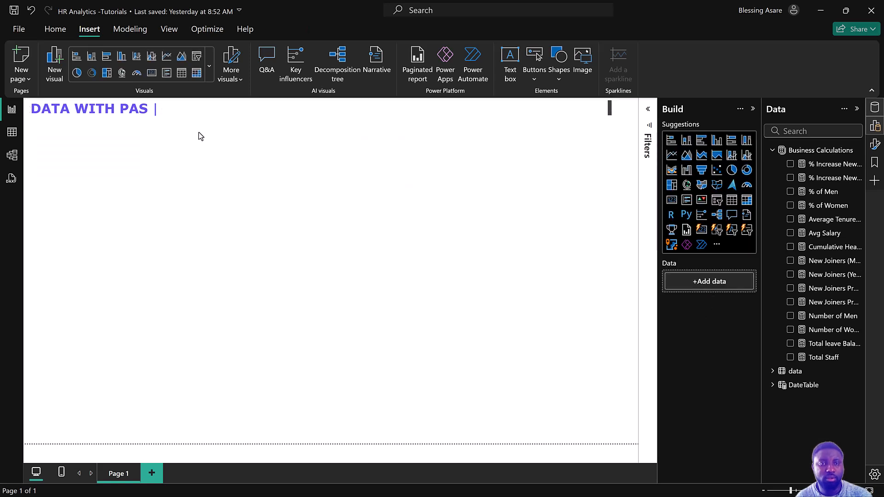
{"action": "left_click", "coordinate": [165, 110]}
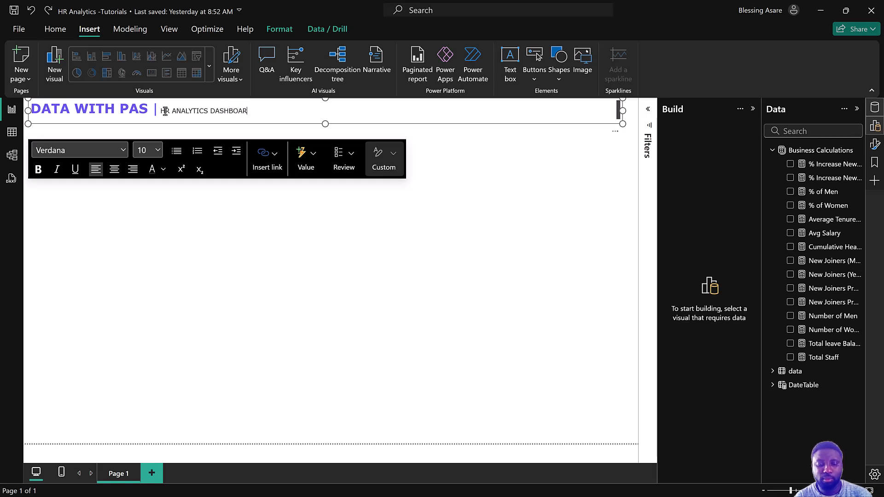
{"action": "left_click_drag", "start_coordinate": [252, 112], "coordinate": [161, 114]}
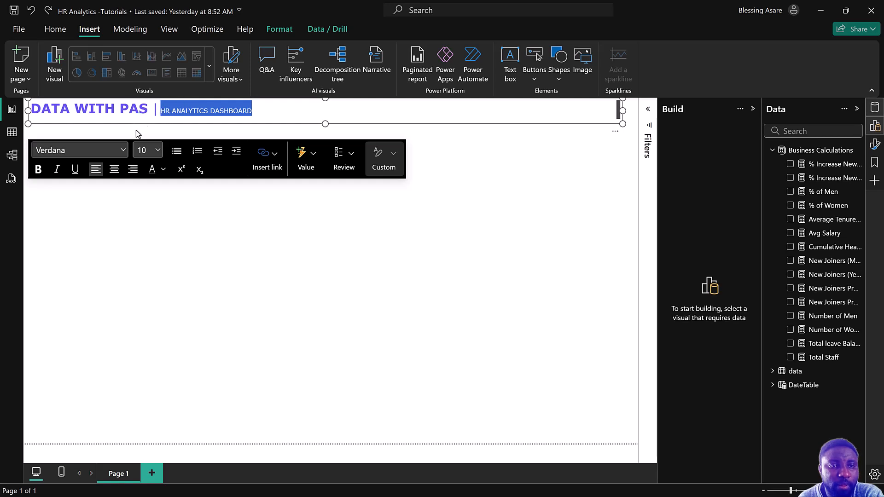
{"action": "left_click", "coordinate": [153, 151]}
{"action": "left_click", "coordinate": [142, 307]}
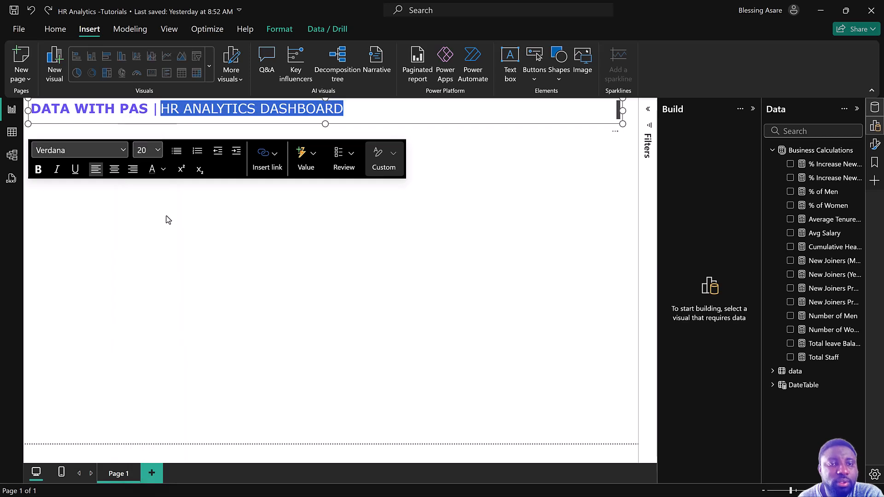
Apply the custom font color #FF006F to "HR ANALYTICS DASHBOARD" in the title
{"action": "left_click", "coordinate": [163, 169]}
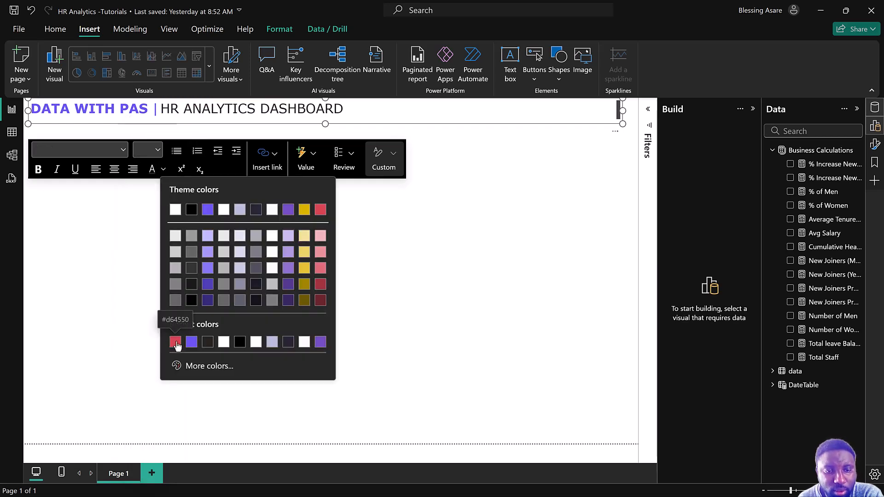
{"action": "left_click", "coordinate": [182, 367]}
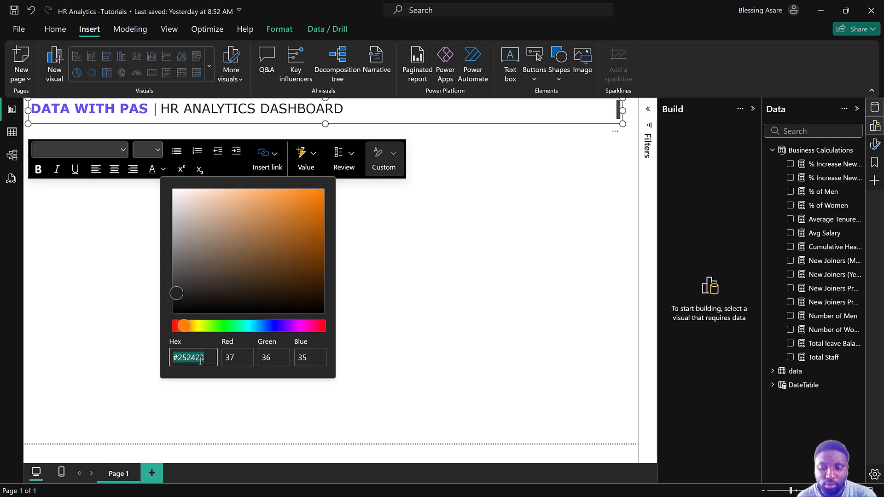
{"action": "type", "text": "FF0"}
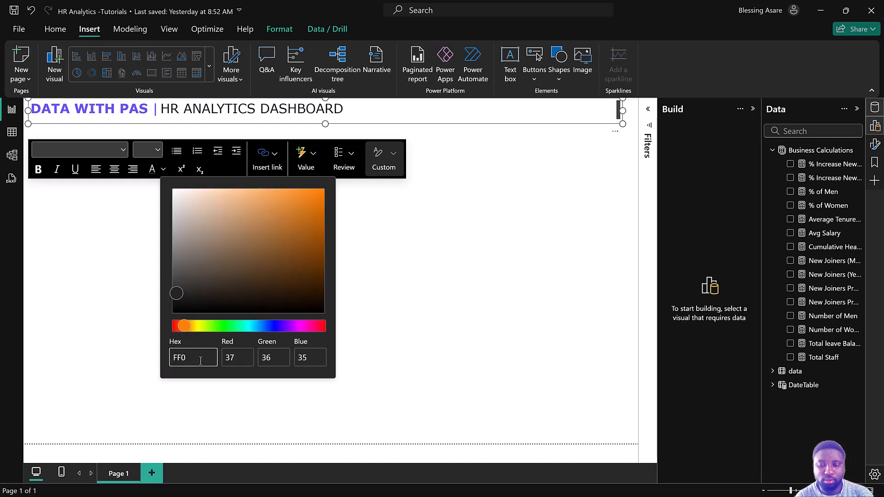
{"action": "type", "text": "F"}
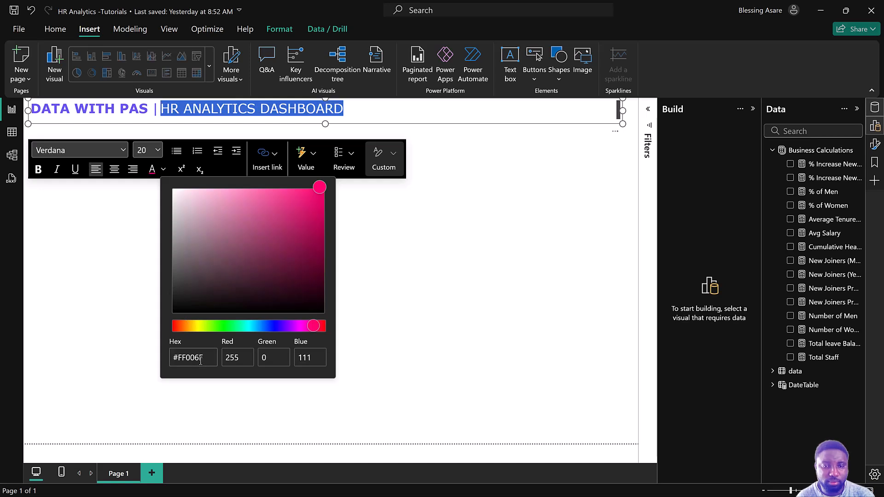
{"action": "left_click", "coordinate": [408, 271]}
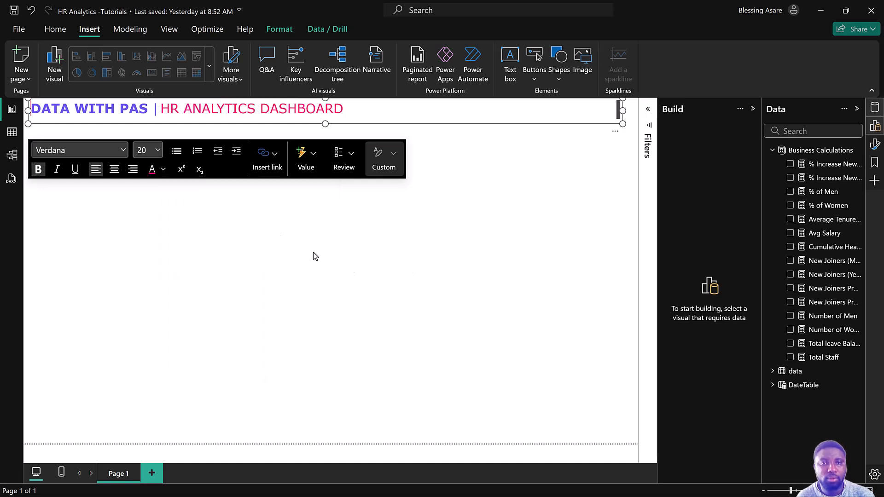
Widen the title text box to the page's edge and set the whole title's font size to 18
{"action": "left_click_drag", "start_coordinate": [622, 111], "coordinate": [637, 111]}
{"action": "left_click_drag", "start_coordinate": [362, 107], "coordinate": [35, 111]}
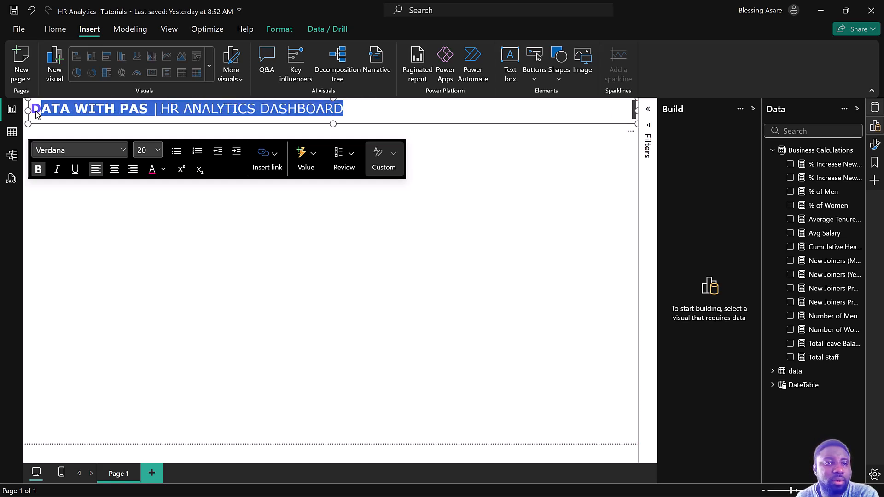
{"action": "left_click", "coordinate": [148, 150]}
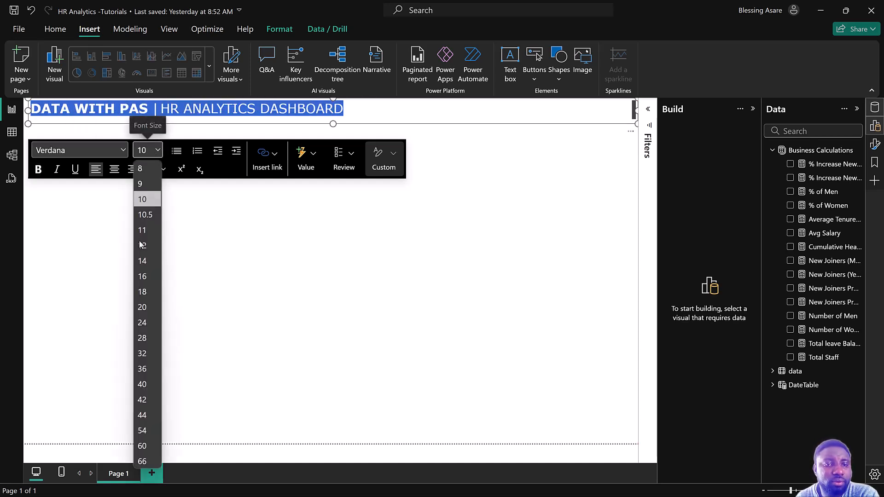
{"action": "left_click", "coordinate": [144, 291]}
Remove the extra blank line below the title text and fit the text box to a single full-width line
{"action": "mouse_move", "coordinate": [636, 124]}
{"action": "left_mouse_down"}
{"action": "mouse_move", "coordinate": [624, 139]}
{"action": "mouse_move", "coordinate": [629, 123]}
{"action": "left_mouse_up"}
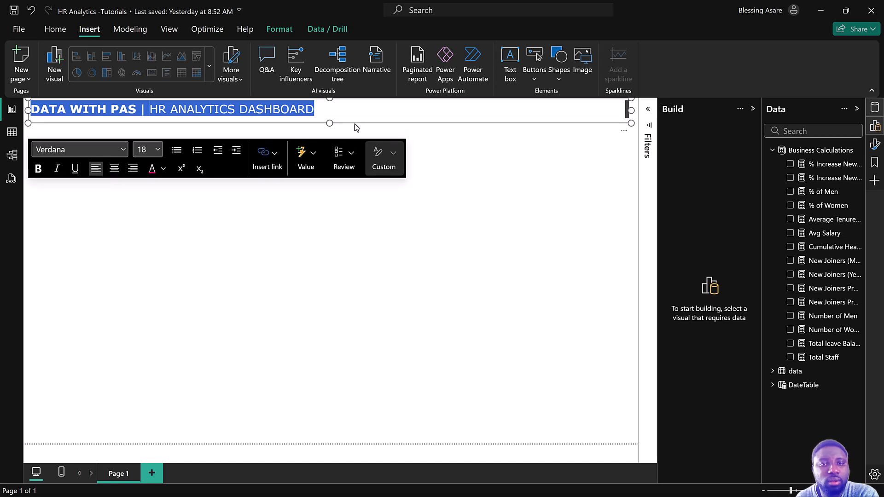
{"action": "left_click_drag", "start_coordinate": [331, 123], "coordinate": [330, 258]}
{"action": "left_click", "coordinate": [110, 234]}
{"action": "key", "text": "BackSpace"}
{"action": "left_click_drag", "start_coordinate": [629, 257], "coordinate": [640, 117]}
{"action": "left_click", "coordinate": [296, 225]}
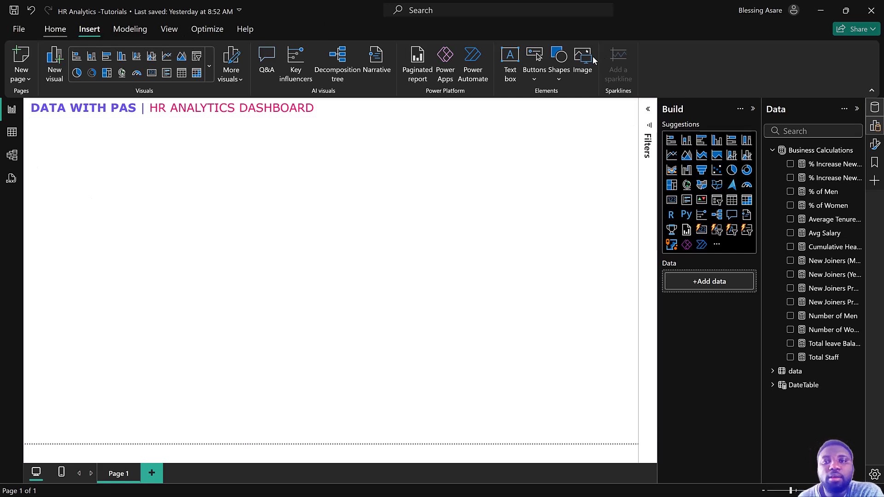
Insert a rectangle shape and place it directly beneath the title across the full page width
{"action": "left_click", "coordinate": [559, 79]}
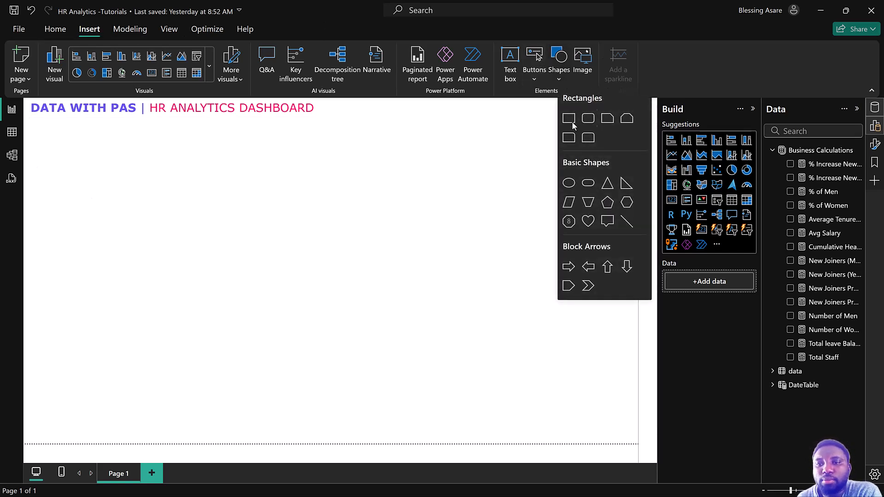
{"action": "left_click", "coordinate": [569, 124]}
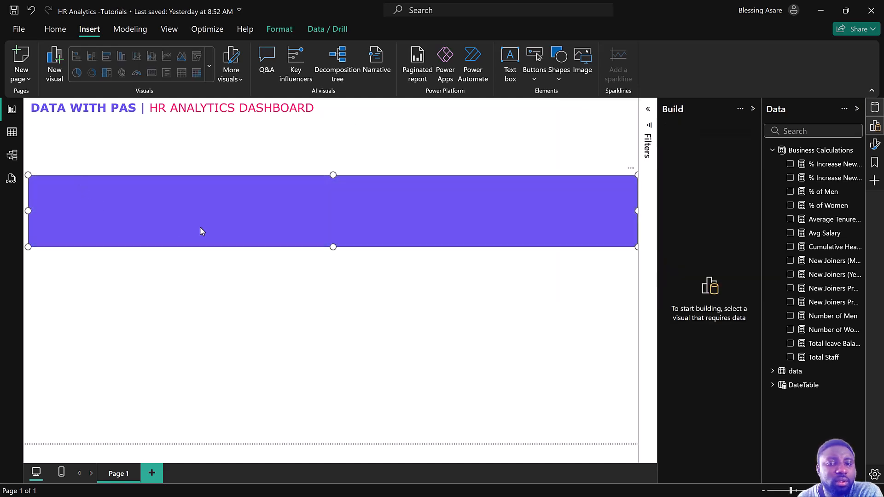
{"action": "left_click_drag", "start_coordinate": [270, 209], "coordinate": [273, 147]}
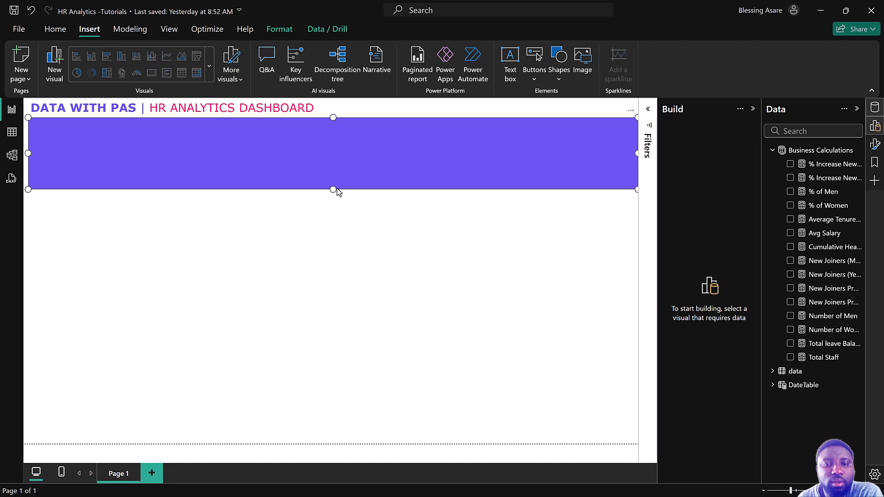
Reduce the purple rectangle's height from its lower edge so it forms a thin bar under the title
{"action": "left_click_drag", "start_coordinate": [334, 188], "coordinate": [335, 134]}
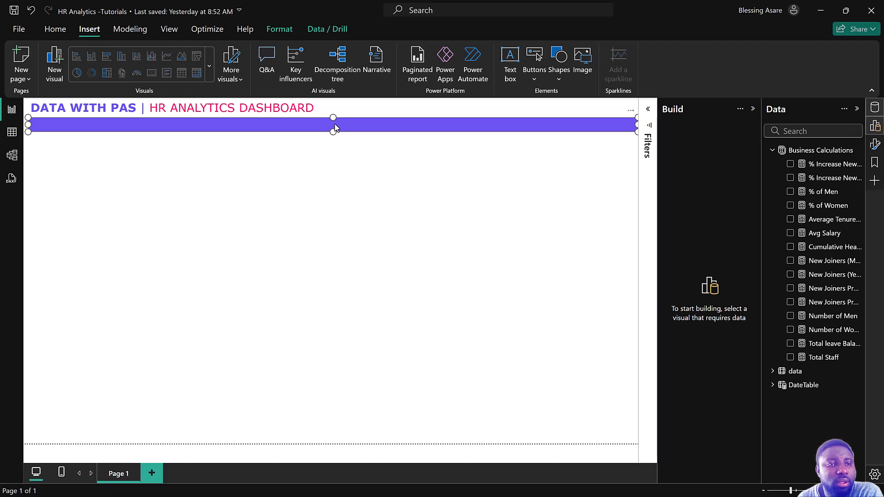
{"action": "left_click", "coordinate": [335, 127]}
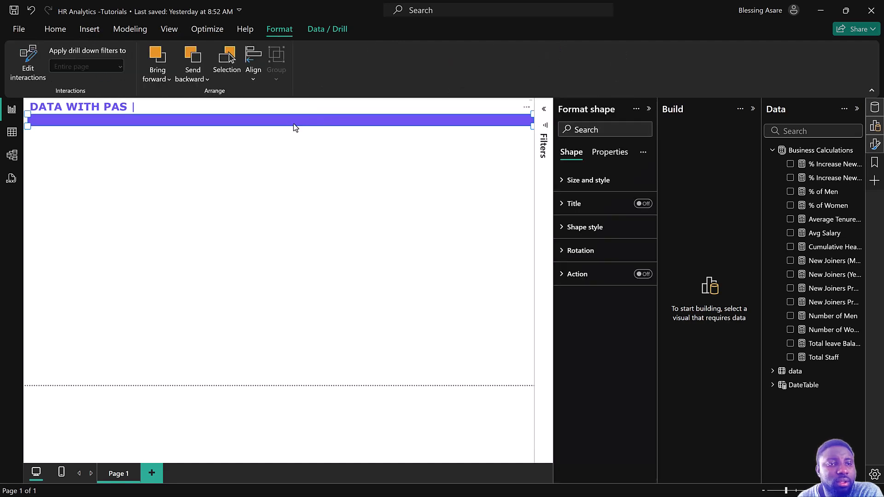
{"action": "left_click", "coordinate": [173, 172]}
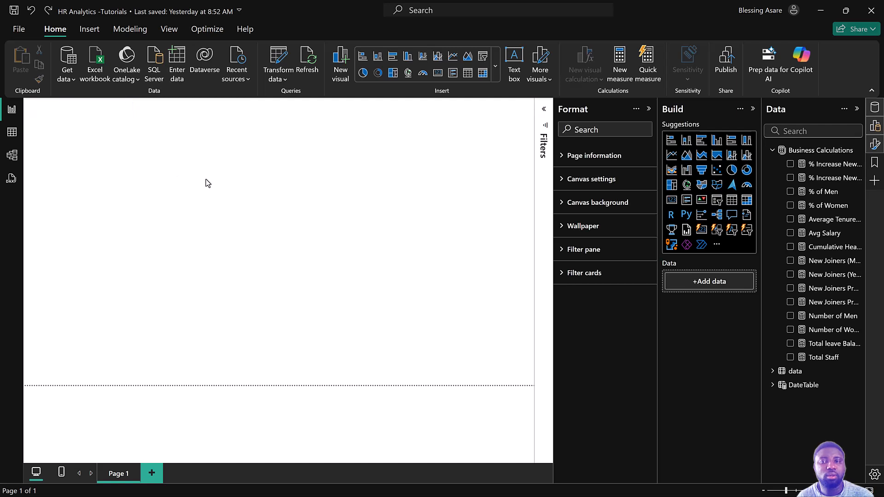
{"action": "left_click", "coordinate": [230, 151]}
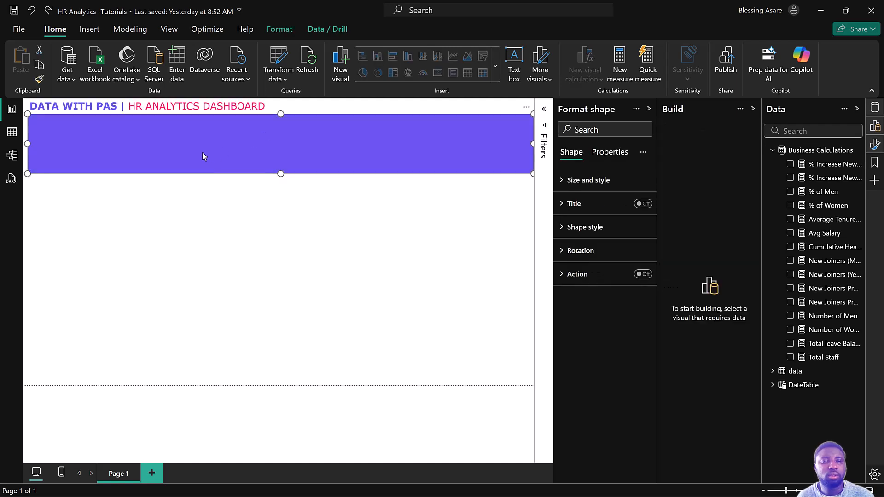
{"action": "left_click_drag", "start_coordinate": [278, 173], "coordinate": [275, 130]}
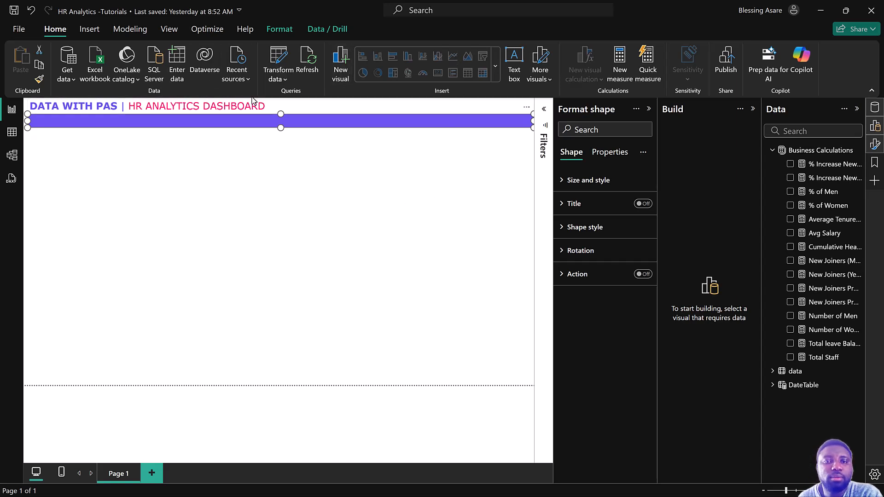
Add a text box reading "KEY BUSINESS INDICATORS" and make the text bold
{"action": "left_click", "coordinate": [518, 58]}
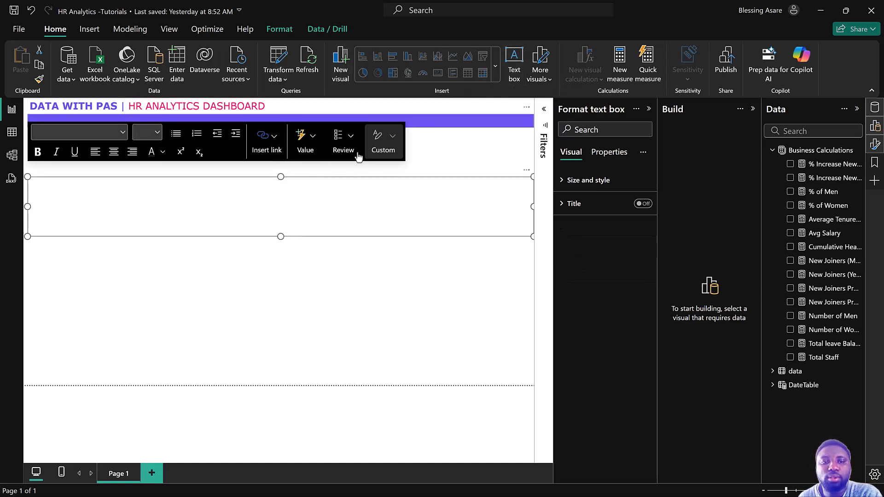
{"action": "left_click", "coordinate": [188, 206]}
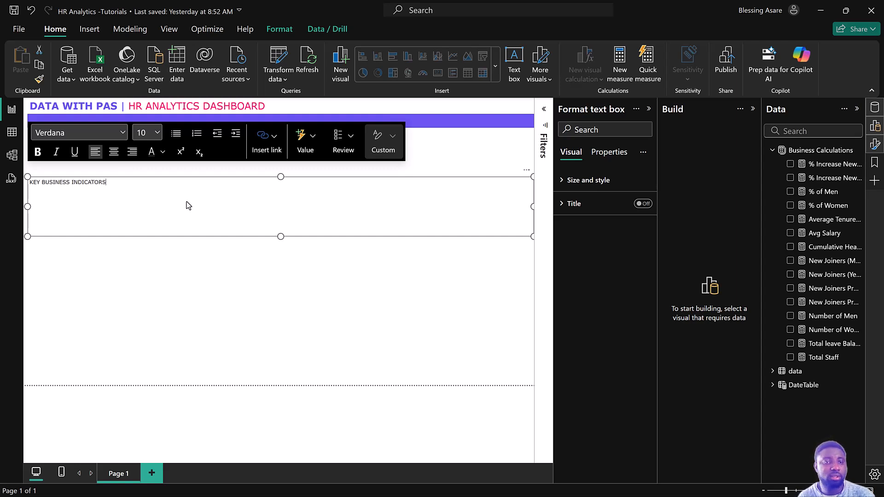
{"action": "left_click_drag", "start_coordinate": [111, 182], "coordinate": [26, 184]}
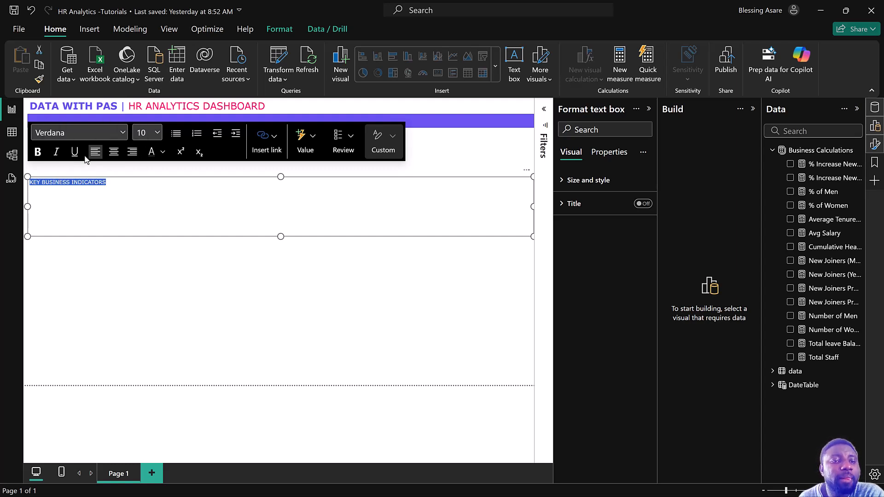
{"action": "left_click", "coordinate": [38, 152]}
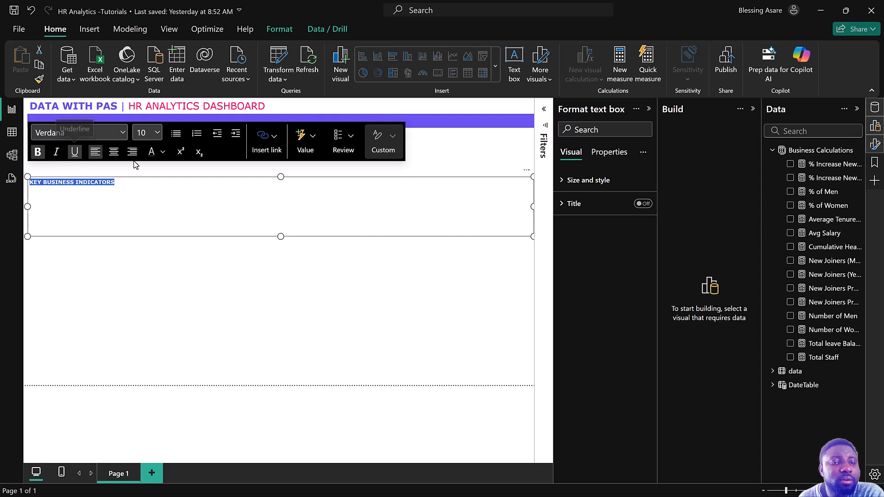
Color the "KEY BUSINESS INDICATORS" text white and set its font size to 14
{"action": "left_click", "coordinate": [162, 152]}
{"action": "left_click", "coordinate": [174, 196]}
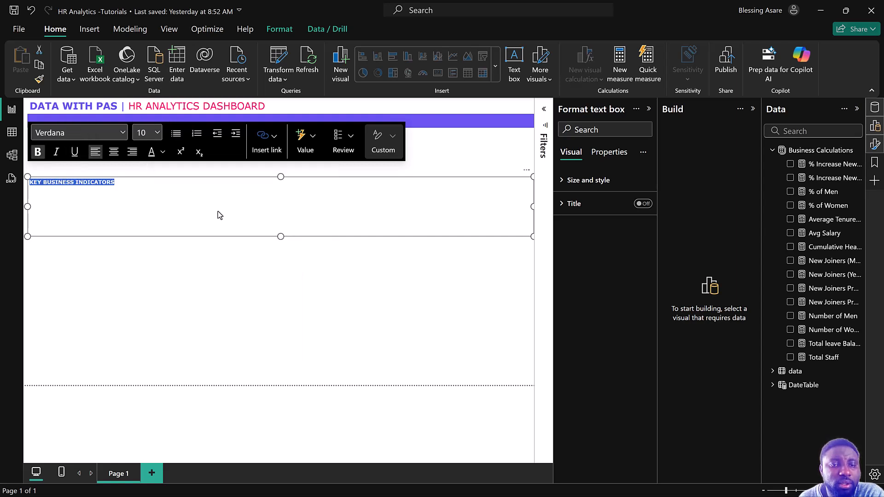
{"action": "left_click", "coordinate": [147, 133]}
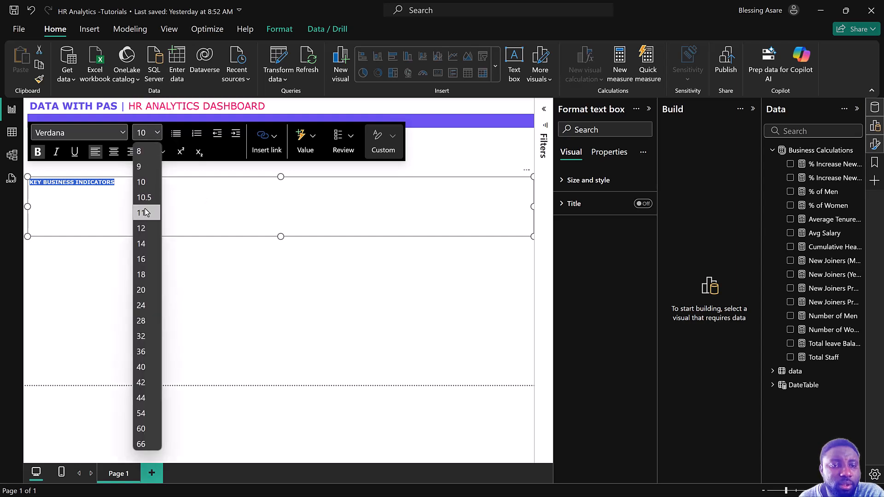
{"action": "left_click", "coordinate": [141, 244]}
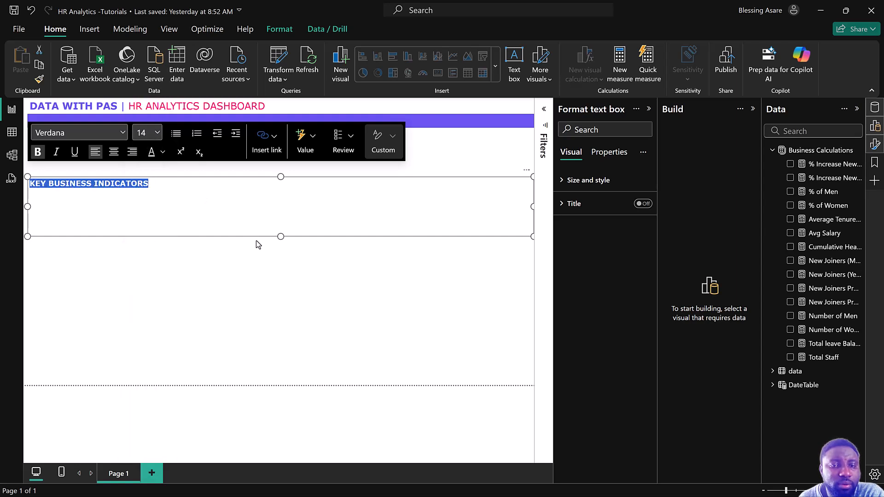
Shrink the "KEY BUSINESS INDICATORS" text box onto the start of the purple bar and match the bar's height to it
{"action": "left_click_drag", "start_coordinate": [280, 237], "coordinate": [280, 192]}
{"action": "left_click_drag", "start_coordinate": [533, 185], "coordinate": [159, 115]}
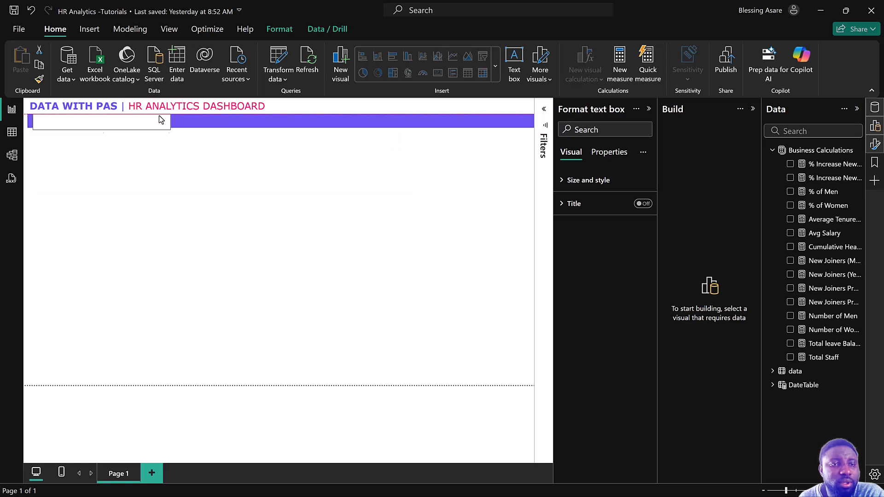
{"action": "left_click", "coordinate": [261, 121]}
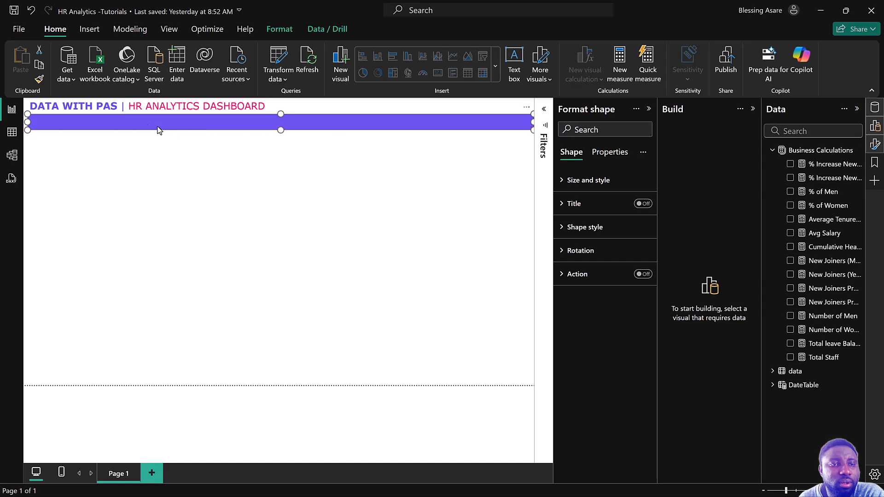
{"action": "left_click", "coordinate": [93, 157]}
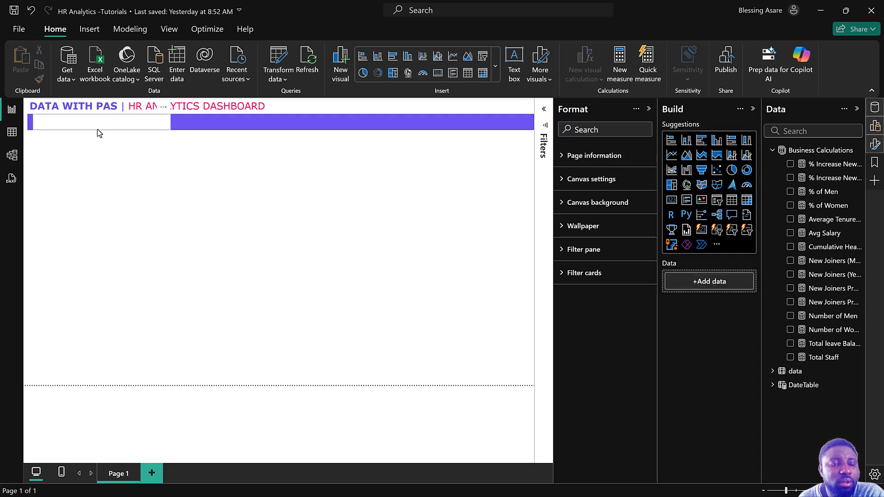
Turn off the background of the "KEY BUSINESS INDICATORS" text box on the purple bar
{"action": "left_click", "coordinate": [97, 130]}
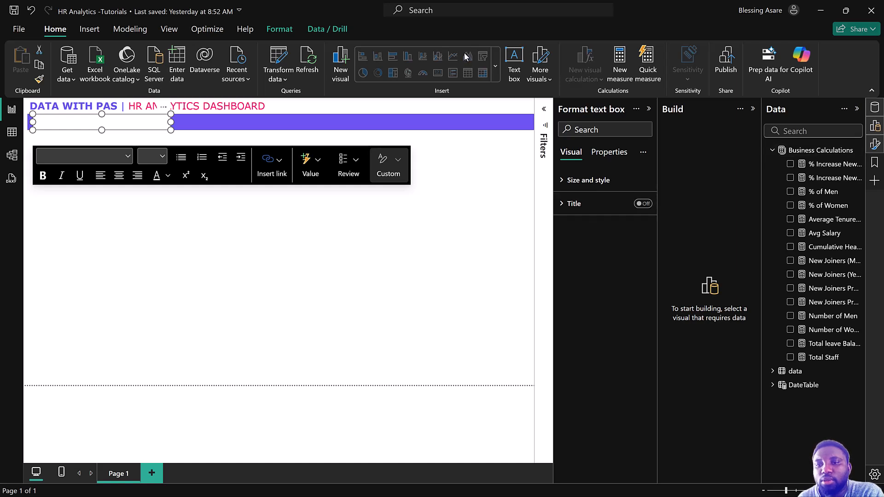
{"action": "left_click", "coordinate": [602, 161]}
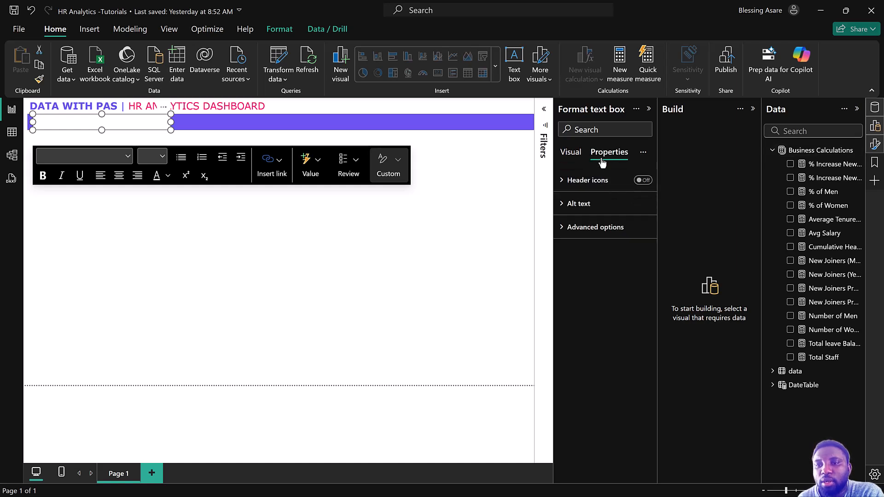
{"action": "left_click", "coordinate": [596, 229]}
{"action": "left_click", "coordinate": [571, 152]}
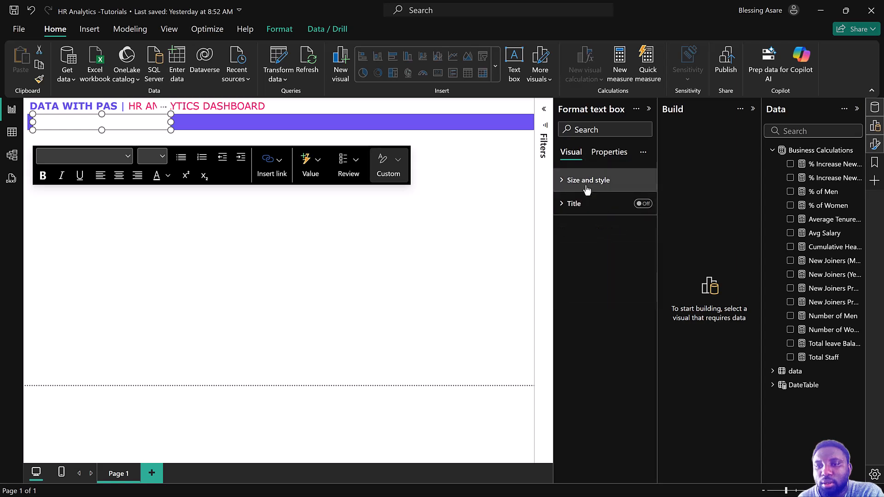
{"action": "left_click", "coordinate": [586, 188]}
{"action": "scroll", "coordinate": [622, 345], "scroll_direction": "down", "scroll_amount": 1}
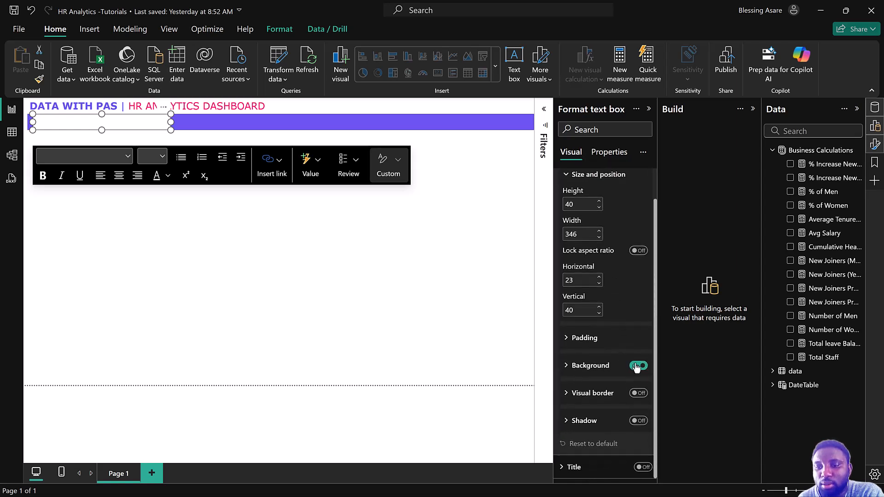
{"action": "left_click", "coordinate": [637, 366]}
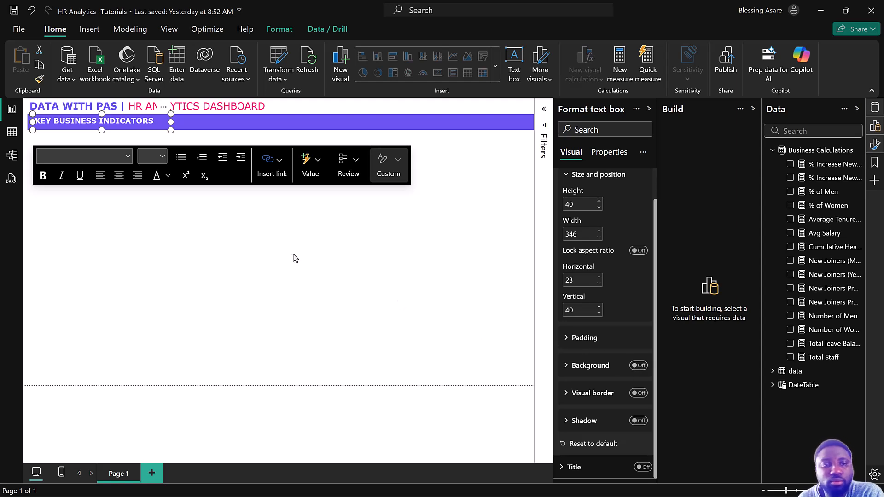
{"action": "left_click_drag", "start_coordinate": [171, 131], "coordinate": [171, 129]}
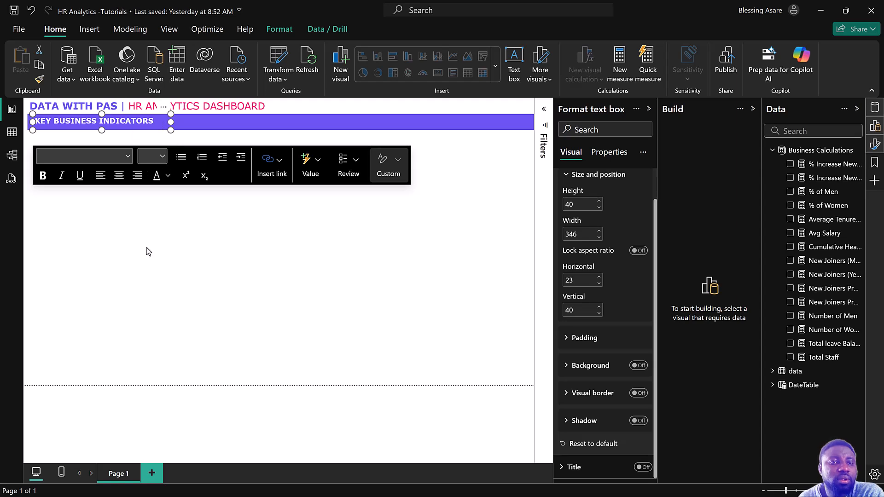
{"action": "left_click", "coordinate": [146, 251]}
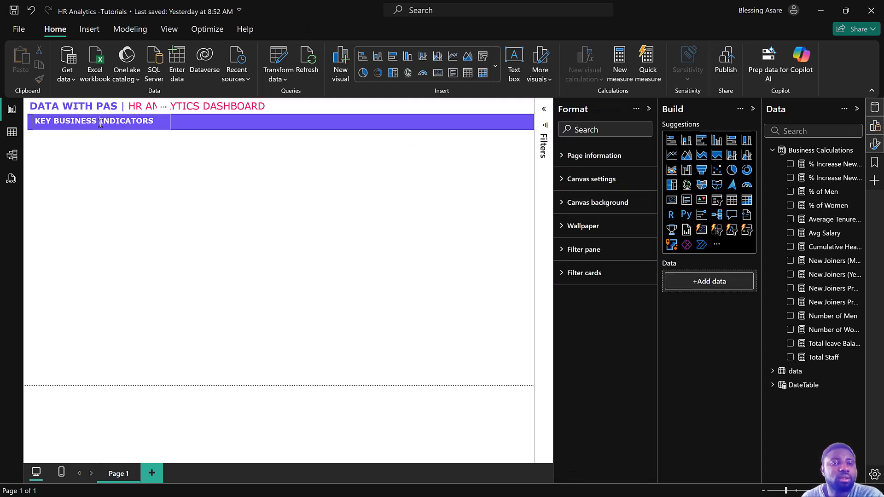
Deselect the "KEY BUSINESS INDICATORS" text box and save the report
{"action": "left_click", "coordinate": [100, 123]}
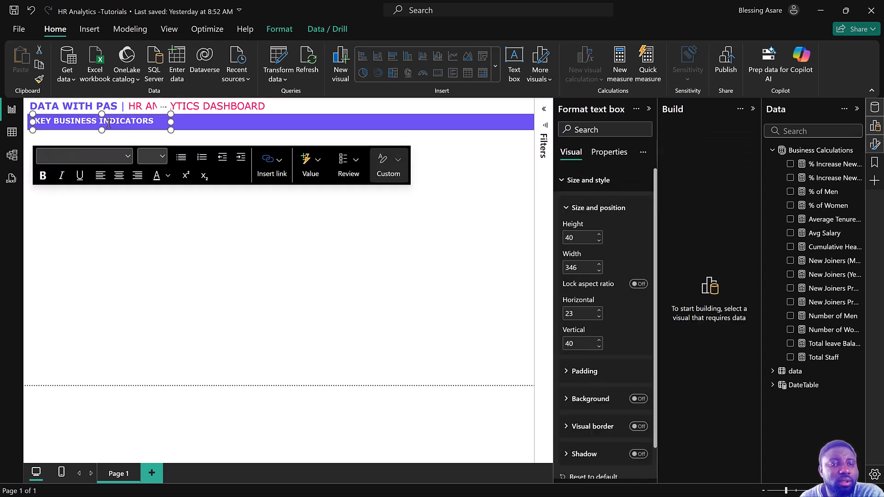
{"action": "left_click_drag", "start_coordinate": [102, 130], "coordinate": [103, 130]}
{"action": "left_click", "coordinate": [90, 137]}
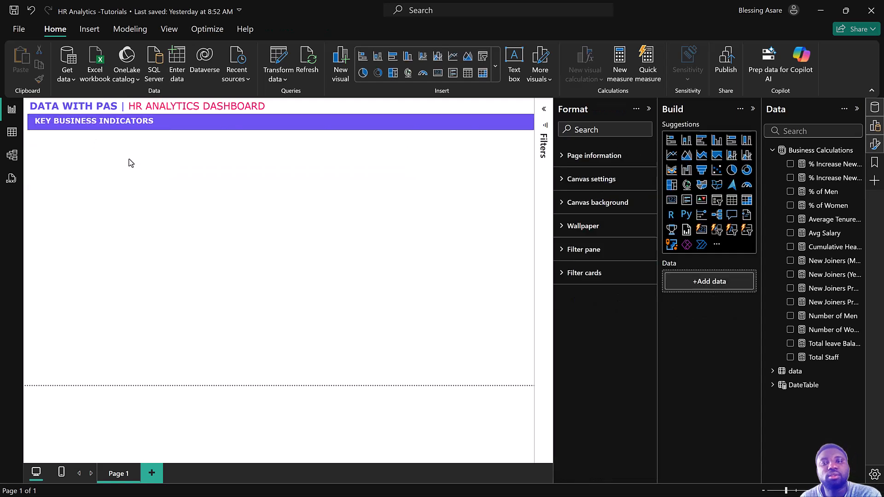
{"action": "left_click", "coordinate": [15, 11]}
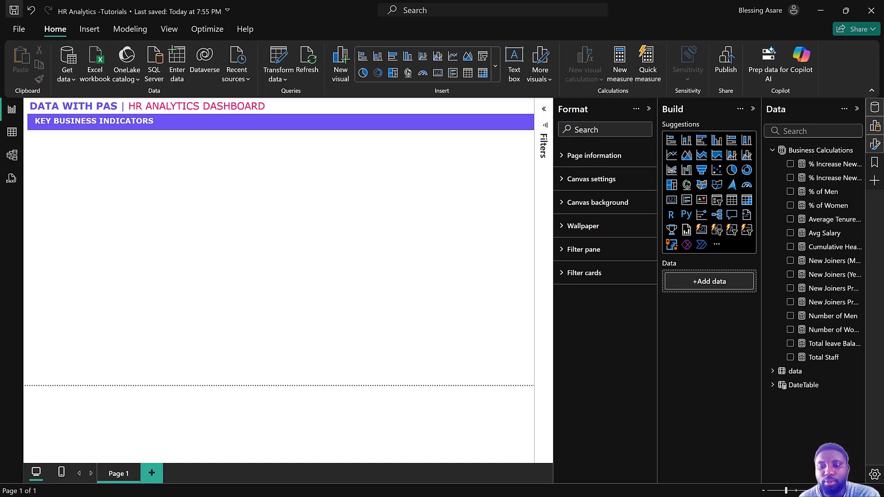
Switch to the finished HR Analytics report to examine its KPI cards and layout, and return to the HR Analytics -Tutorials report
{"action": "key", "text": "super"}
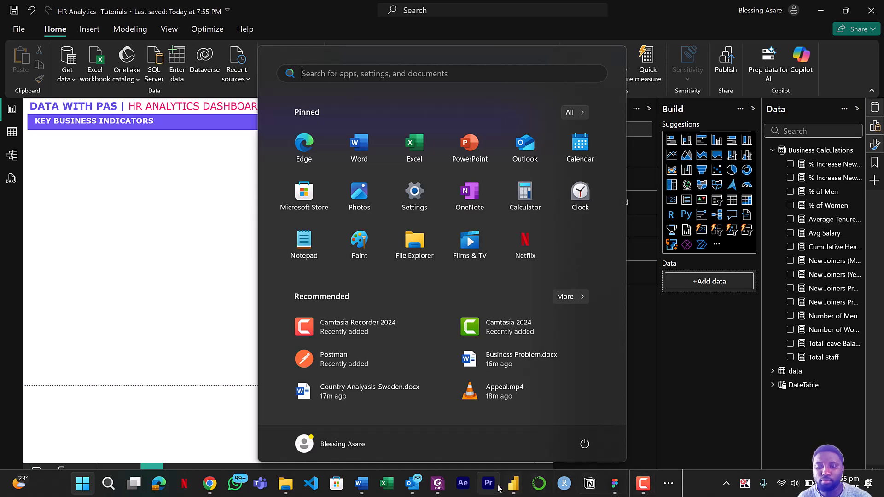
{"action": "mouse_move", "coordinate": [514, 483]}
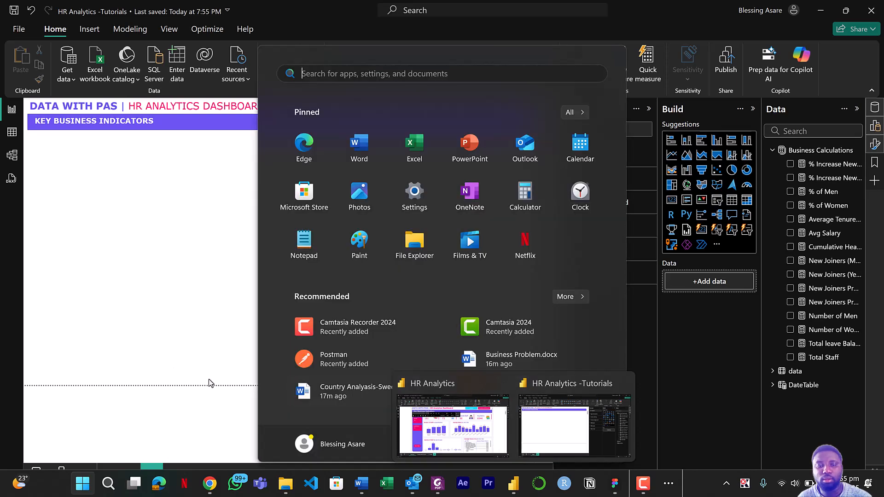
{"action": "left_click", "coordinate": [186, 352]}
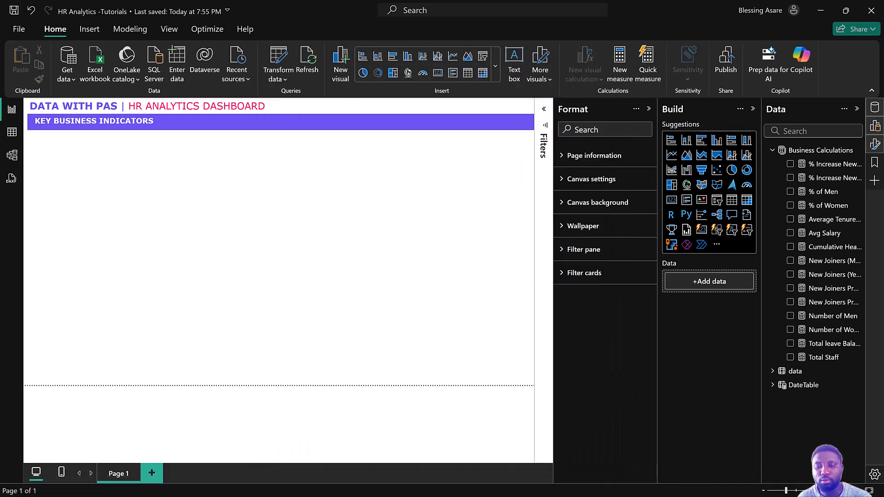
{"action": "key", "text": "super"}
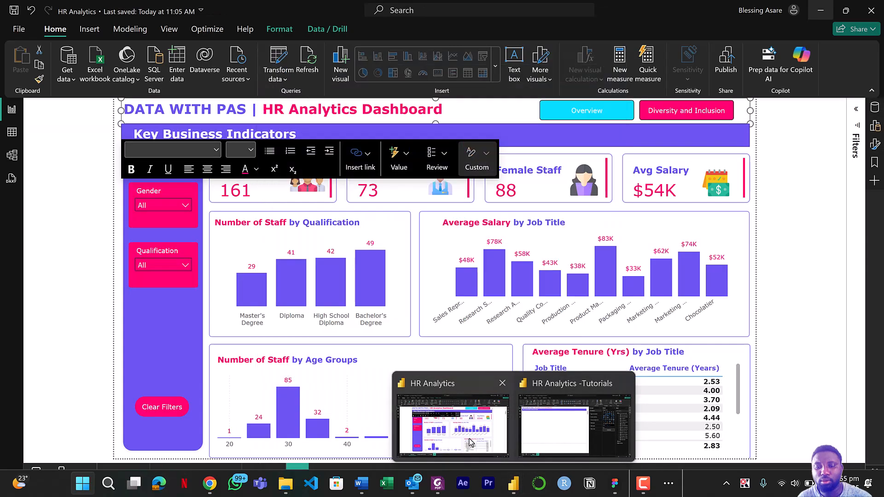
{"action": "left_click", "coordinate": [470, 442]}
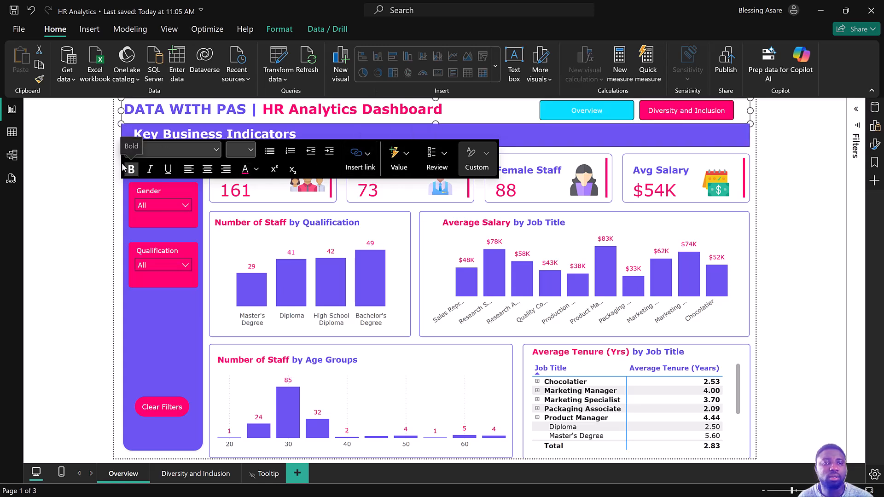
{"action": "left_click", "coordinate": [90, 146]}
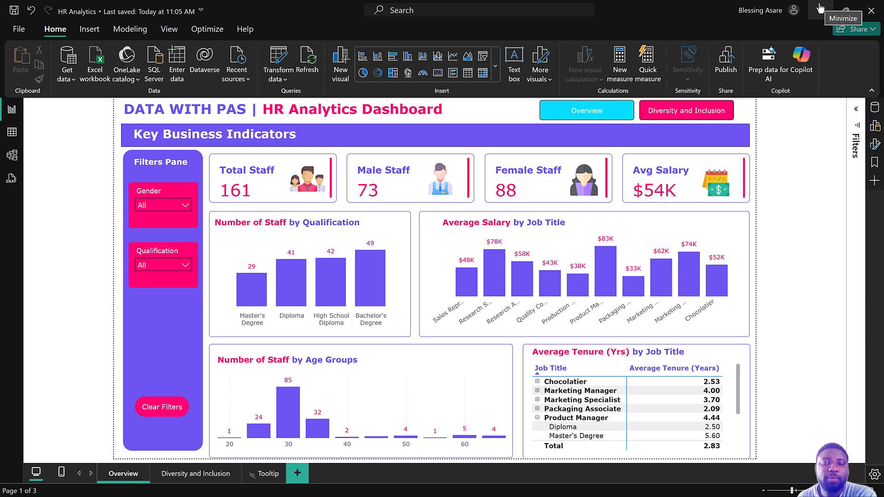
{"action": "left_click", "coordinate": [821, 9]}
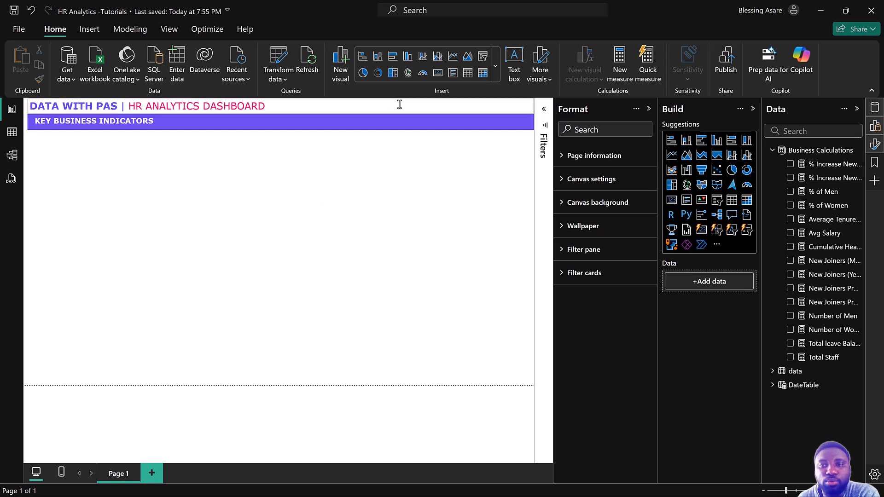
Add a card visual, shrink it to about 196 wide by 109 high, and place it just beneath the purple bar
{"action": "left_click", "coordinate": [702, 233]}
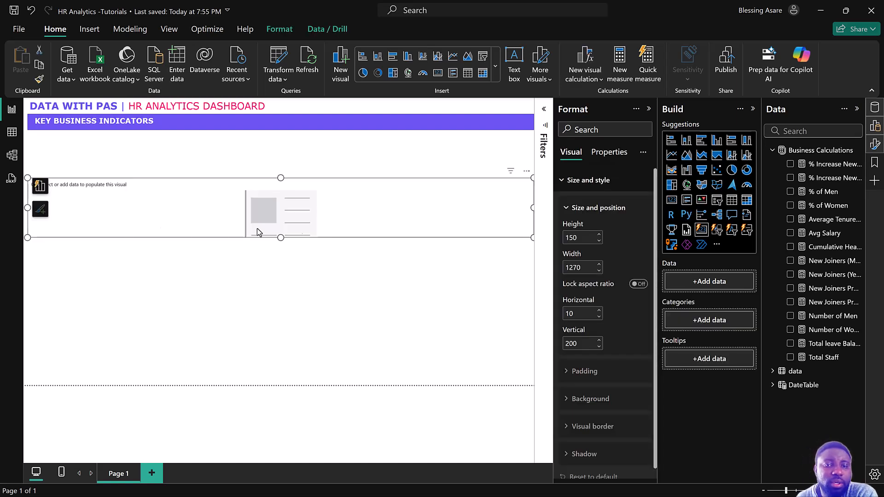
{"action": "left_click_drag", "start_coordinate": [532, 207], "coordinate": [189, 165]}
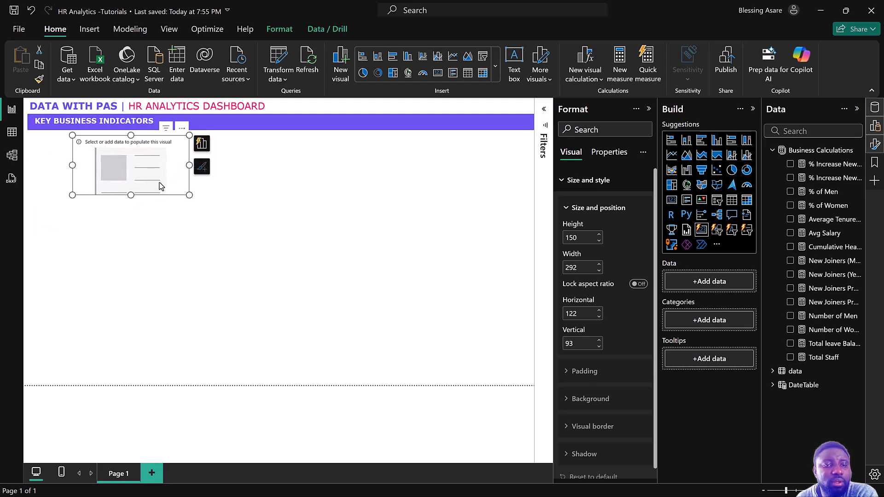
{"action": "left_click_drag", "start_coordinate": [188, 195], "coordinate": [150, 180]}
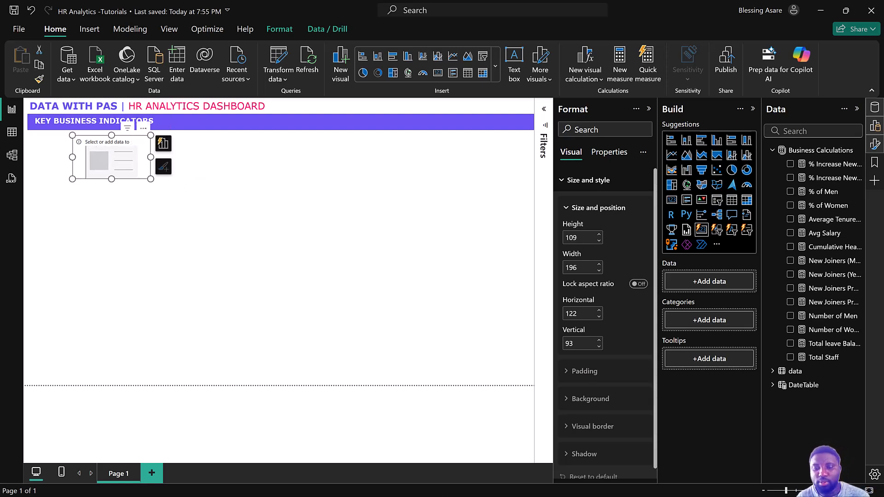
{"action": "key", "text": "super"}
{"action": "mouse_move", "coordinate": [513, 484]}
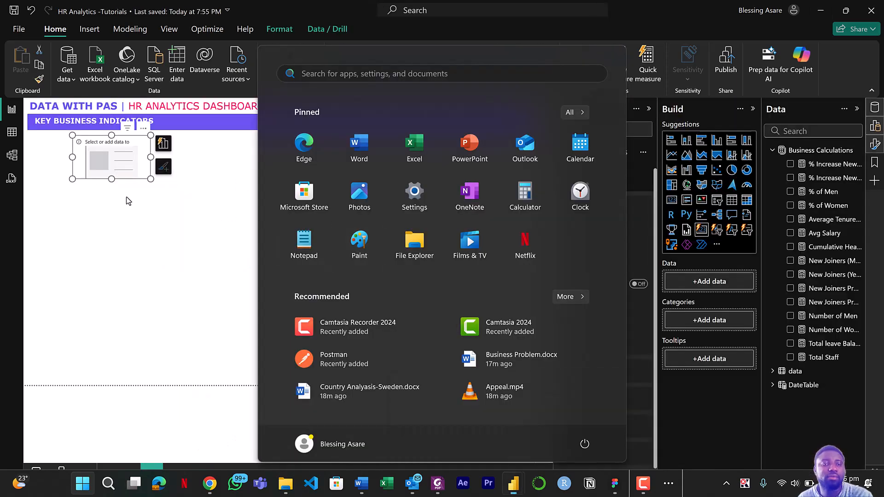
{"action": "left_click", "coordinate": [126, 197]}
{"action": "left_click", "coordinate": [126, 198]}
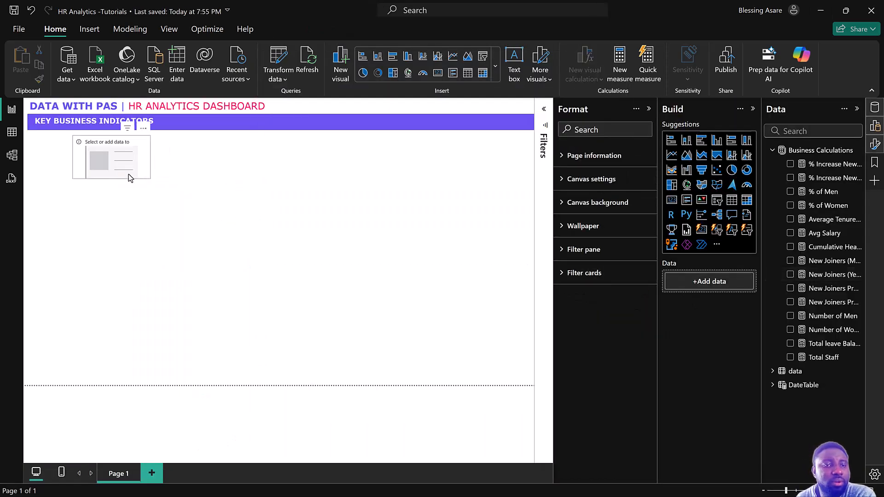
Show the Total Staff measure in the card and enlarge the card to about 203 wide by 115 high
{"action": "left_click", "coordinate": [129, 179]}
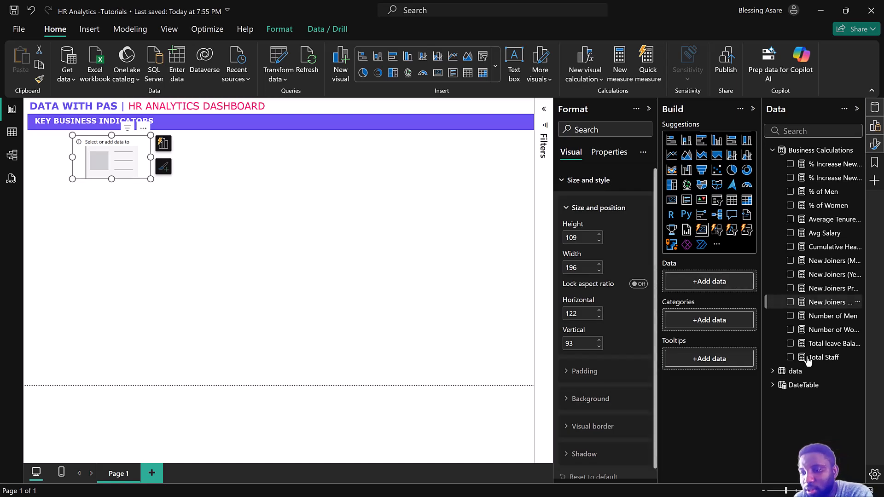
{"action": "left_click", "coordinate": [790, 358]}
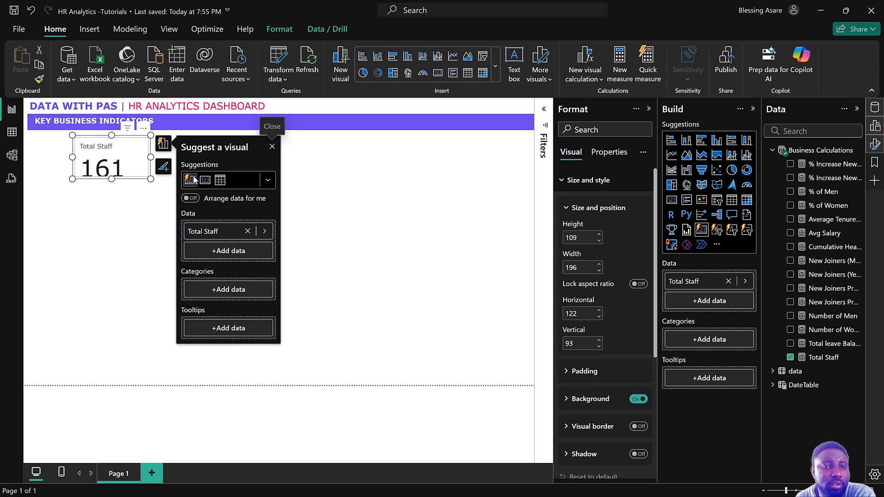
{"action": "left_click_drag", "start_coordinate": [151, 179], "coordinate": [155, 182]}
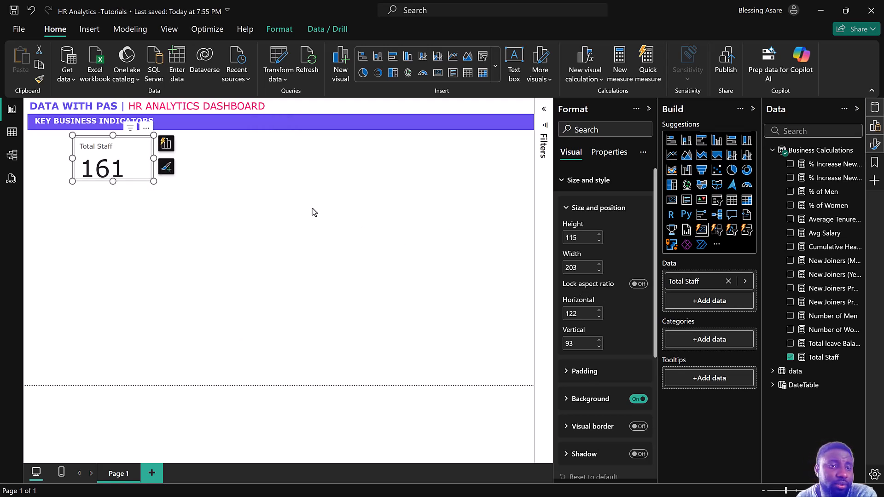
Turn off the background of the Total Staff card
{"action": "scroll", "coordinate": [622, 383], "scroll_direction": "down", "scroll_amount": 2}
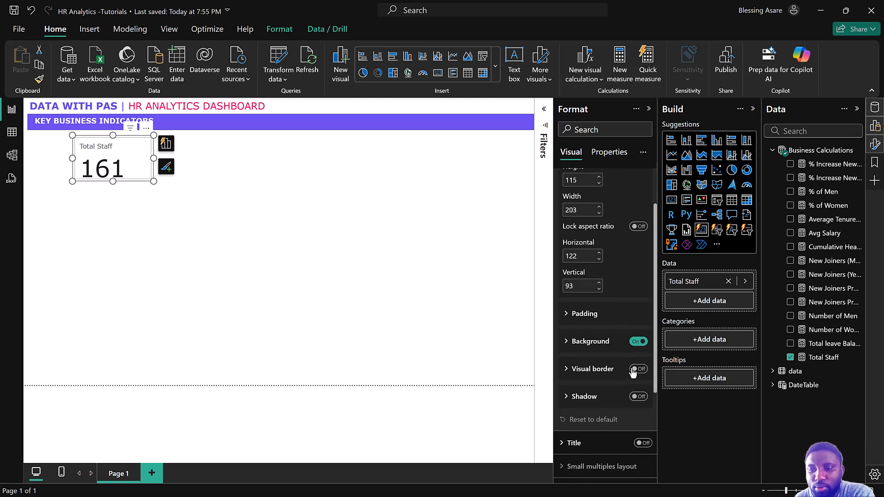
{"action": "left_click", "coordinate": [639, 341]}
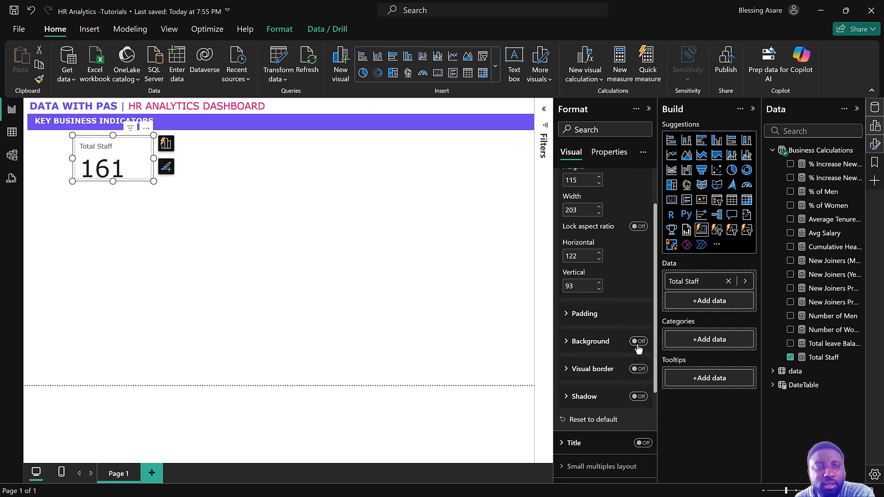
{"action": "scroll", "coordinate": [601, 272], "scroll_direction": "up", "scroll_amount": 1}
Set the colour of the Total Staff card's callout value to #FF006F
{"action": "scroll", "coordinate": [607, 266], "scroll_direction": "down", "scroll_amount": 6}
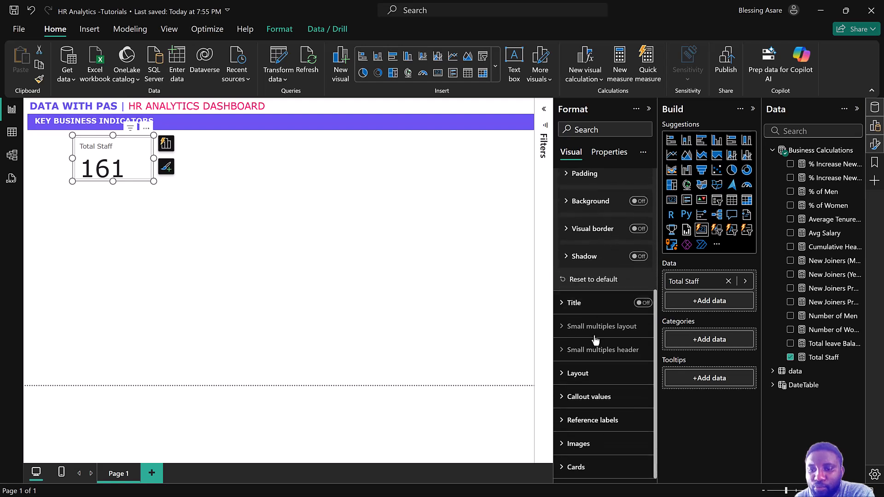
{"action": "left_click", "coordinate": [597, 307]}
{"action": "left_click", "coordinate": [598, 304]}
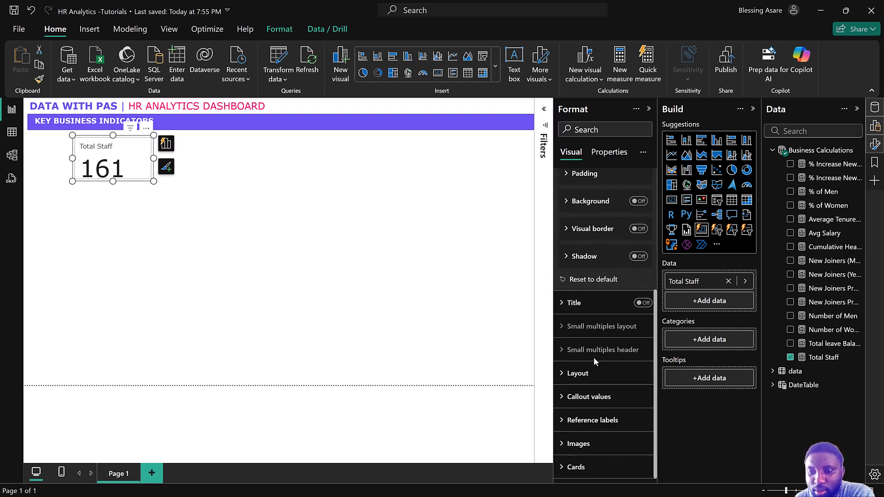
{"action": "left_click", "coordinate": [602, 376]}
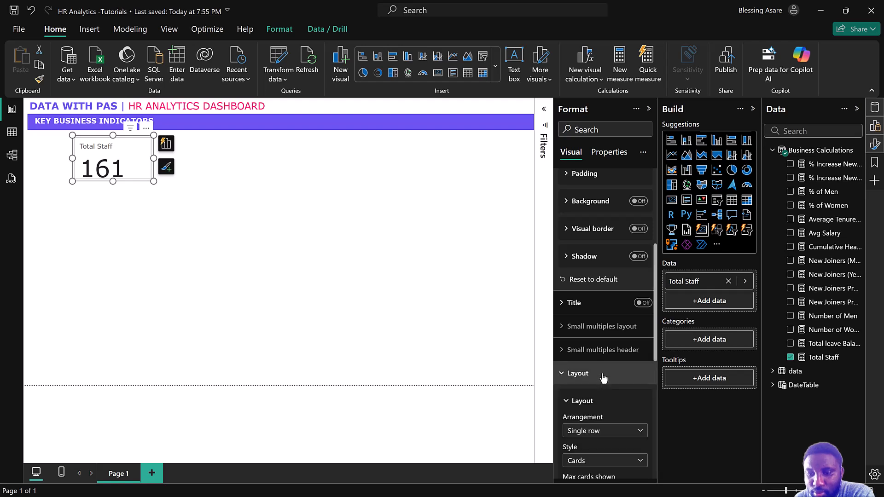
{"action": "left_click", "coordinate": [602, 377]}
{"action": "left_click", "coordinate": [600, 402]}
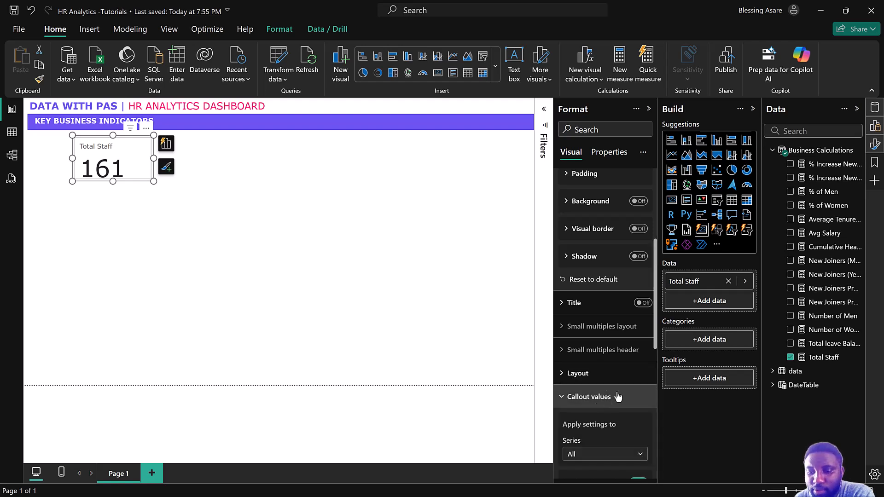
{"action": "scroll", "coordinate": [615, 386], "scroll_direction": "down", "scroll_amount": 4}
{"action": "scroll", "coordinate": [615, 382], "scroll_direction": "down", "scroll_amount": 2}
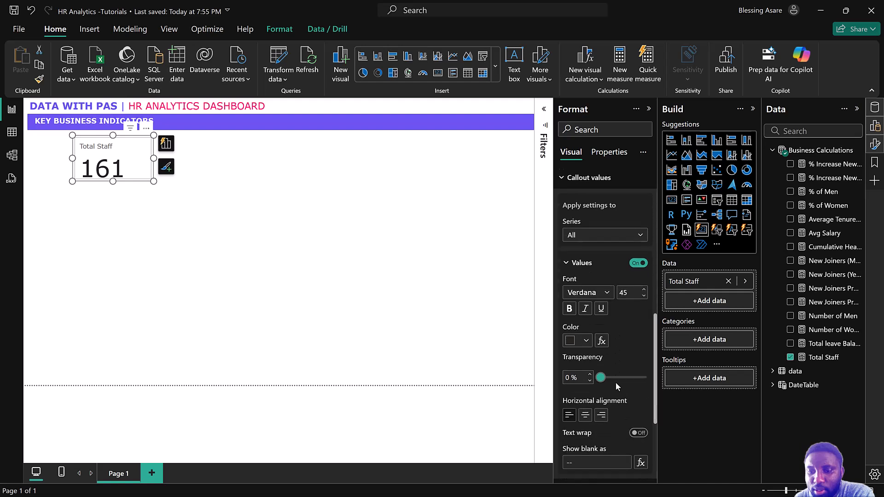
{"action": "left_click", "coordinate": [570, 331]}
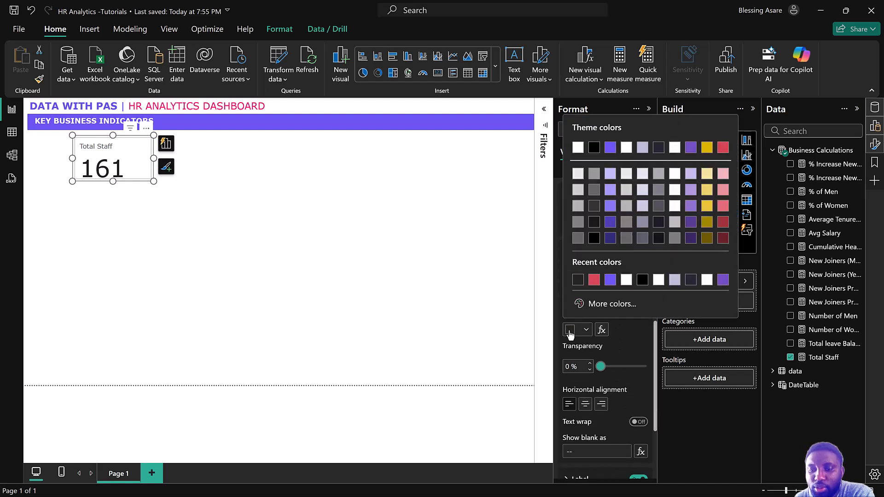
{"action": "left_click", "coordinate": [582, 306]}
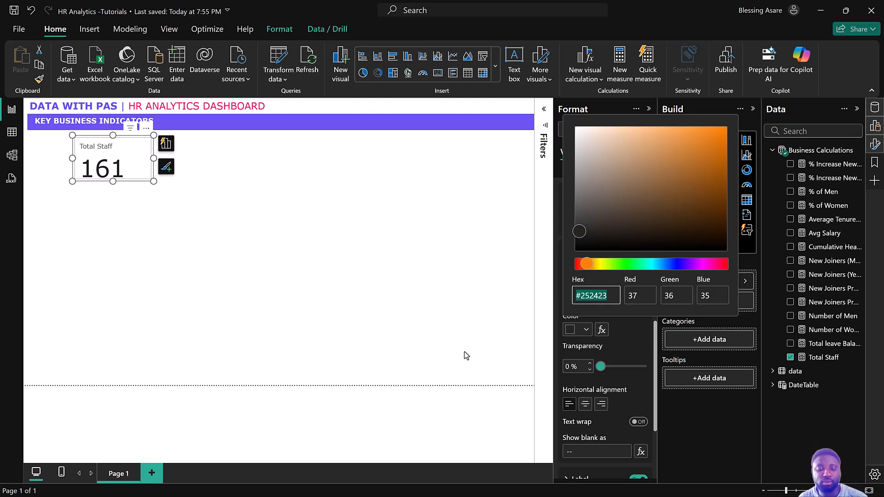
{"action": "type", "text": "FF00"}
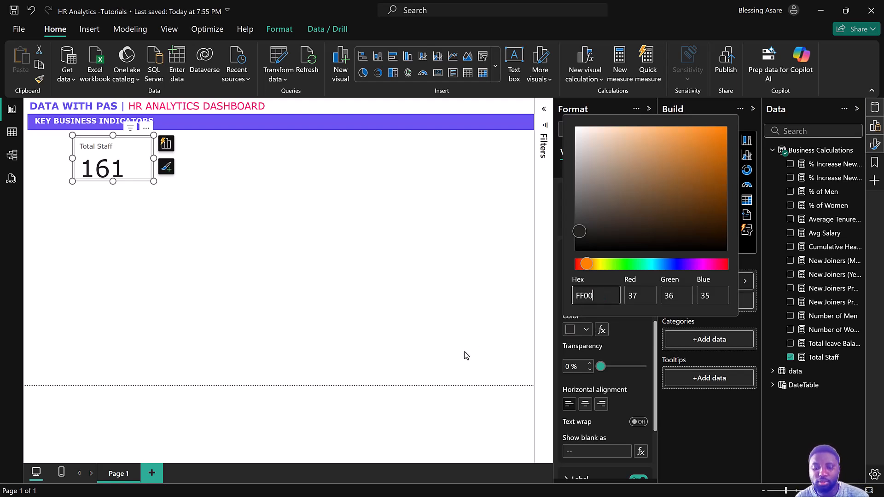
{"action": "type", "text": "6F"}
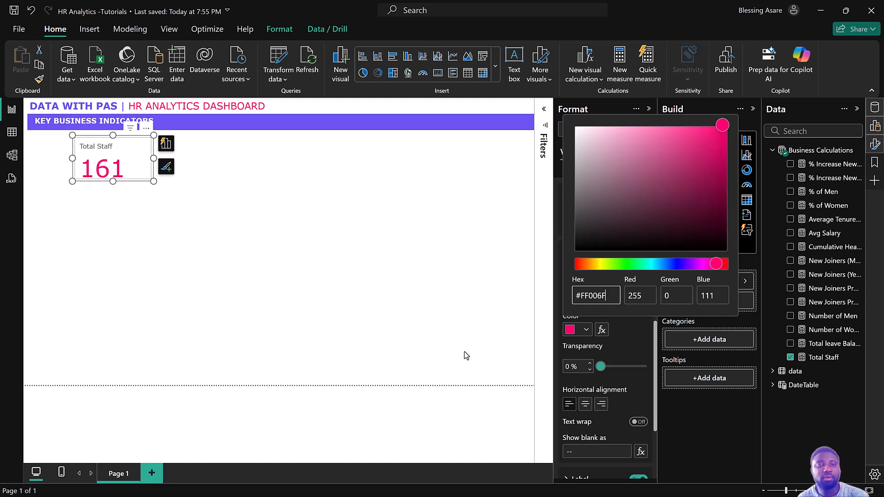
{"action": "left_click", "coordinate": [380, 282]}
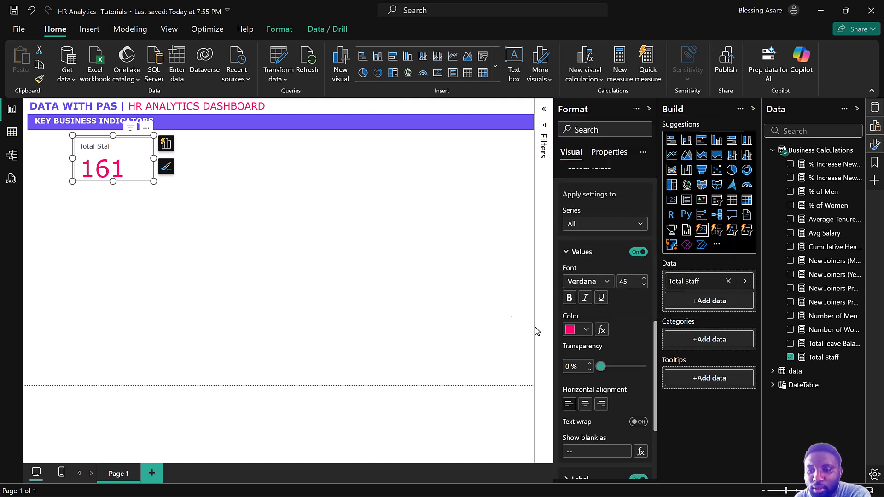
Try hiding the callout label of the Total Staff card
{"action": "scroll", "coordinate": [607, 372], "scroll_direction": "down", "scroll_amount": 3}
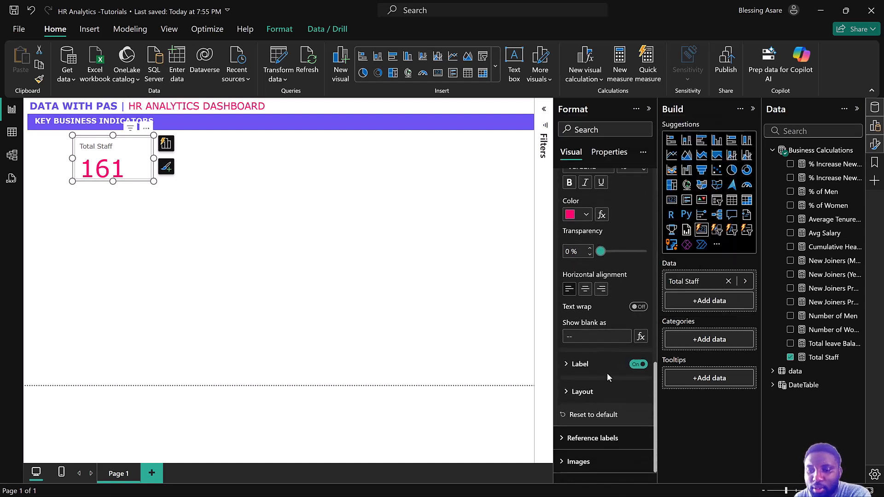
{"action": "left_click", "coordinate": [639, 367]}
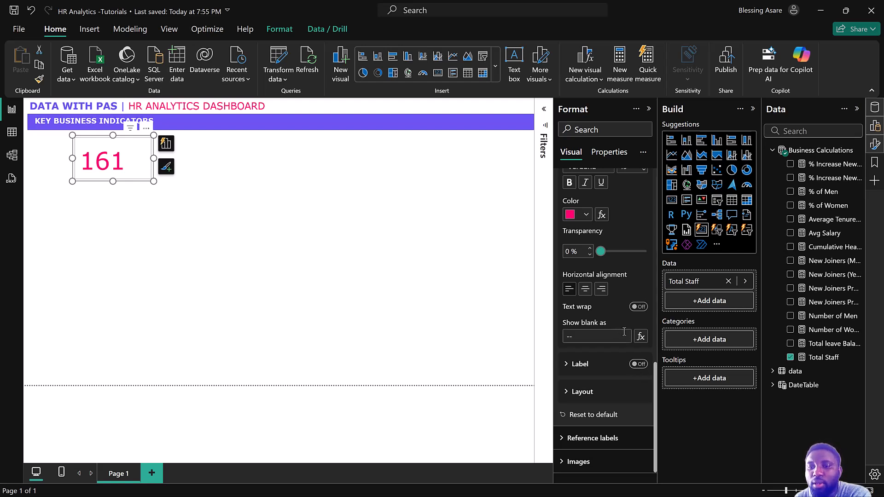
{"action": "scroll", "coordinate": [624, 331], "scroll_direction": "up", "scroll_amount": 10}
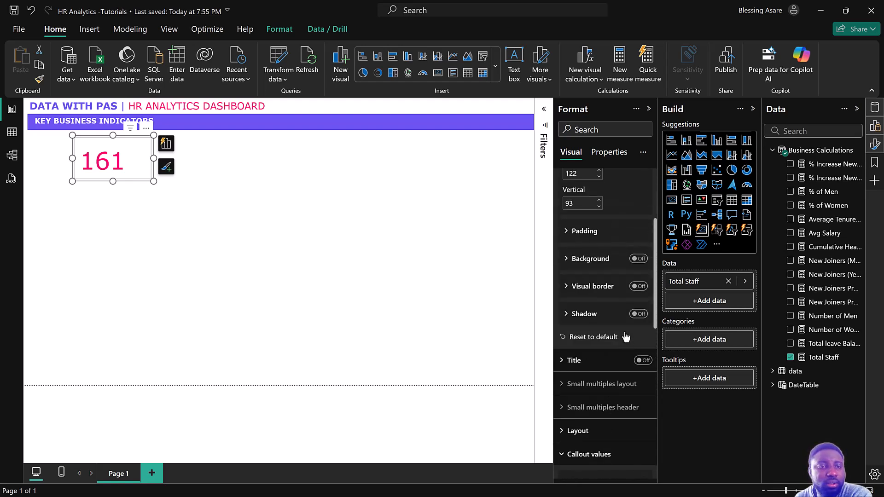
{"action": "scroll", "coordinate": [627, 338], "scroll_direction": "down", "scroll_amount": 7}
{"action": "scroll", "coordinate": [634, 383], "scroll_direction": "down", "scroll_amount": 1}
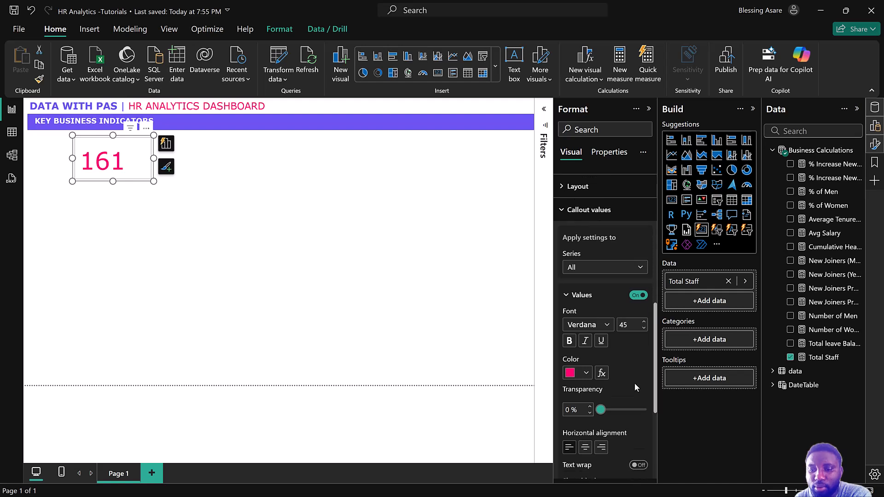
{"action": "scroll", "coordinate": [617, 358], "scroll_direction": "down", "scroll_amount": 3}
{"action": "left_click", "coordinate": [638, 346]}
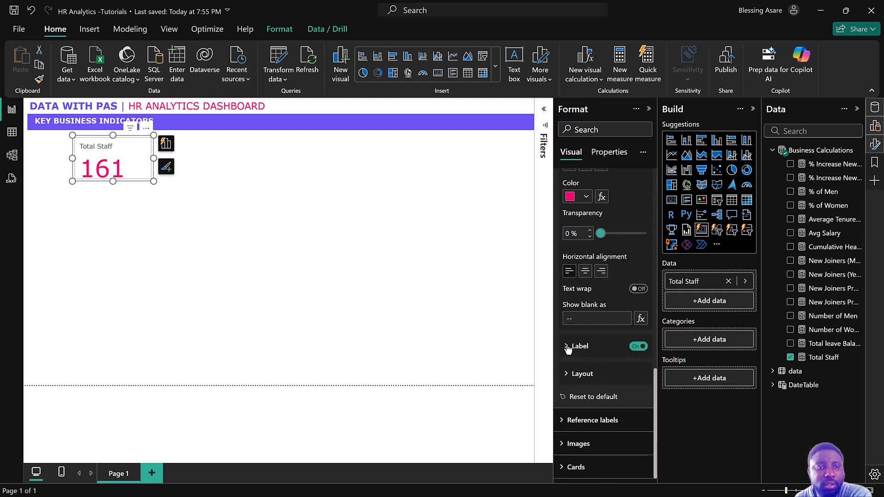
{"action": "left_click", "coordinate": [570, 350]}
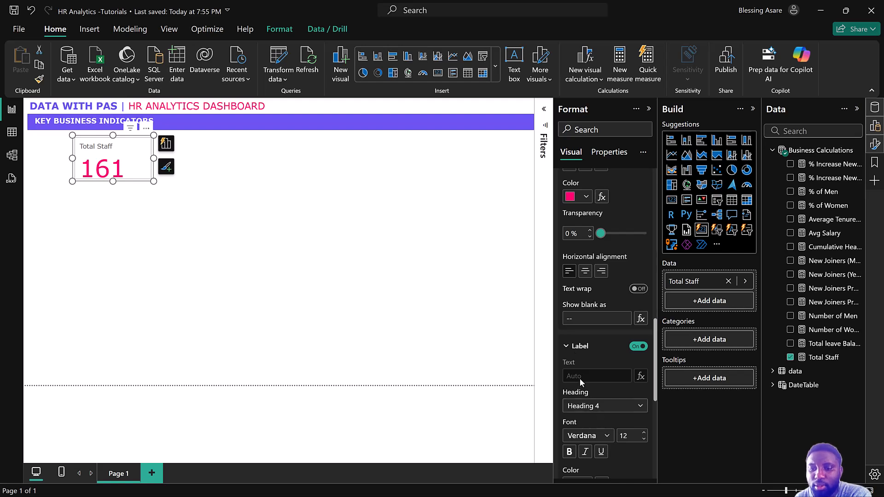
{"action": "scroll", "coordinate": [594, 393], "scroll_direction": "down", "scroll_amount": 5}
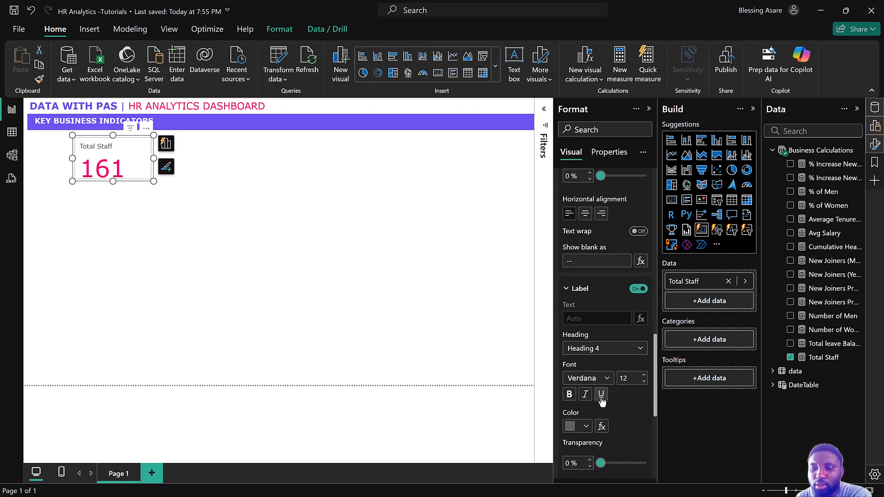
{"action": "scroll", "coordinate": [601, 405], "scroll_direction": "up", "scroll_amount": 5}
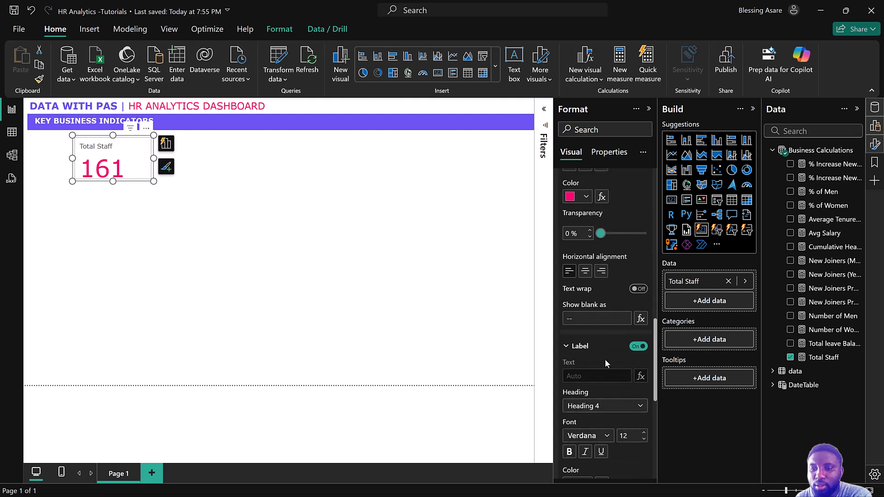
{"action": "left_click", "coordinate": [639, 347]}
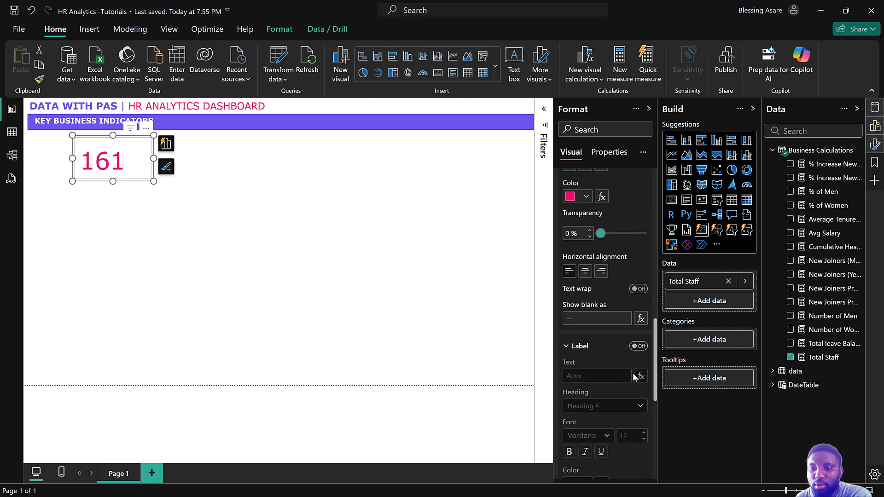
Turn off the header icons of the Total Staff card in its general properties
{"action": "scroll", "coordinate": [620, 323], "scroll_direction": "up", "scroll_amount": 15}
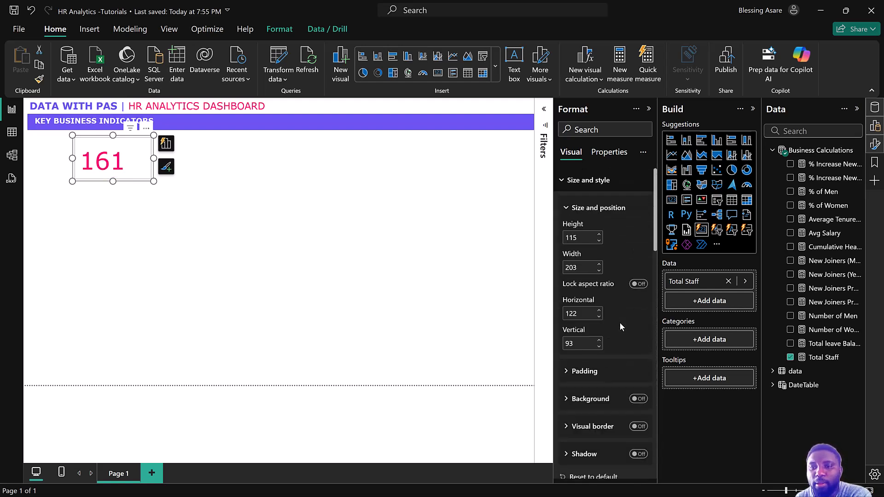
{"action": "left_click", "coordinate": [609, 153]}
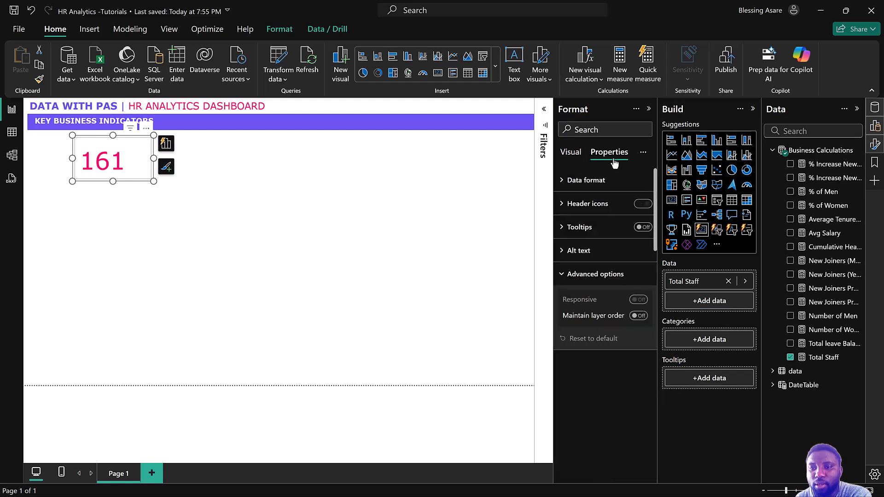
{"action": "left_click", "coordinate": [646, 207]}
{"action": "left_click", "coordinate": [588, 189]}
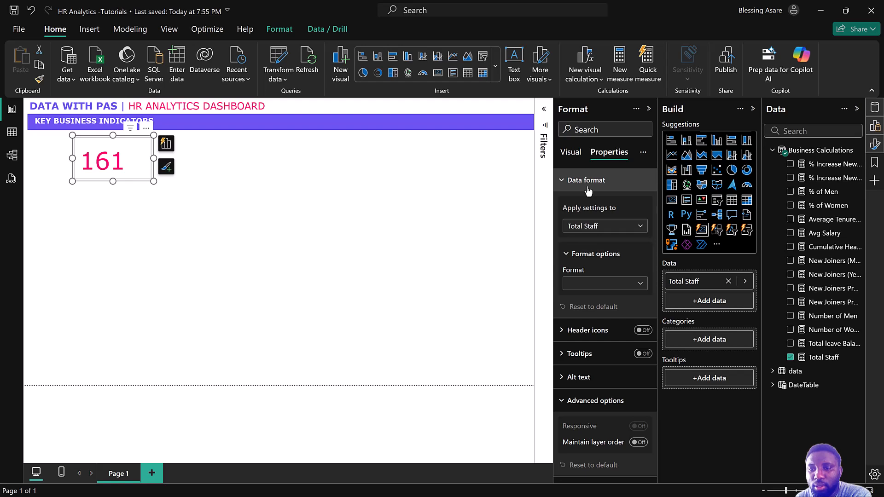
{"action": "left_click", "coordinate": [588, 186]}
{"action": "left_click", "coordinate": [570, 155]}
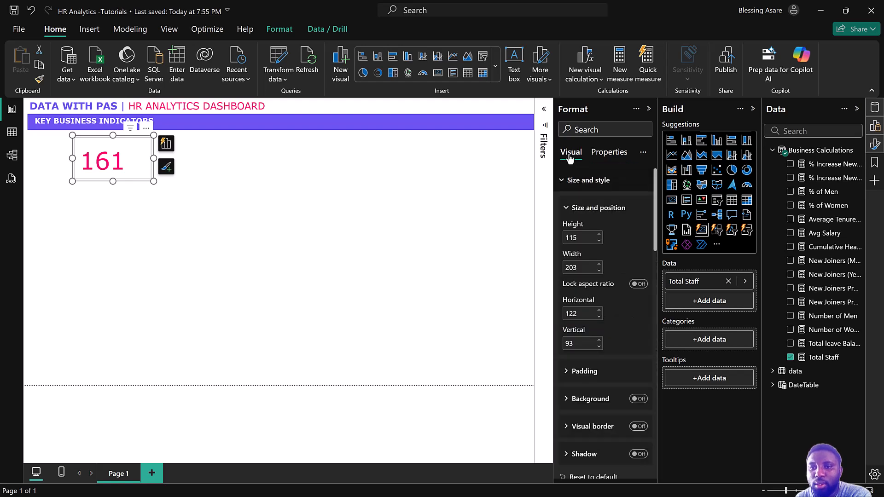
Show the callout label on the Total Staff card, colour it purple and make it bold
{"action": "scroll", "coordinate": [594, 239], "scroll_direction": "down", "scroll_amount": 3}
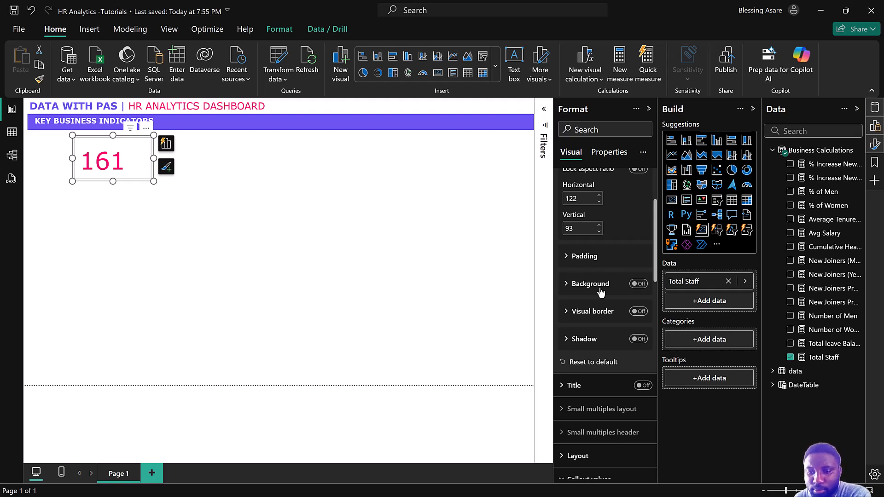
{"action": "scroll", "coordinate": [599, 285], "scroll_direction": "down", "scroll_amount": 10}
{"action": "scroll", "coordinate": [611, 401], "scroll_direction": "down", "scroll_amount": 4}
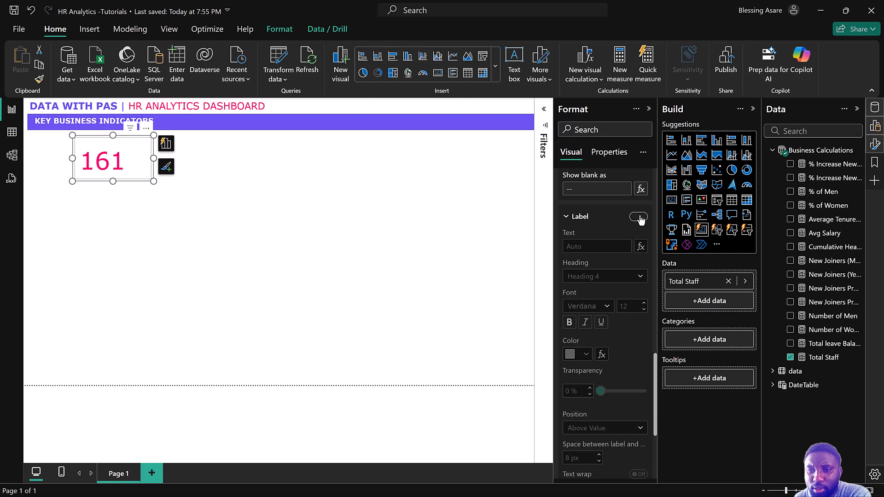
{"action": "left_click", "coordinate": [639, 218]}
{"action": "left_click", "coordinate": [606, 278]}
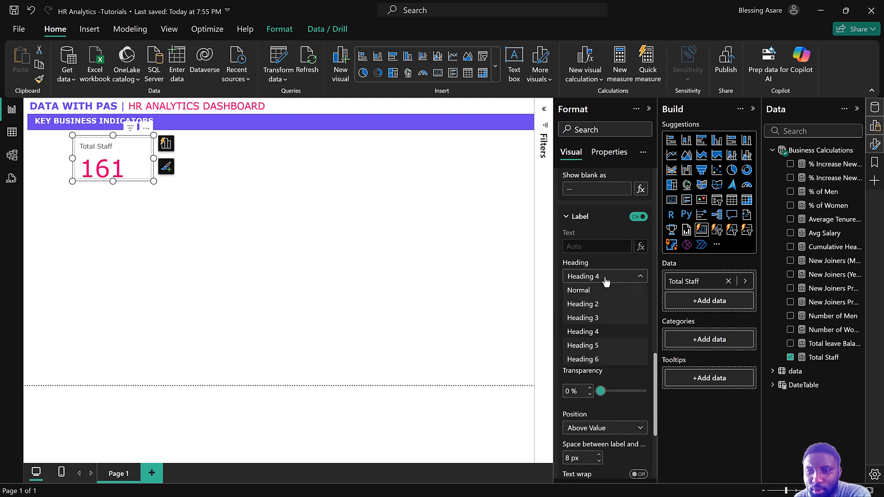
{"action": "left_click", "coordinate": [606, 279]}
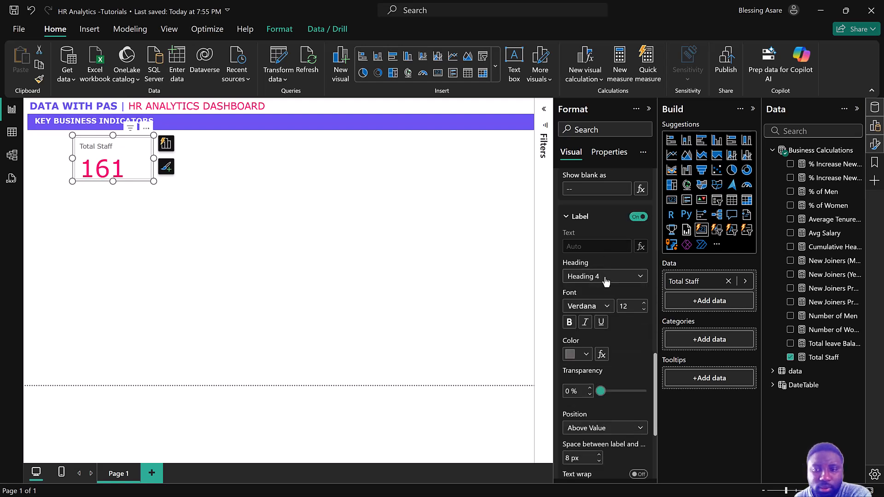
{"action": "left_click", "coordinate": [570, 358]}
{"action": "left_click", "coordinate": [622, 305]}
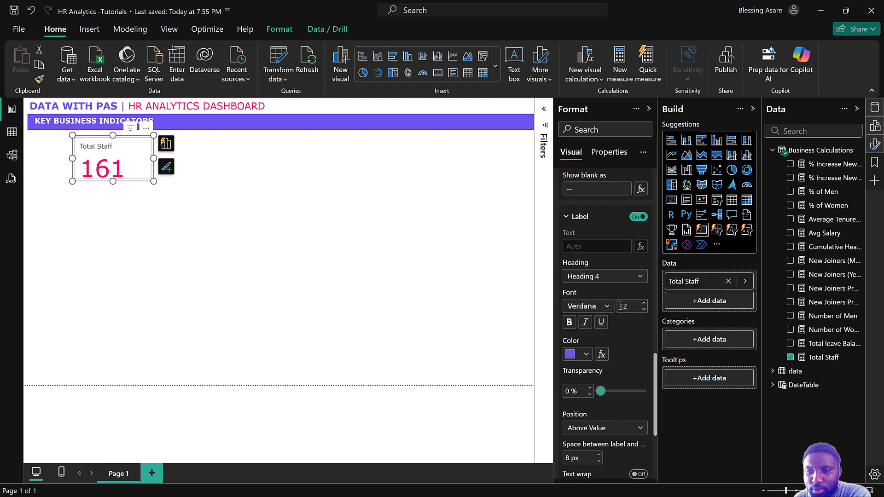
{"action": "left_click", "coordinate": [570, 322]}
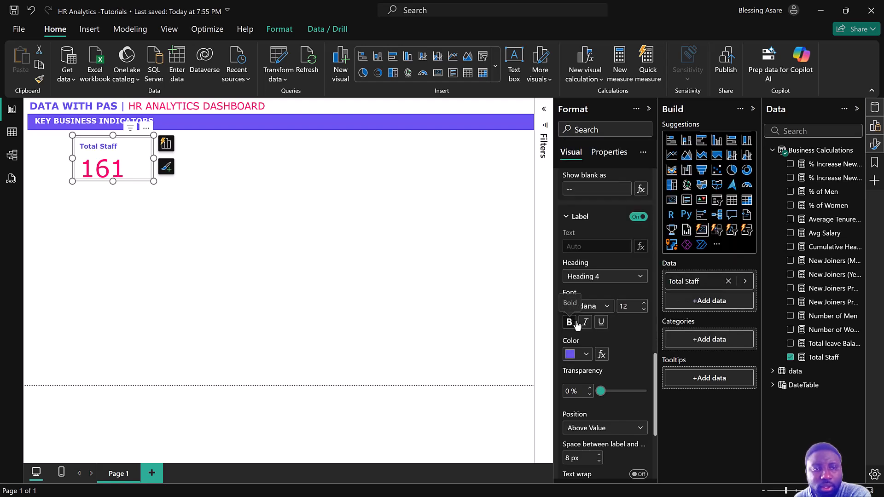
Enter "Total Staff" as the callout label text for the Total Staff series, and deselect the card
{"action": "left_click", "coordinate": [111, 152]}
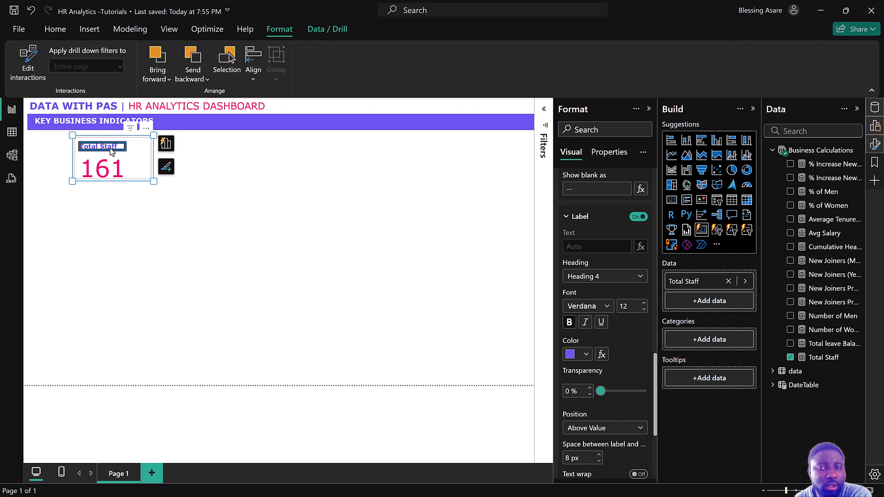
{"action": "left_click", "coordinate": [111, 152]}
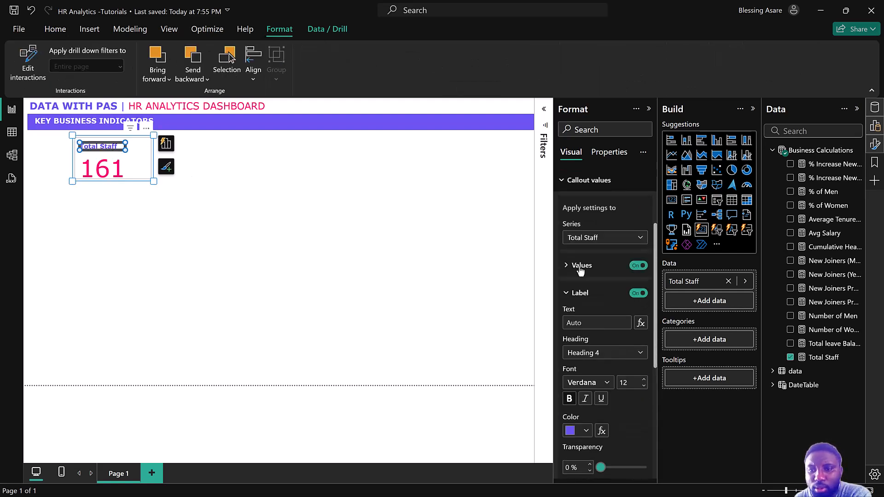
{"action": "left_click", "coordinate": [587, 240]}
{"action": "left_click", "coordinate": [587, 250]}
{"action": "left_click", "coordinate": [584, 323]}
{"action": "type", "text": "Toa"}
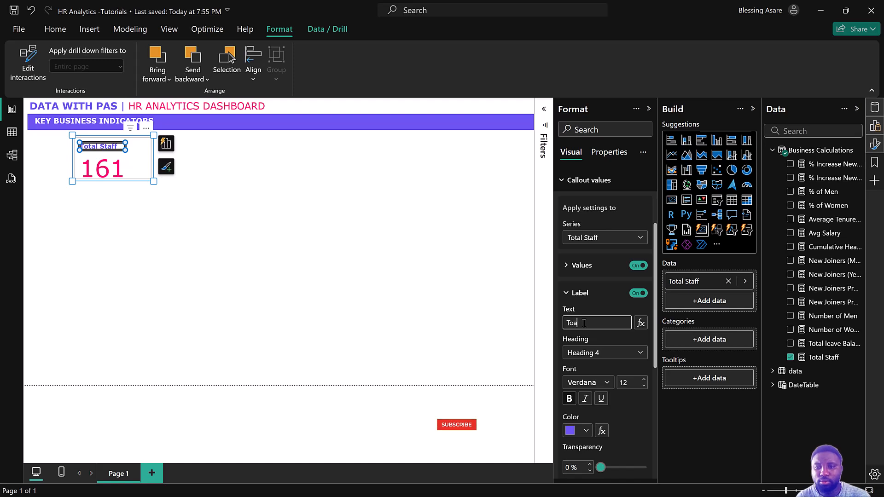
{"action": "key", "text": "BackSpace"}
{"action": "type", "text": "tak"}
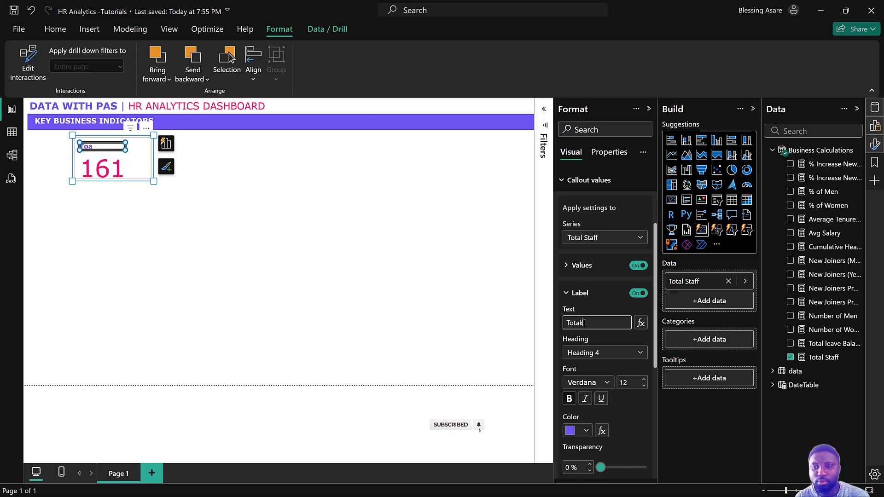
{"action": "key", "text": "BackSpace"}
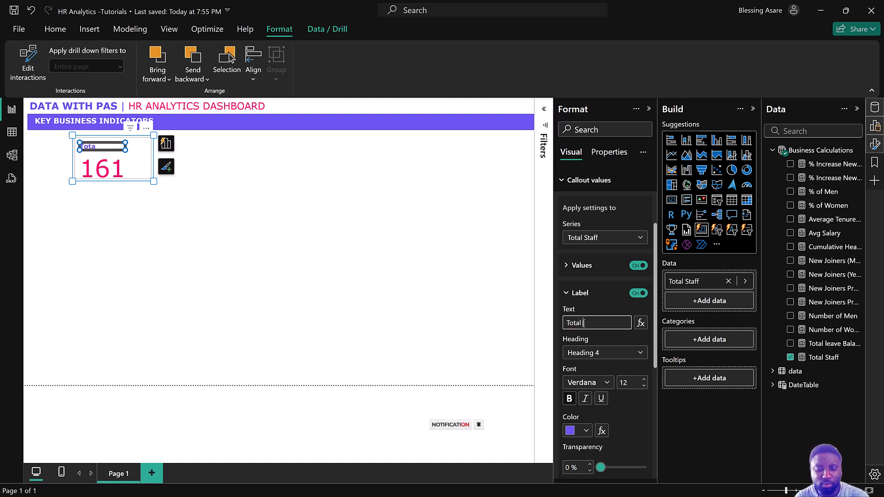
{"action": "left_click", "coordinate": [334, 277]}
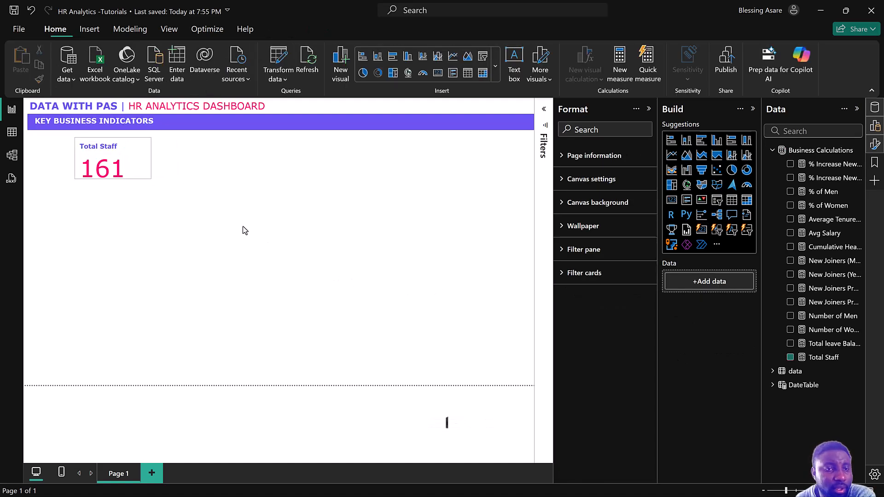
Widen the Total Staff card to 225 and show its size and position settings
{"action": "left_click", "coordinate": [144, 165]}
{"action": "left_click_drag", "start_coordinate": [154, 158], "coordinate": [162, 159]}
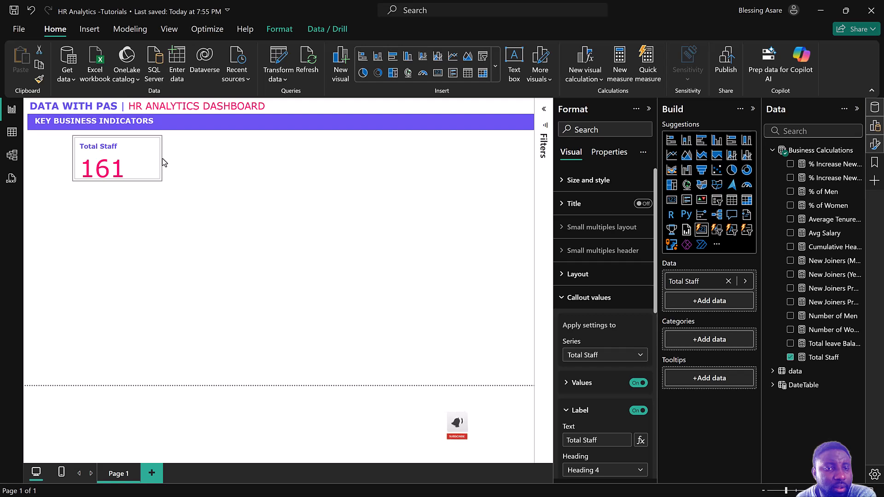
{"action": "left_click", "coordinate": [608, 152]}
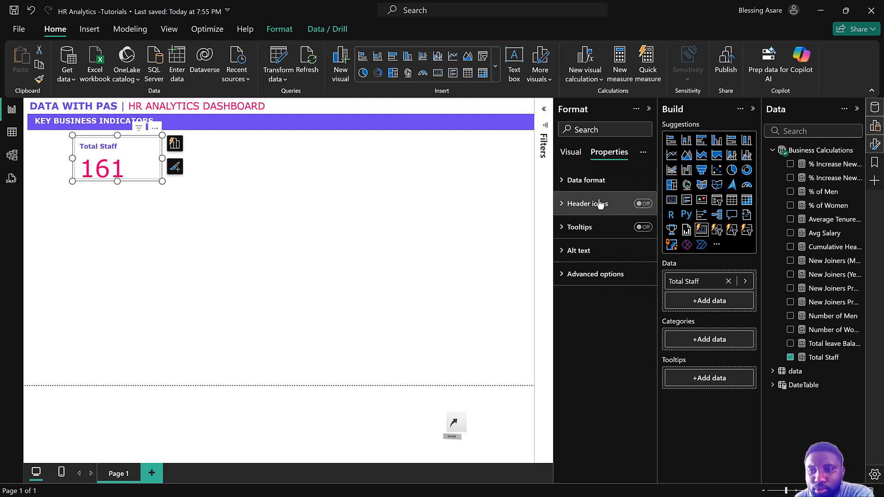
{"action": "left_click", "coordinate": [571, 152]}
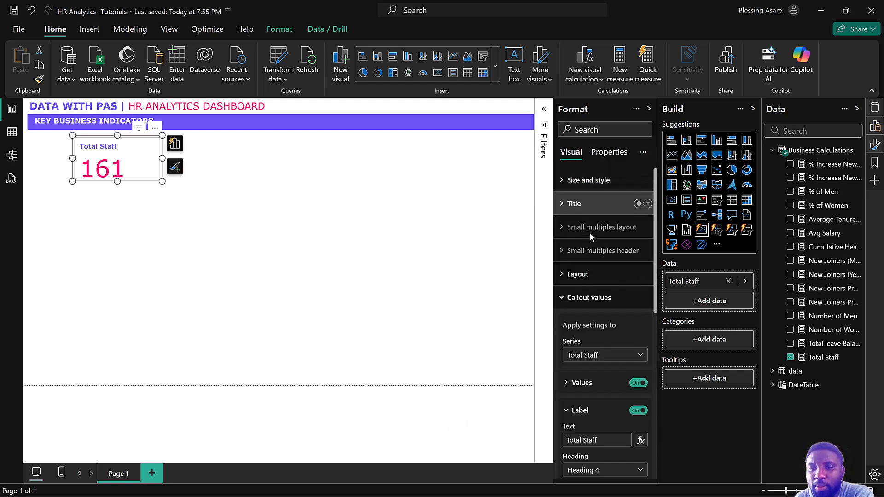
{"action": "left_click", "coordinate": [597, 181]}
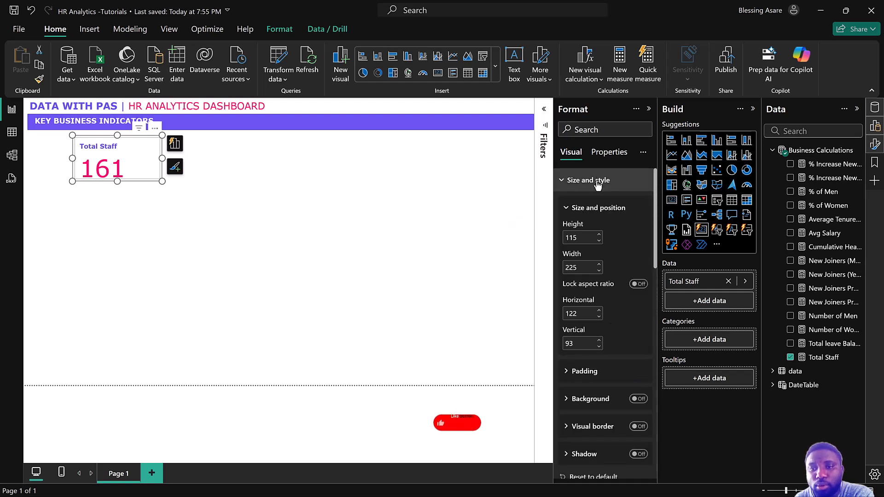
Turn on the accent bar of the Total Staff card, positioned Right, coloured pink and 4 px wide
{"action": "scroll", "coordinate": [614, 276], "scroll_direction": "down", "scroll_amount": 2}
{"action": "scroll", "coordinate": [615, 277], "scroll_direction": "down", "scroll_amount": 5}
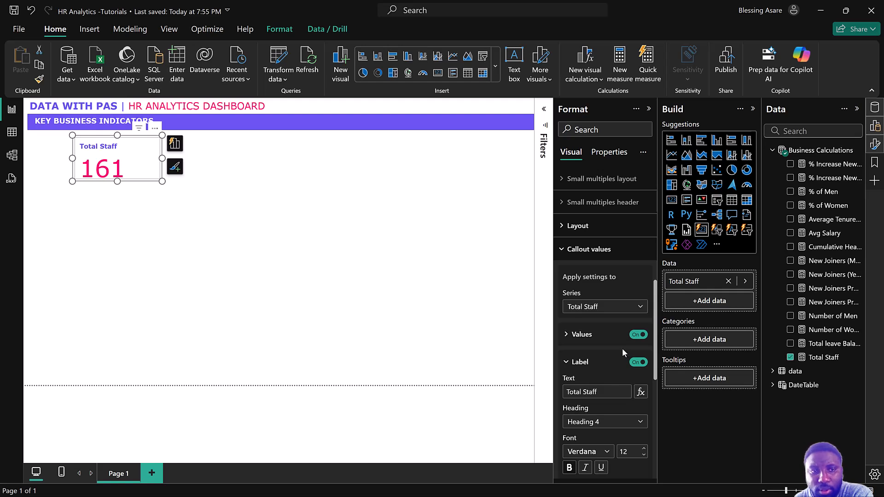
{"action": "scroll", "coordinate": [628, 357], "scroll_direction": "down", "scroll_amount": 4}
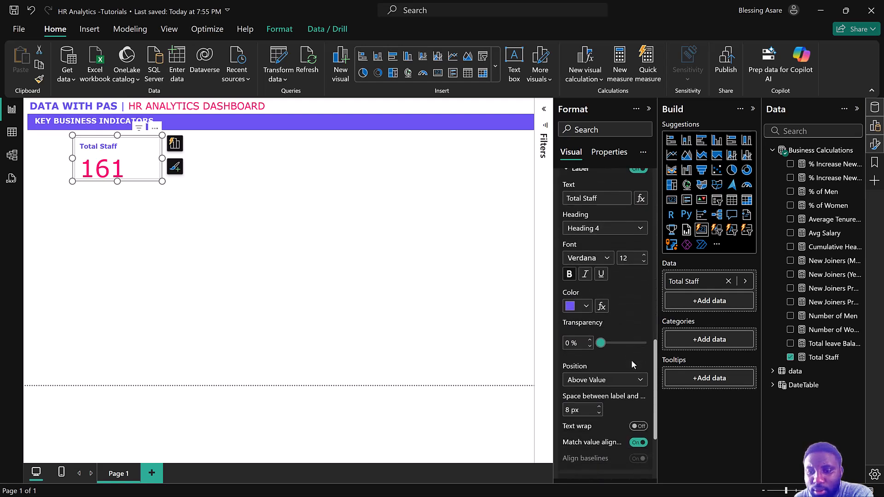
{"action": "scroll", "coordinate": [633, 365], "scroll_direction": "down", "scroll_amount": 3}
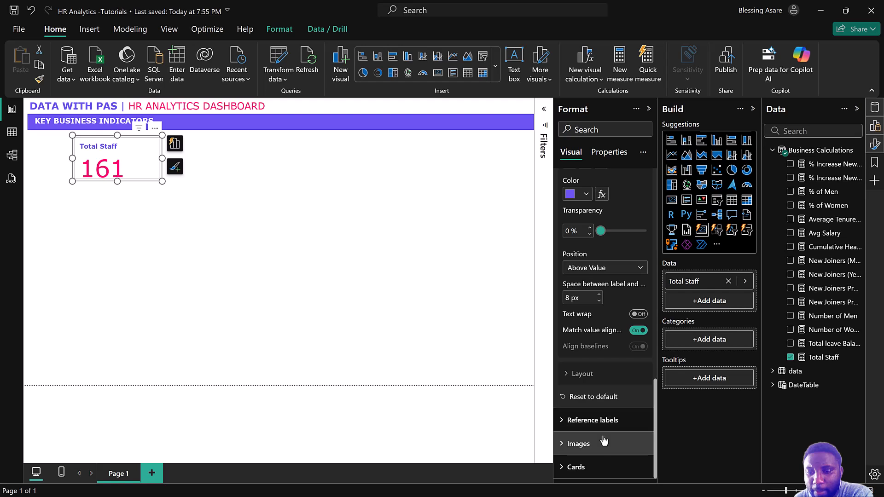
{"action": "left_click", "coordinate": [599, 467]}
{"action": "scroll", "coordinate": [607, 395], "scroll_direction": "down", "scroll_amount": 3}
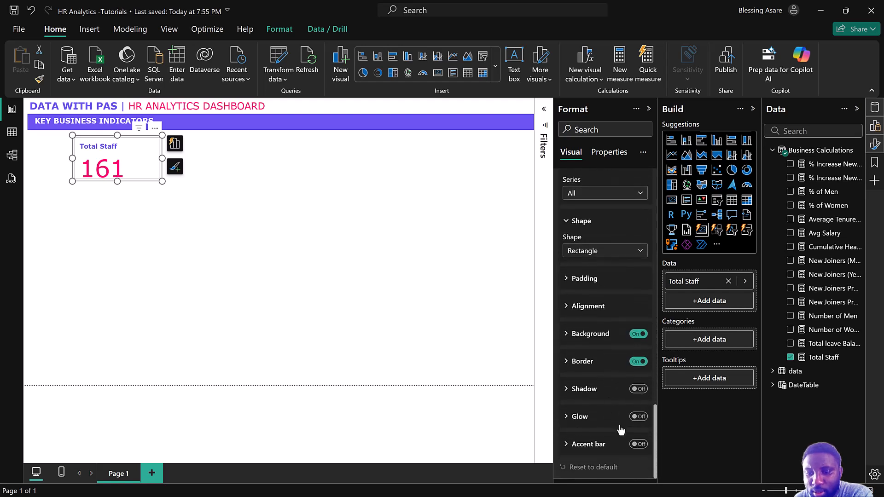
{"action": "left_click", "coordinate": [605, 454]}
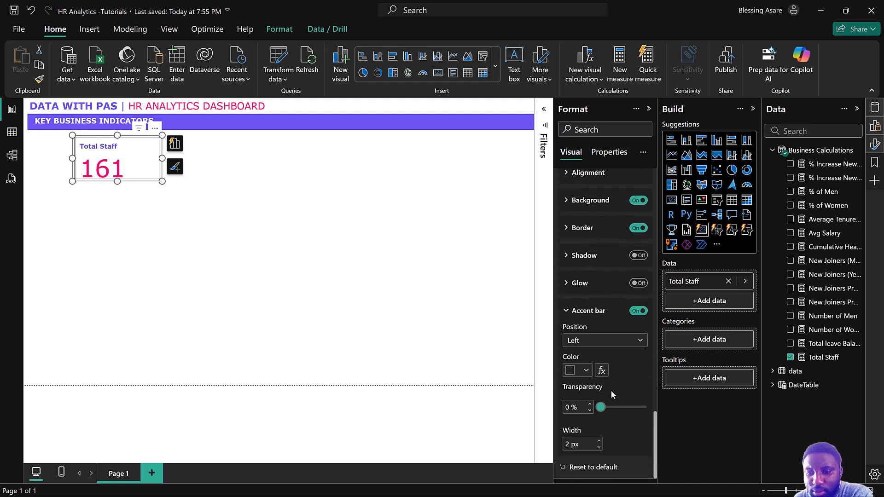
{"action": "left_click", "coordinate": [604, 341]}
{"action": "left_click", "coordinate": [590, 370]}
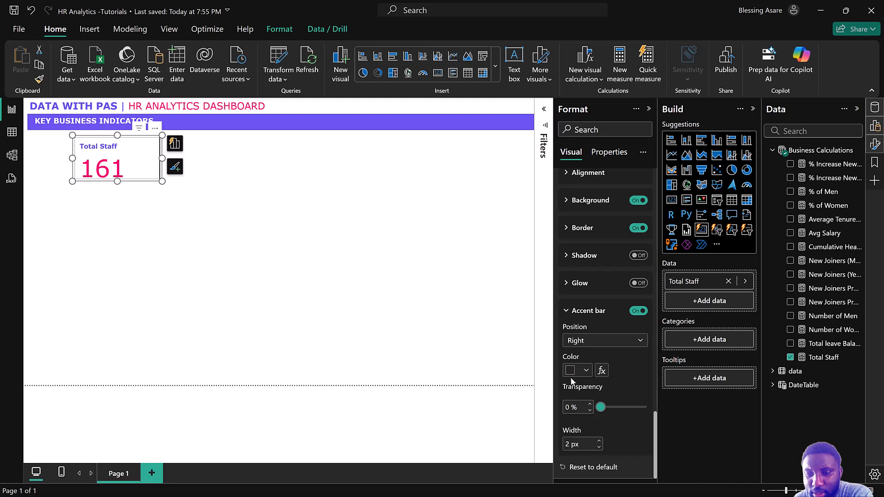
{"action": "left_click", "coordinate": [572, 372]}
{"action": "left_click", "coordinate": [594, 320]}
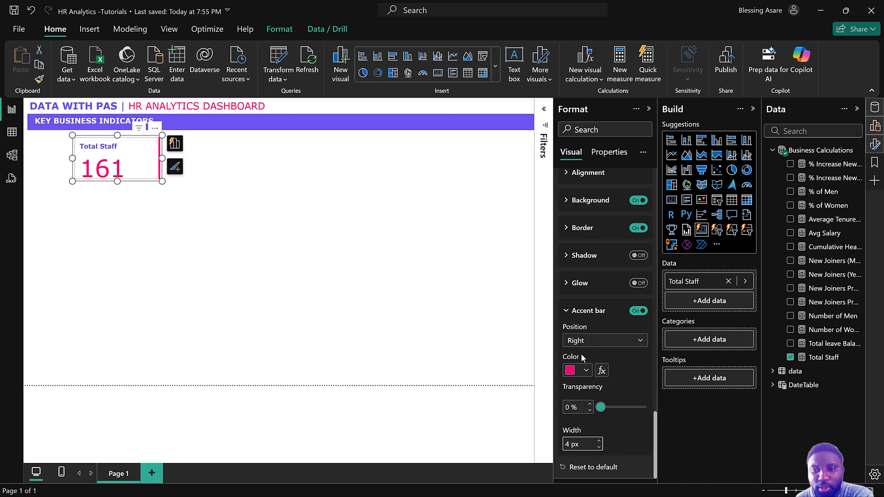
Examine the remaining formatting options of the Total Staff card, including reference labels and data format
{"action": "scroll", "coordinate": [599, 342], "scroll_direction": "up", "scroll_amount": 9}
{"action": "scroll", "coordinate": [598, 338], "scroll_direction": "up", "scroll_amount": 10}
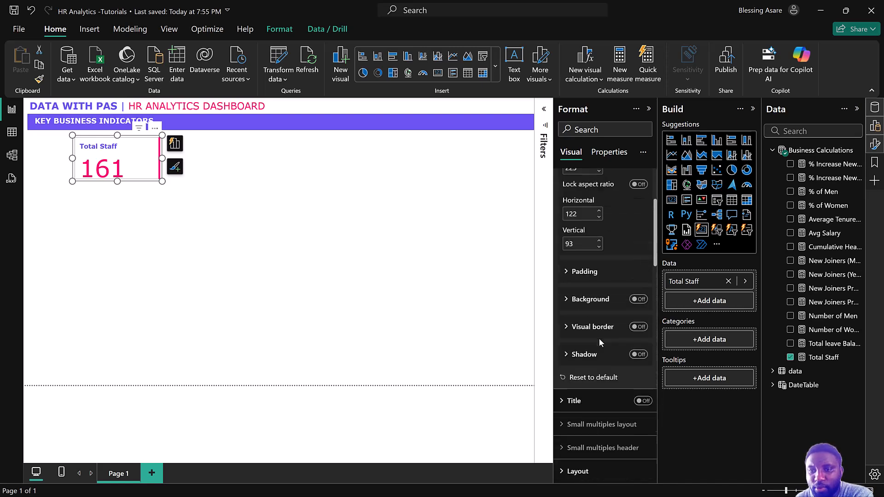
{"action": "scroll", "coordinate": [599, 342], "scroll_direction": "down", "scroll_amount": 10}
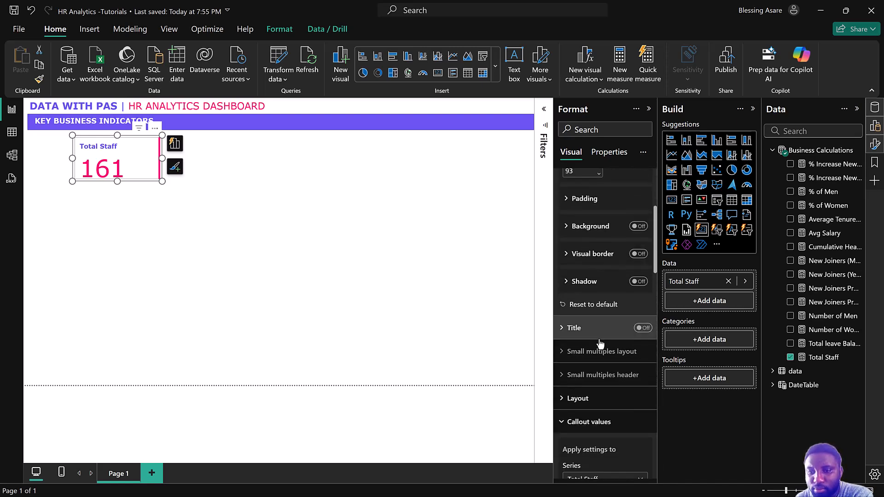
{"action": "scroll", "coordinate": [600, 345], "scroll_direction": "down", "scroll_amount": 1}
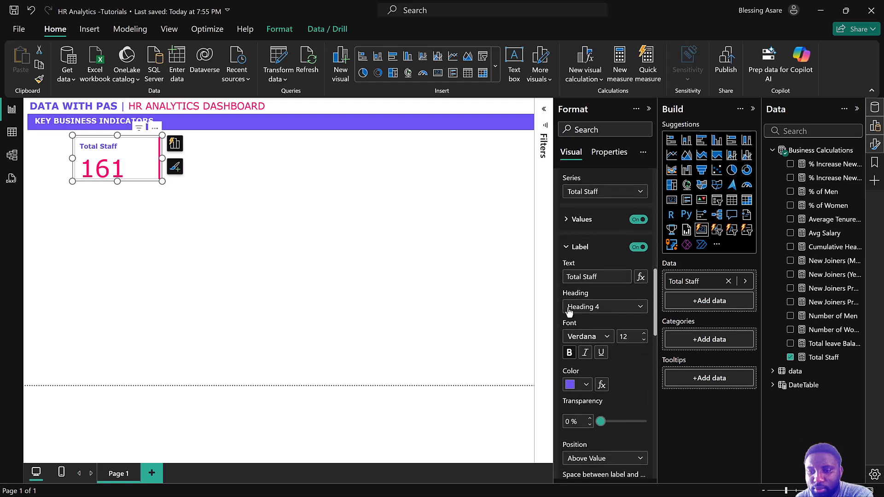
{"action": "left_click", "coordinate": [572, 247]}
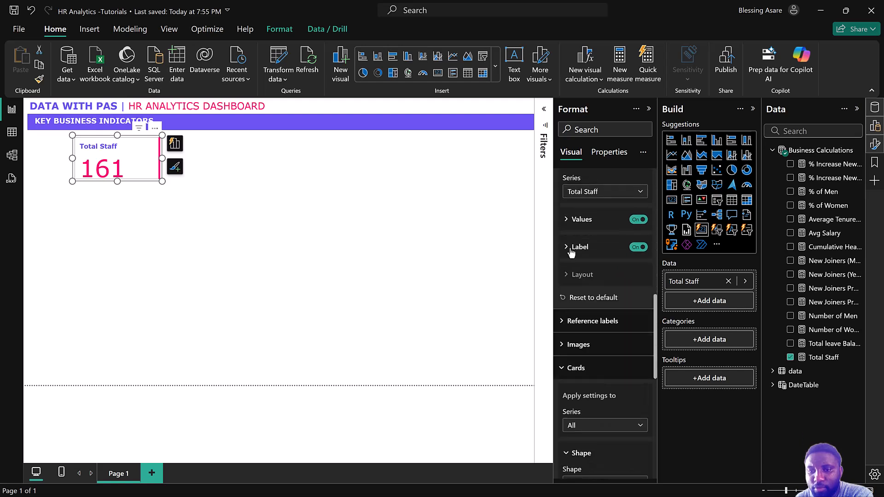
{"action": "left_click", "coordinate": [570, 375]}
{"action": "left_click", "coordinate": [591, 418]}
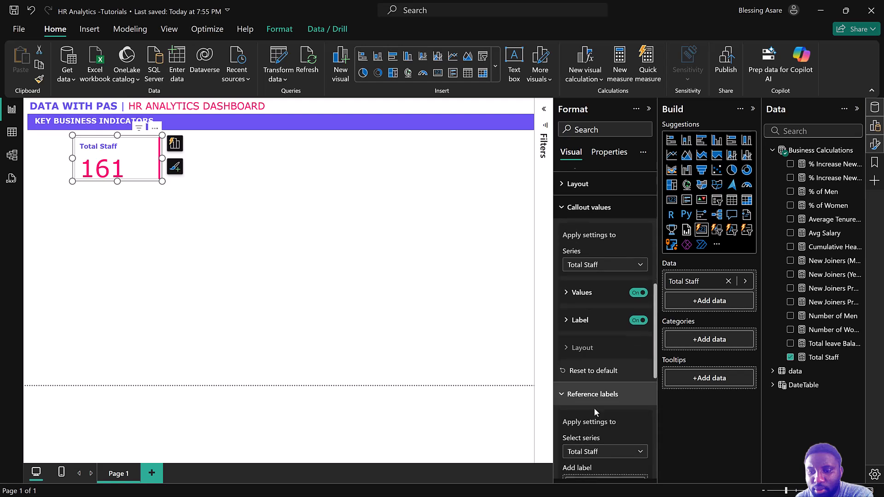
{"action": "scroll", "coordinate": [598, 400], "scroll_direction": "down", "scroll_amount": 4}
{"action": "left_click", "coordinate": [610, 154]}
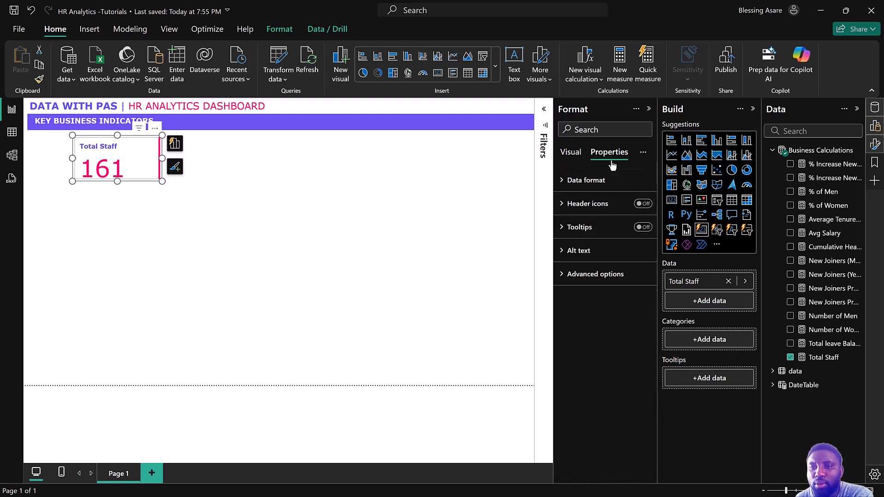
{"action": "left_click", "coordinate": [595, 186]}
{"action": "left_click", "coordinate": [595, 186]}
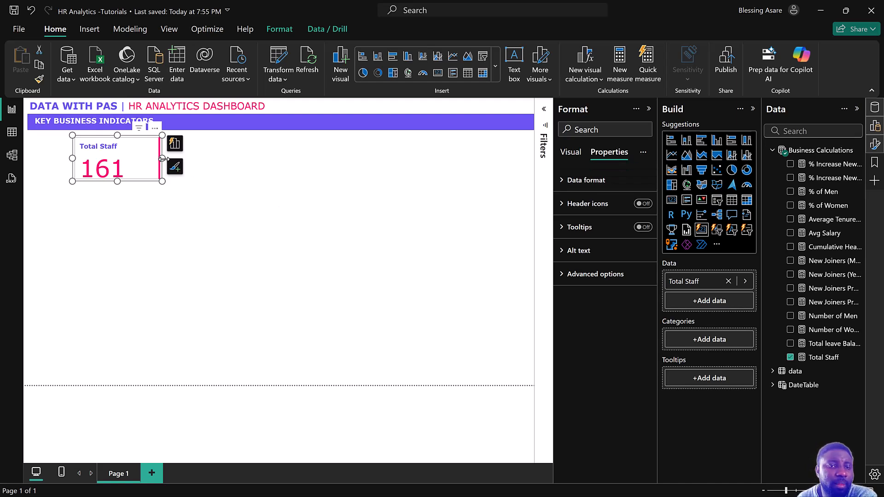
Widen the Total Staff card to about 246 and check its size settings
{"action": "left_click_drag", "start_coordinate": [161, 160], "coordinate": [171, 169]}
{"action": "left_click", "coordinate": [189, 200]}
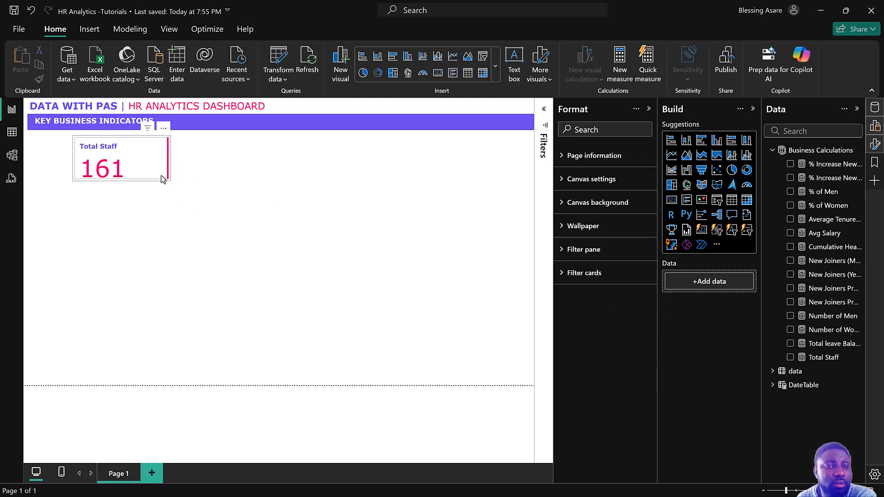
{"action": "left_click", "coordinate": [163, 178]}
{"action": "scroll", "coordinate": [620, 323], "scroll_direction": "down", "scroll_amount": 3}
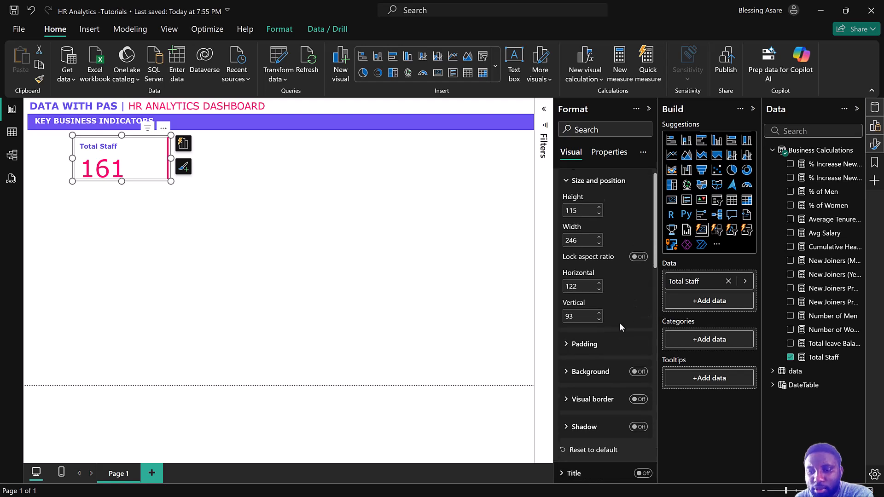
{"action": "scroll", "coordinate": [614, 329], "scroll_direction": "down", "scroll_amount": 3}
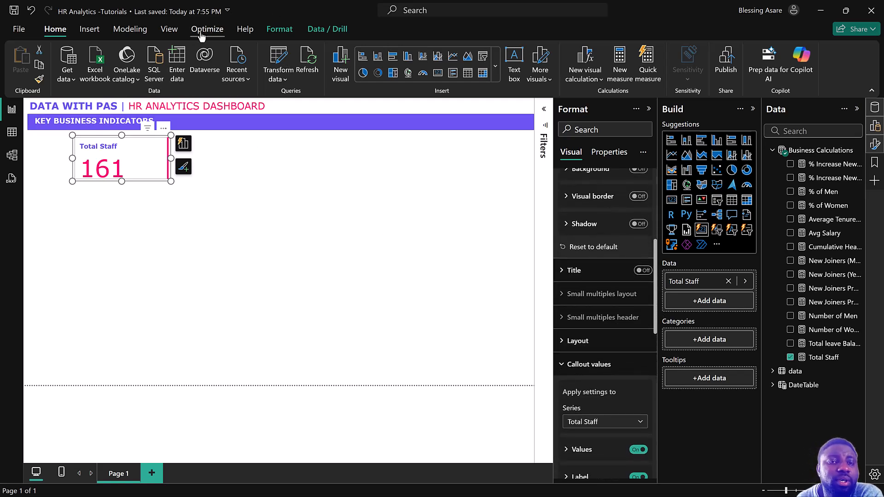
Insert the team.png image from the Icons folder, shrink it to about 96 by 59 and place it inside the Total Staff card
{"action": "left_click", "coordinate": [89, 31]}
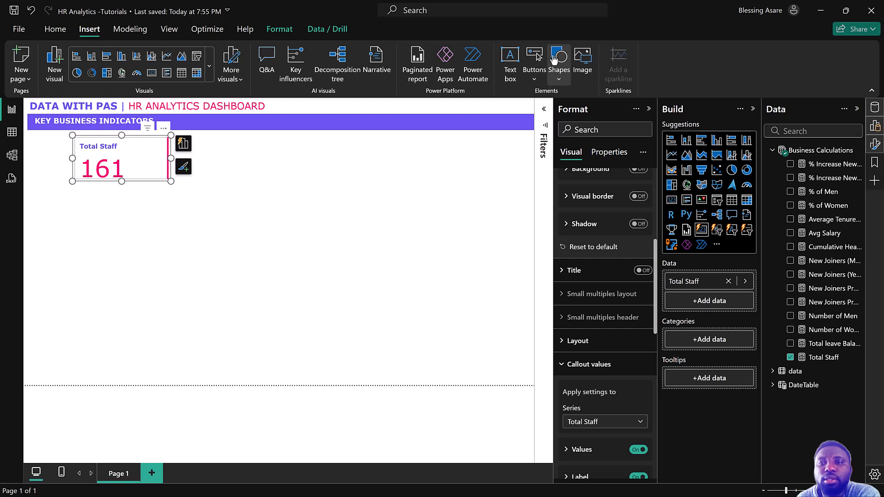
{"action": "left_click", "coordinate": [580, 56]}
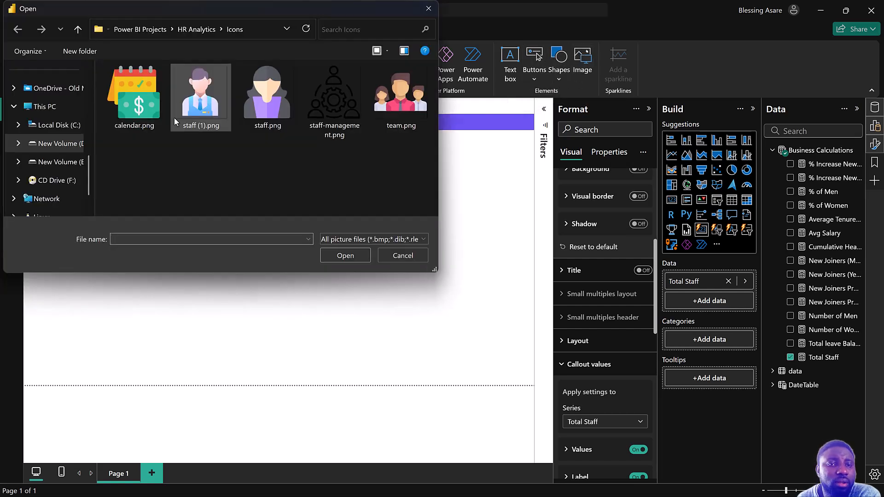
{"action": "left_click", "coordinate": [383, 115]}
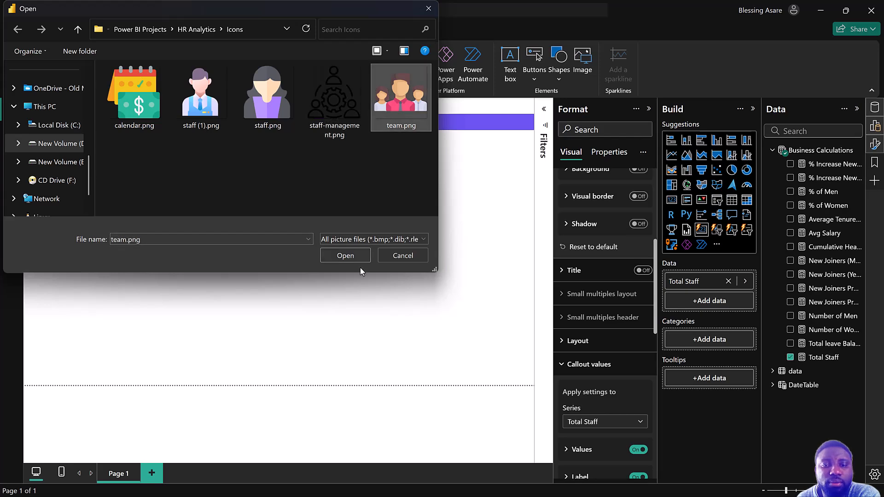
{"action": "left_click", "coordinate": [356, 255]}
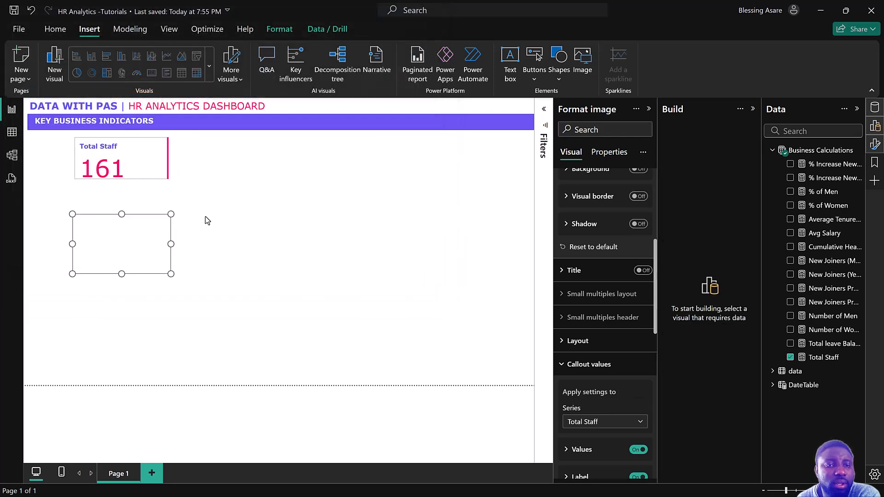
{"action": "left_click_drag", "start_coordinate": [154, 268], "coordinate": [142, 161]}
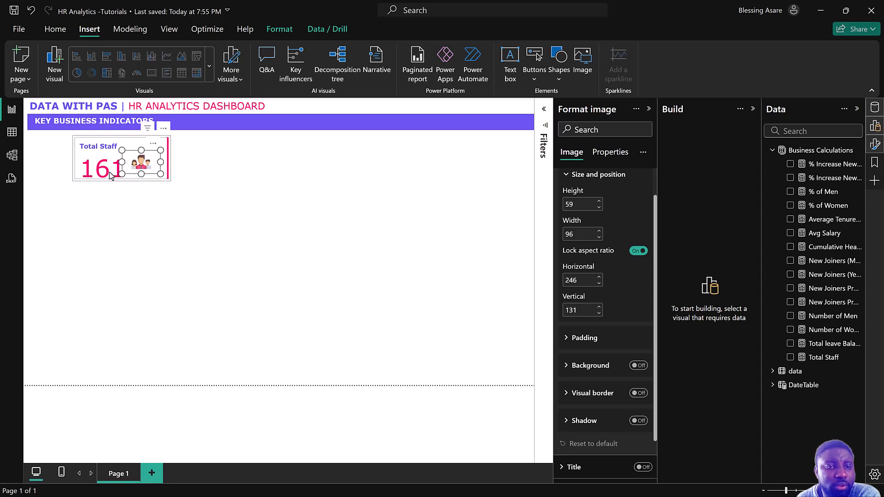
Set the font size of the Total Staff card's callout value to 25 and deselect the card
{"action": "left_click", "coordinate": [109, 175]}
{"action": "left_click", "coordinate": [109, 175]}
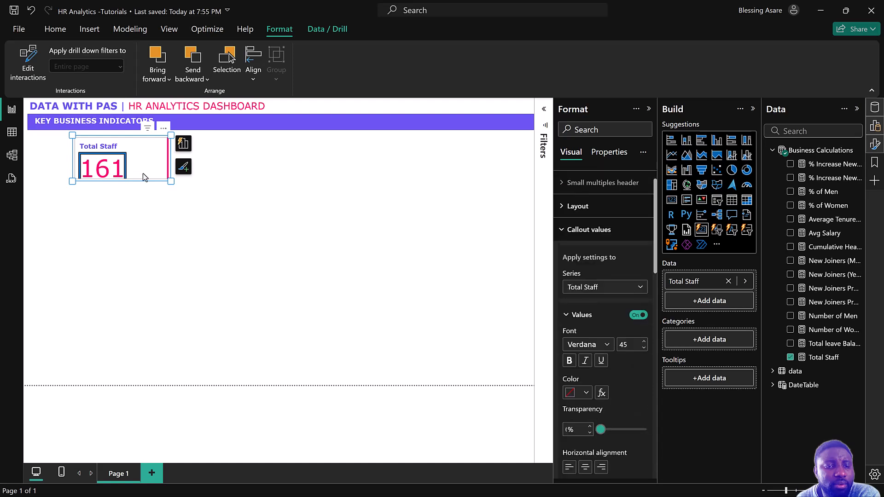
{"action": "double_click", "coordinate": [636, 296]}
{"action": "type", "text": "25"}
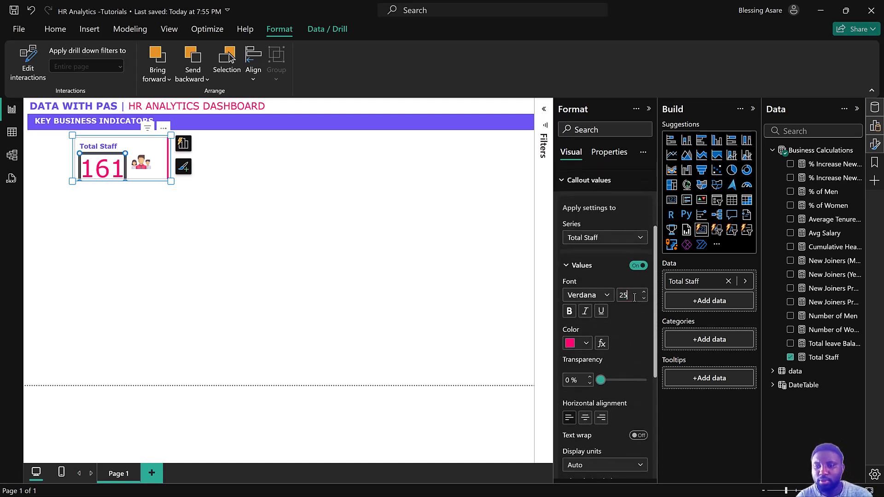
{"action": "key", "text": "Return"}
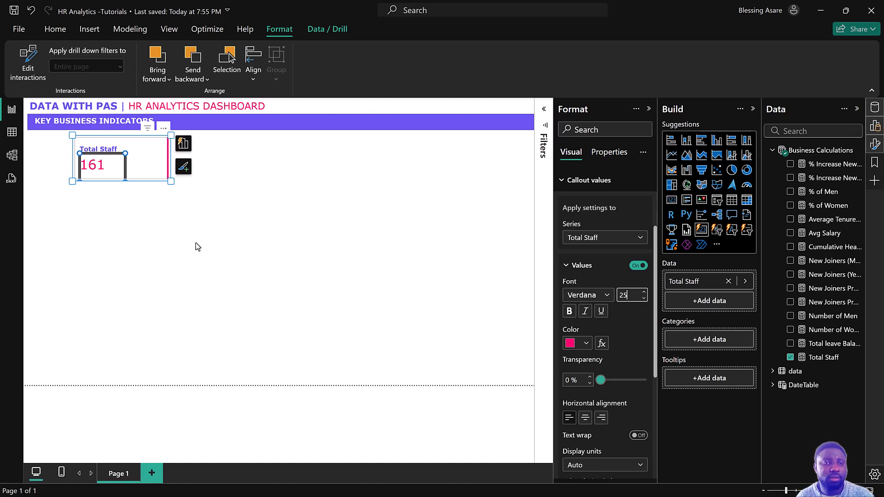
{"action": "left_click", "coordinate": [162, 216]}
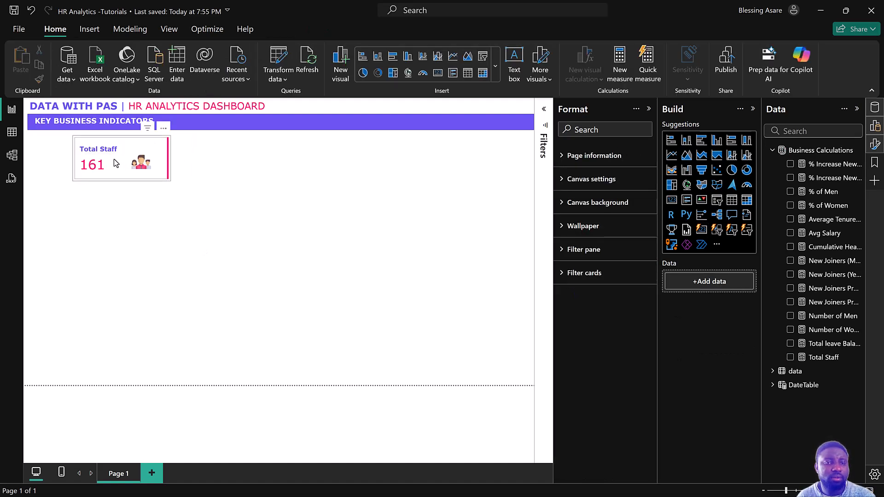
Reduce the height of the Total Staff card and move the team icon up to stay inside it
{"action": "left_click", "coordinate": [142, 177]}
{"action": "left_click_drag", "start_coordinate": [167, 173], "coordinate": [144, 158]}
{"action": "left_click", "coordinate": [198, 200]}
{"action": "left_click", "coordinate": [213, 182]}
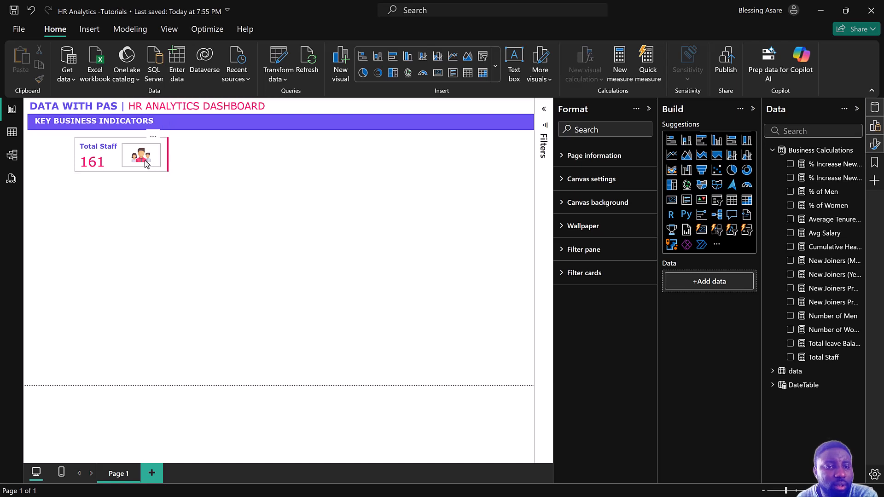
Narrow the Total Staff card and resize and reposition the team icon to fit beside the callout value
{"action": "left_click_drag", "start_coordinate": [147, 161], "coordinate": [135, 156]}
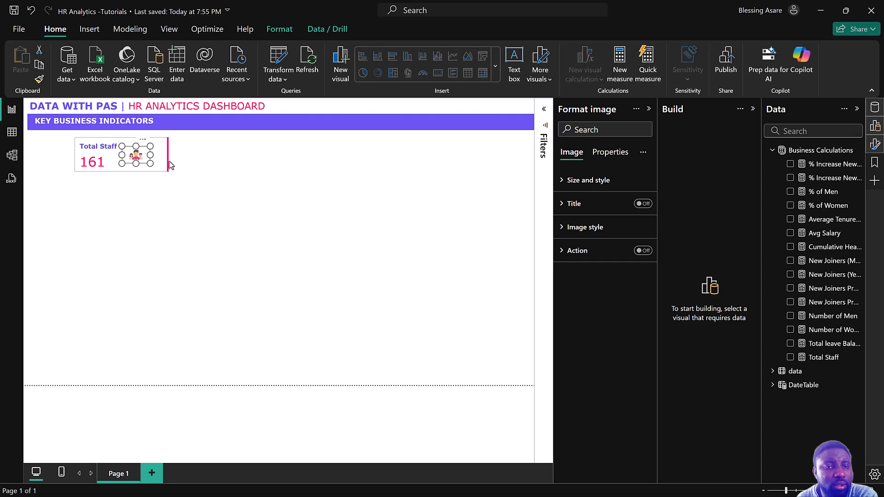
{"action": "left_click", "coordinate": [162, 173]}
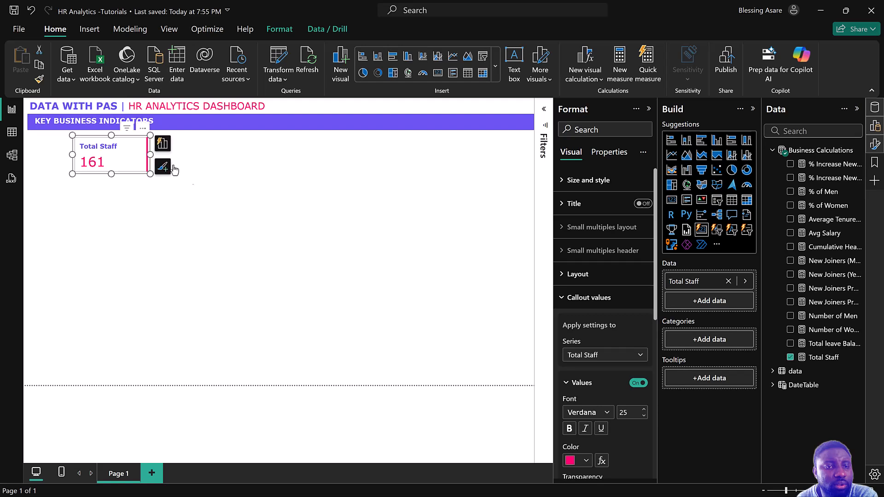
{"action": "left_click", "coordinate": [199, 184]}
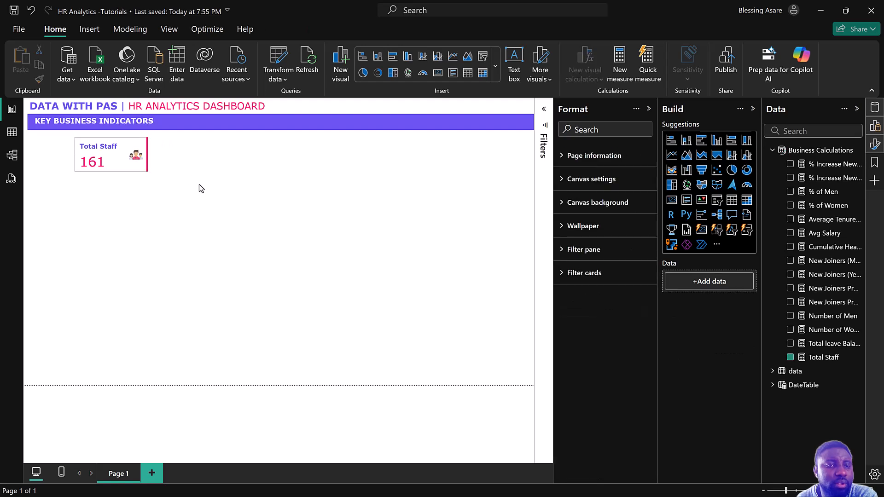
{"action": "left_click", "coordinate": [131, 162]}
{"action": "mouse_move", "coordinate": [120, 164]}
{"action": "left_mouse_down"}
{"action": "mouse_move", "coordinate": [114, 170]}
{"action": "mouse_move", "coordinate": [129, 164]}
{"action": "left_mouse_up"}
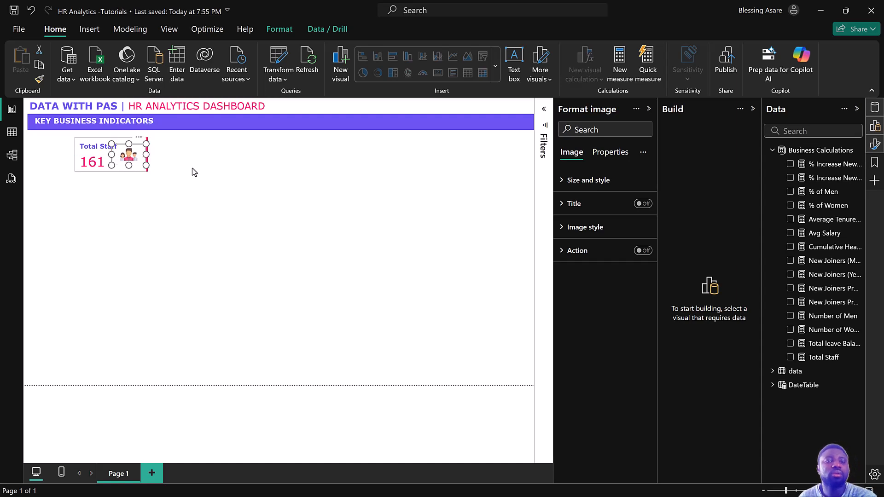
Set the rounded corners of the Total Staff card's shape to 5 px
{"action": "left_click", "coordinate": [192, 168]}
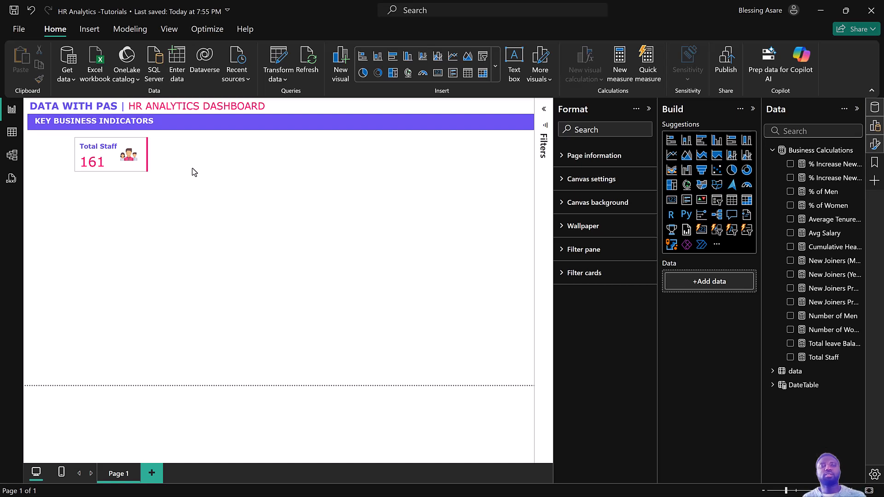
{"action": "left_click", "coordinate": [128, 170]}
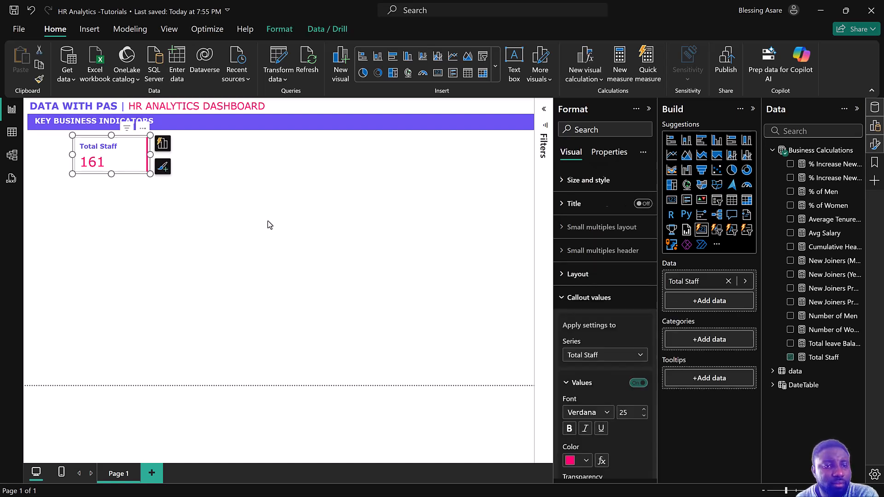
{"action": "left_click", "coordinate": [214, 211]}
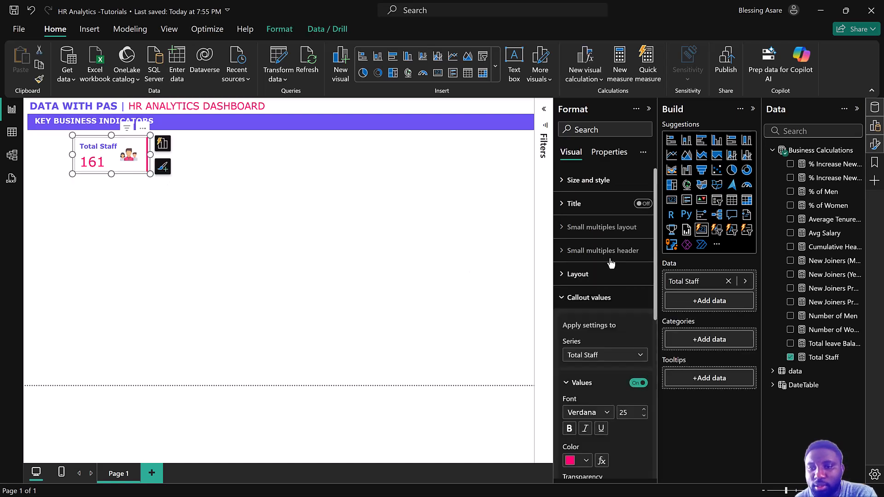
{"action": "scroll", "coordinate": [612, 264], "scroll_direction": "down", "scroll_amount": 5}
{"action": "scroll", "coordinate": [612, 264], "scroll_direction": "down", "scroll_amount": 3}
{"action": "scroll", "coordinate": [609, 269], "scroll_direction": "up", "scroll_amount": 10}
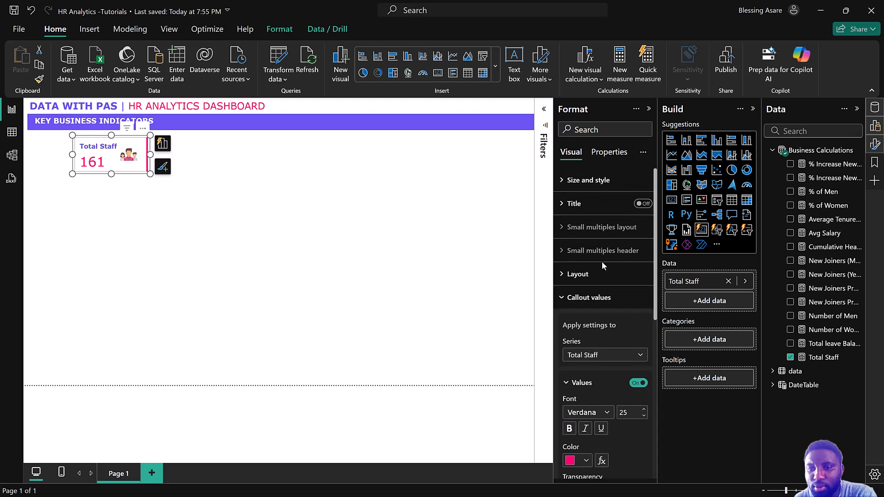
{"action": "left_click", "coordinate": [572, 297]}
{"action": "left_click", "coordinate": [585, 286]}
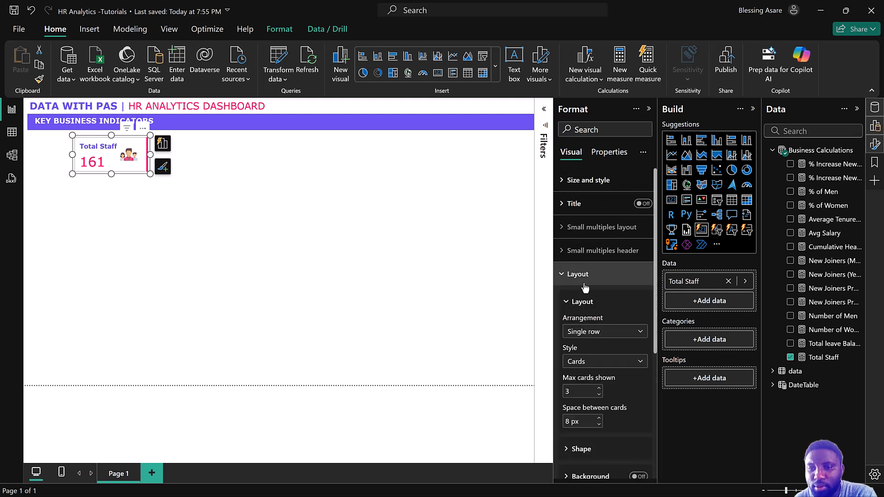
{"action": "scroll", "coordinate": [585, 287], "scroll_direction": "down", "scroll_amount": 5}
{"action": "left_click", "coordinate": [589, 247]}
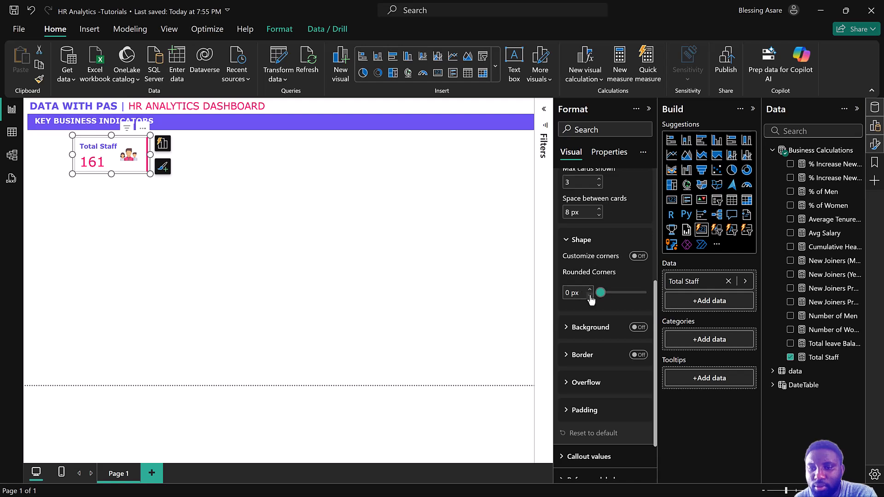
{"action": "left_click_drag", "start_coordinate": [601, 300], "coordinate": [606, 300]}
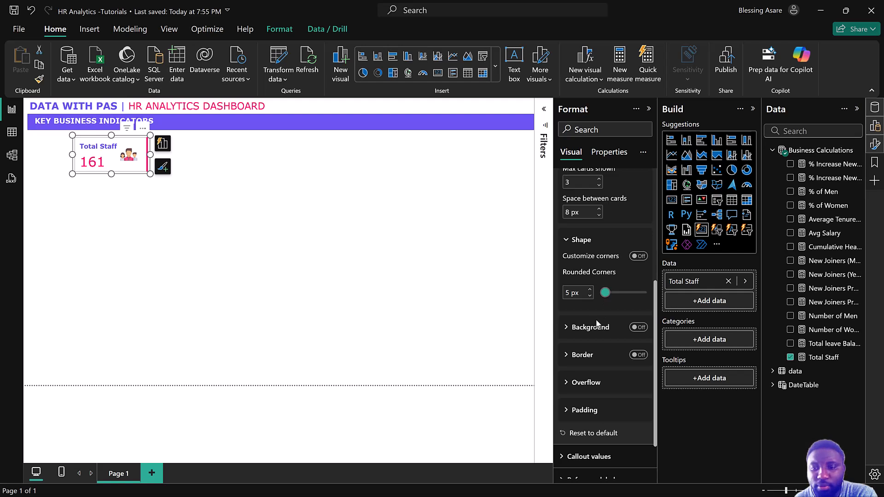
Turn on the Total Staff card's border in purple and deselect the card
{"action": "scroll", "coordinate": [608, 323], "scroll_direction": "down", "scroll_amount": 2}
{"action": "left_click", "coordinate": [638, 298]}
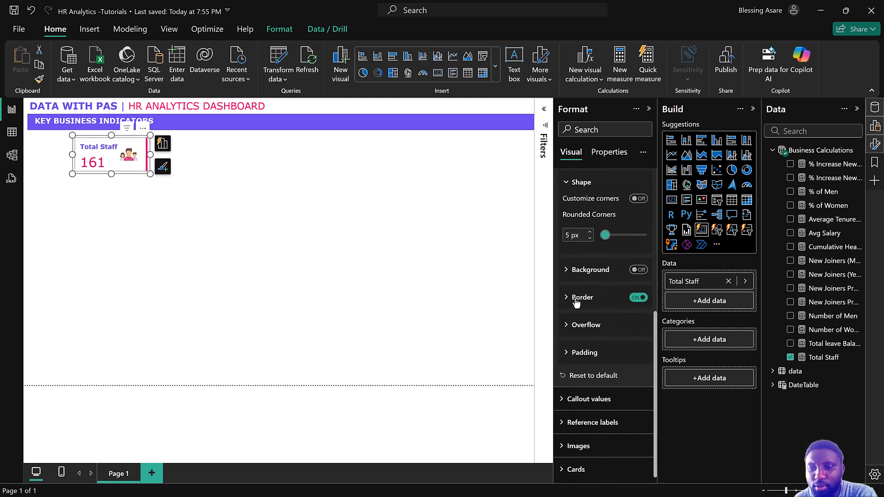
{"action": "left_click", "coordinate": [575, 298]}
{"action": "left_click", "coordinate": [576, 328]}
{"action": "left_click", "coordinate": [592, 281]}
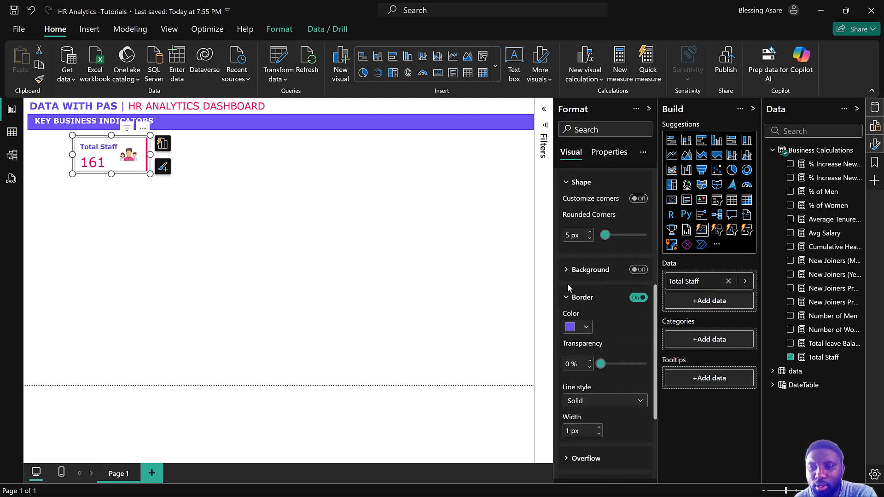
{"action": "left_click", "coordinate": [405, 240]}
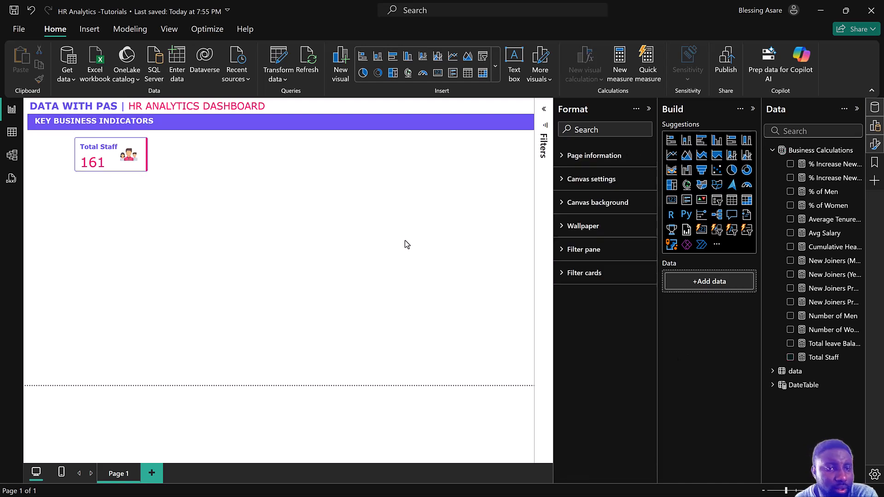
{"action": "left_click", "coordinate": [111, 173]}
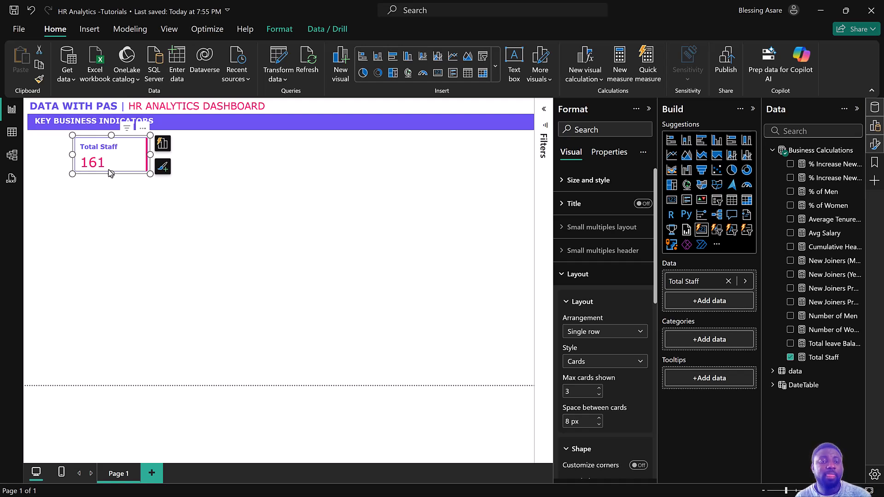
{"action": "key", "text": "alt"}
{"action": "left_click_drag", "start_coordinate": [115, 170], "coordinate": [164, 169]}
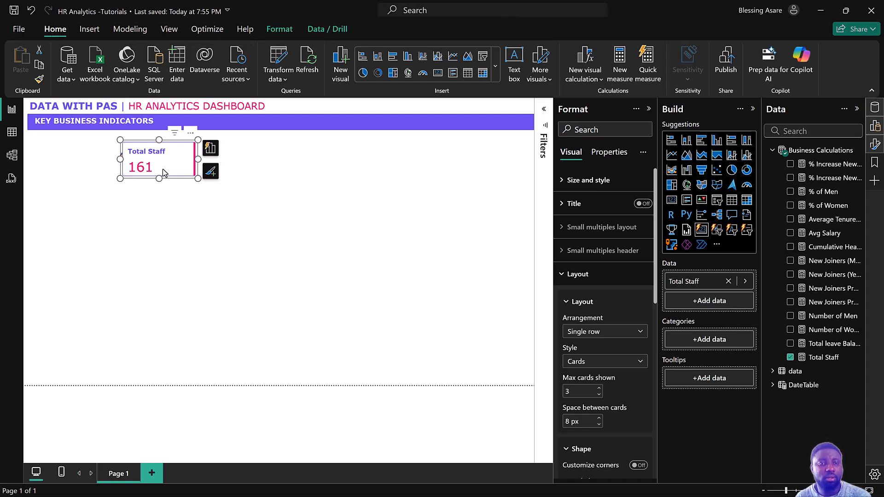
{"action": "key", "text": "ctrl+z"}
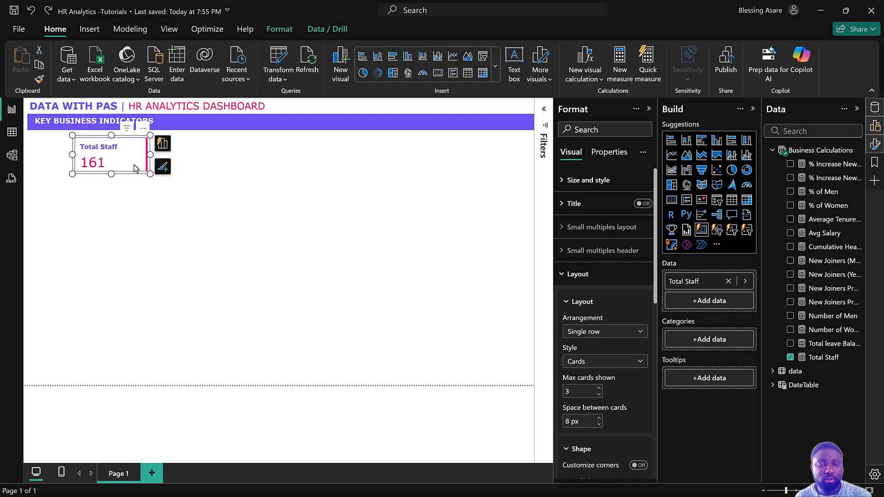
{"action": "left_click_drag", "start_coordinate": [135, 167], "coordinate": [137, 178]}
{"action": "key", "text": "ctrl+z"}
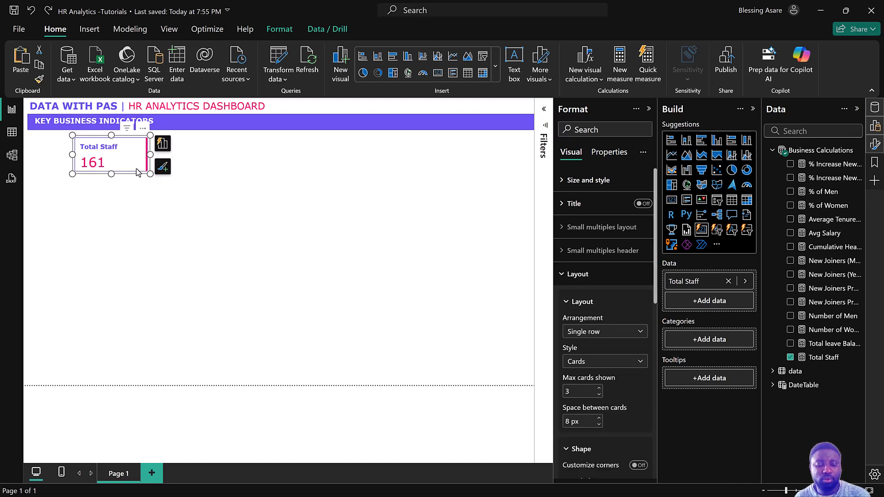
Paste a copy of the Total Staff card, place it beside the original at the same height and deselect it
{"action": "key", "text": "ctrl+v"}
{"action": "left_click_drag", "start_coordinate": [149, 164], "coordinate": [218, 163]}
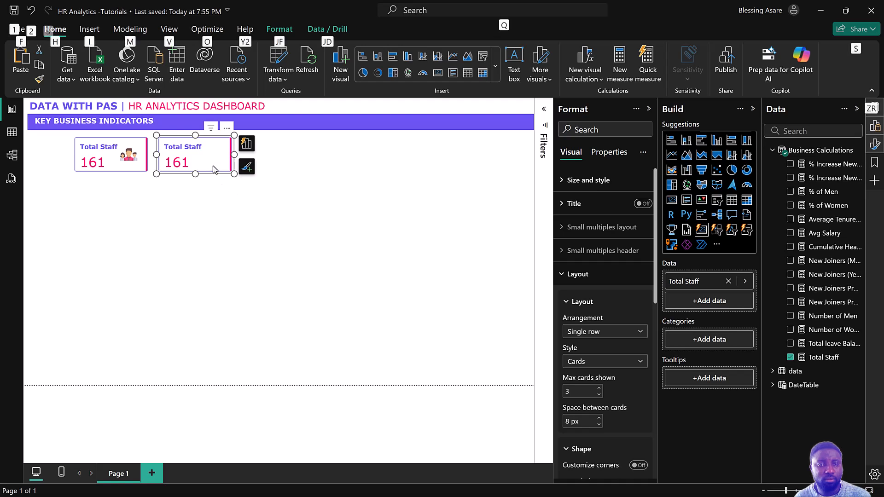
{"action": "left_click", "coordinate": [229, 187]}
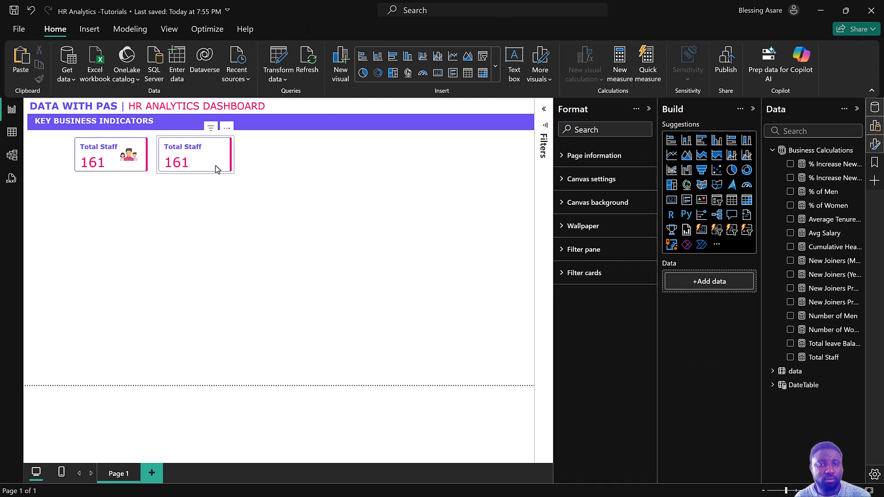
{"action": "left_click", "coordinate": [216, 168]}
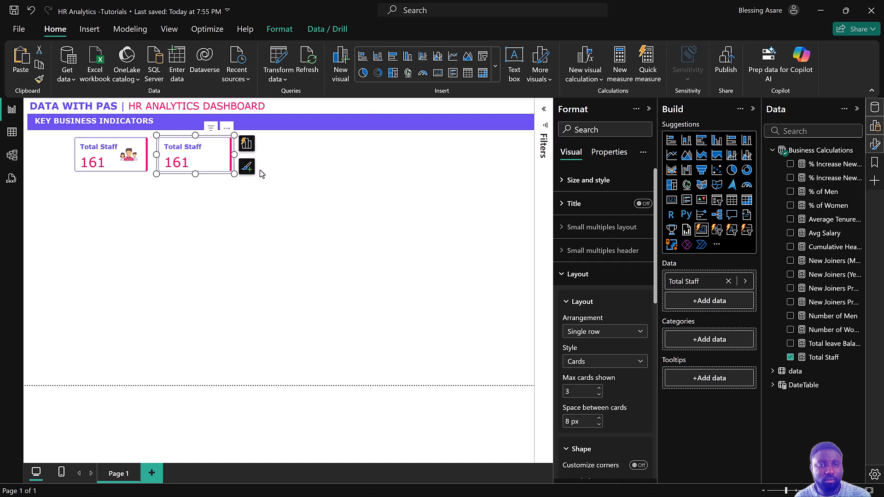
{"action": "mouse_move", "coordinate": [216, 165]}
{"action": "left_mouse_down"}
{"action": "mouse_move", "coordinate": [242, 178]}
{"action": "mouse_move", "coordinate": [223, 168]}
{"action": "left_mouse_up"}
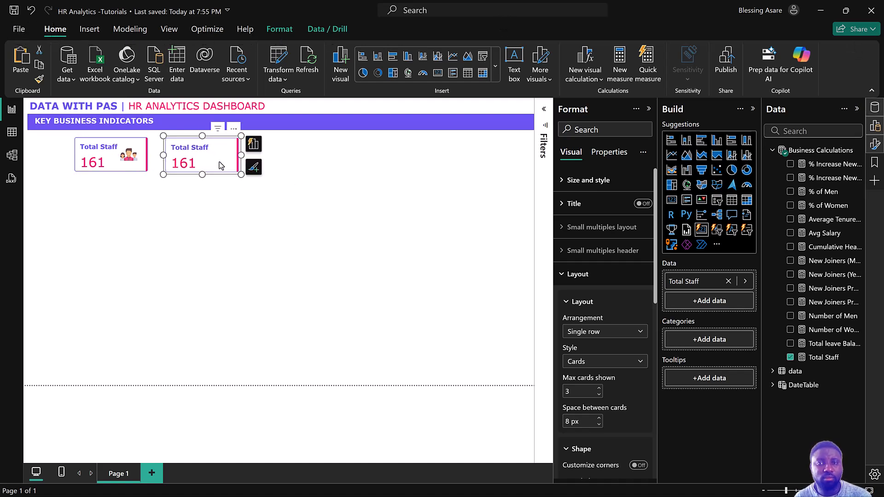
{"action": "key", "text": "ctrl+z"}
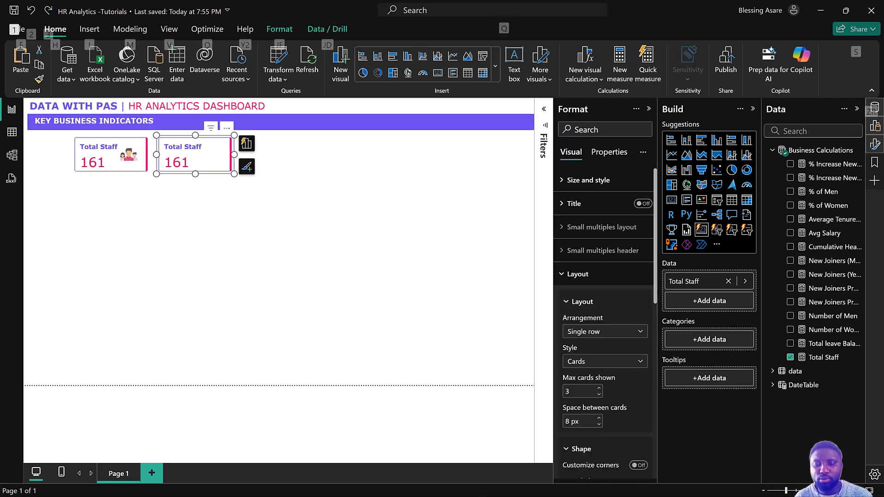
{"action": "key", "text": "super"}
{"action": "mouse_move", "coordinate": [516, 489]}
{"action": "mouse_move", "coordinate": [487, 441]}
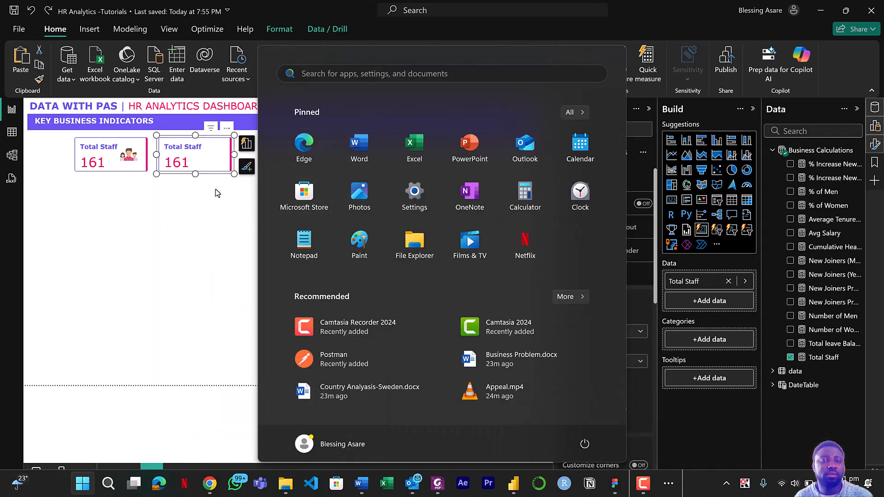
{"action": "left_click", "coordinate": [192, 153]}
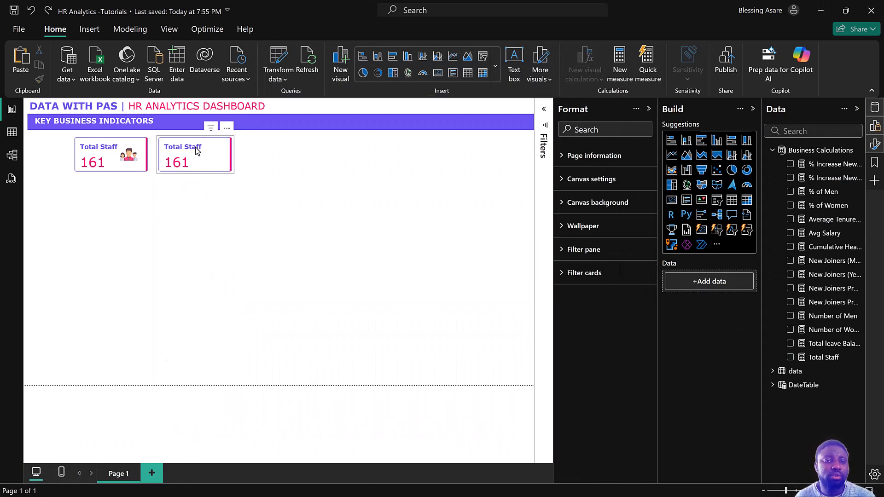
{"action": "left_click", "coordinate": [198, 151]}
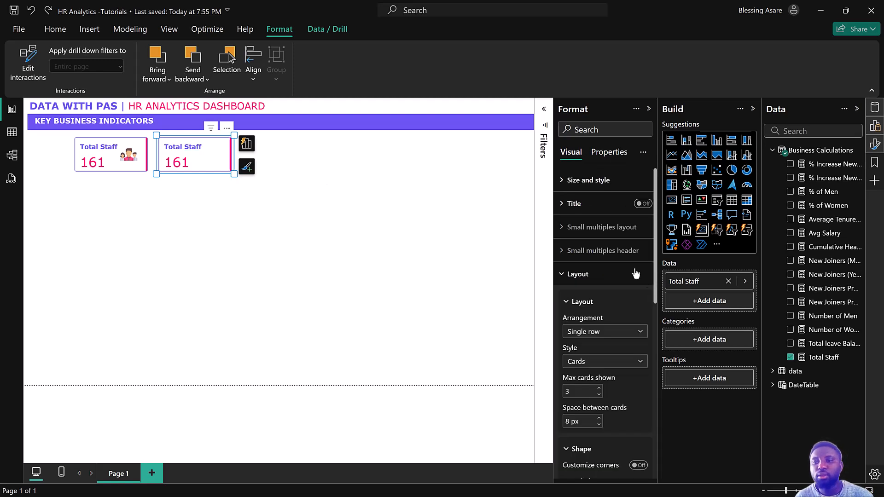
{"action": "left_click", "coordinate": [365, 218]}
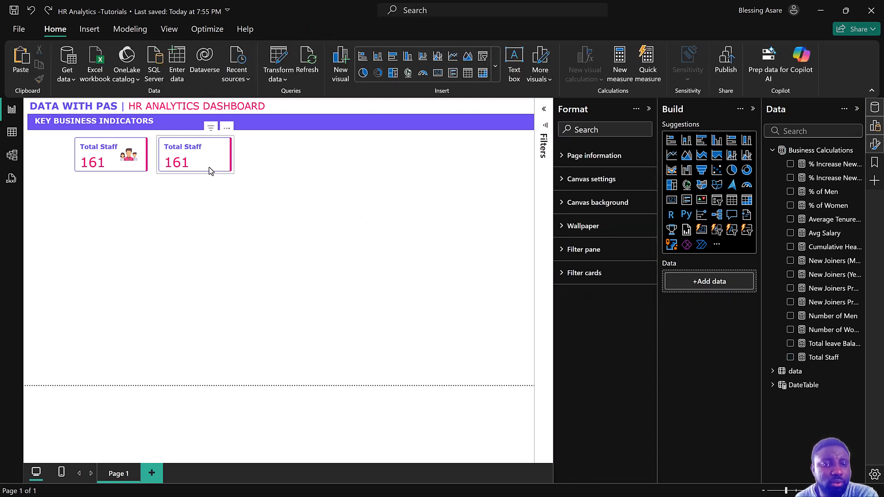
Replace the Total Staff measure with Number of Men in the copied card and deselect it
{"action": "left_click", "coordinate": [213, 169]}
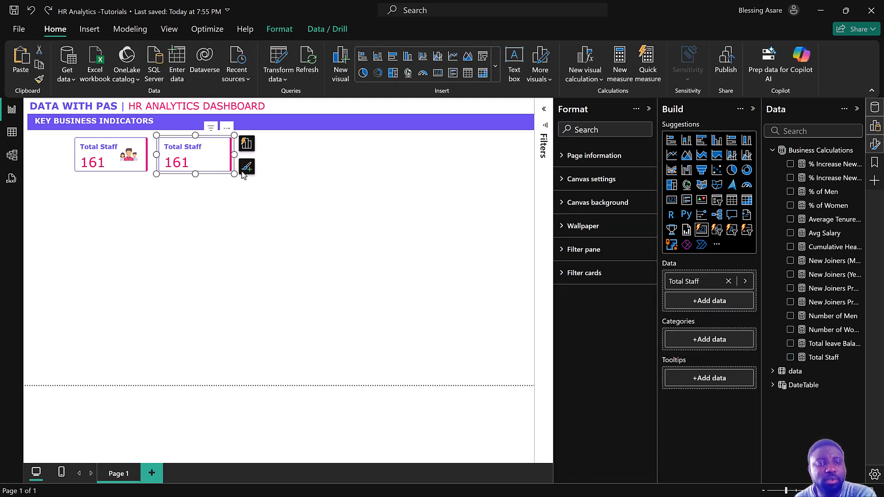
{"action": "left_click", "coordinate": [790, 358]}
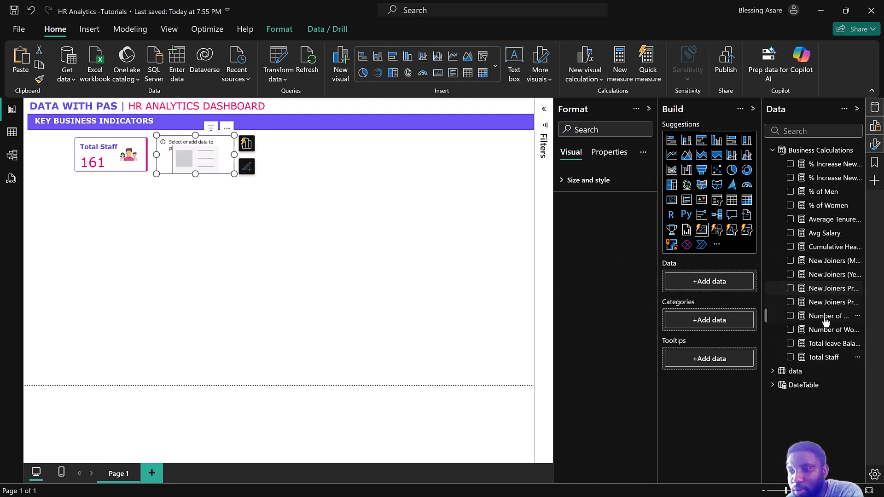
{"action": "left_click", "coordinate": [790, 316]}
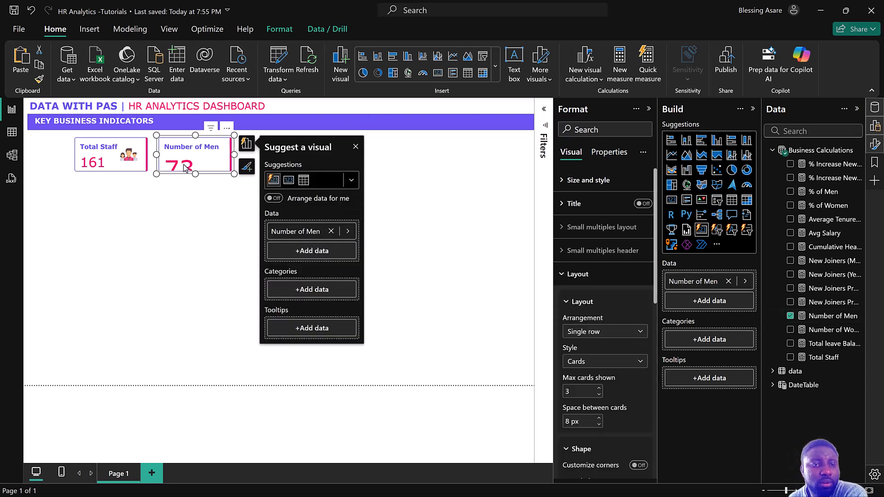
{"action": "left_click", "coordinate": [153, 198]}
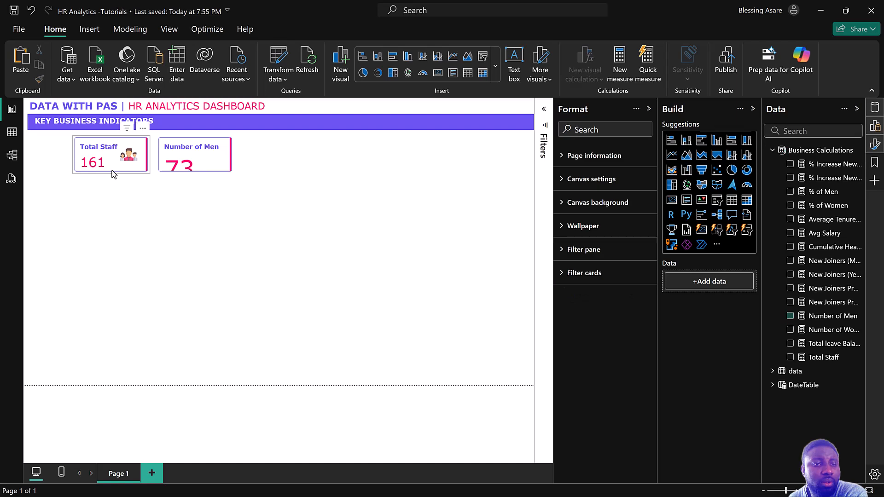
Try to copy the Total Staff card's formatting onto the Number of Men card with Format Painter
{"action": "left_click", "coordinate": [110, 174]}
{"action": "left_click", "coordinate": [39, 79]}
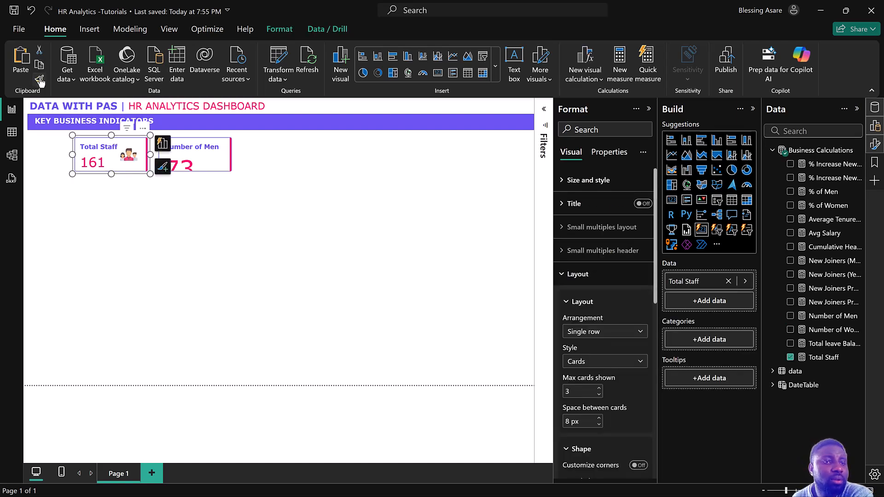
{"action": "left_click", "coordinate": [220, 173]}
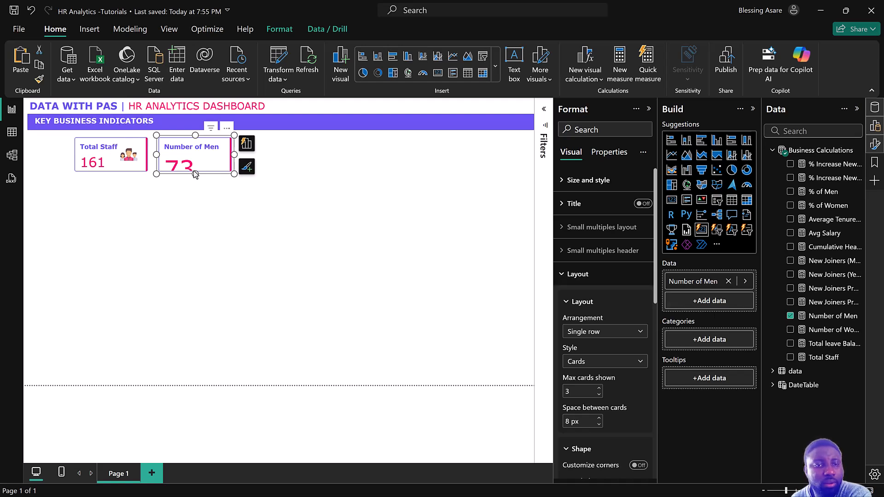
Set the font size of the Number of Men card's callout value to 25 and open its label's formatting settings
{"action": "double_click", "coordinate": [188, 165]}
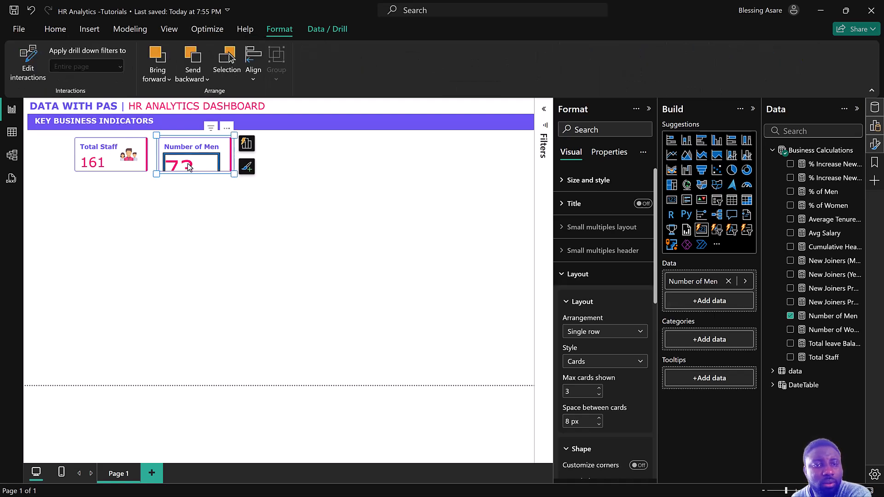
{"action": "scroll", "coordinate": [618, 316], "scroll_direction": "down", "scroll_amount": 1}
{"action": "scroll", "coordinate": [617, 314], "scroll_direction": "down", "scroll_amount": 8}
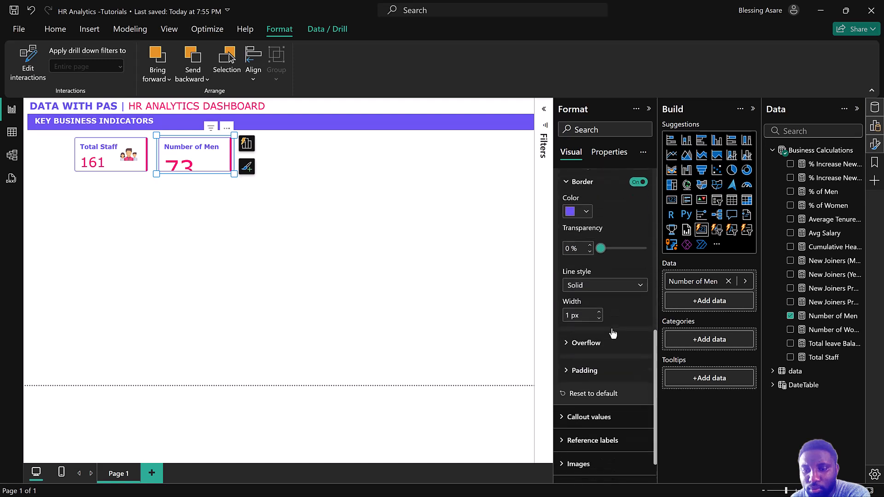
{"action": "scroll", "coordinate": [609, 324], "scroll_direction": "up", "scroll_amount": 9}
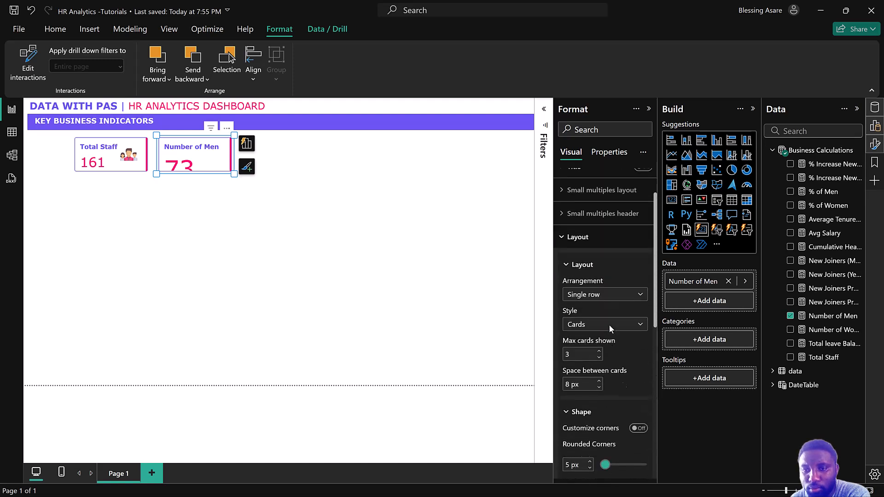
{"action": "left_click", "coordinate": [581, 275]}
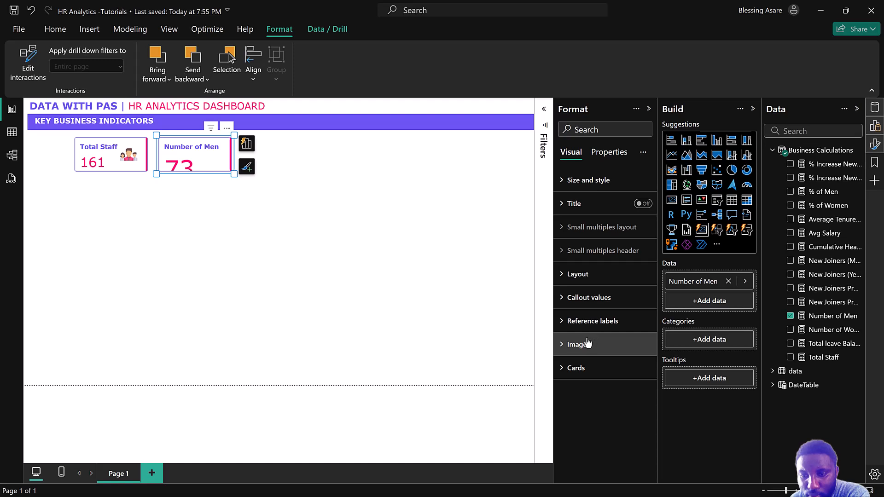
{"action": "left_click", "coordinate": [590, 297]}
{"action": "scroll", "coordinate": [601, 330], "scroll_direction": "down", "scroll_amount": 3}
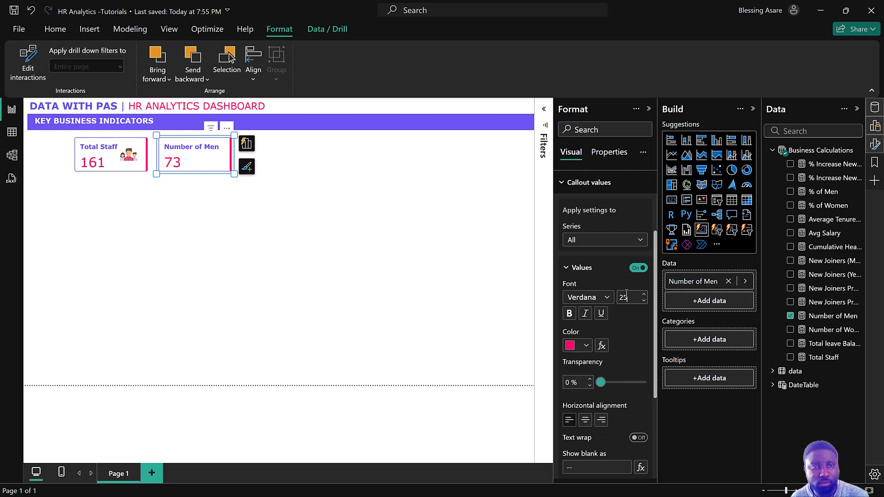
{"action": "left_click", "coordinate": [195, 149]}
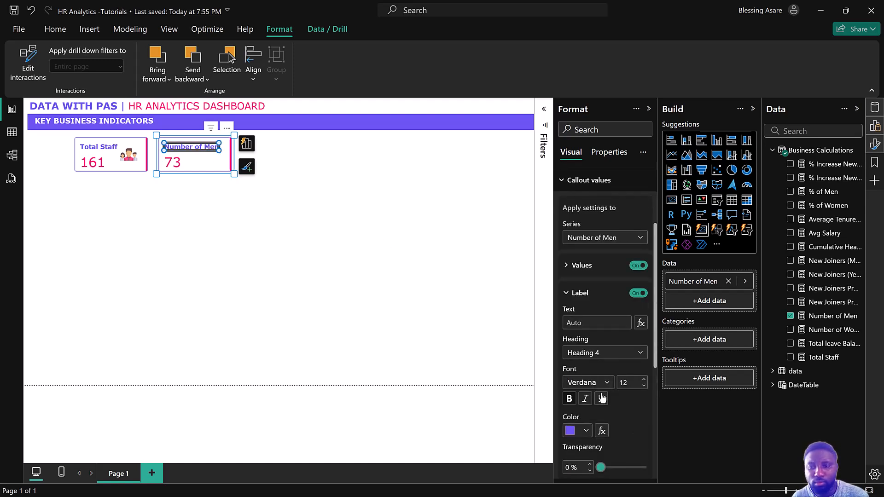
Set the Number of Men card's label text to Male Staff and deselect the card
{"action": "left_click", "coordinate": [588, 322]}
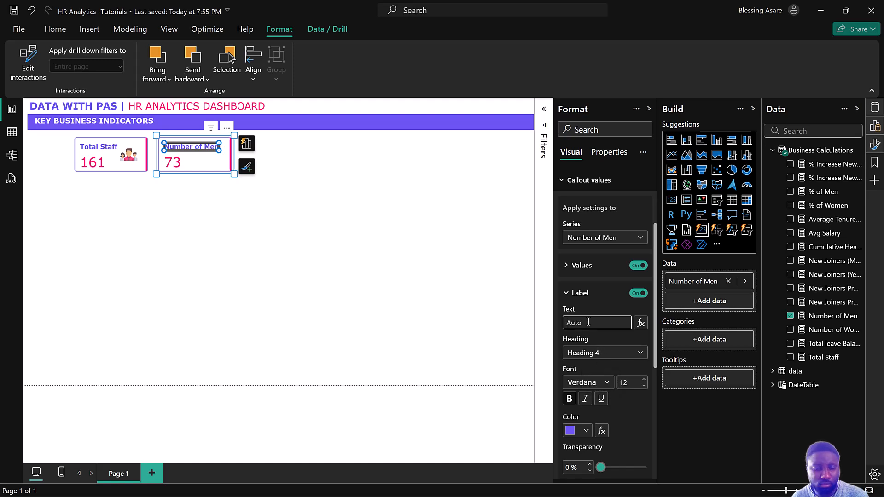
{"action": "type", "text": "Male Staff"}
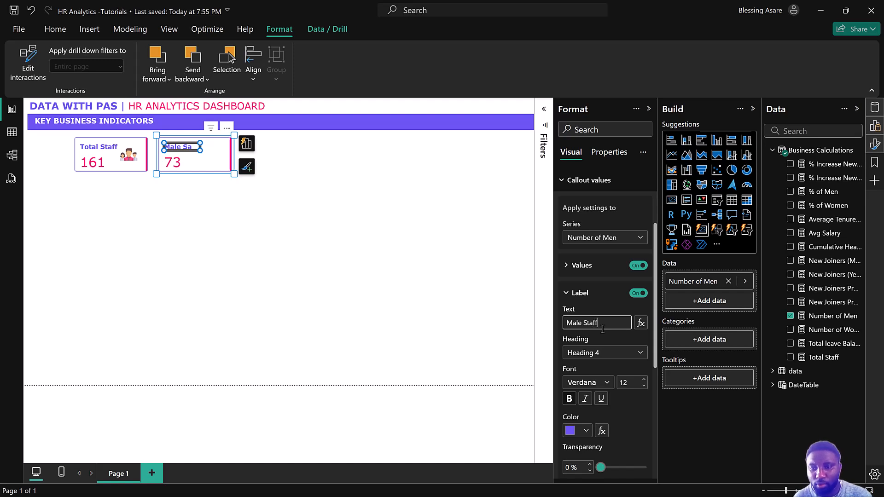
{"action": "left_click", "coordinate": [356, 232]}
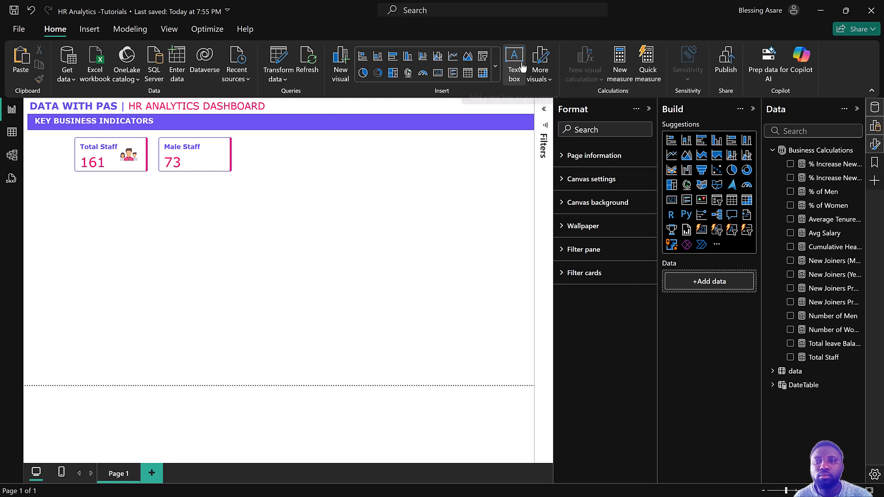
Insert the staff (1).png image, shrink it to icon size and place it beside the value on the Male Staff card
{"action": "left_click", "coordinate": [92, 35]}
{"action": "left_click", "coordinate": [580, 68]}
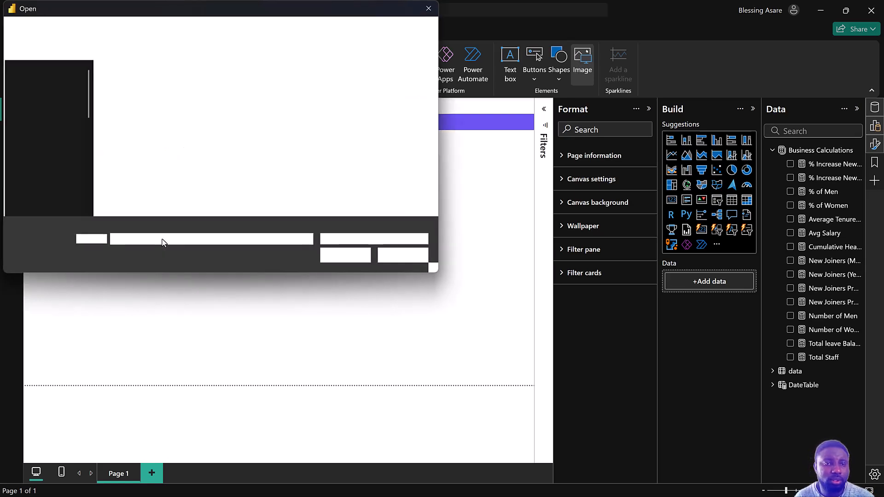
{"action": "left_click", "coordinate": [214, 112]}
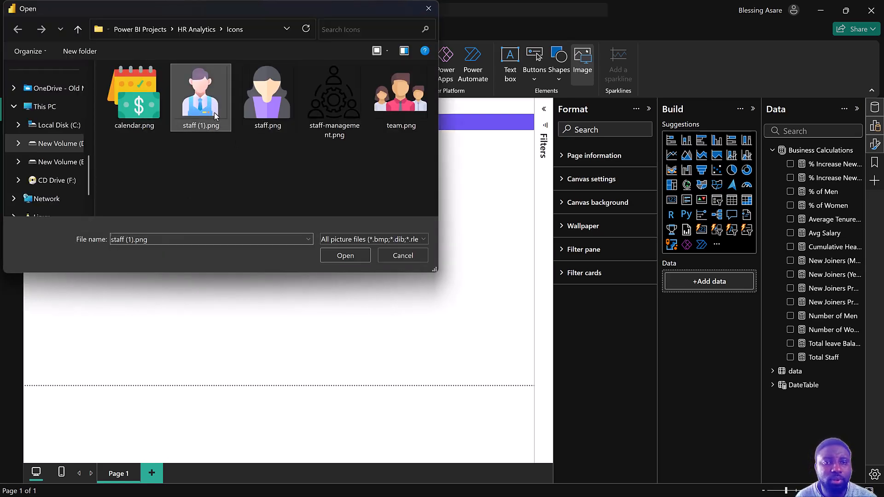
{"action": "left_click", "coordinate": [339, 255]}
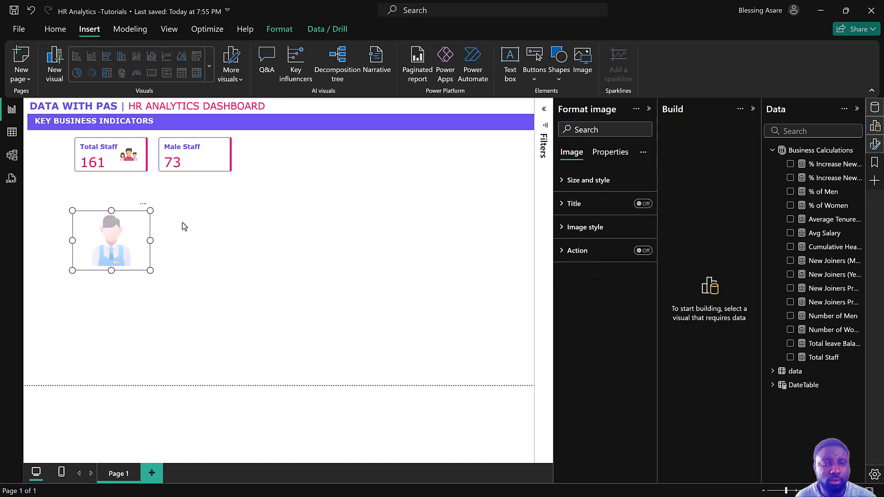
{"action": "left_click_drag", "start_coordinate": [150, 270], "coordinate": [214, 159]}
{"action": "left_click", "coordinate": [257, 170]}
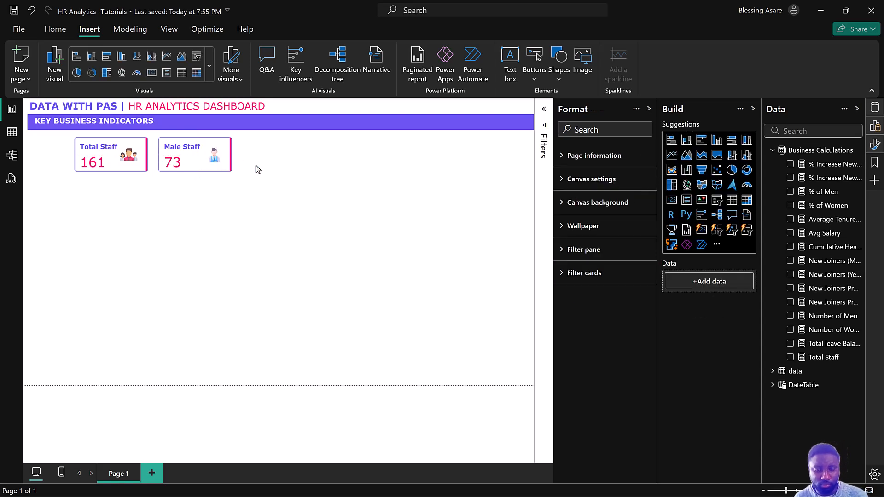
Copy the Total Staff card and paste two copies, placing them in line after the Male Staff card
{"action": "left_click", "coordinate": [158, 161]}
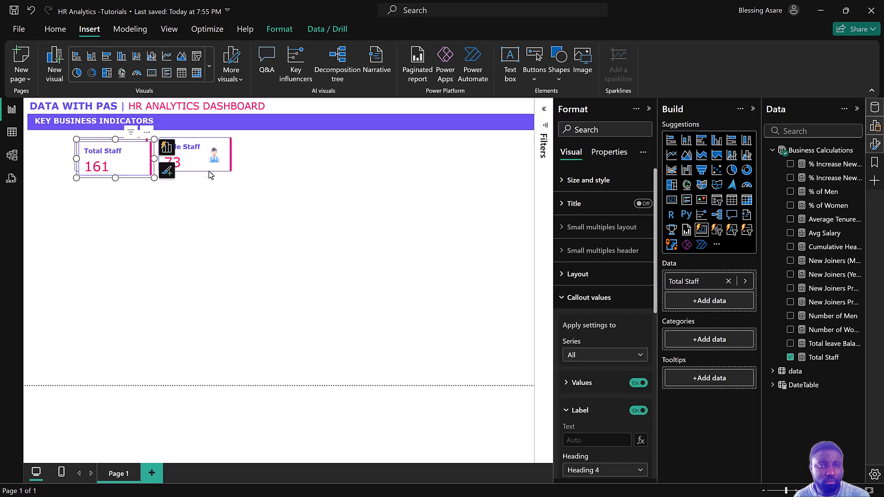
{"action": "key", "text": "ctrl+c"}
{"action": "key", "text": "ctrl+v"}
{"action": "left_click_drag", "start_coordinate": [274, 171], "coordinate": [300, 158]}
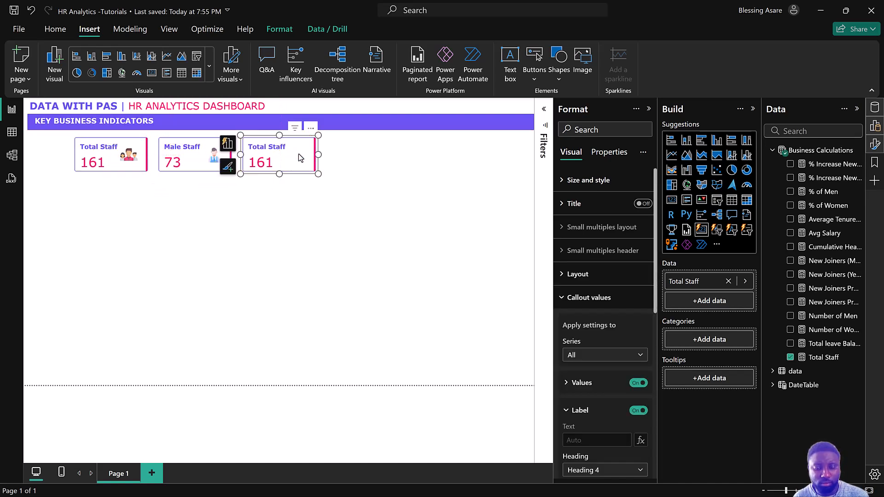
{"action": "key", "text": "ctrl+v"}
{"action": "left_click_drag", "start_coordinate": [137, 165], "coordinate": [386, 157]}
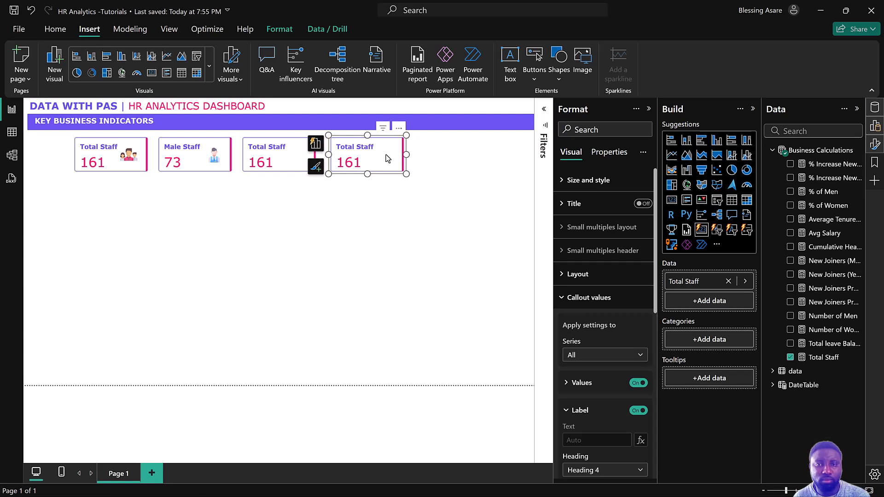
Replace Total Staff with the Number of Women measure in the third card and set its callout value's font size to 25
{"action": "left_click", "coordinate": [260, 151]}
{"action": "left_click", "coordinate": [267, 148]}
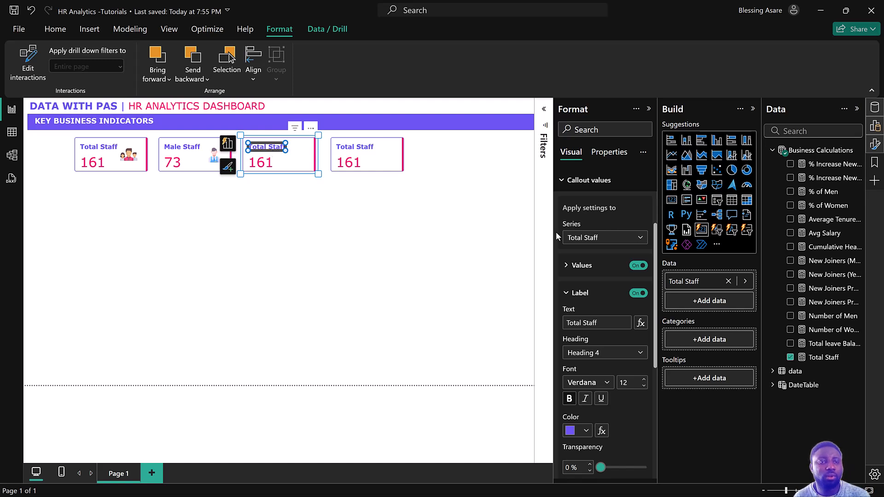
{"action": "left_click", "coordinate": [790, 358]}
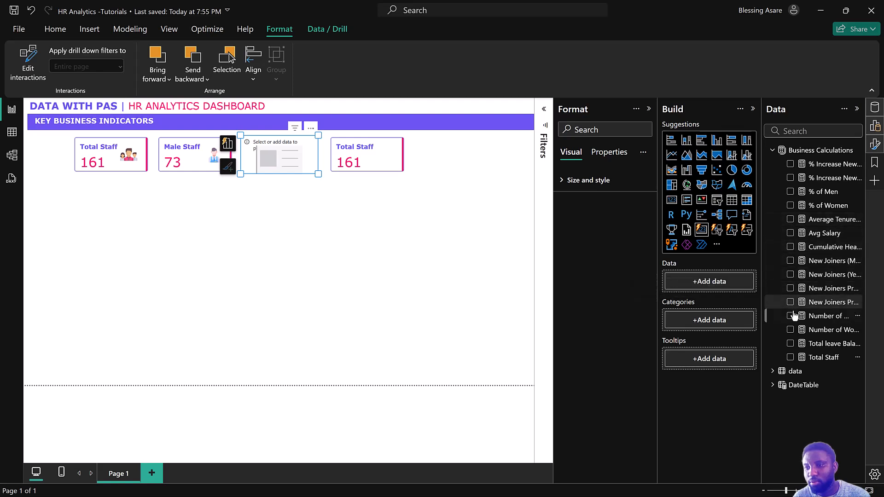
{"action": "left_click", "coordinate": [790, 331]}
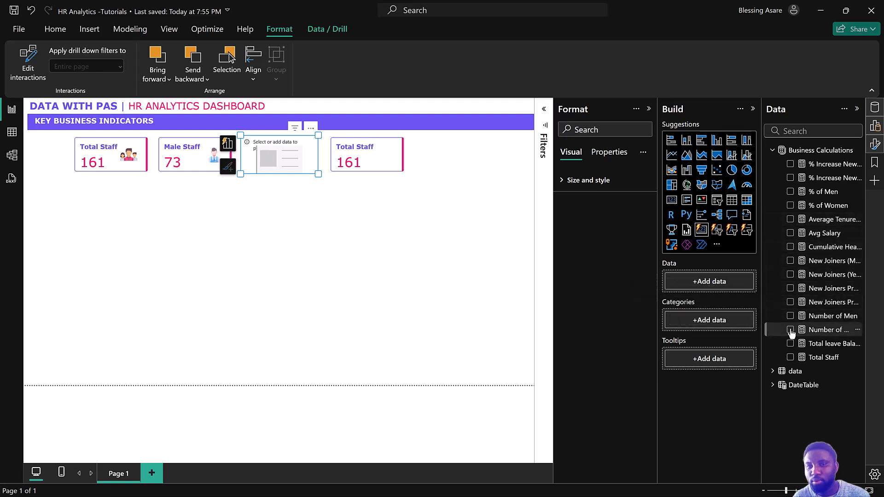
{"action": "double_click", "coordinate": [273, 167]}
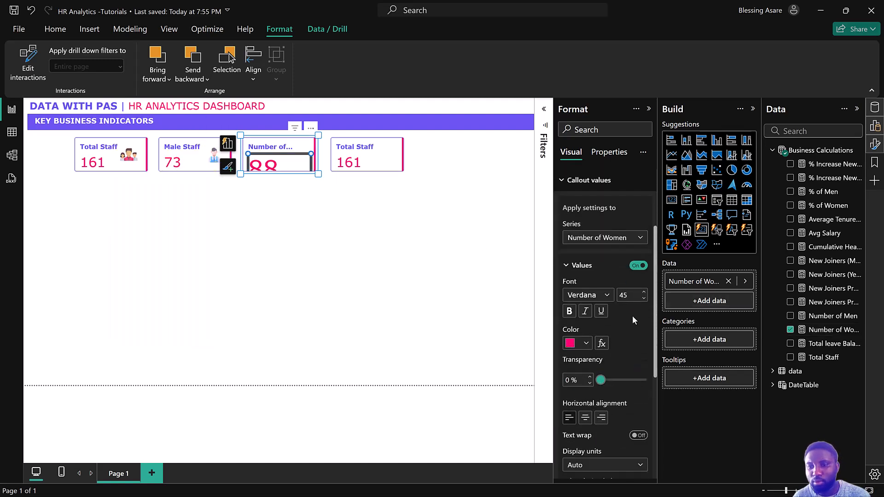
{"action": "type", "text": "25"}
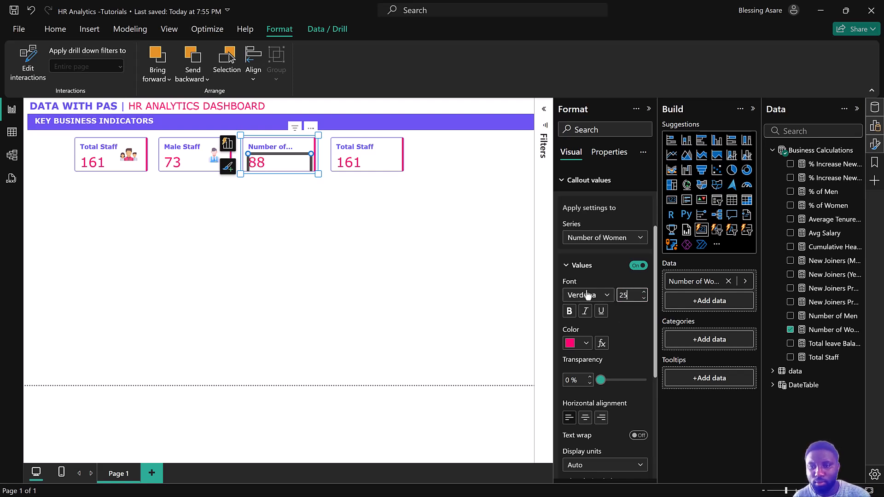
Set the Number of Women card's label text to Female Staff and deselect the card
{"action": "left_click", "coordinate": [291, 148]}
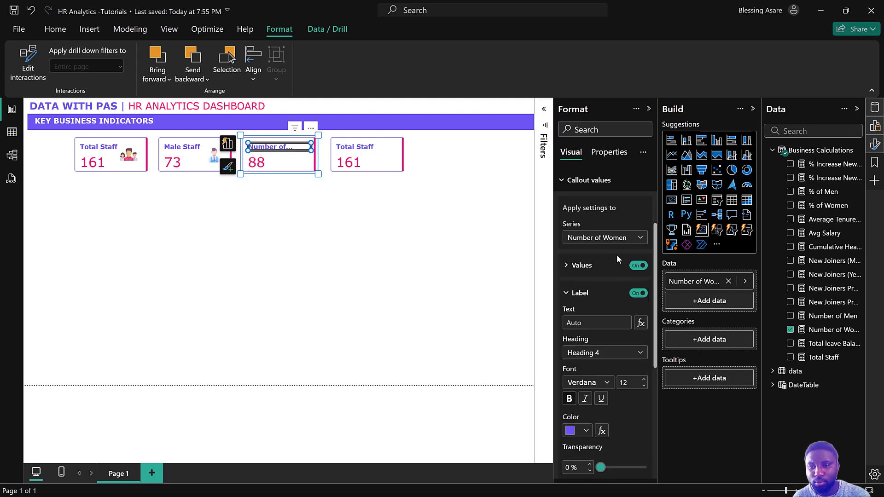
{"action": "left_click", "coordinate": [593, 324]}
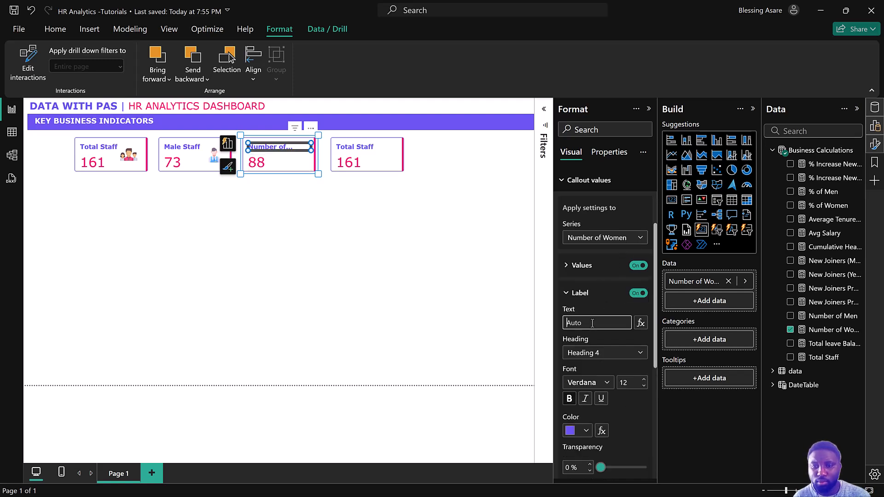
{"action": "type", "text": "Female Staff"}
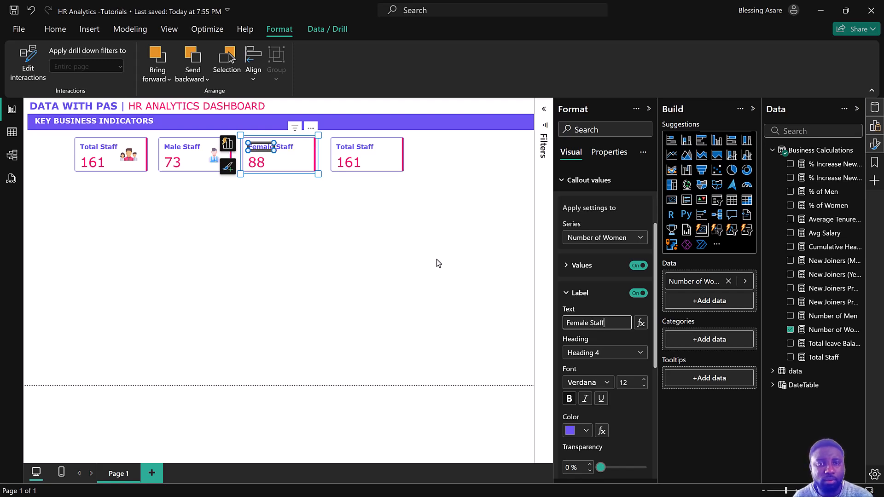
{"action": "left_click", "coordinate": [427, 257]}
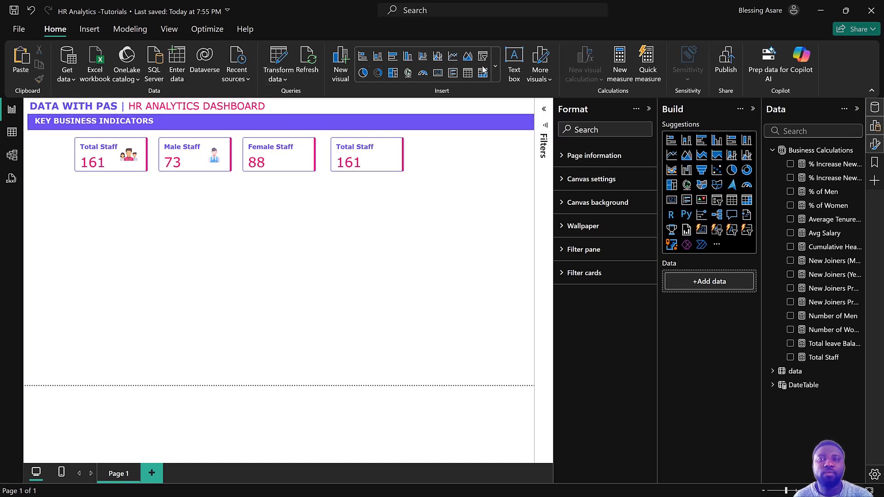
Insert the staff.png image, shrink it to icon size and place it beside the value on the Female Staff card
{"action": "left_click", "coordinate": [90, 31]}
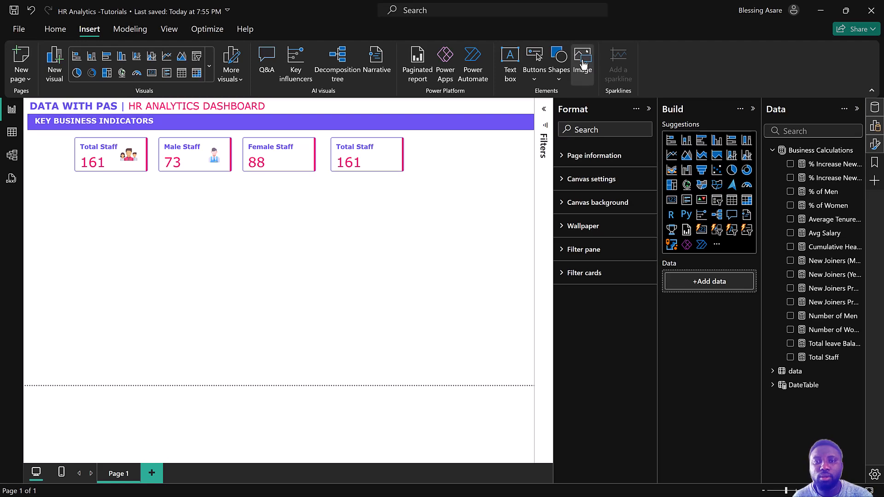
{"action": "left_click", "coordinate": [582, 62]}
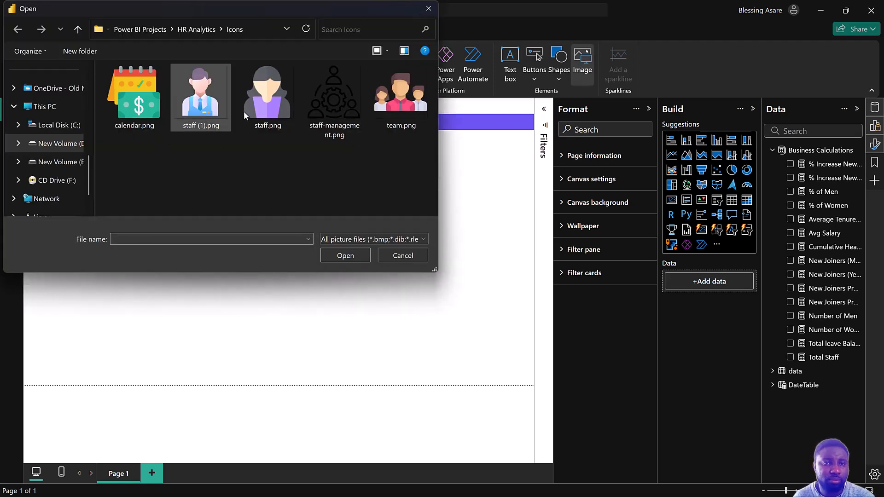
{"action": "left_click", "coordinate": [267, 98]}
{"action": "left_click", "coordinate": [349, 254]}
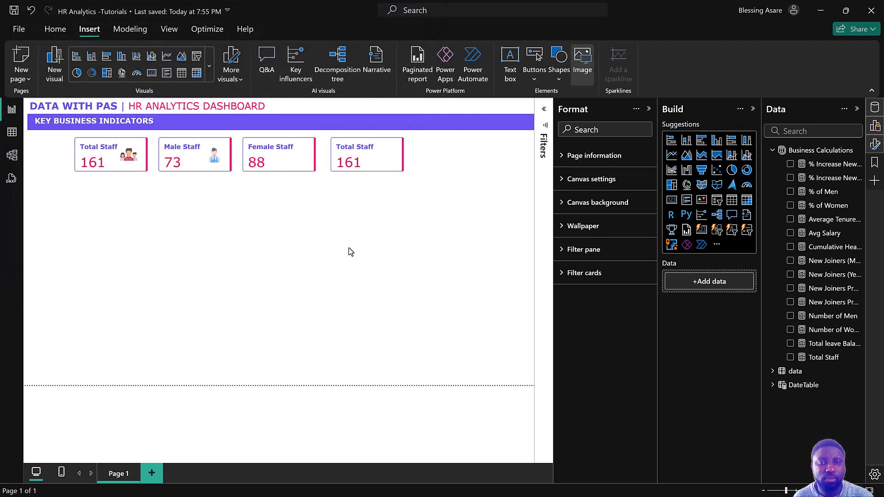
{"action": "left_click_drag", "start_coordinate": [150, 270], "coordinate": [298, 159]}
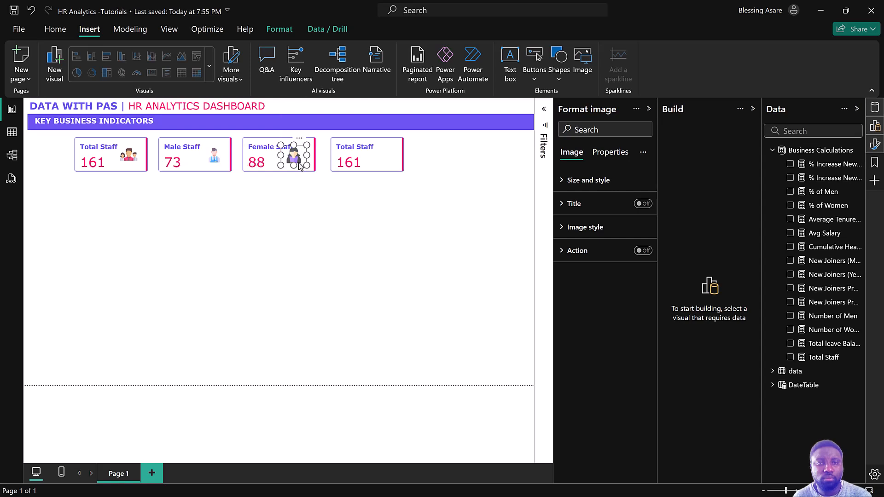
Align the Total Staff, Male Staff and Female Staff card icons with each other by their vertical middle
{"action": "left_click", "coordinate": [213, 156]}
{"action": "left_click", "coordinate": [129, 159], "text": "ctrl"}
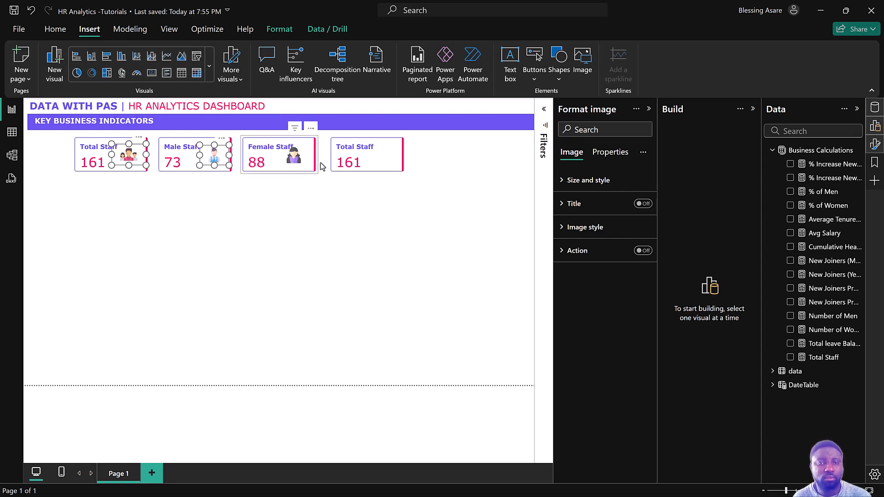
{"action": "left_click", "coordinate": [293, 159], "text": "ctrl"}
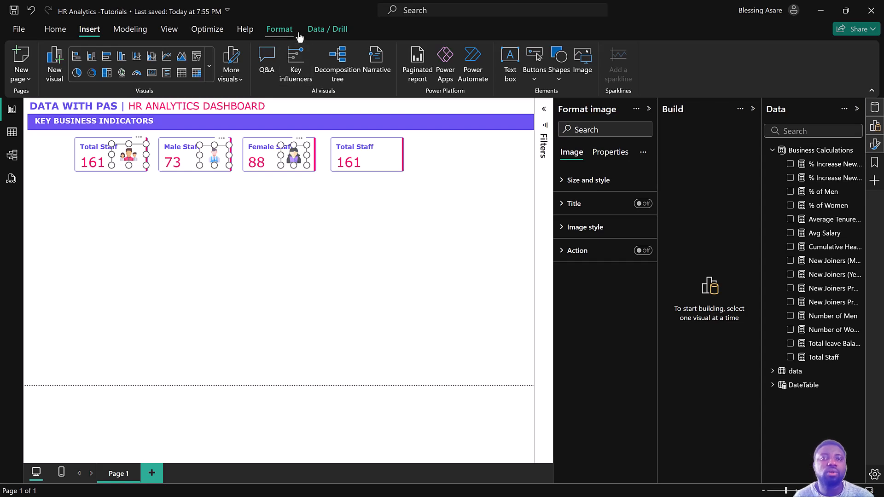
{"action": "left_click", "coordinate": [280, 29]}
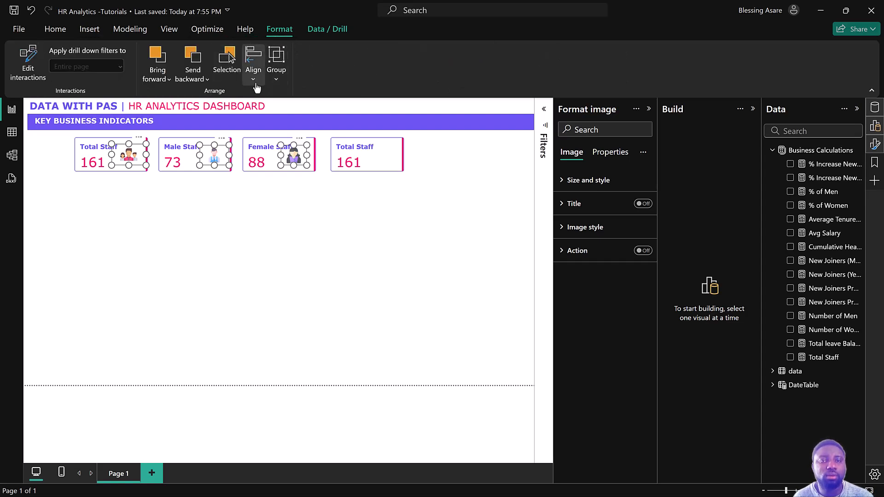
{"action": "left_click", "coordinate": [253, 77]}
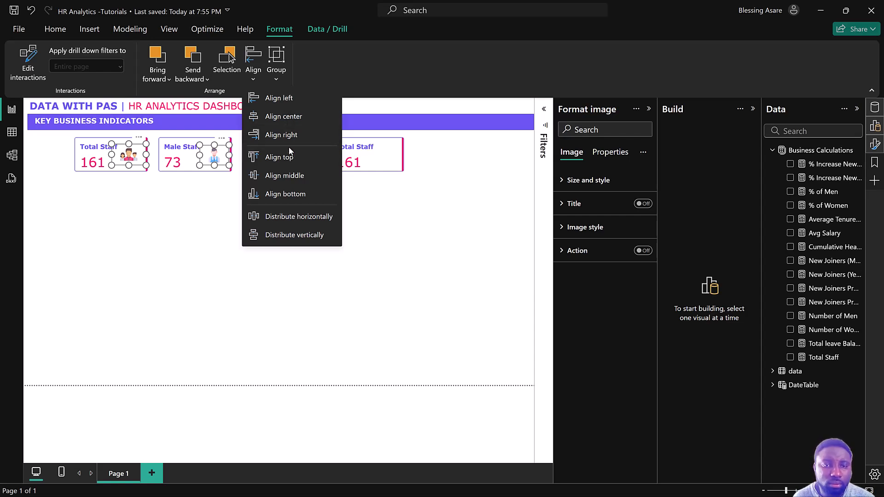
{"action": "left_click", "coordinate": [291, 175]}
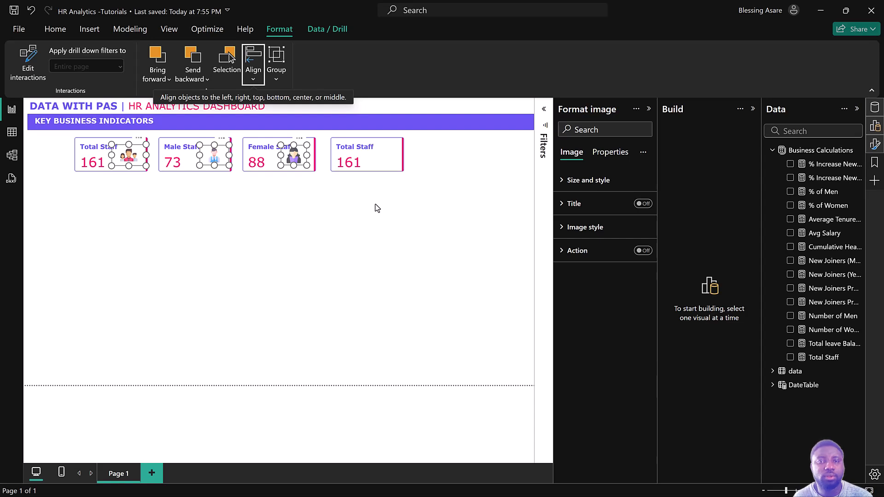
Move the Female Staff card's icon slightly down and right, clear of the label, and deselect it
{"action": "left_click", "coordinate": [365, 159]}
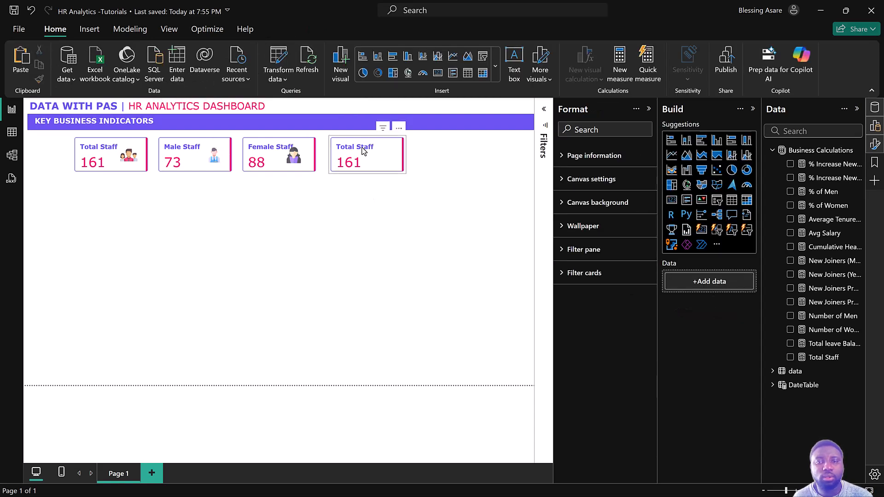
{"action": "left_click_drag", "start_coordinate": [288, 162], "coordinate": [300, 164]}
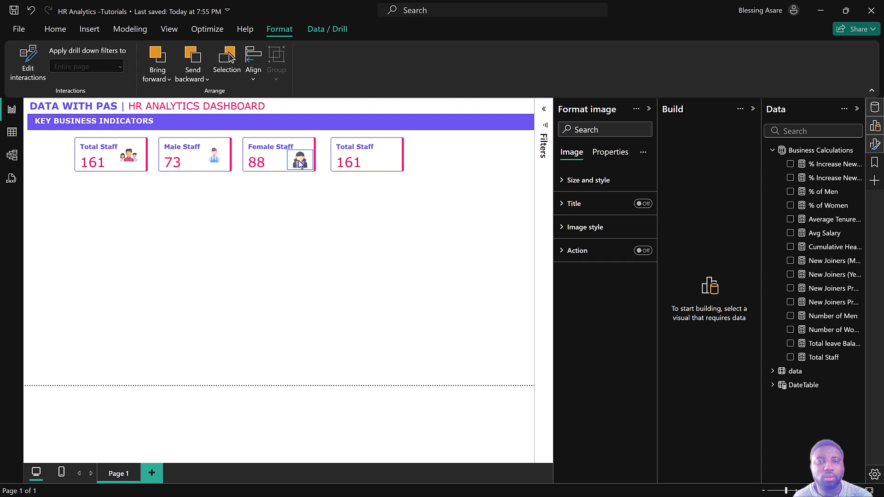
{"action": "left_click", "coordinate": [350, 196]}
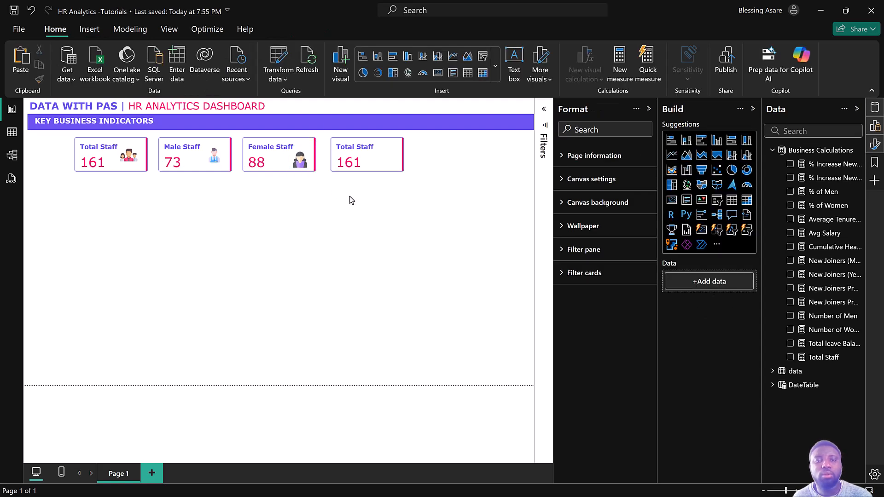
Replace Total Staff with the Avg Salary measure in the fourth card and open its callout value's formatting settings
{"action": "left_click", "coordinate": [367, 153]}
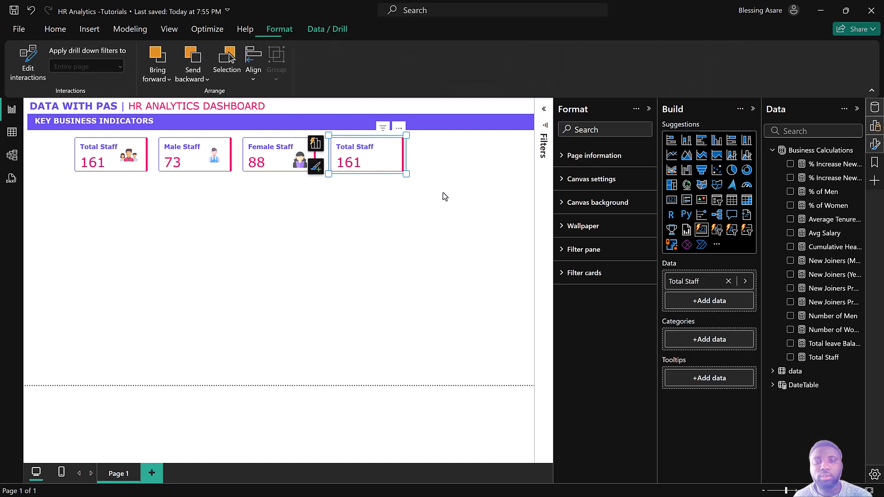
{"action": "left_click", "coordinate": [791, 358]}
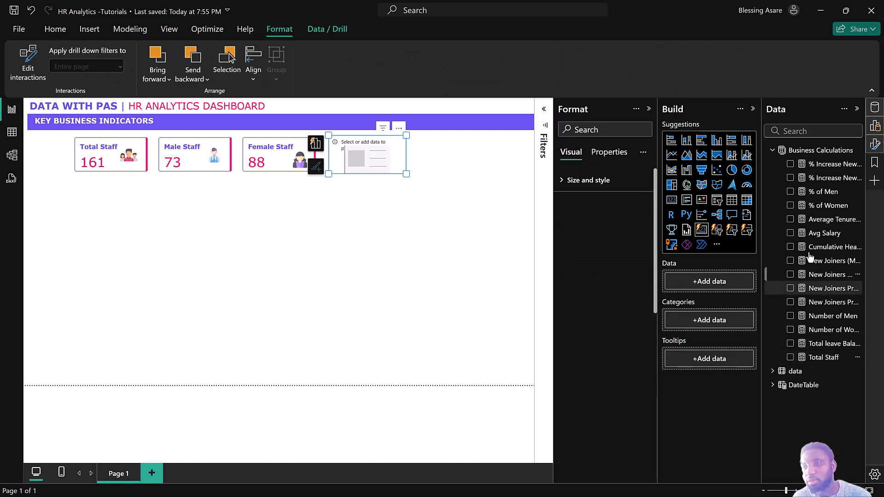
{"action": "left_click", "coordinate": [791, 233]}
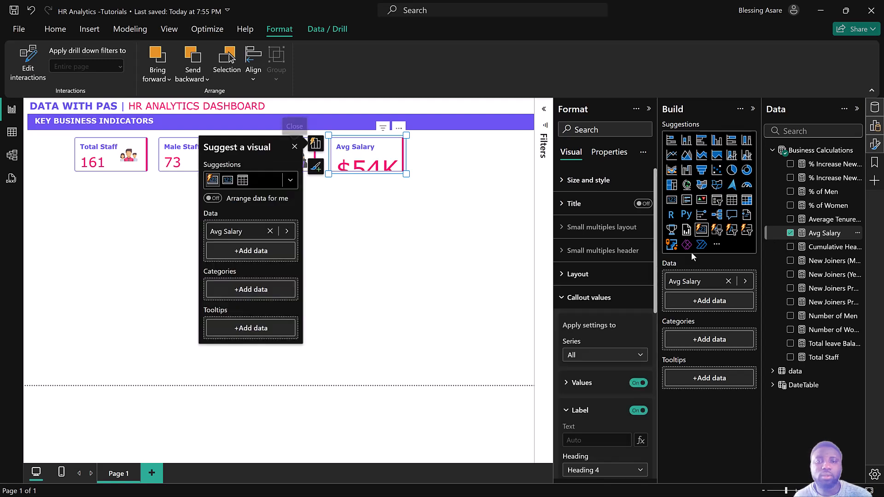
{"action": "double_click", "coordinate": [383, 165]}
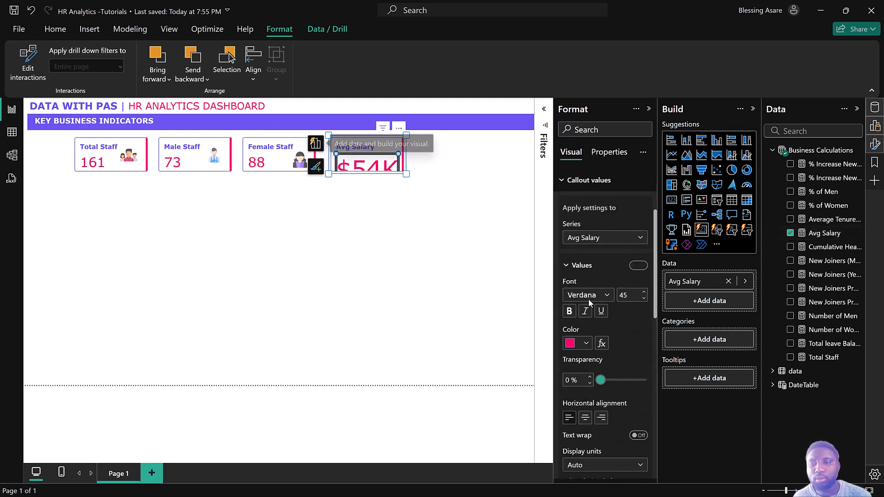
Set the Avg Salary card's callout value font size to 25 and deselect the card
{"action": "double_click", "coordinate": [629, 299]}
{"action": "type", "text": "2"}
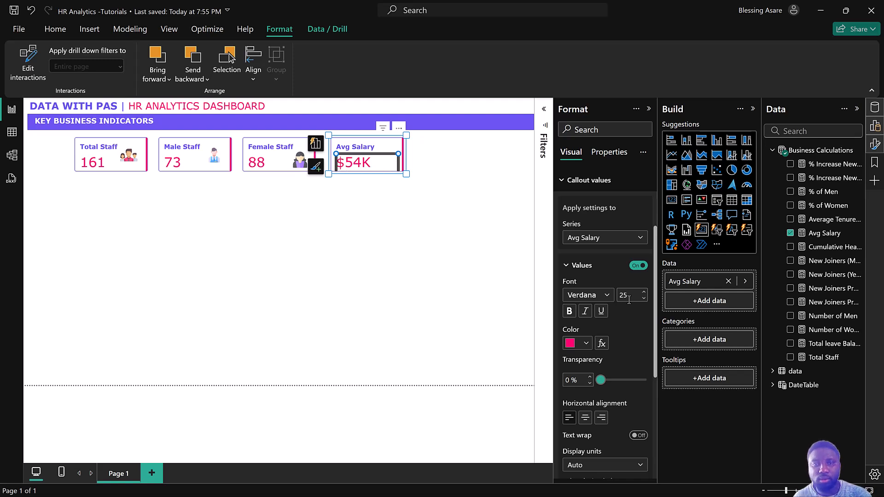
{"action": "scroll", "coordinate": [613, 306], "scroll_direction": "down", "scroll_amount": 5}
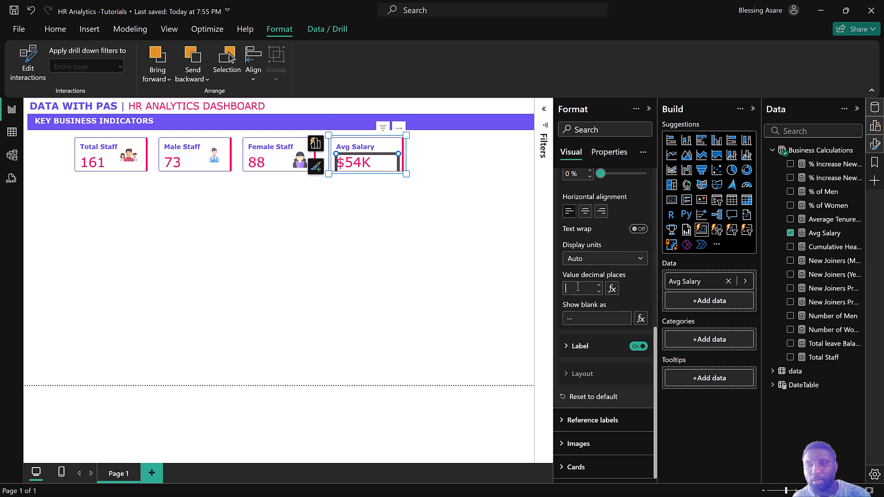
{"action": "left_click", "coordinate": [426, 262]}
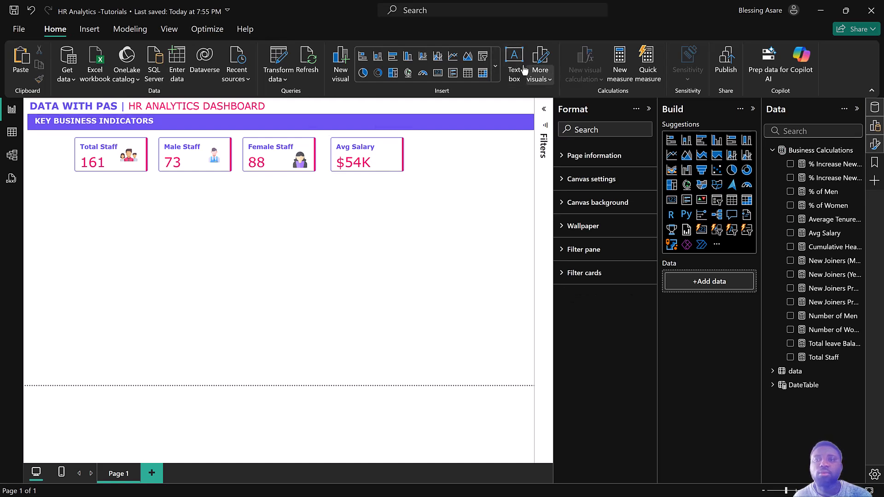
Insert the calendar.png image, shrink it to icon size and place it beside the value on the Avg Salary card
{"action": "left_click", "coordinate": [89, 29]}
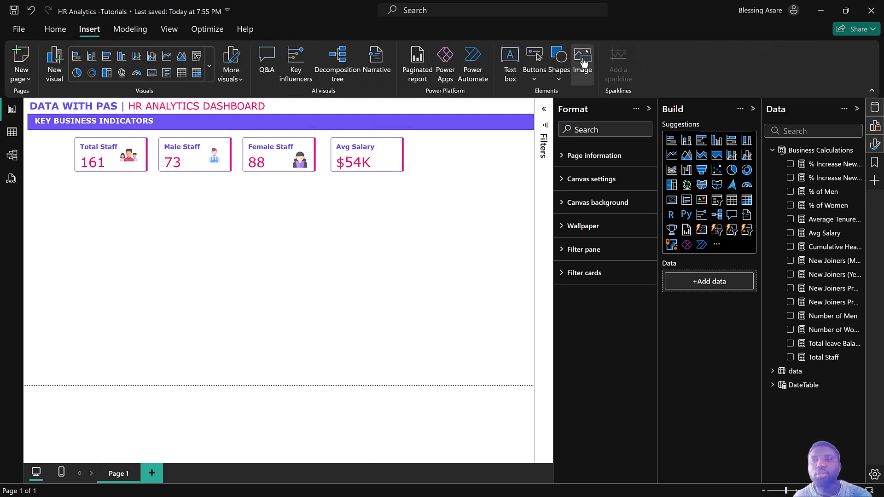
{"action": "left_click", "coordinate": [581, 63]}
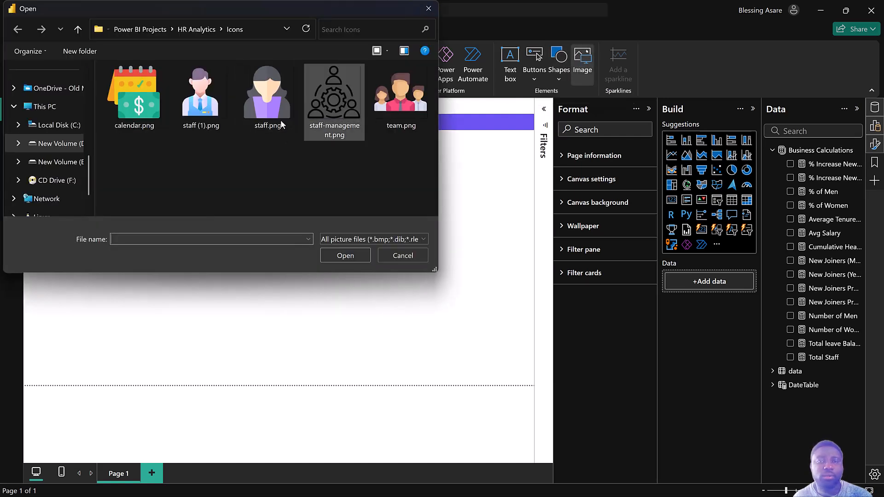
{"action": "left_click", "coordinate": [134, 96]}
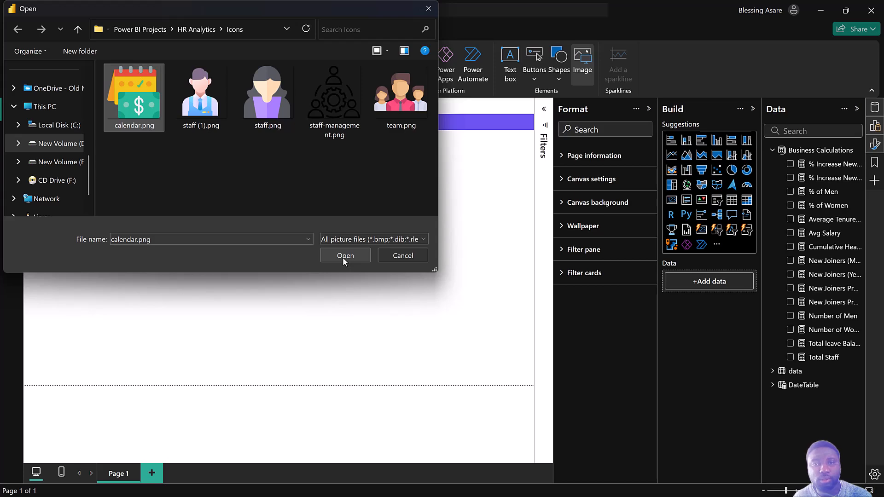
{"action": "left_click", "coordinate": [344, 256]}
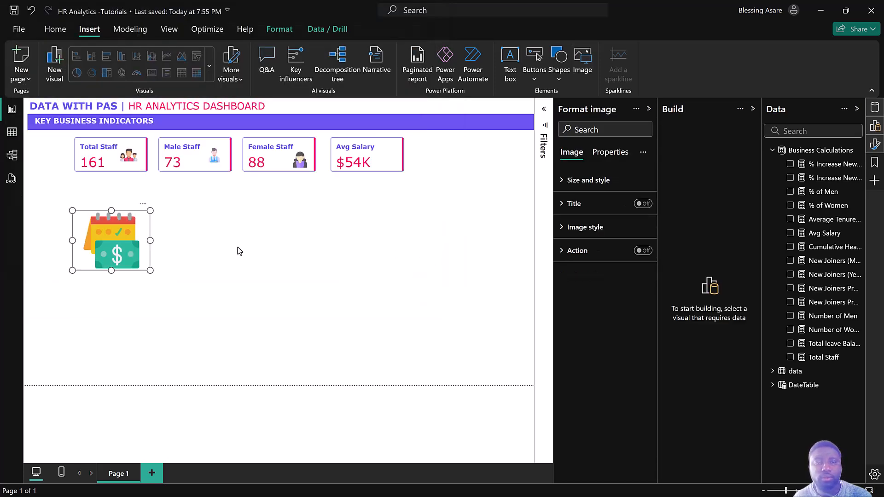
{"action": "left_click_drag", "start_coordinate": [151, 270], "coordinate": [383, 159]}
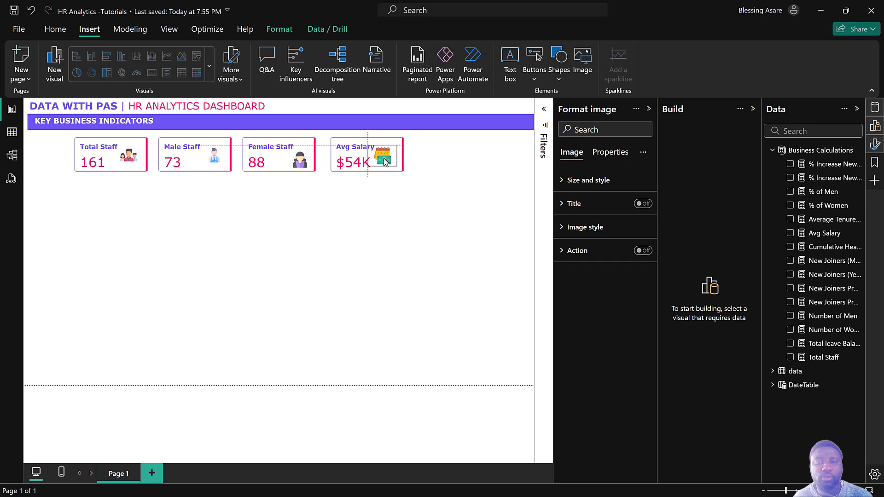
{"action": "left_click", "coordinate": [422, 175]}
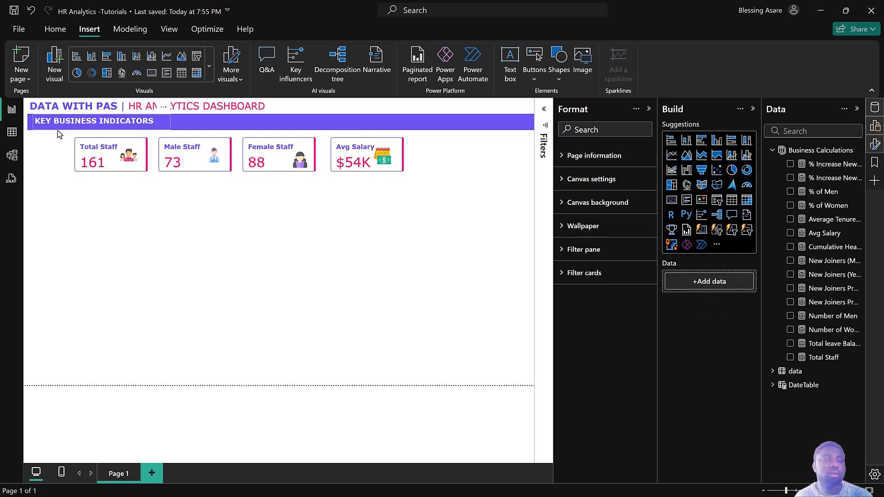
Move all four KPI cards together with their icons to the right, roughly centring the row under the section bar
{"action": "left_click_drag", "start_coordinate": [58, 137], "coordinate": [455, 192]}
{"action": "left_click_drag", "start_coordinate": [45, 136], "coordinate": [460, 209]}
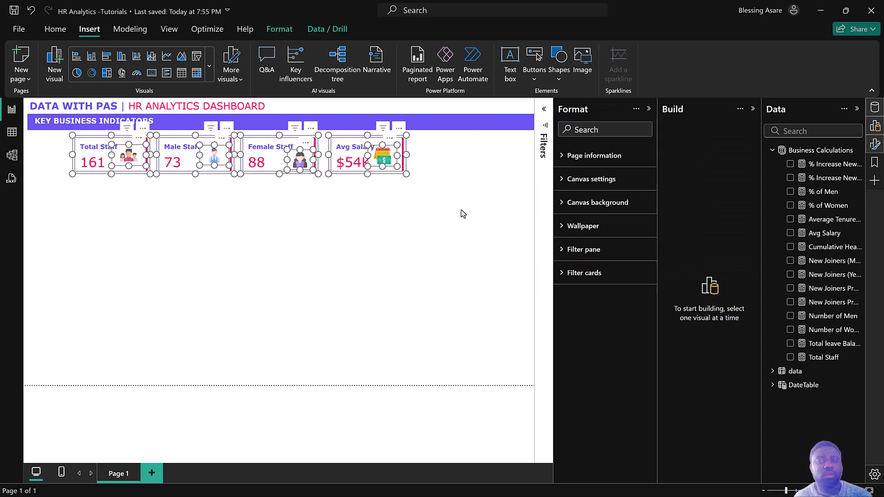
{"action": "left_click_drag", "start_coordinate": [354, 153], "coordinate": [408, 149]}
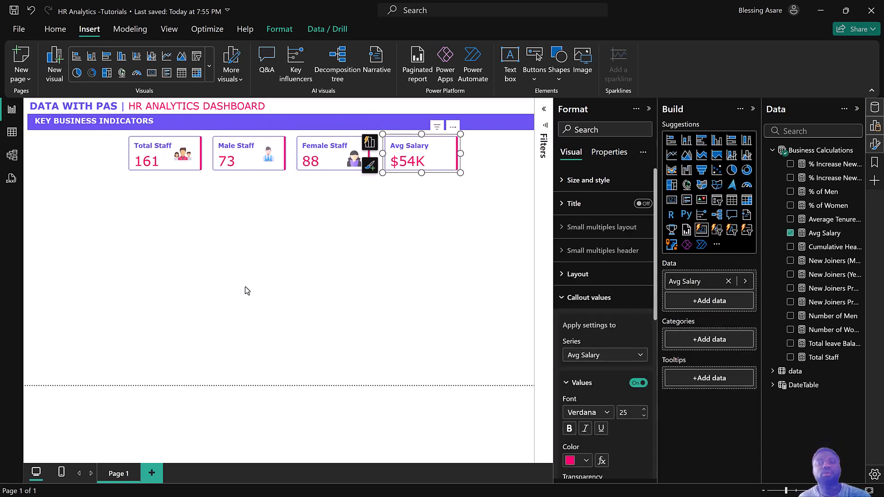
{"action": "left_click", "coordinate": [266, 287]}
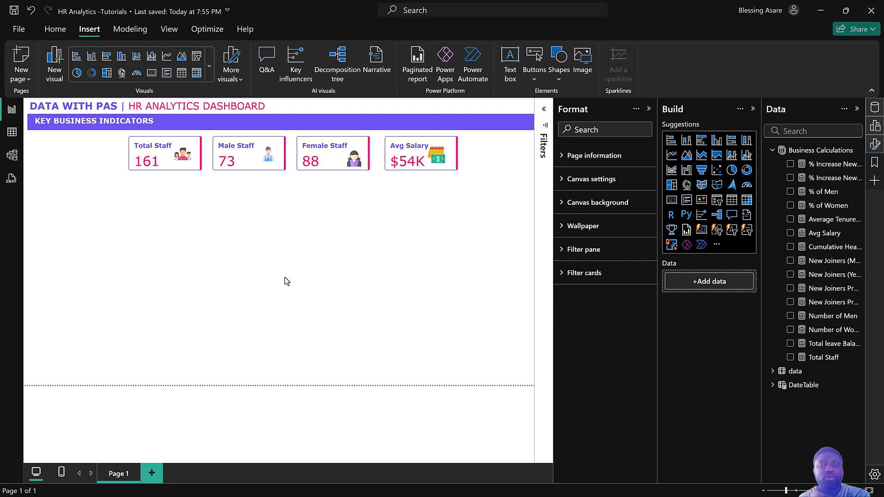
Try to distribute the four KPI cards and their icons horizontally as one selection
{"action": "left_click_drag", "start_coordinate": [107, 137], "coordinate": [479, 206]}
{"action": "left_click_drag", "start_coordinate": [114, 132], "coordinate": [509, 246]}
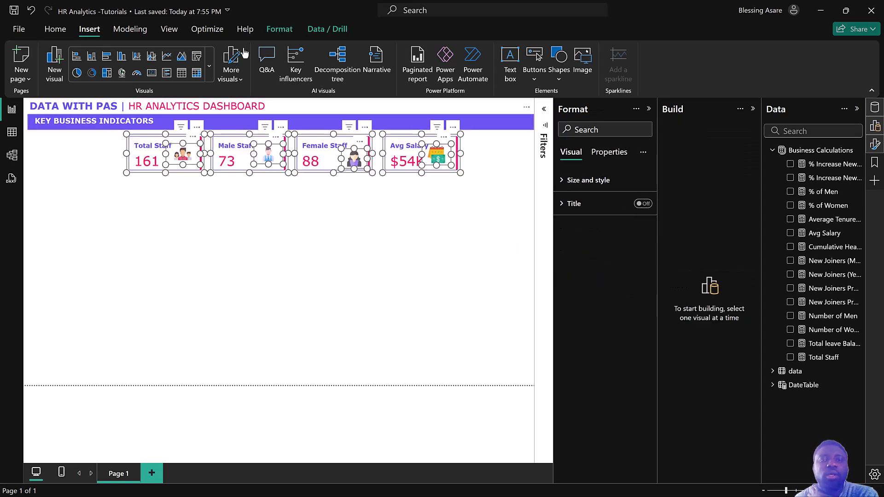
{"action": "left_click", "coordinate": [279, 29]}
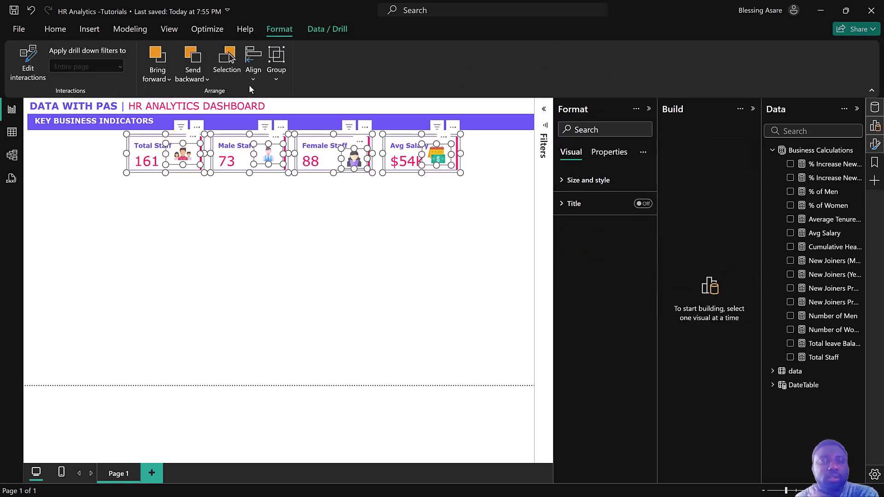
{"action": "left_click", "coordinate": [252, 67]}
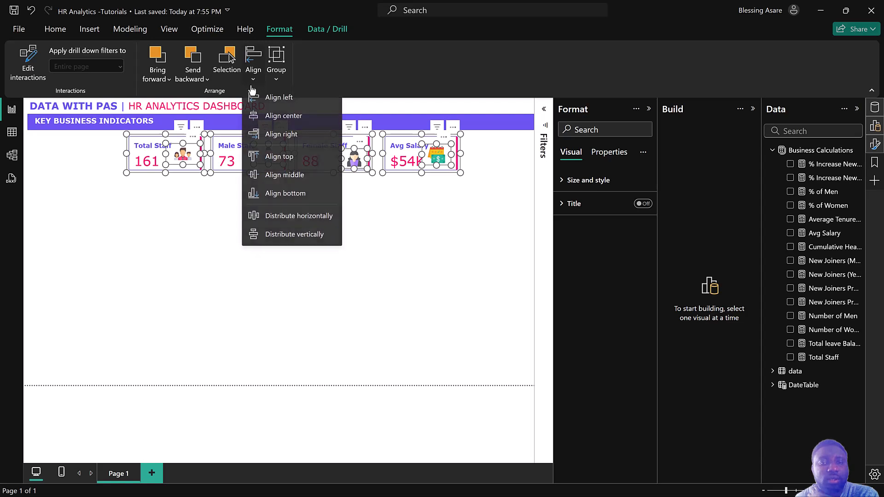
{"action": "left_click", "coordinate": [285, 215]}
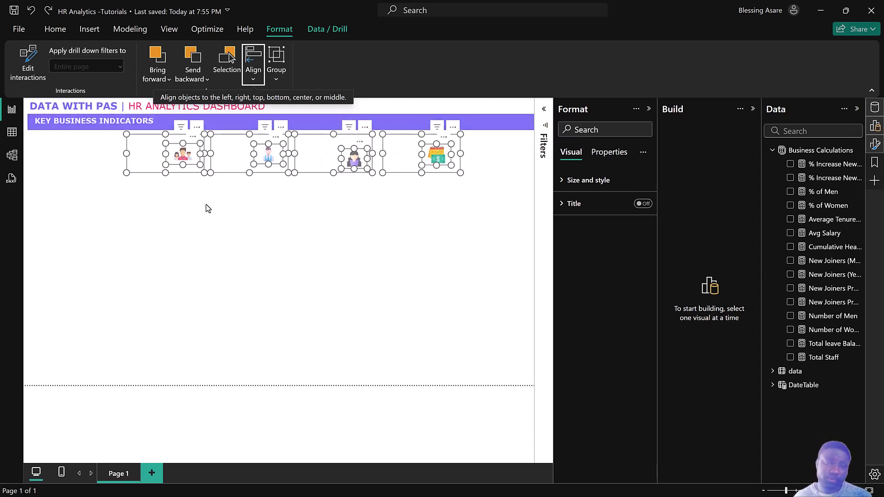
{"action": "left_click", "coordinate": [180, 192]}
Distribute only the four KPI cards horizontally, leaving the icons out of the selection, and deselect them
{"action": "left_click", "coordinate": [183, 169]}
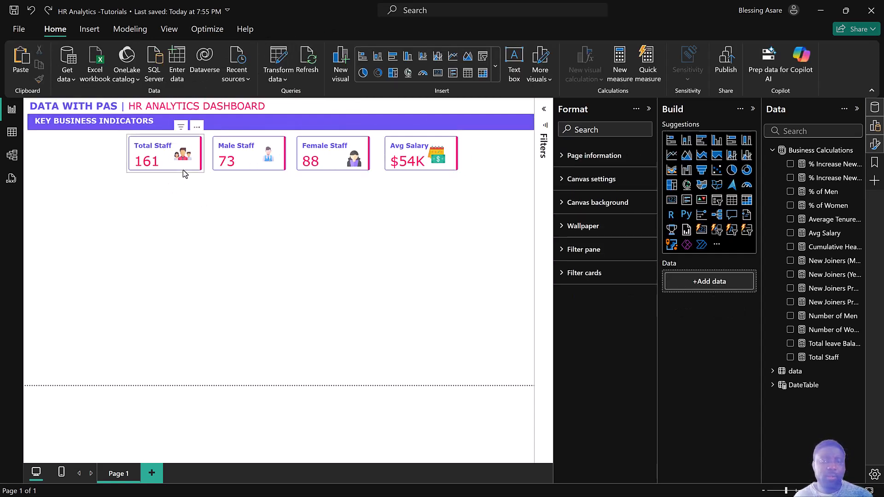
{"action": "left_click", "coordinate": [251, 169], "text": "ctrl"}
{"action": "left_click", "coordinate": [330, 171], "text": "ctrl"}
{"action": "left_click", "coordinate": [390, 169], "text": "ctrl"}
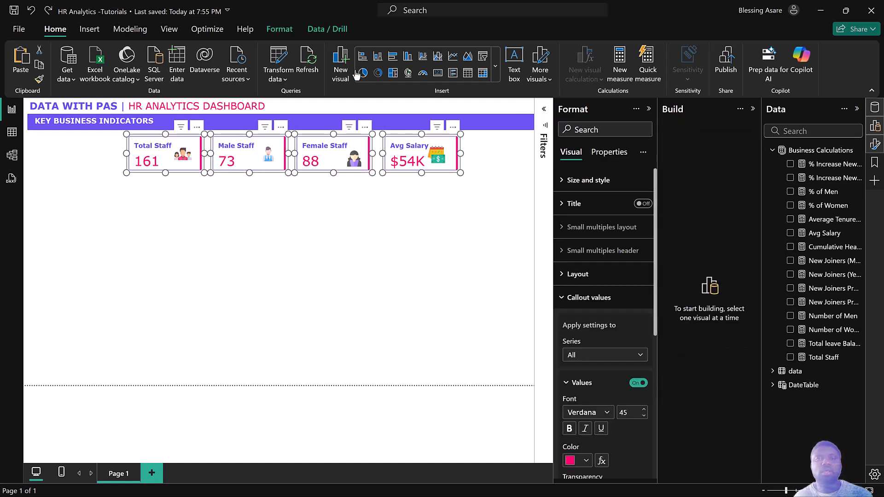
{"action": "left_click", "coordinate": [284, 31]}
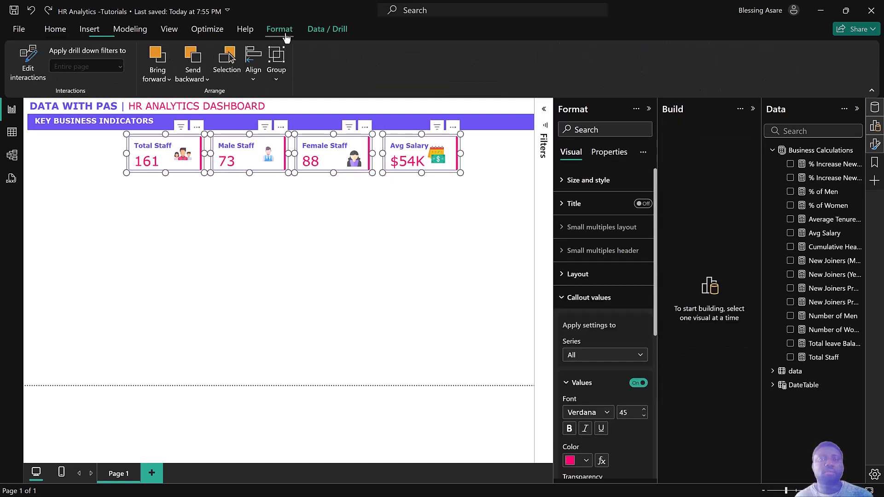
{"action": "left_click", "coordinate": [253, 62]}
{"action": "left_click", "coordinate": [282, 215]}
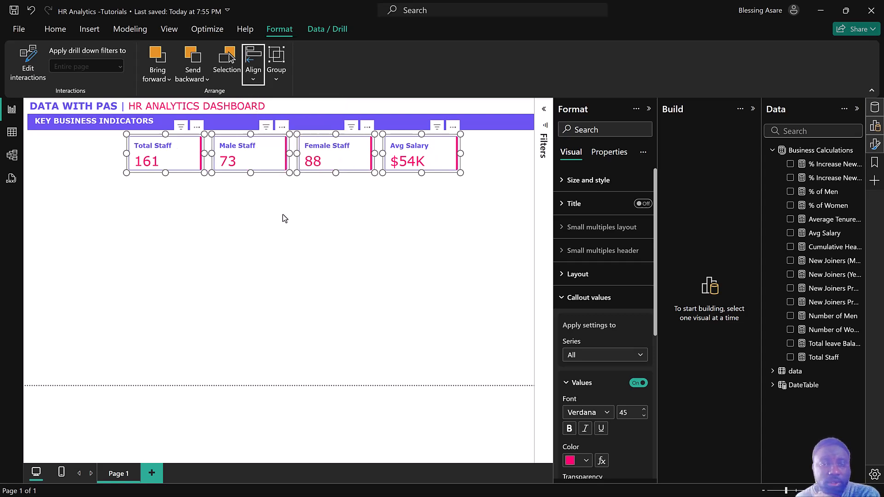
{"action": "left_click", "coordinate": [270, 213]}
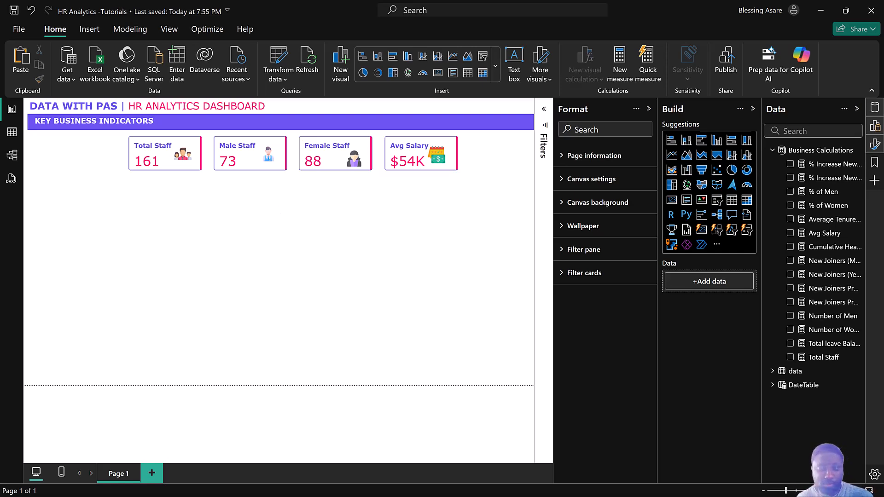
{"action": "key", "text": "super"}
{"action": "mouse_move", "coordinate": [512, 484]}
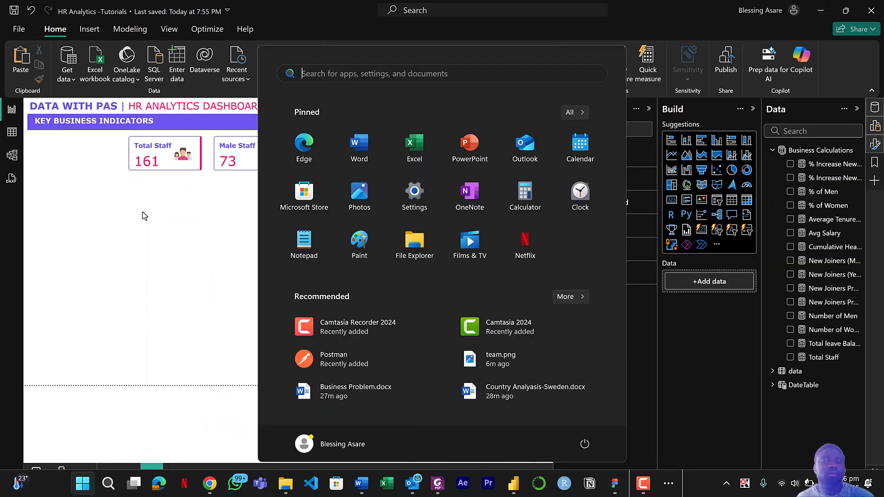
{"action": "left_click", "coordinate": [143, 214]}
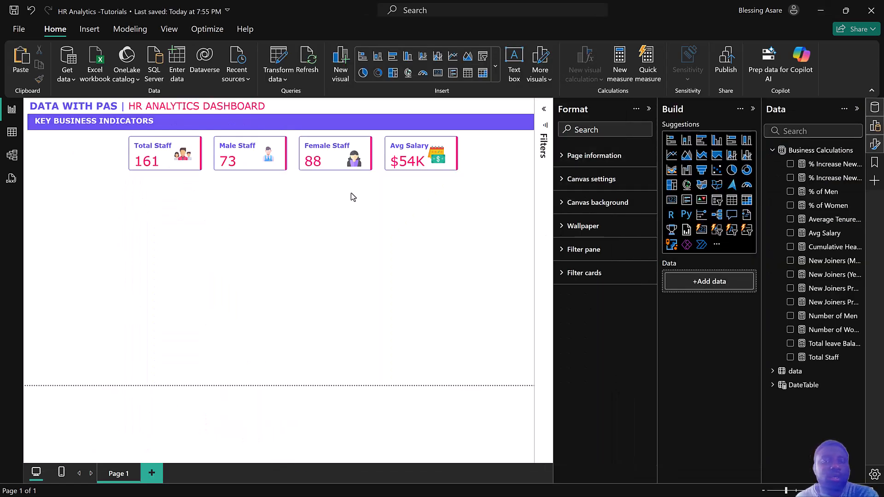
Insert a clustered column chart below the KPI cards, starting at the Total Staff card's left edge and ending within the Female Staff card's width
{"action": "left_click", "coordinate": [90, 31]}
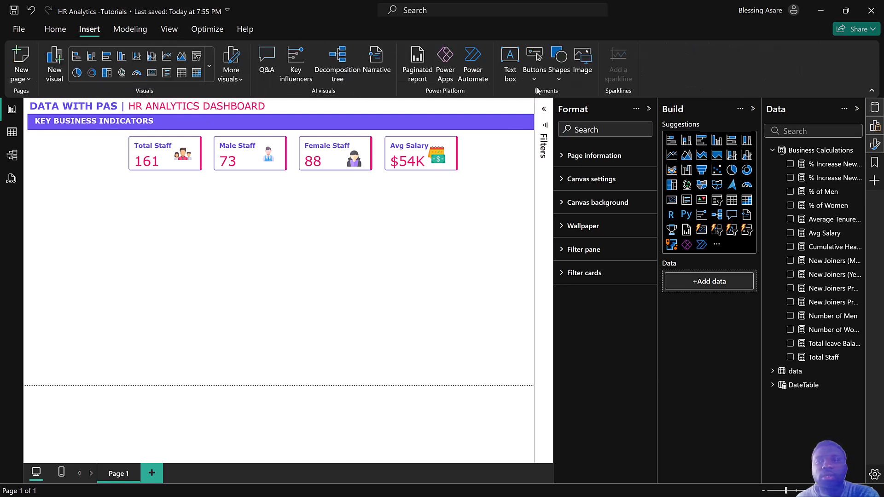
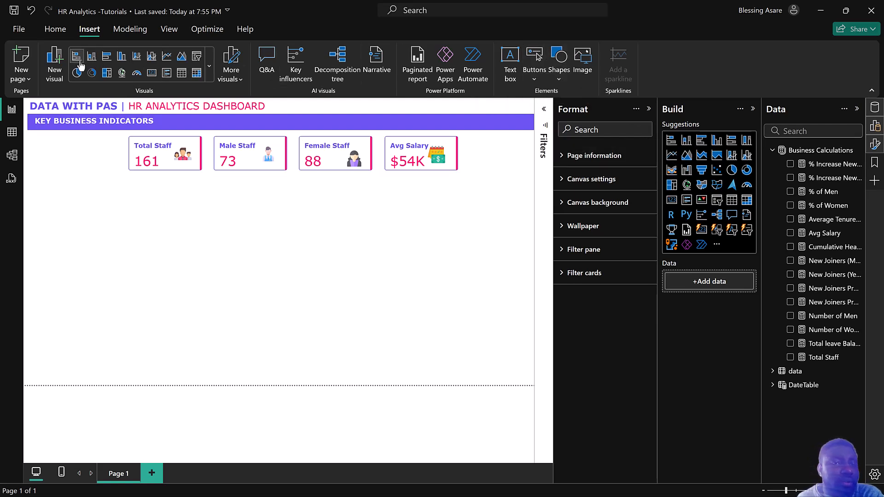
{"action": "left_click", "coordinate": [122, 57]}
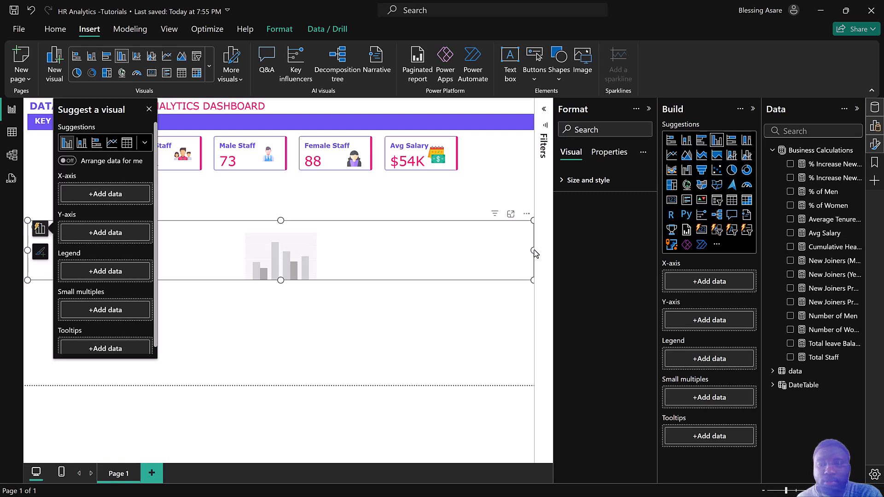
{"action": "left_click_drag", "start_coordinate": [531, 249], "coordinate": [247, 256]}
{"action": "left_click_drag", "start_coordinate": [187, 240], "coordinate": [250, 208]}
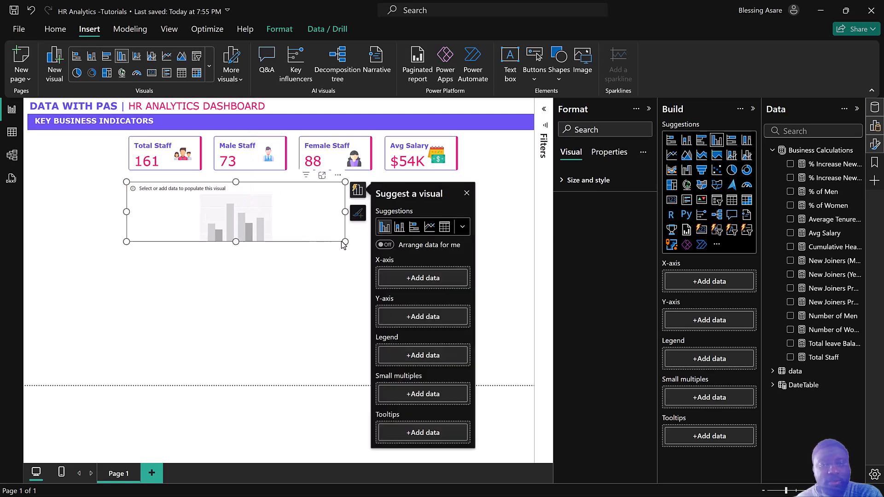
{"action": "left_click_drag", "start_coordinate": [343, 240], "coordinate": [311, 278]}
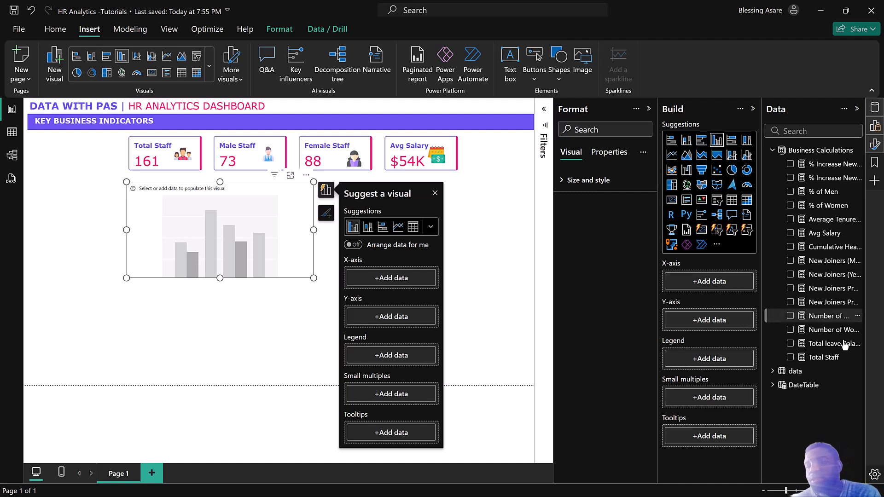
Plot the Total Staff measure by Education Qualification from the data table in the column chart and deselect it
{"action": "left_click", "coordinate": [790, 358]}
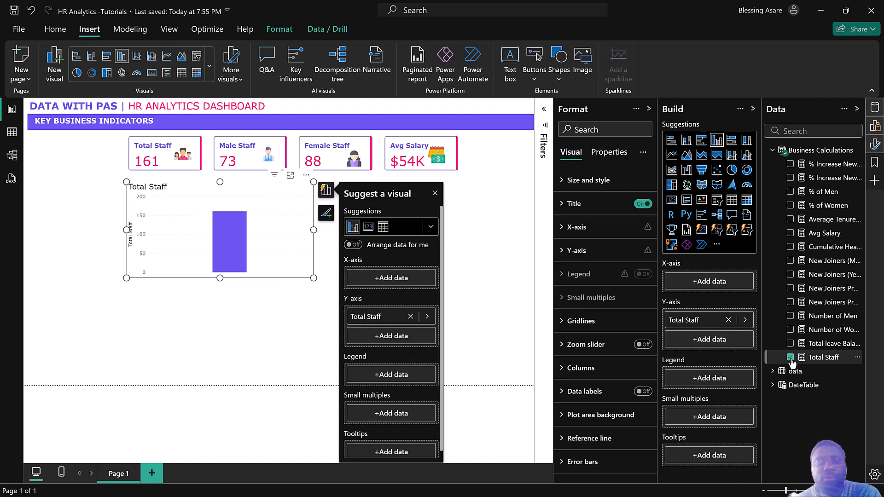
{"action": "left_click", "coordinate": [773, 386]}
{"action": "left_click", "coordinate": [773, 371]}
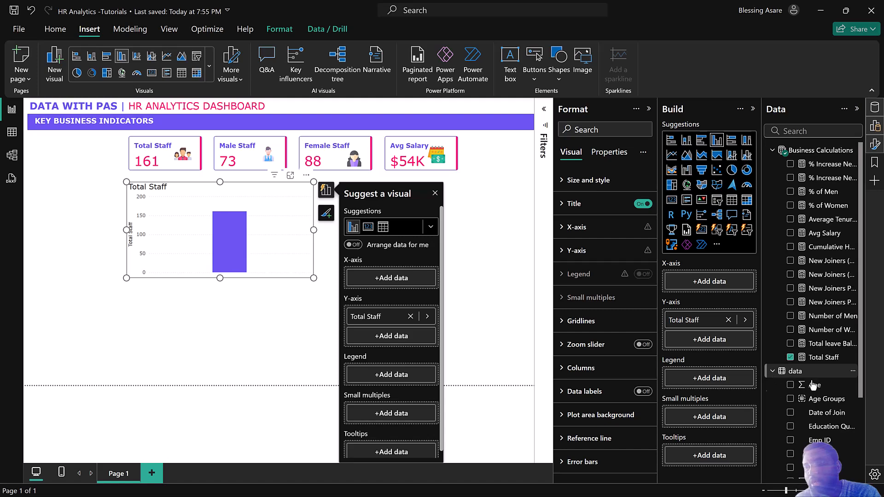
{"action": "scroll", "coordinate": [813, 384], "scroll_direction": "down", "scroll_amount": 2}
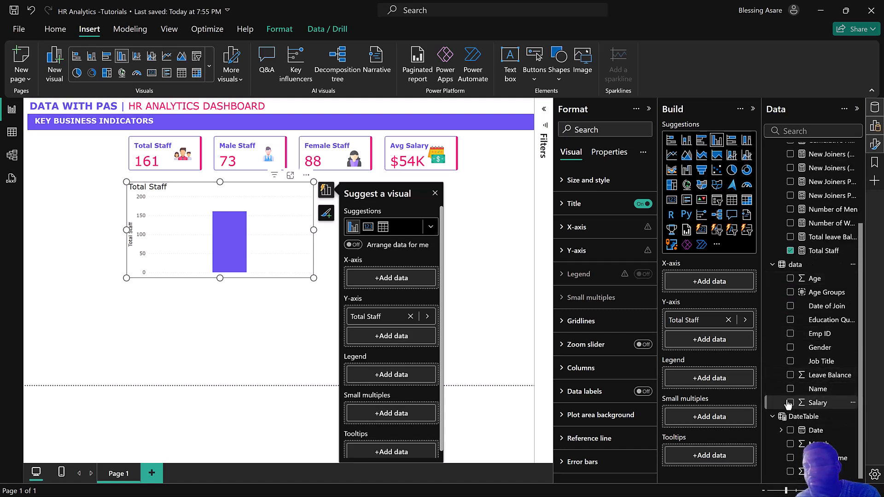
{"action": "left_click", "coordinate": [790, 320]}
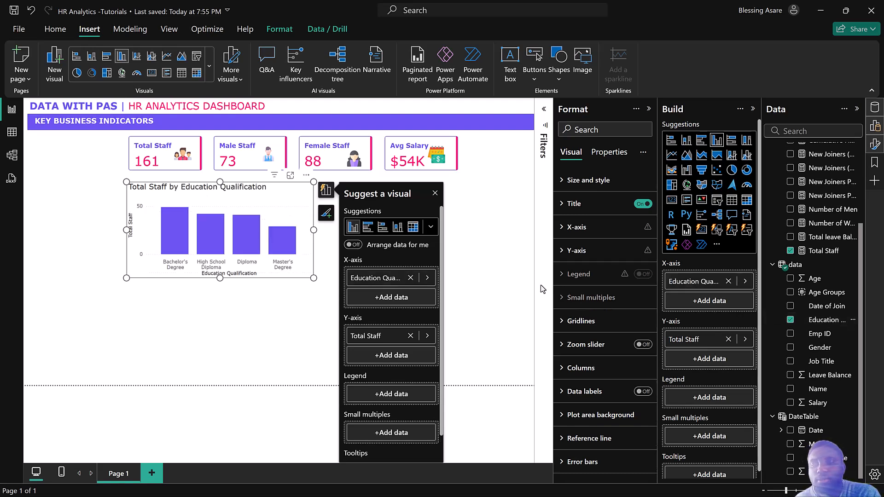
{"action": "left_click", "coordinate": [500, 247]}
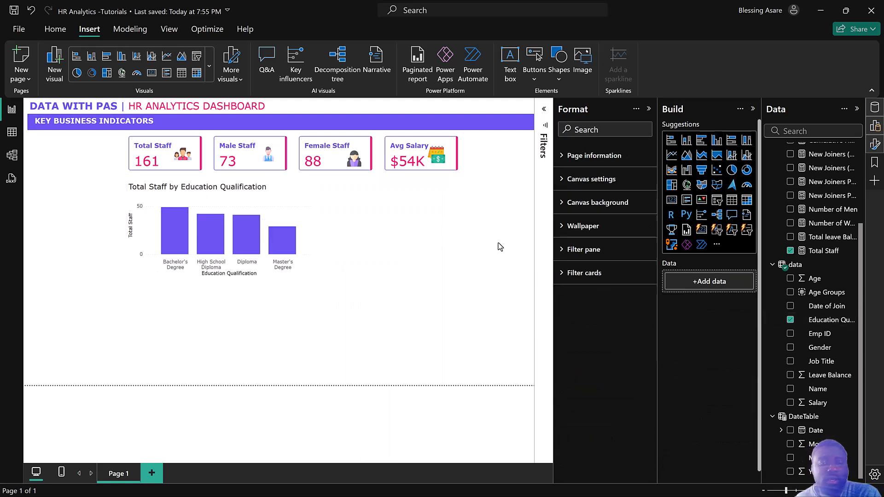
Nudge the Total Staff by Education Qualification chart slightly up towards the KPI cards
{"action": "left_click", "coordinate": [283, 188]}
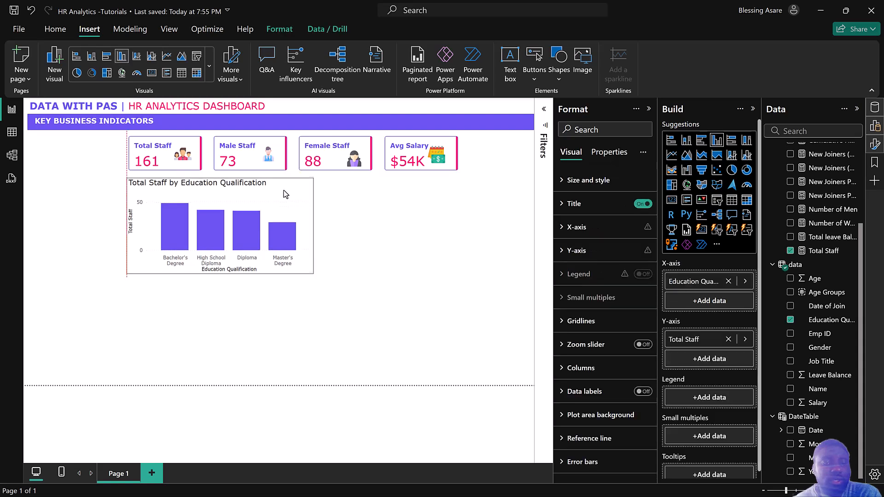
{"action": "left_click_drag", "start_coordinate": [284, 192], "coordinate": [288, 196]}
{"action": "key", "text": "ctrl+z"}
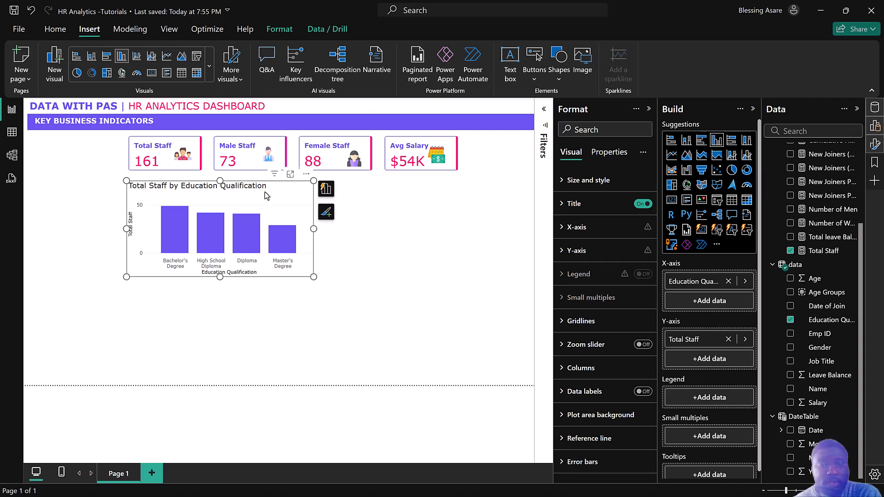
Remove the column chart's title and move the chart over to the right half of the page, beneath the Female Staff and Avg Salary cards
{"action": "left_click", "coordinate": [261, 192]}
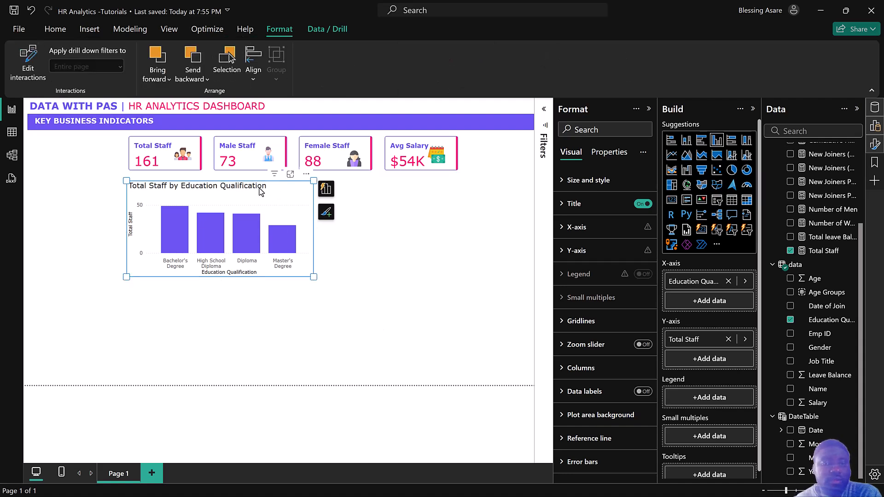
{"action": "left_click", "coordinate": [256, 190]}
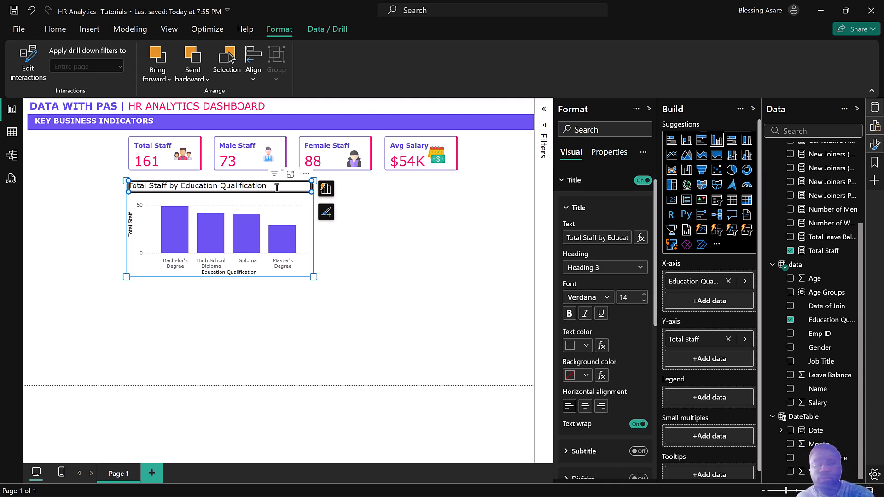
{"action": "key", "text": "Delete"}
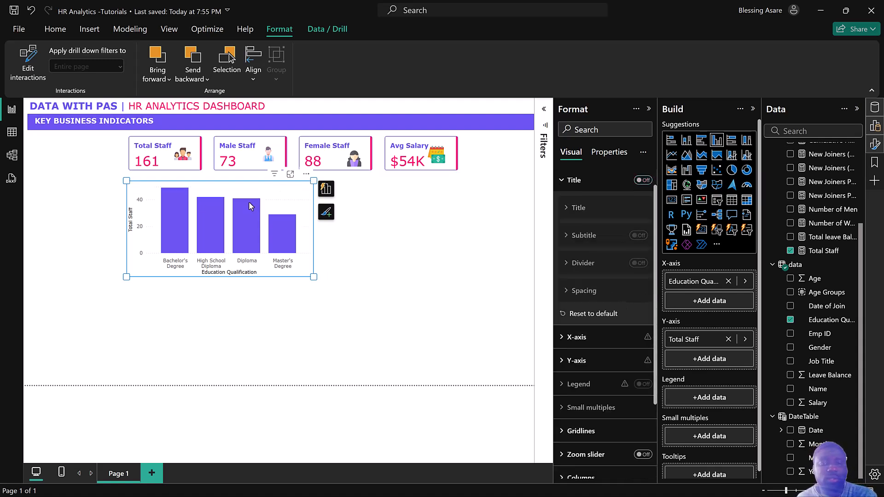
{"action": "left_click_drag", "start_coordinate": [290, 207], "coordinate": [480, 213]}
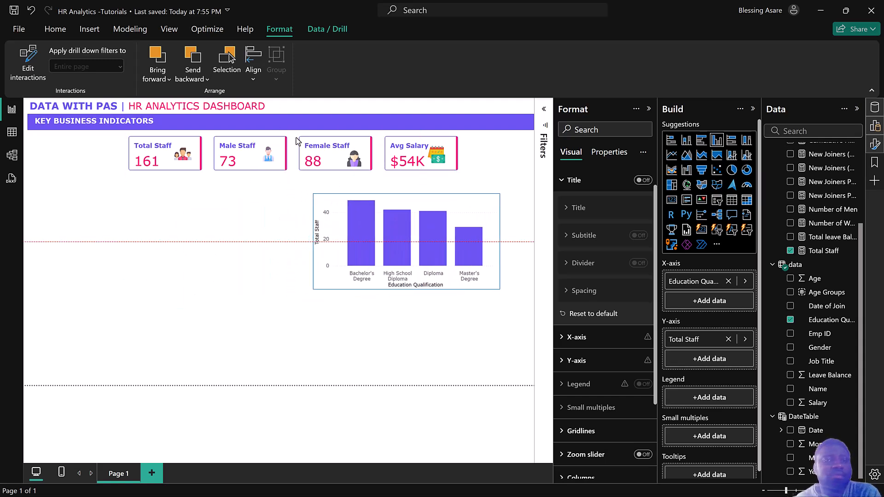
Insert a rectangle about 419 wide and 223 high just below the Total Staff and Male Staff cards, beside the column chart
{"action": "left_click", "coordinate": [90, 37]}
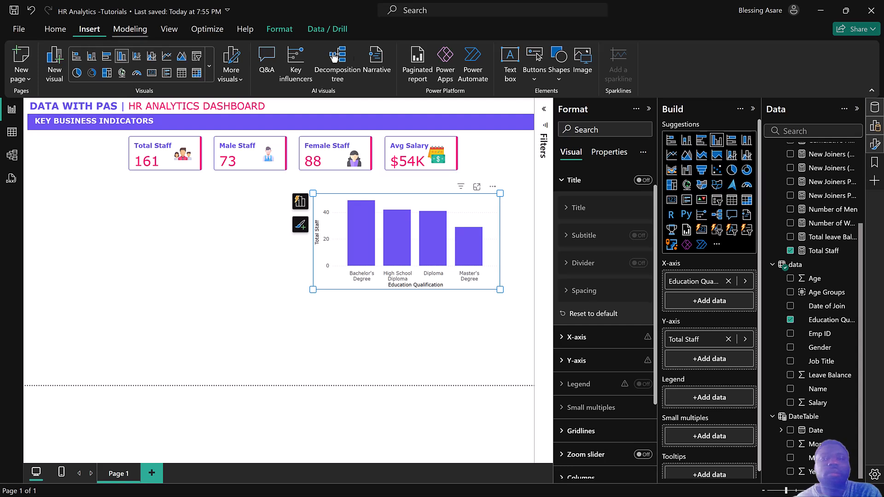
{"action": "left_click", "coordinate": [553, 81]}
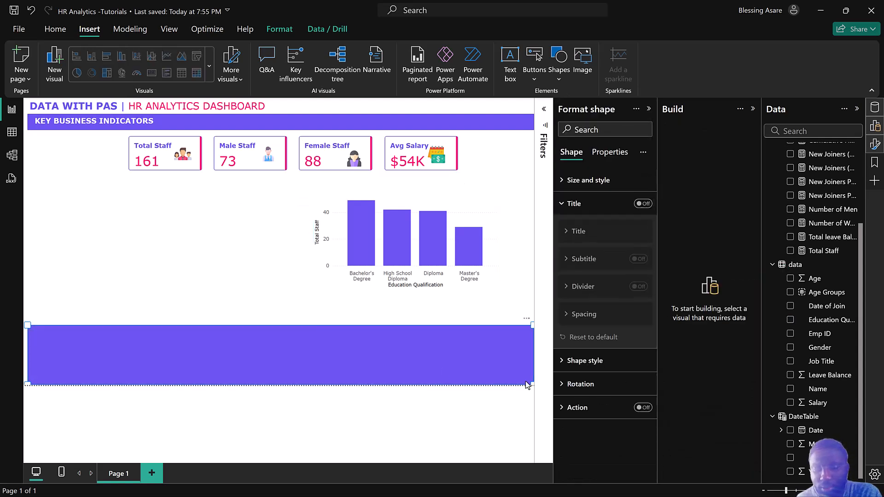
{"action": "left_click_drag", "start_coordinate": [533, 386], "coordinate": [250, 385]}
{"action": "left_click_drag", "start_coordinate": [182, 356], "coordinate": [261, 217]}
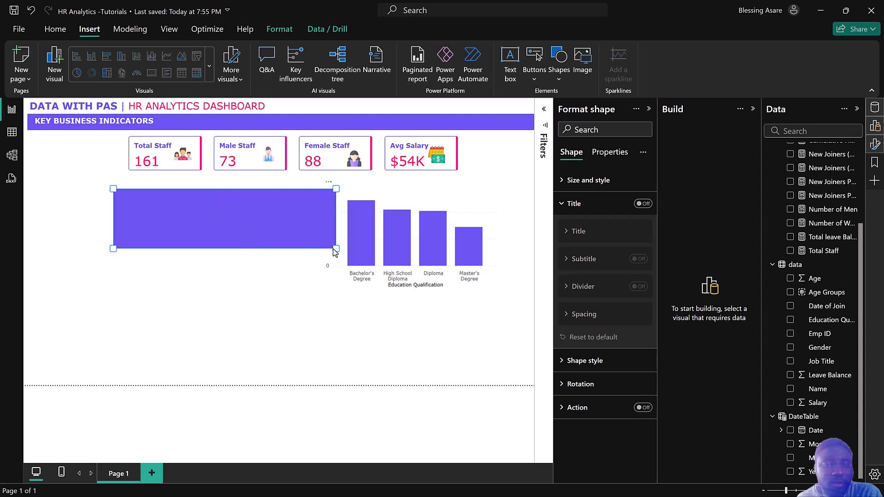
{"action": "left_click_drag", "start_coordinate": [336, 252], "coordinate": [281, 266]}
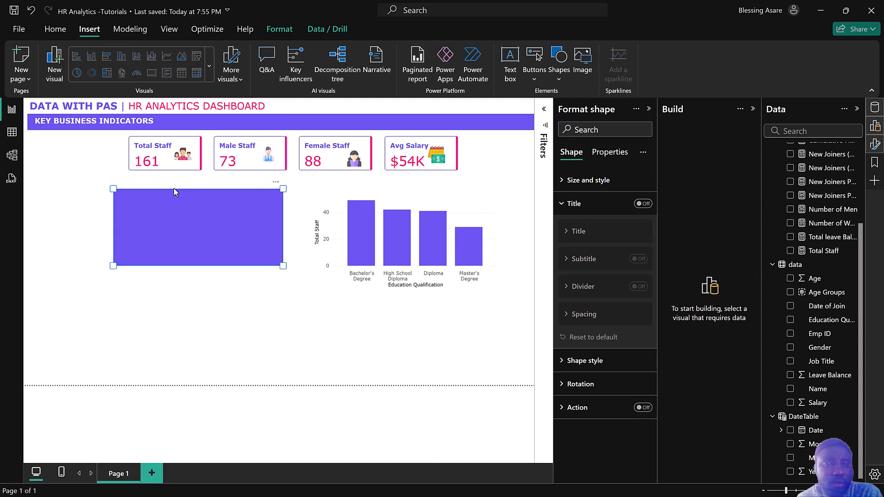
{"action": "left_click_drag", "start_coordinate": [113, 189], "coordinate": [116, 177]}
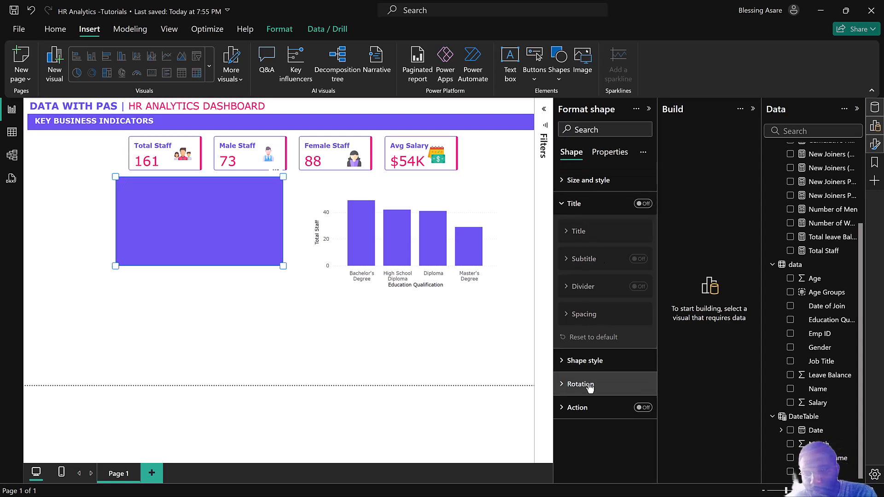
{"action": "left_click", "coordinate": [610, 153]}
{"action": "left_click", "coordinate": [572, 153]}
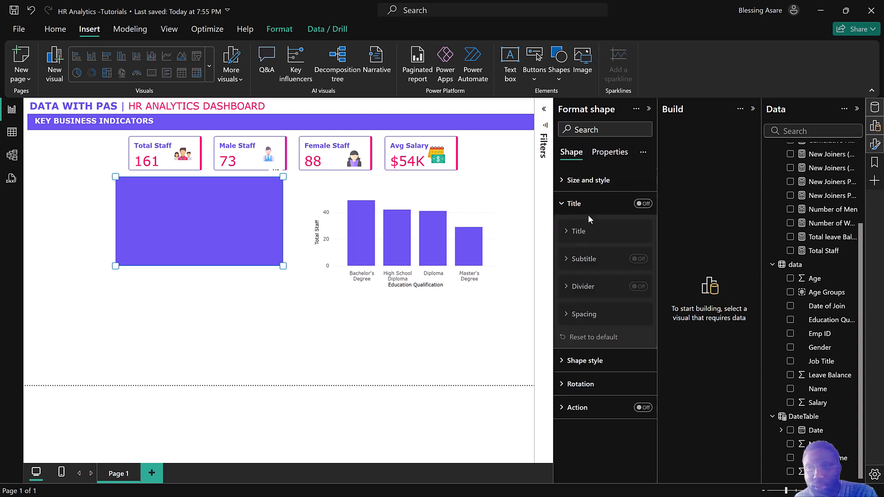
{"action": "left_click", "coordinate": [589, 180]}
{"action": "scroll", "coordinate": [592, 260], "scroll_direction": "down", "scroll_amount": 5}
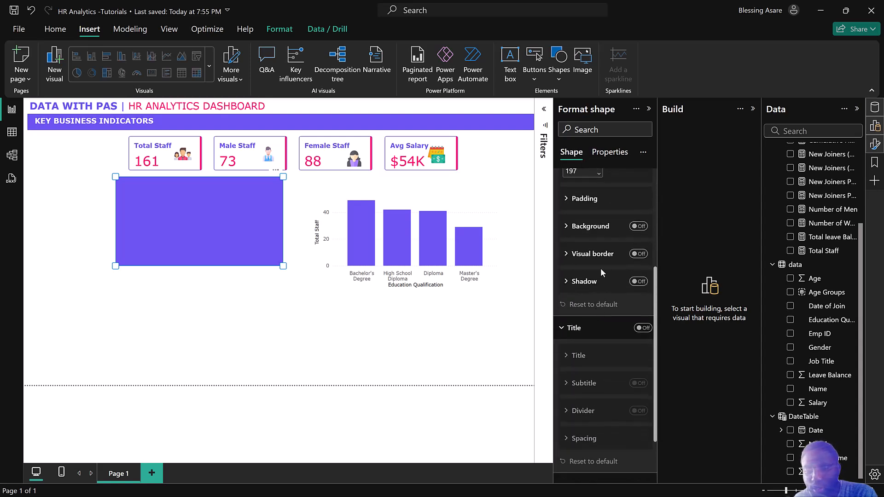
{"action": "scroll", "coordinate": [594, 234], "scroll_direction": "up", "scroll_amount": 3}
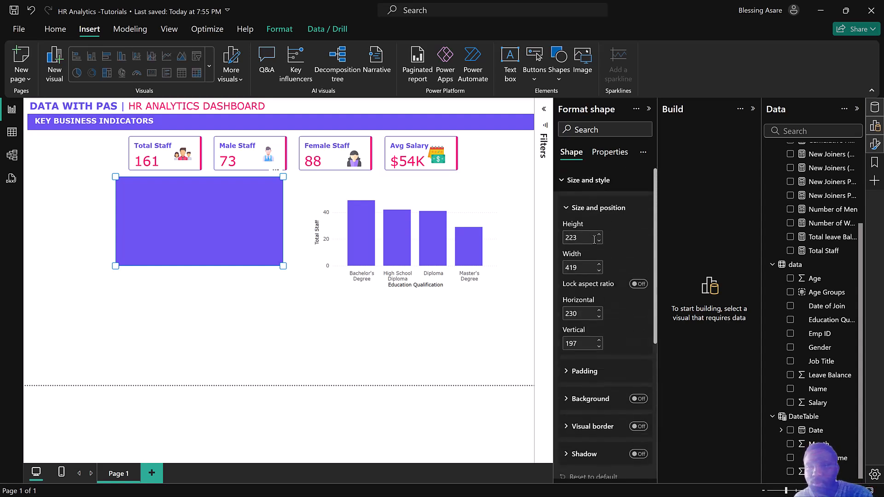
{"action": "scroll", "coordinate": [603, 265], "scroll_direction": "down", "scroll_amount": 2}
{"action": "scroll", "coordinate": [603, 265], "scroll_direction": "down", "scroll_amount": 3}
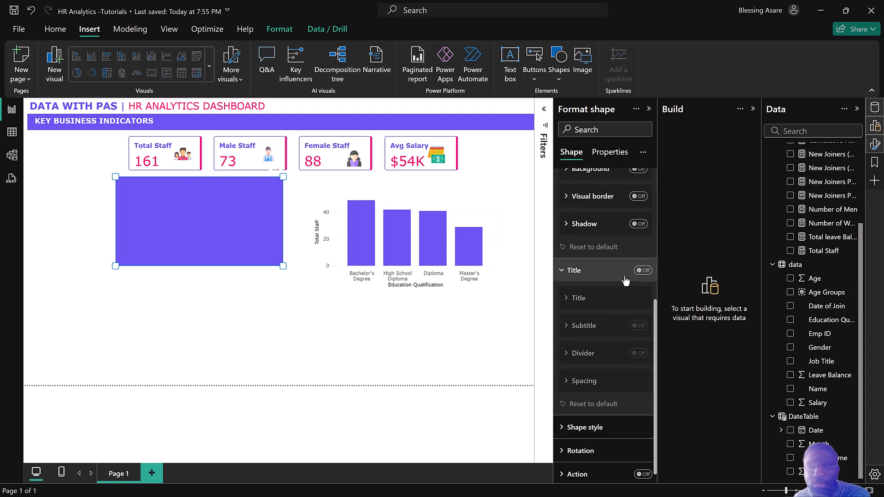
Change the rectangle's fill colour to white
{"action": "left_click", "coordinate": [594, 420]}
{"action": "scroll", "coordinate": [603, 350], "scroll_direction": "down", "scroll_amount": 5}
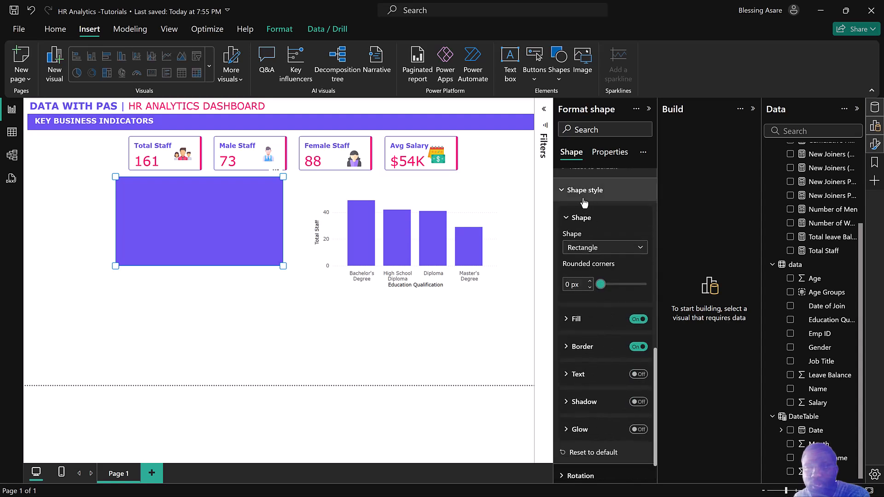
{"action": "left_click", "coordinate": [581, 320]}
{"action": "scroll", "coordinate": [581, 320], "scroll_direction": "down", "scroll_amount": 3}
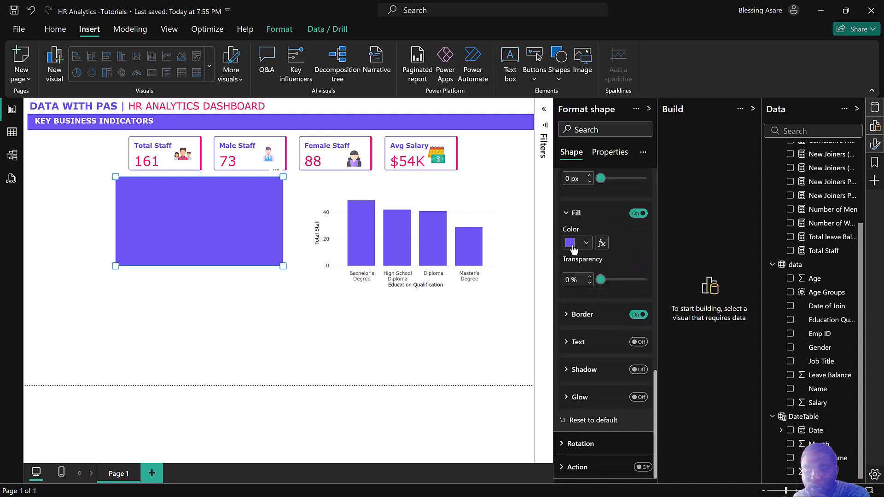
{"action": "left_click", "coordinate": [572, 243]}
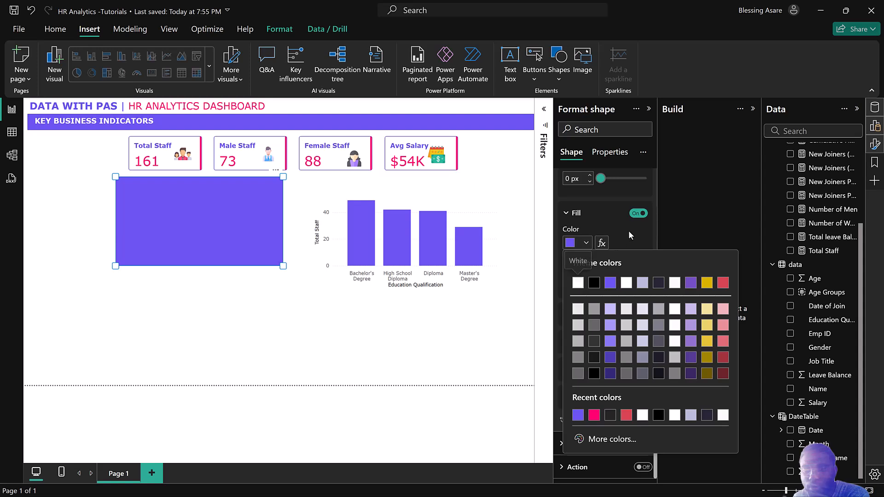
{"action": "left_click", "coordinate": [637, 214]}
{"action": "left_click", "coordinate": [638, 214]}
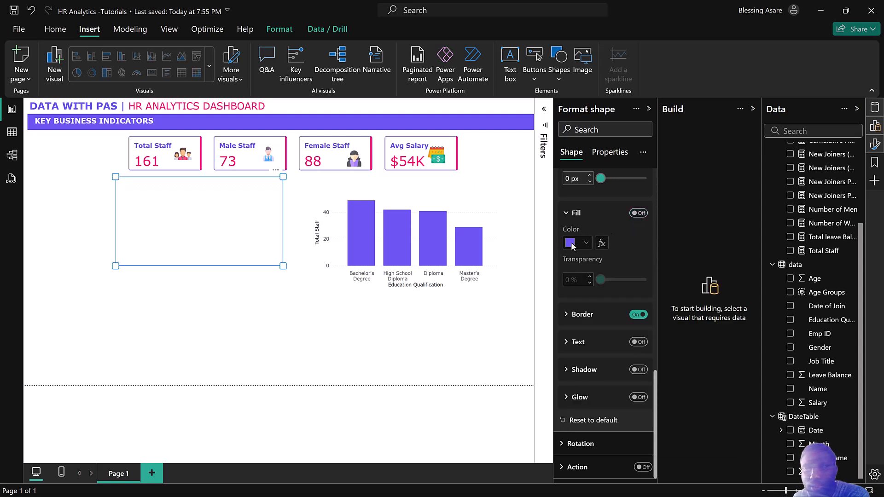
{"action": "left_click", "coordinate": [638, 213]}
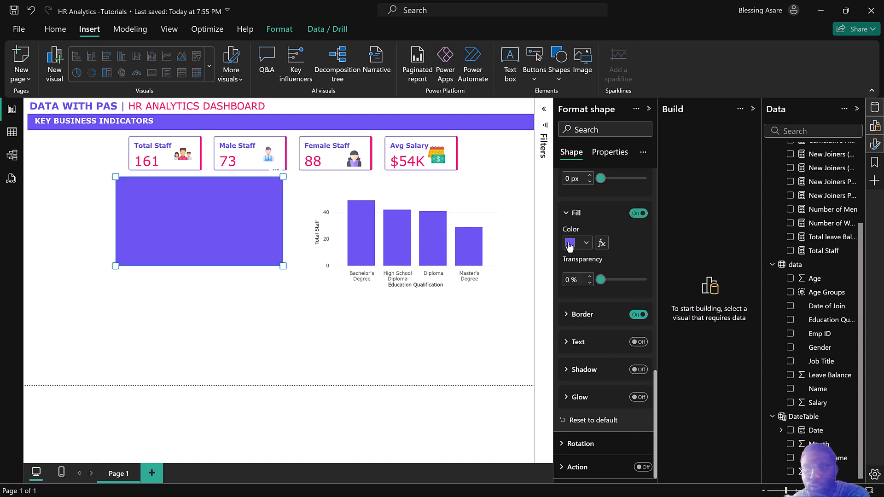
{"action": "left_click", "coordinate": [573, 243]}
{"action": "left_click", "coordinate": [577, 283]}
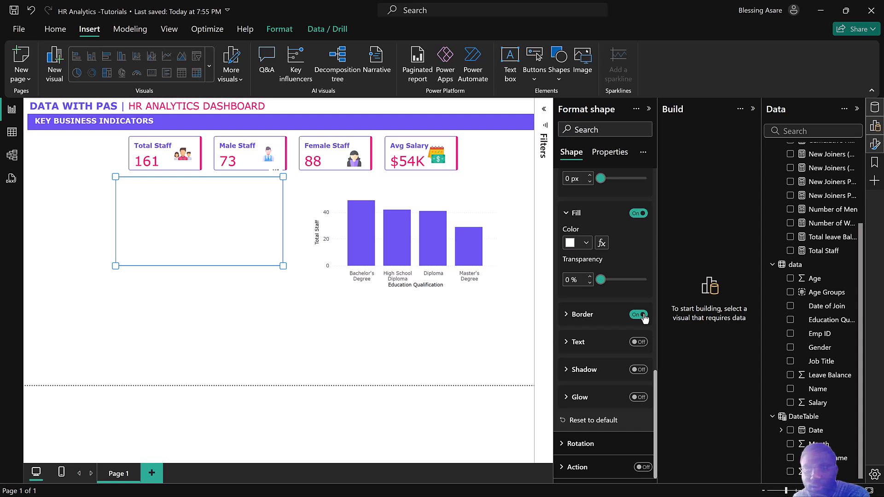
Round the rectangle's corners by 5 px and deselect it
{"action": "left_click", "coordinate": [587, 317]}
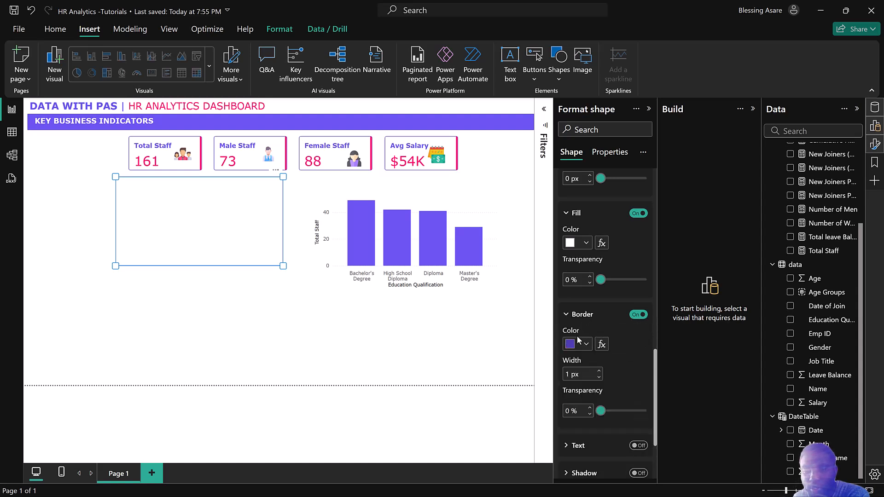
{"action": "scroll", "coordinate": [573, 346], "scroll_direction": "down", "scroll_amount": 2}
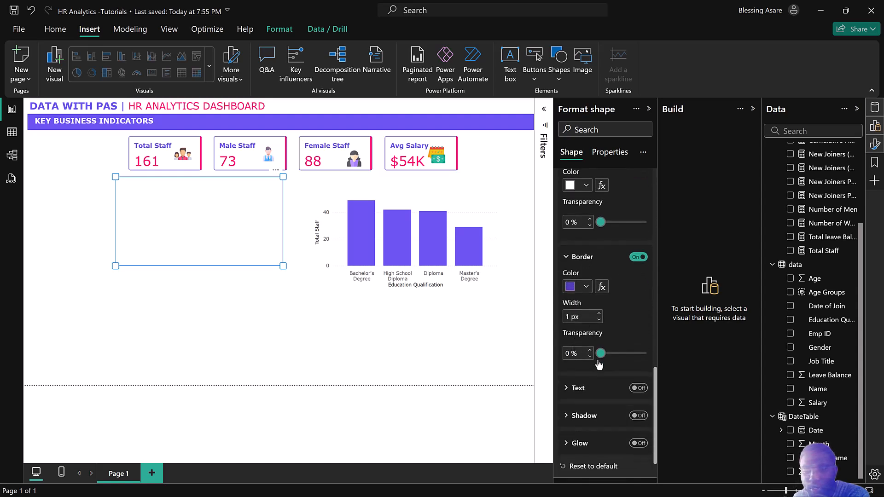
{"action": "scroll", "coordinate": [599, 371], "scroll_direction": "down", "scroll_amount": 1}
{"action": "scroll", "coordinate": [598, 373], "scroll_direction": "down", "scroll_amount": 1}
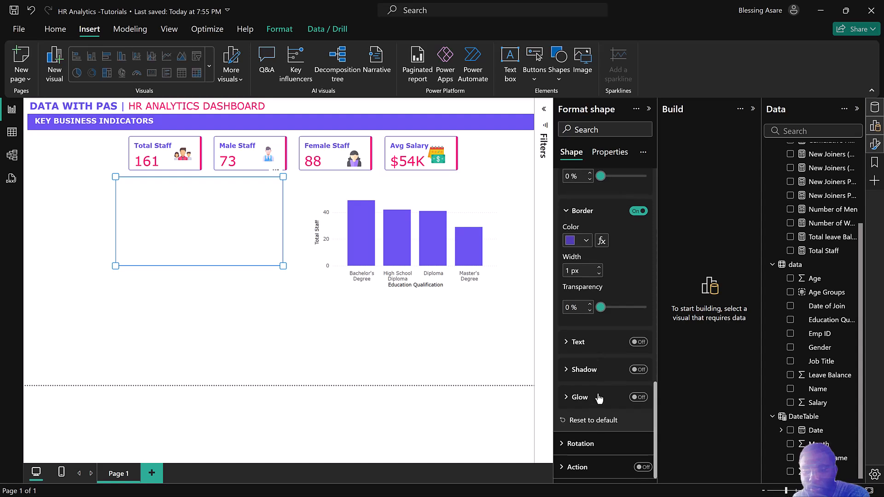
{"action": "scroll", "coordinate": [595, 387], "scroll_direction": "up", "scroll_amount": 4}
{"action": "scroll", "coordinate": [596, 387], "scroll_direction": "up", "scroll_amount": 2}
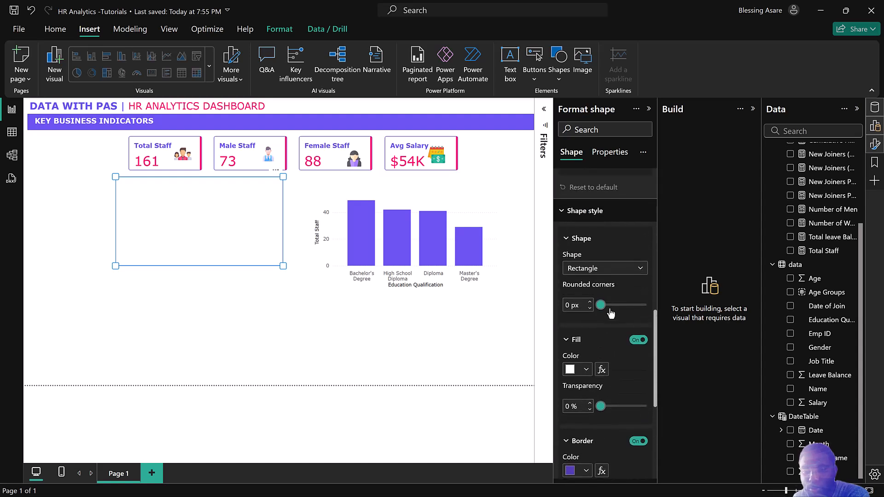
{"action": "type", "text": "5"}
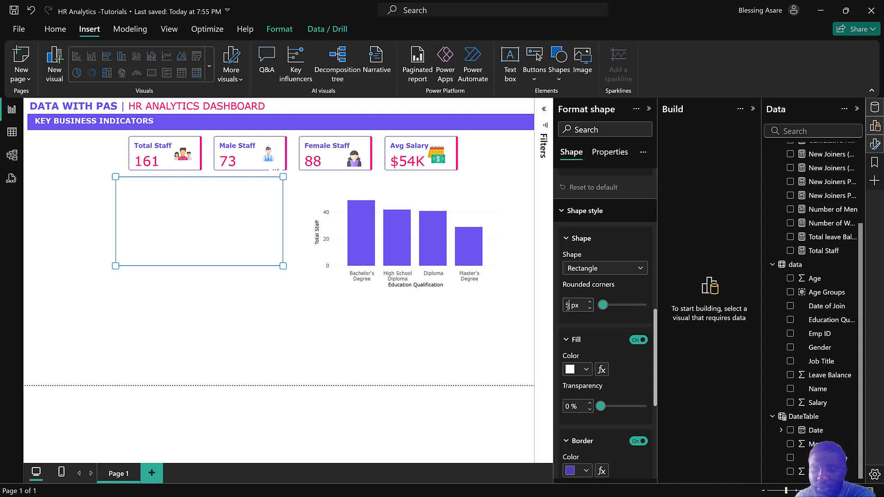
{"action": "left_click", "coordinate": [279, 307]}
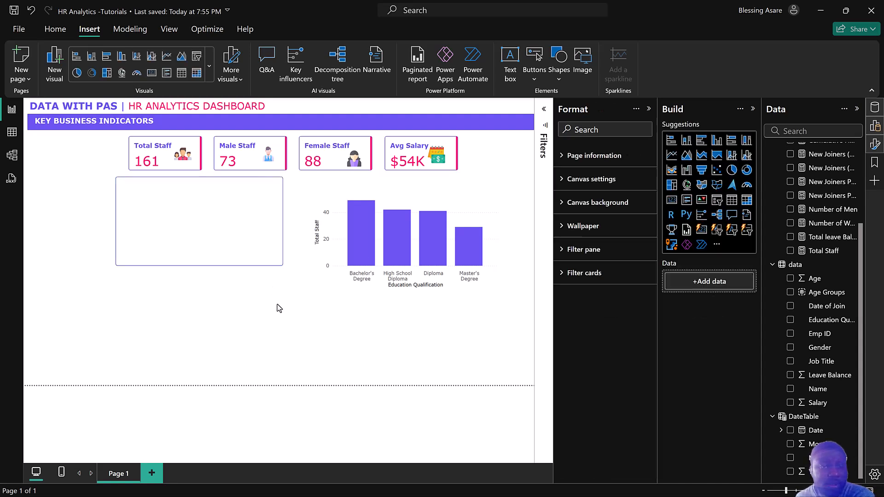
Cut and paste the column chart to stack it above the rectangle, and fit it inside the frame with a gap along the top
{"action": "left_click", "coordinate": [368, 288]}
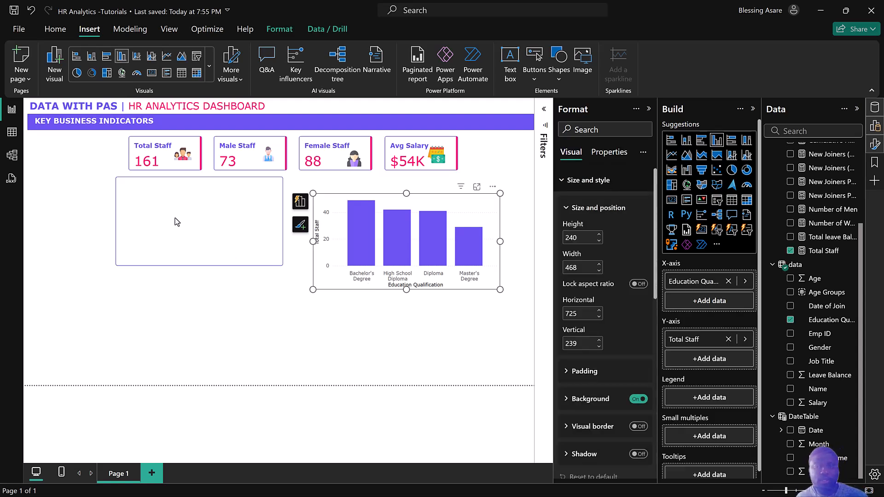
{"action": "key", "text": "ctrl+x"}
{"action": "key", "text": "ctrl+v"}
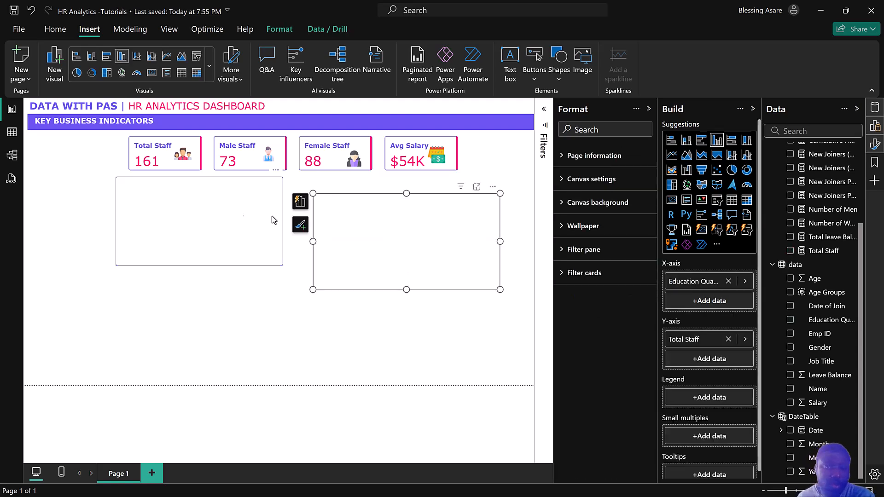
{"action": "left_click_drag", "start_coordinate": [449, 207], "coordinate": [254, 189]}
{"action": "left_click_drag", "start_coordinate": [302, 275], "coordinate": [268, 242]}
{"action": "left_click_drag", "start_coordinate": [245, 187], "coordinate": [279, 228]}
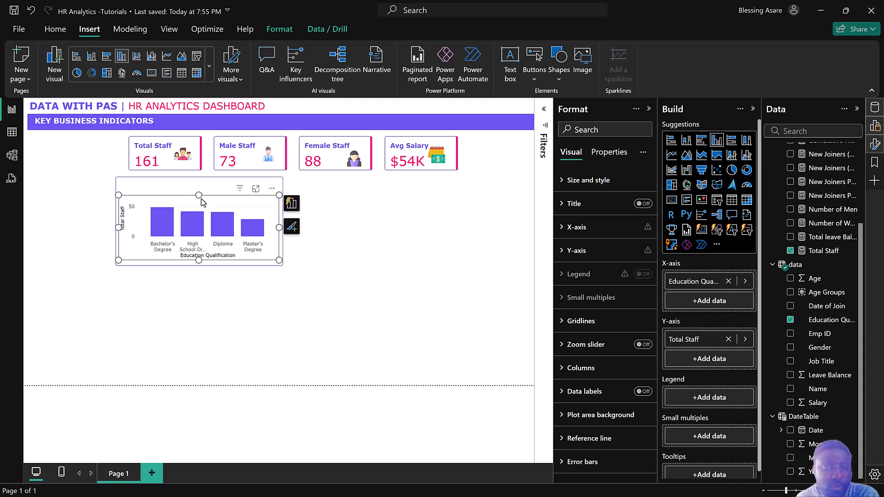
{"action": "left_click_drag", "start_coordinate": [199, 195], "coordinate": [198, 192]}
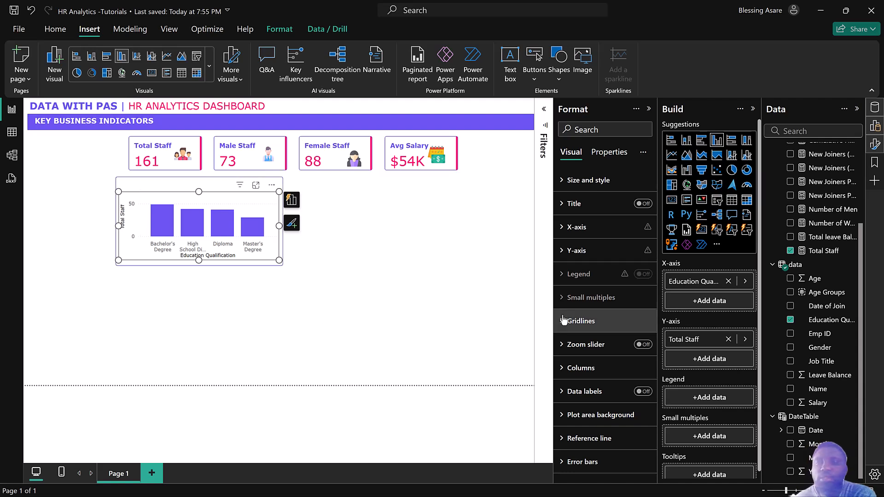
Hide the column chart's X-axis title as well as its Y-axis title and values
{"action": "left_click", "coordinate": [582, 228]}
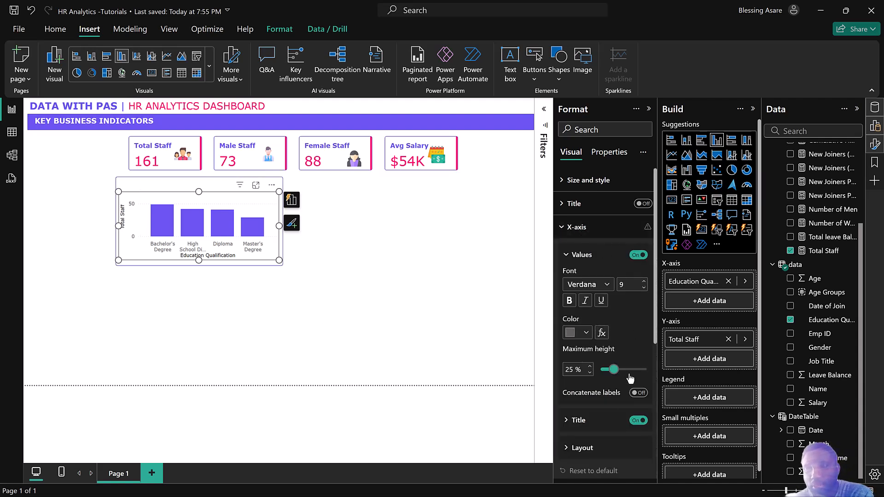
{"action": "left_click", "coordinate": [636, 421]}
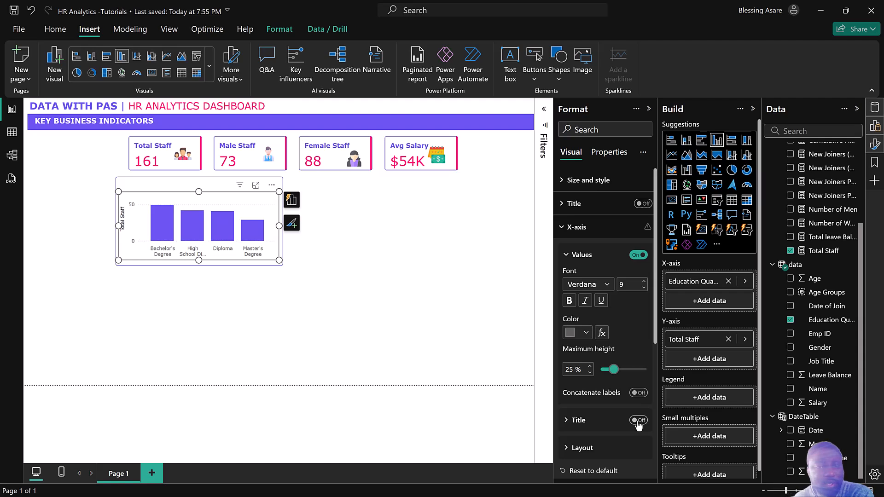
{"action": "scroll", "coordinate": [625, 370], "scroll_direction": "down", "scroll_amount": 3}
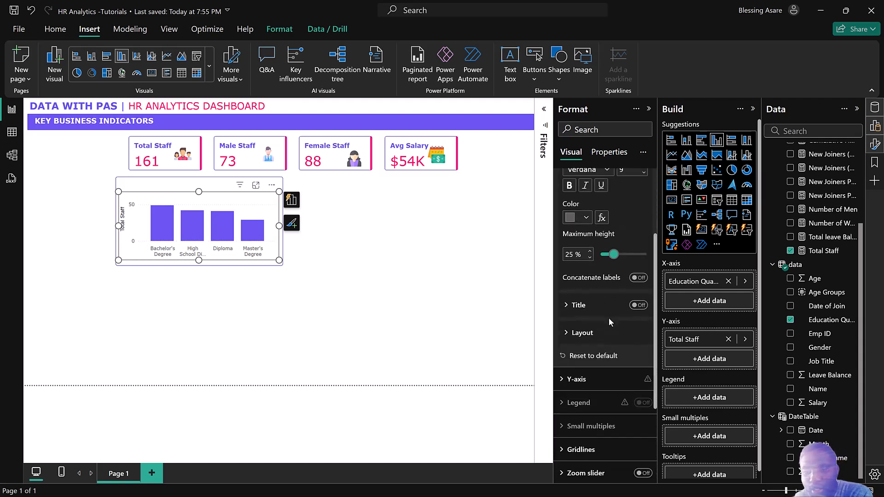
{"action": "scroll", "coordinate": [608, 319], "scroll_direction": "up", "scroll_amount": 2}
{"action": "scroll", "coordinate": [609, 319], "scroll_direction": "down", "scroll_amount": 3}
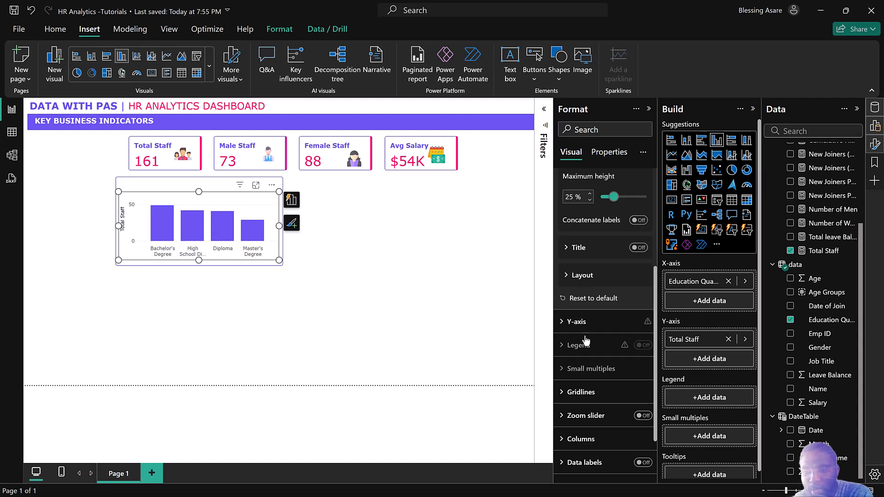
{"action": "left_click", "coordinate": [584, 322]}
{"action": "scroll", "coordinate": [599, 322], "scroll_direction": "down", "scroll_amount": 4}
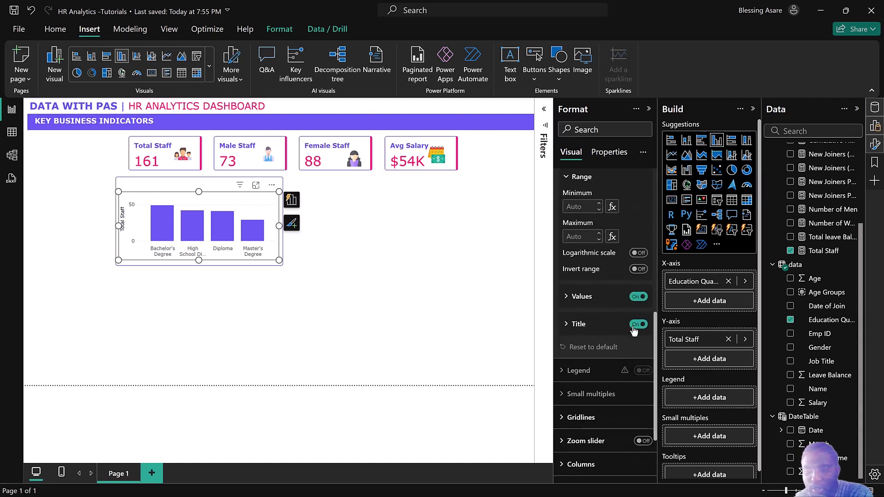
{"action": "left_click", "coordinate": [638, 324]}
{"action": "left_click", "coordinate": [639, 296]}
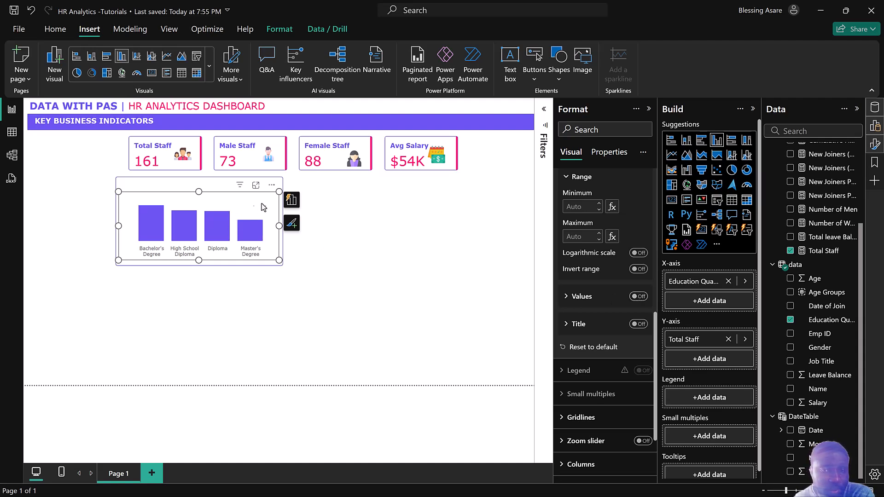
Turn on the column chart's data labels and set their value colour to the recent pink, #FF006F
{"action": "scroll", "coordinate": [597, 352], "scroll_direction": "down", "scroll_amount": 3}
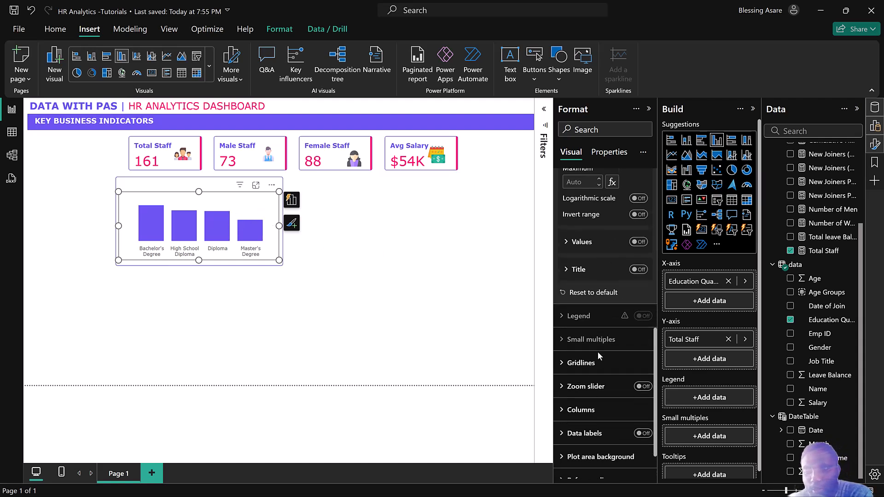
{"action": "left_click", "coordinate": [645, 397]}
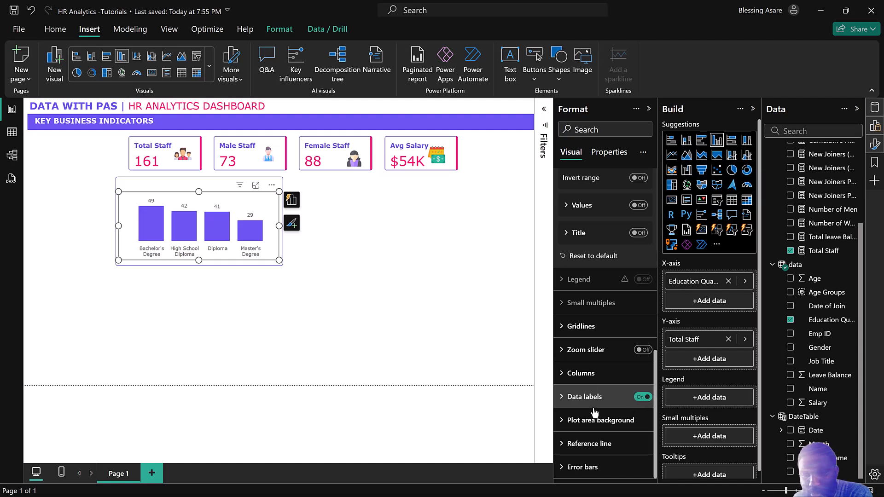
{"action": "left_click", "coordinate": [571, 399]}
{"action": "scroll", "coordinate": [598, 369], "scroll_direction": "down", "scroll_amount": 5}
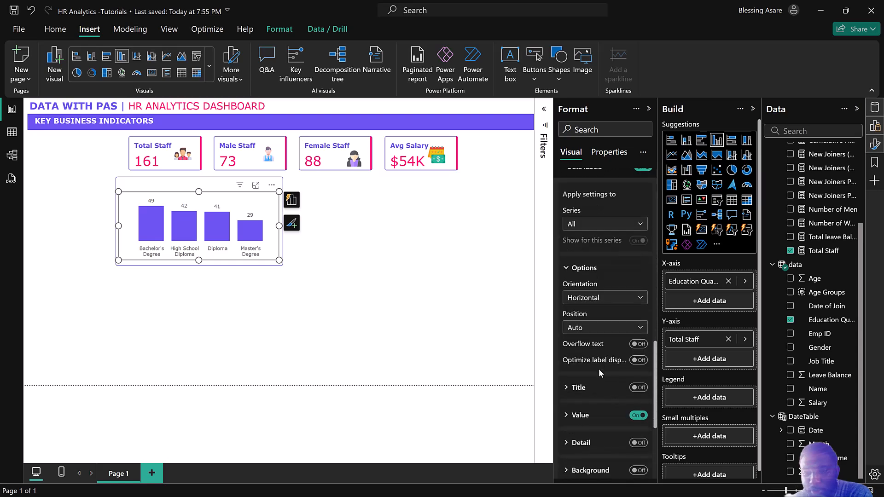
{"action": "left_click", "coordinate": [593, 417]}
{"action": "scroll", "coordinate": [592, 414], "scroll_direction": "down", "scroll_amount": 3}
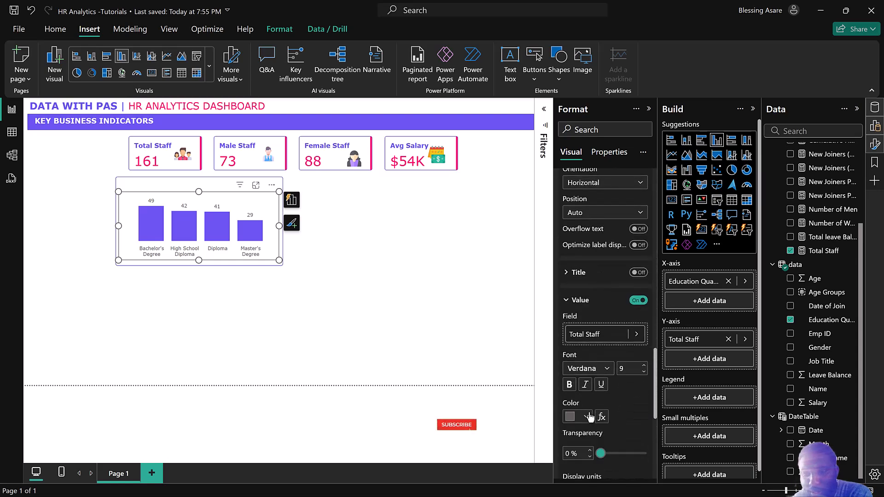
{"action": "left_click", "coordinate": [574, 413]}
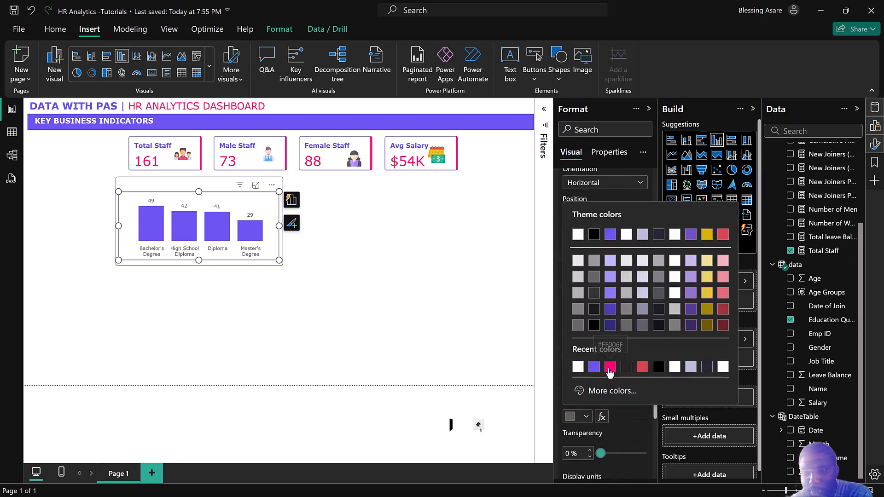
{"action": "left_click", "coordinate": [608, 367]}
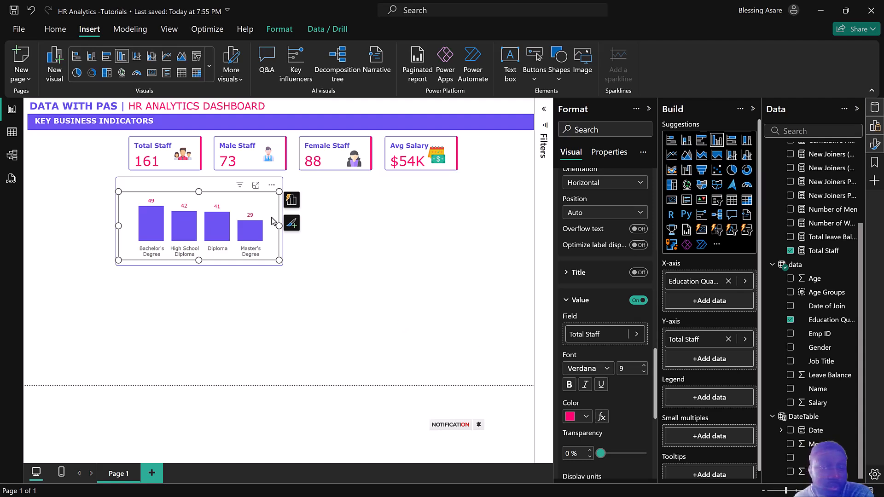
Open the axis sorting options of the column chart
{"action": "left_click", "coordinate": [273, 185]}
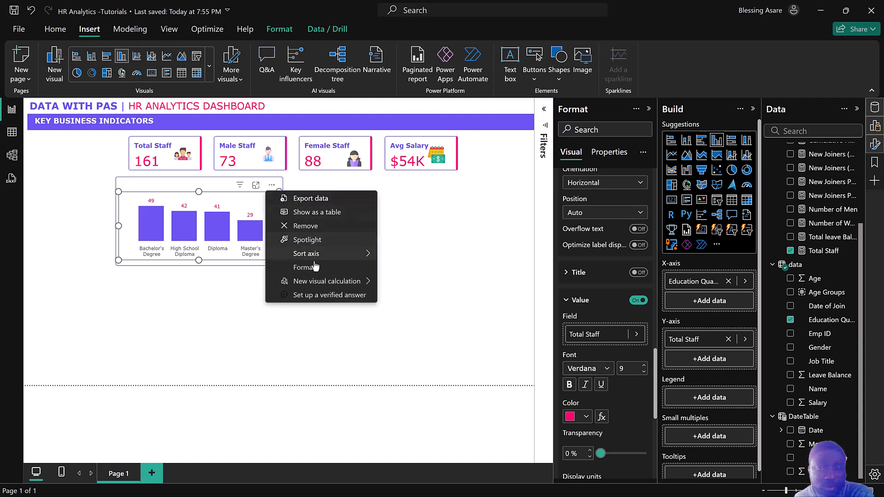
{"action": "mouse_move", "coordinate": [371, 257]}
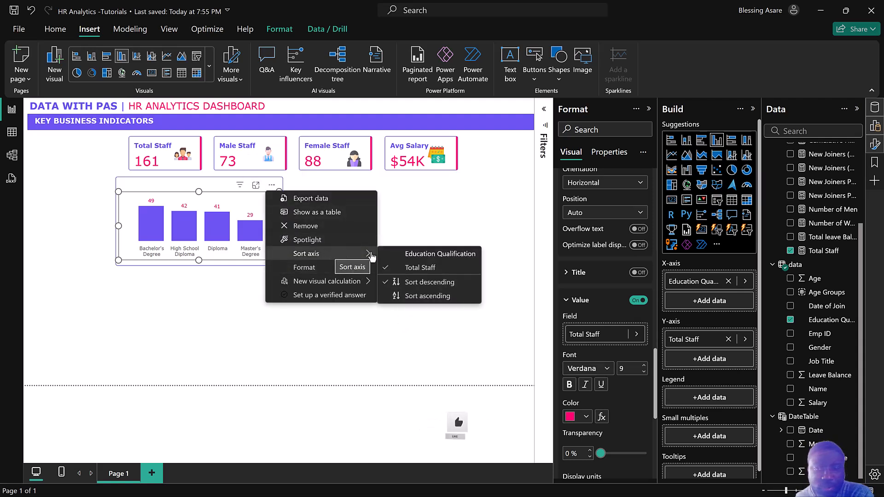
Sort the staff column chart's axis by Education Qualification
{"action": "left_click", "coordinate": [399, 253]}
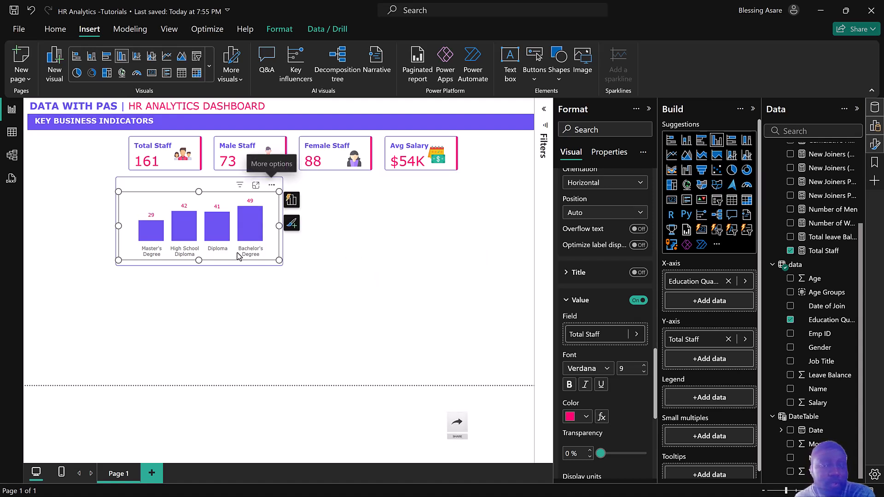
{"action": "left_click", "coordinate": [353, 257]}
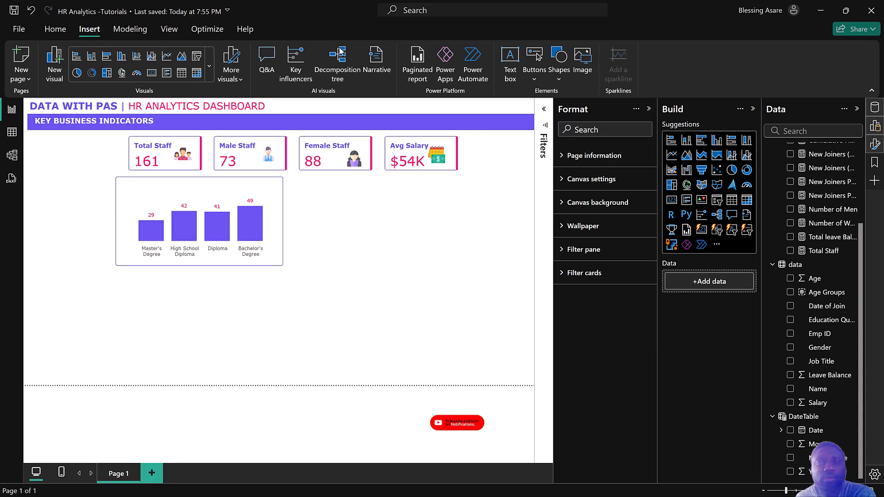
Insert a text box reading "Number of Staff by Qualification"
{"action": "left_click", "coordinate": [510, 64]}
{"action": "left_click", "coordinate": [191, 341]}
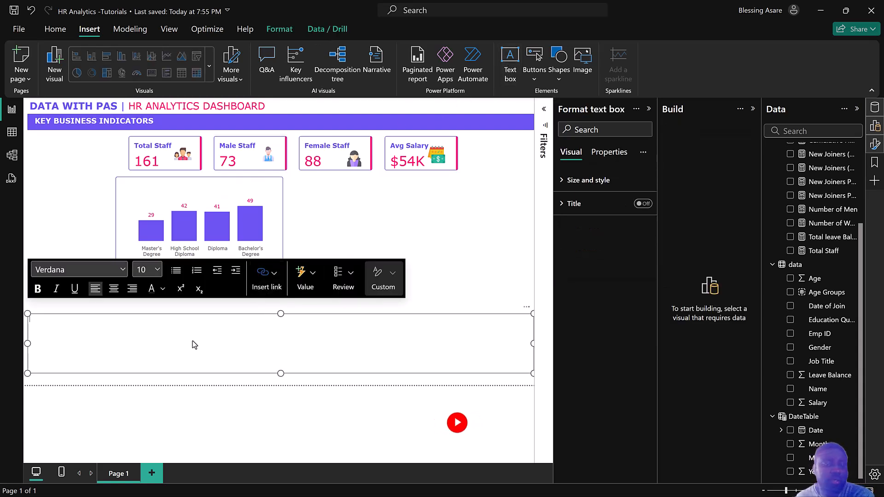
{"action": "type", "text": "Number of St"}
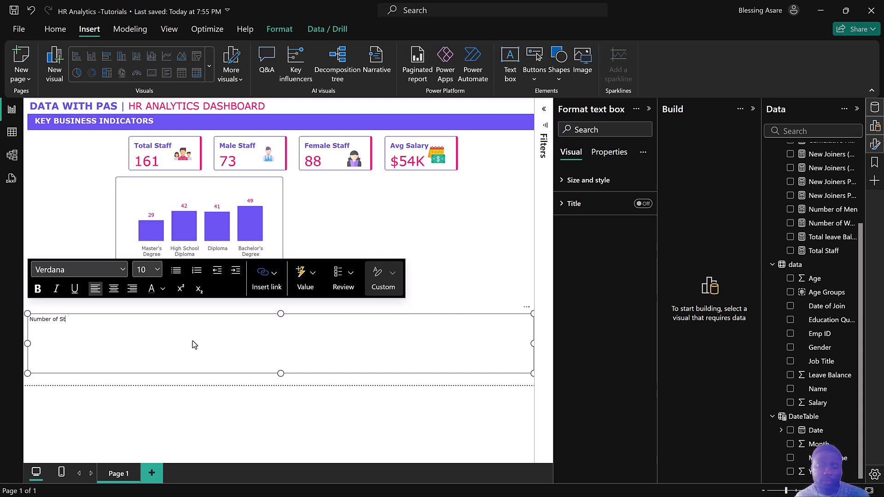
{"action": "type", "text": "aff by Qualification"}
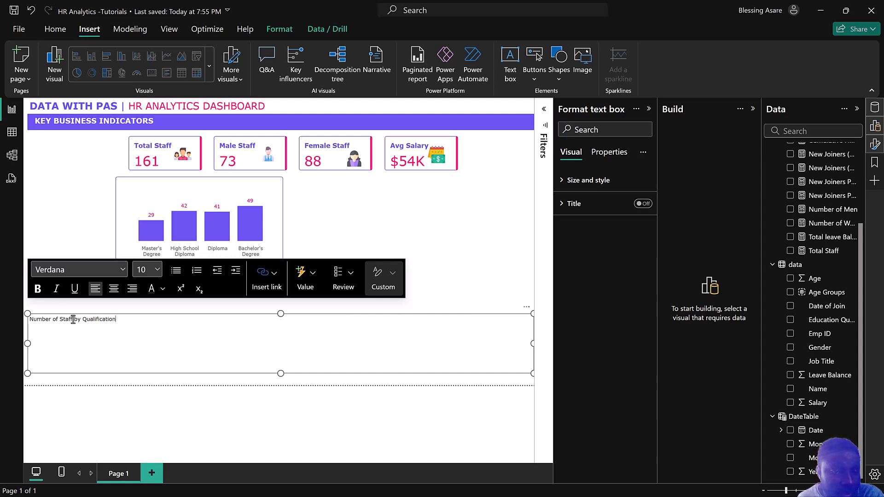
Format the whole "Number of Staff by Qualification" text as bold with font size 12
{"action": "left_click_drag", "start_coordinate": [73, 319], "coordinate": [33, 319]}
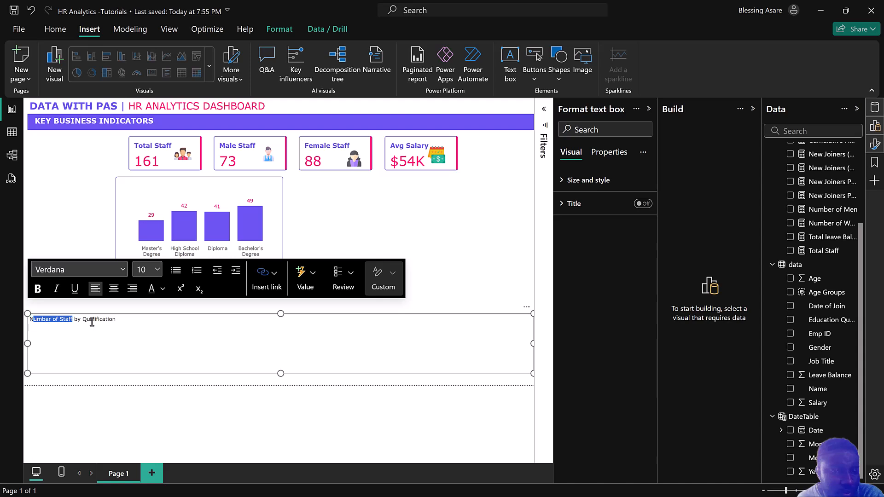
{"action": "left_click_drag", "start_coordinate": [115, 320], "coordinate": [29, 319]}
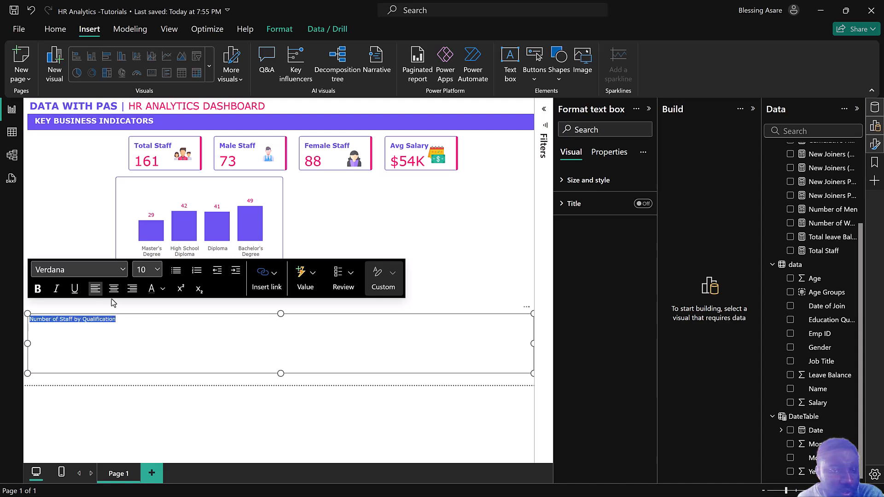
{"action": "left_click", "coordinate": [156, 272]}
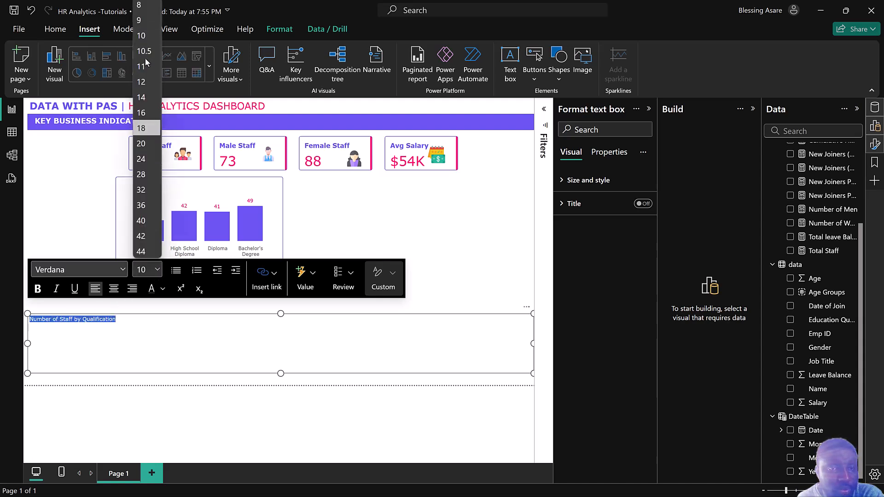
{"action": "left_click", "coordinate": [142, 82]}
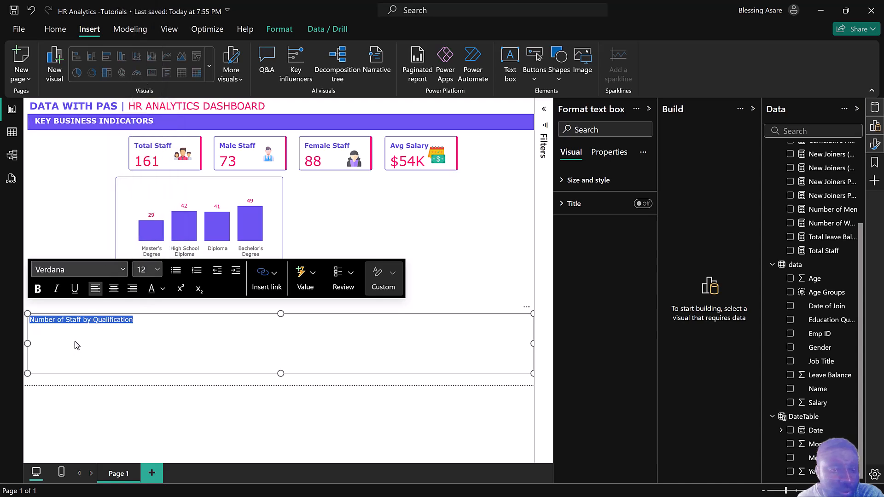
{"action": "left_click_drag", "start_coordinate": [82, 320], "coordinate": [24, 324]}
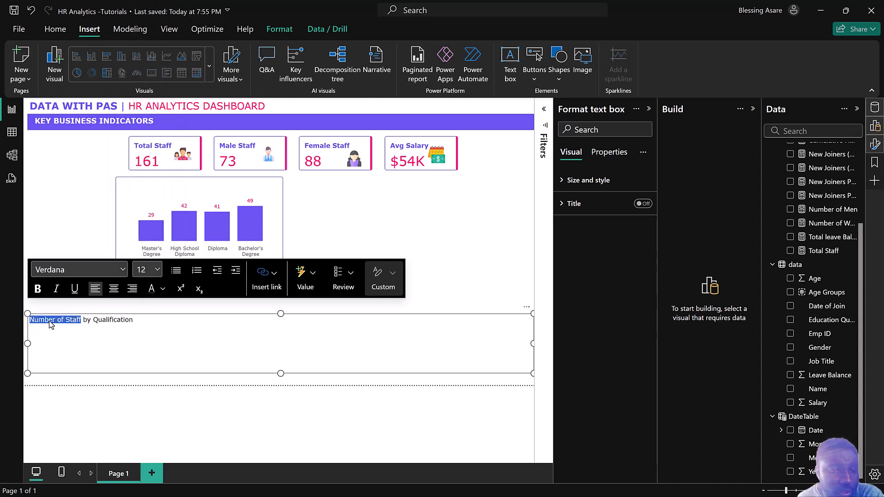
{"action": "left_click_drag", "start_coordinate": [137, 321], "coordinate": [6, 318]}
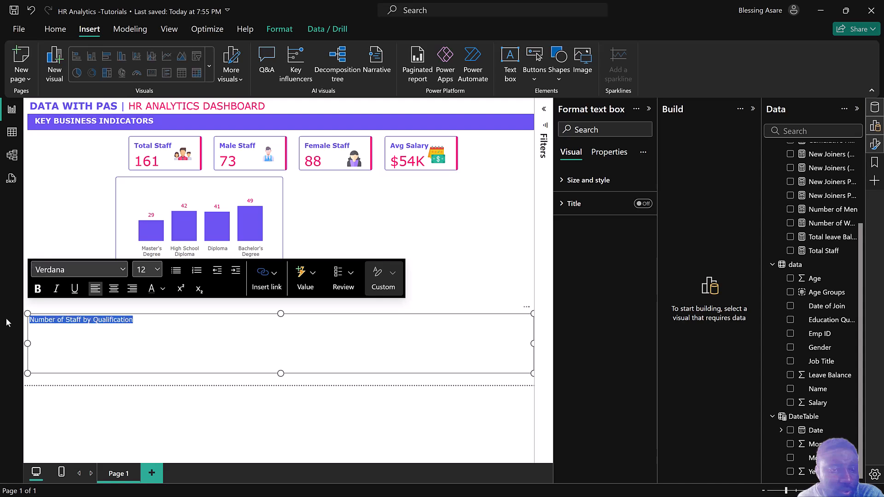
{"action": "left_click", "coordinate": [37, 289]}
Color "Number of Staff" pink and "by Qualification" purple in the text box
{"action": "left_click_drag", "start_coordinate": [85, 321], "coordinate": [17, 319]}
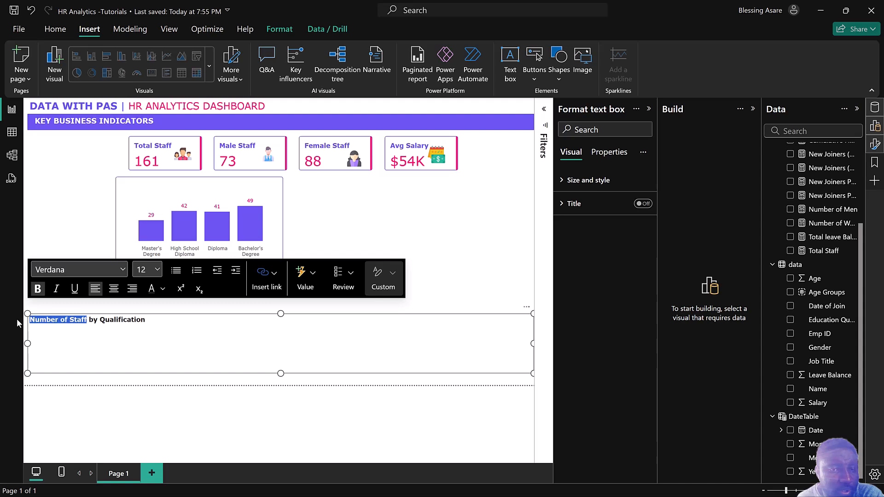
{"action": "left_click", "coordinate": [162, 289]}
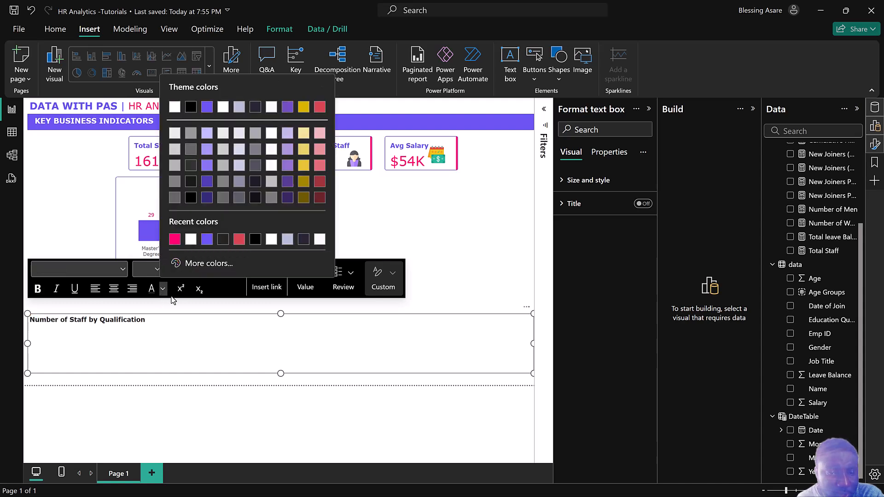
{"action": "left_click", "coordinate": [175, 241]}
{"action": "left_click", "coordinate": [103, 323]}
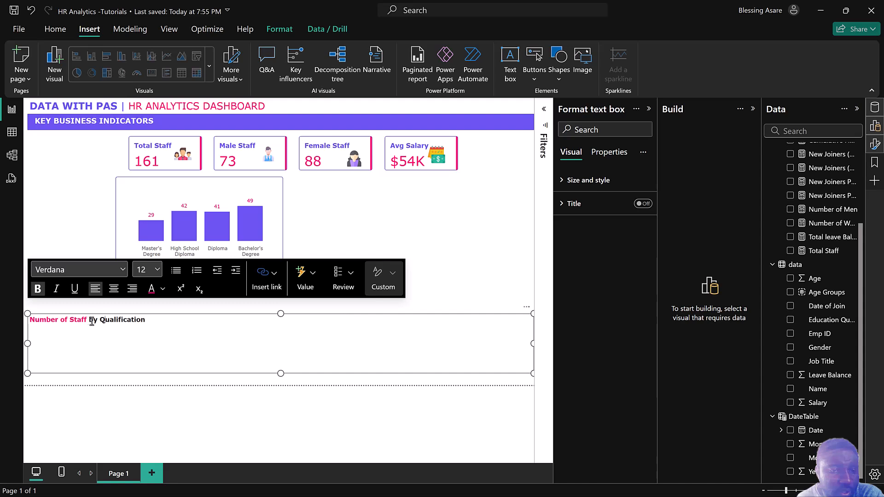
{"action": "left_click_drag", "start_coordinate": [89, 320], "coordinate": [149, 322]}
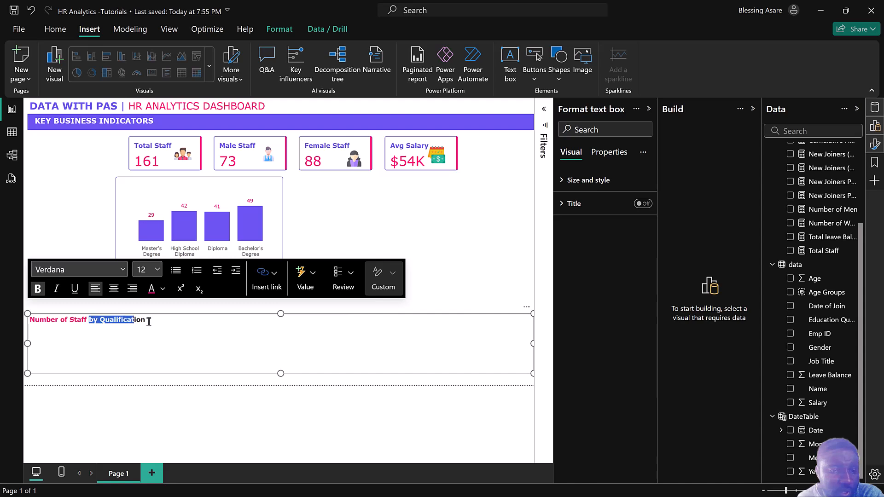
{"action": "left_click", "coordinate": [164, 289]}
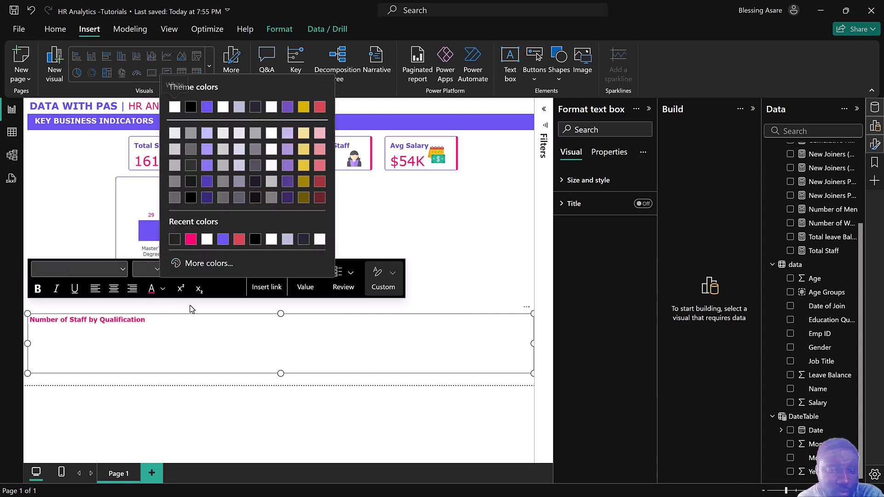
{"action": "left_click", "coordinate": [220, 239]}
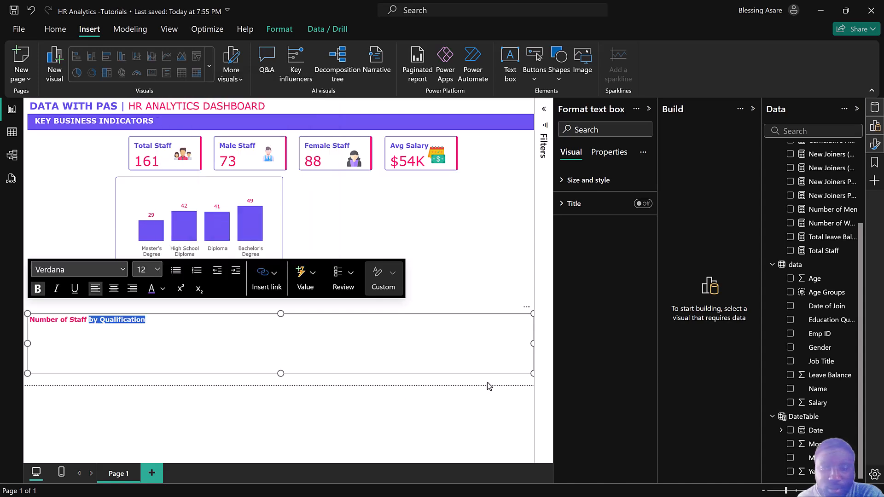
Shrink the text box to fit its text and place it above the columns as the chart's title
{"action": "left_click_drag", "start_coordinate": [533, 373], "coordinate": [261, 352]}
{"action": "left_click_drag", "start_coordinate": [197, 345], "coordinate": [152, 331]}
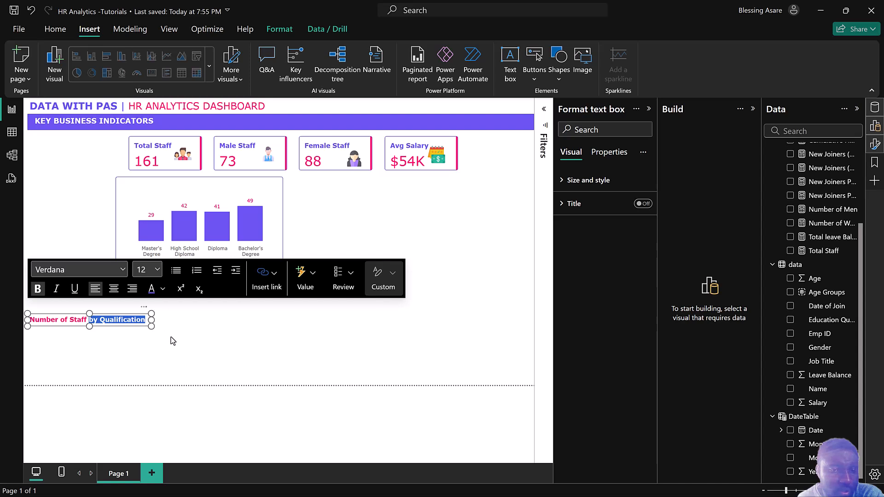
{"action": "left_click", "coordinate": [112, 328]}
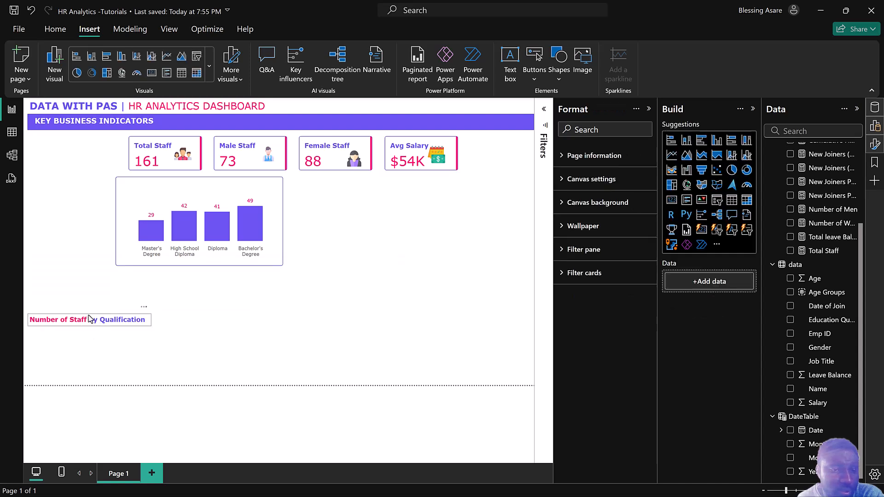
{"action": "left_click", "coordinate": [88, 318]}
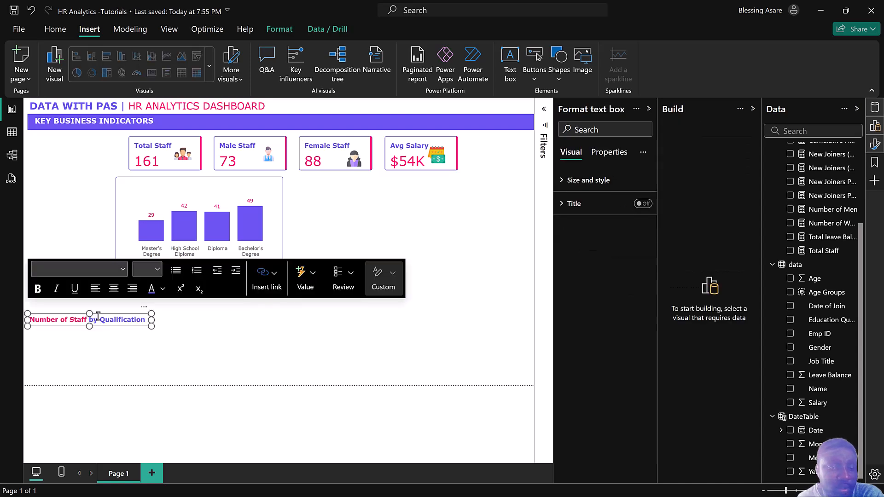
{"action": "left_click_drag", "start_coordinate": [99, 318], "coordinate": [197, 185]}
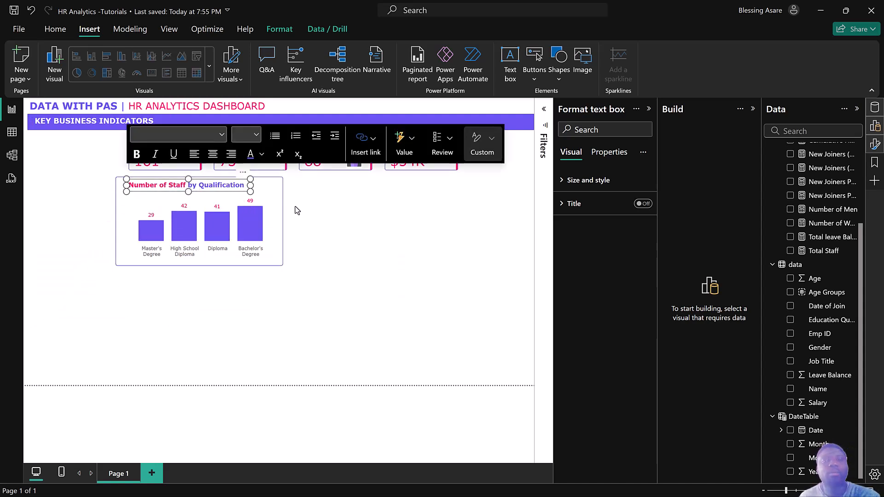
{"action": "left_click", "coordinate": [318, 210]}
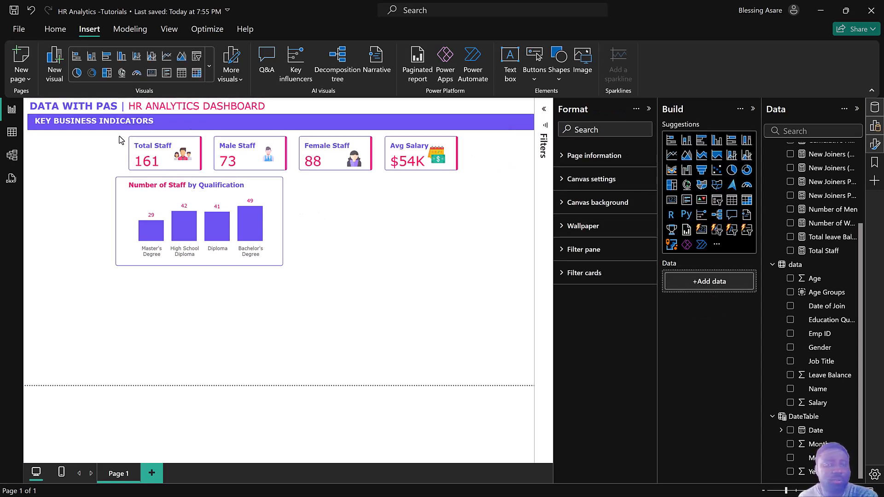
Shift all four KPI cards with their icons left to align with the left edge of the chart's frame
{"action": "left_click_drag", "start_coordinate": [403, 181], "coordinate": [522, 184]}
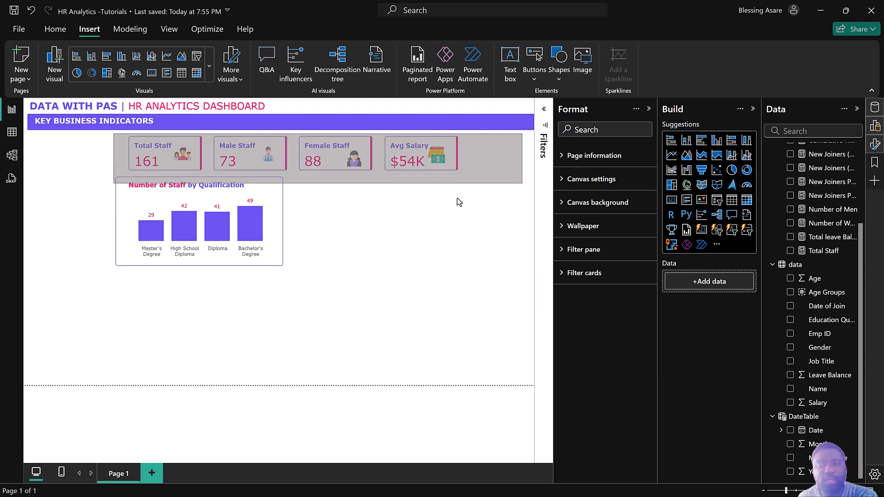
{"action": "left_click_drag", "start_coordinate": [423, 224], "coordinate": [398, 189]}
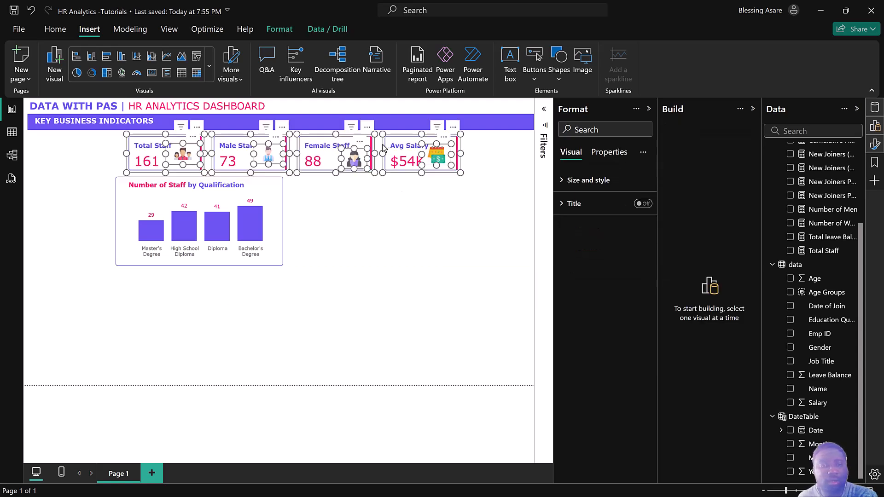
{"action": "left_click_drag", "start_coordinate": [384, 147], "coordinate": [380, 148]}
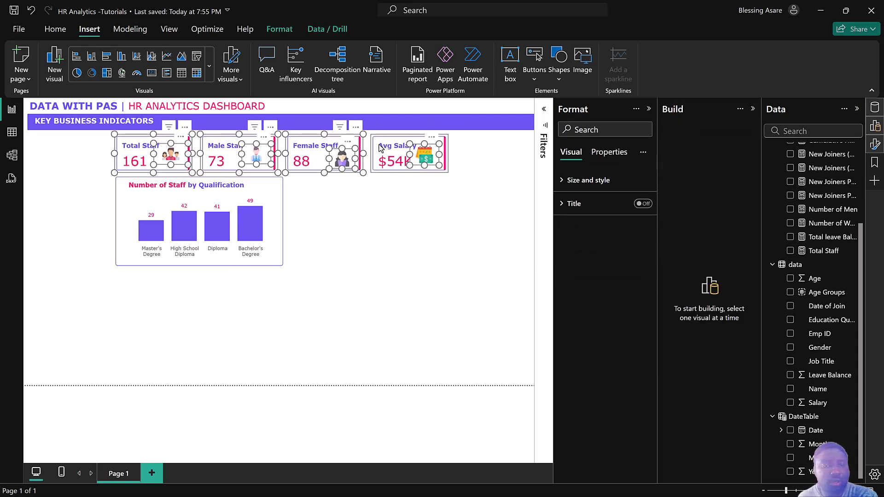
{"action": "left_click", "coordinate": [389, 223]}
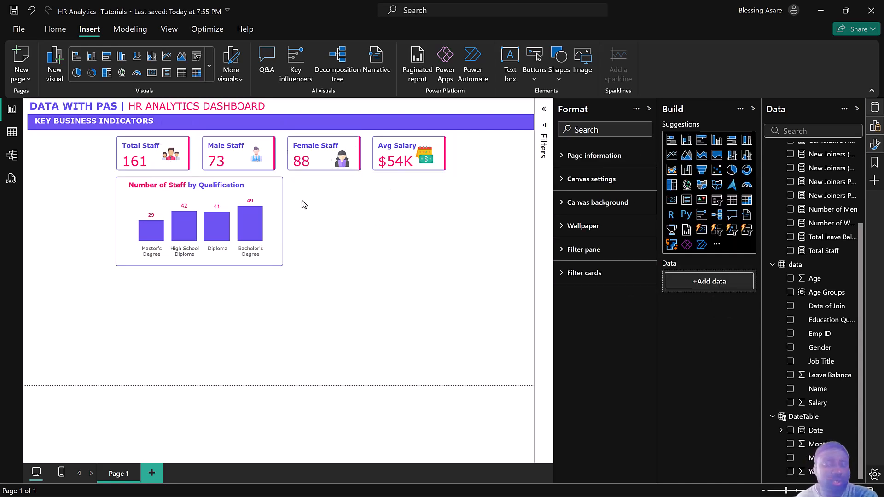
Duplicate the chart's background rectangle, place the copy to its right and widen it towards the page's right edge
{"action": "left_click", "coordinate": [280, 183]}
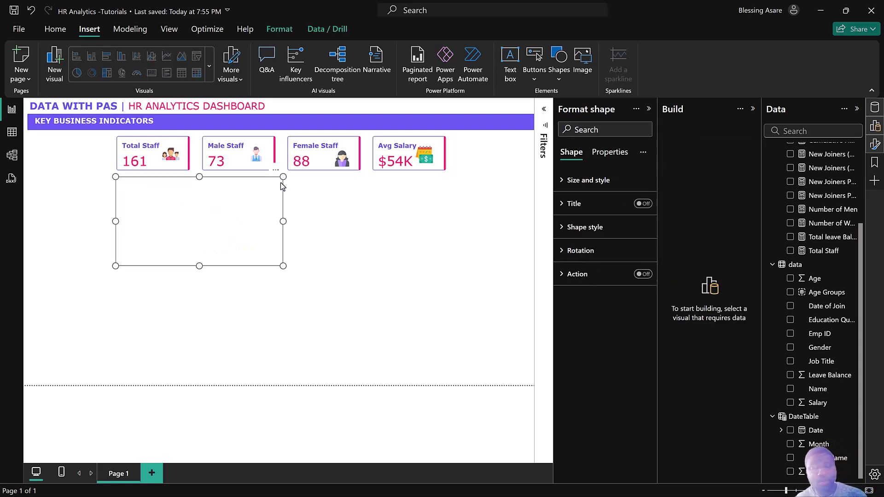
{"action": "key", "text": "ctrl+v"}
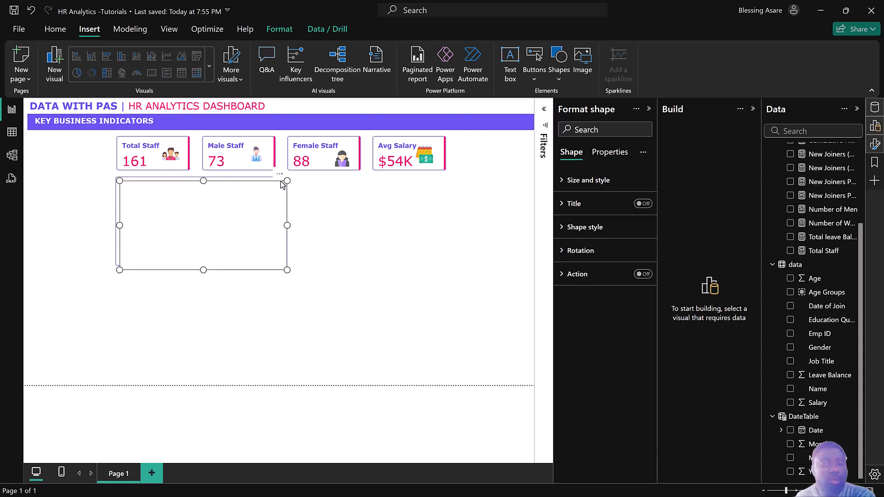
{"action": "left_click_drag", "start_coordinate": [261, 195], "coordinate": [527, 219]}
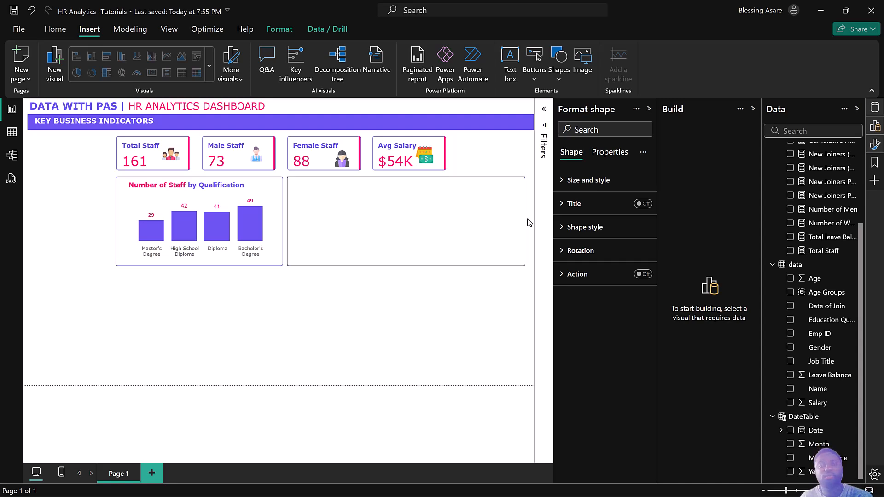
{"action": "left_click_drag", "start_coordinate": [529, 222], "coordinate": [529, 222]}
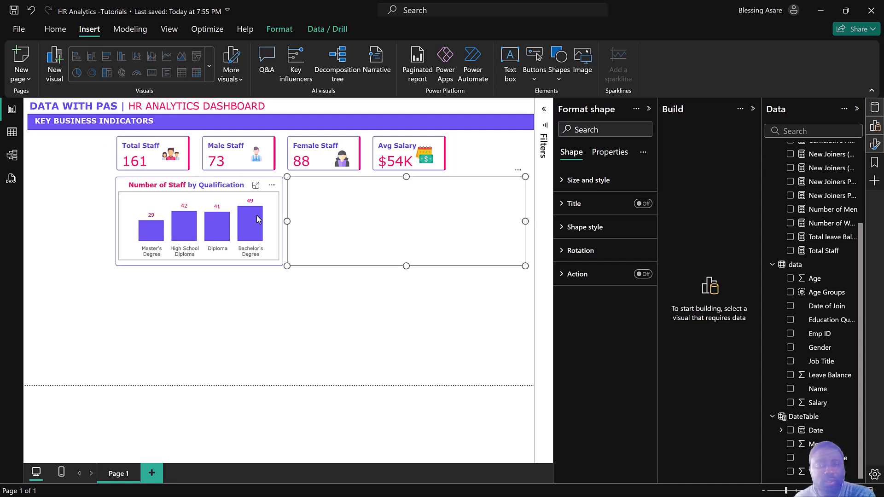
Duplicate the qualification column chart and place the copy inside the new rectangle
{"action": "left_click", "coordinate": [265, 204]}
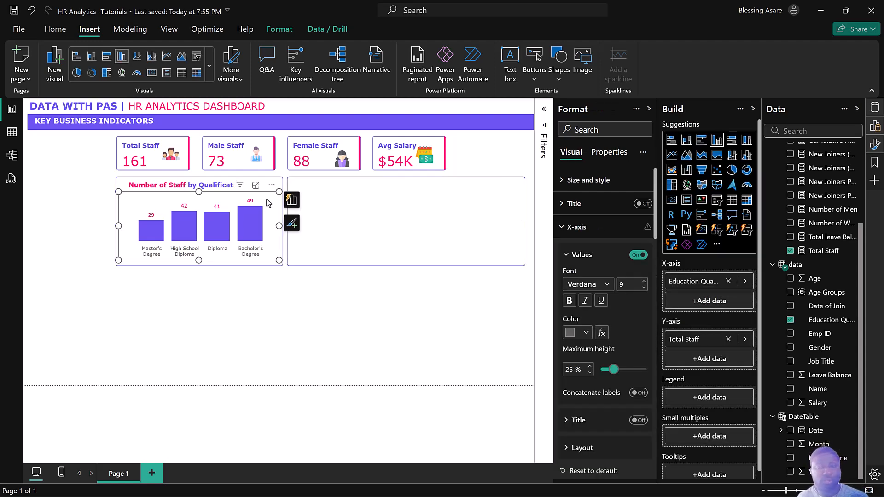
{"action": "key", "text": "ctrl+c"}
{"action": "key", "text": "ctrl+v"}
{"action": "left_click_drag", "start_coordinate": [270, 198], "coordinate": [436, 197]}
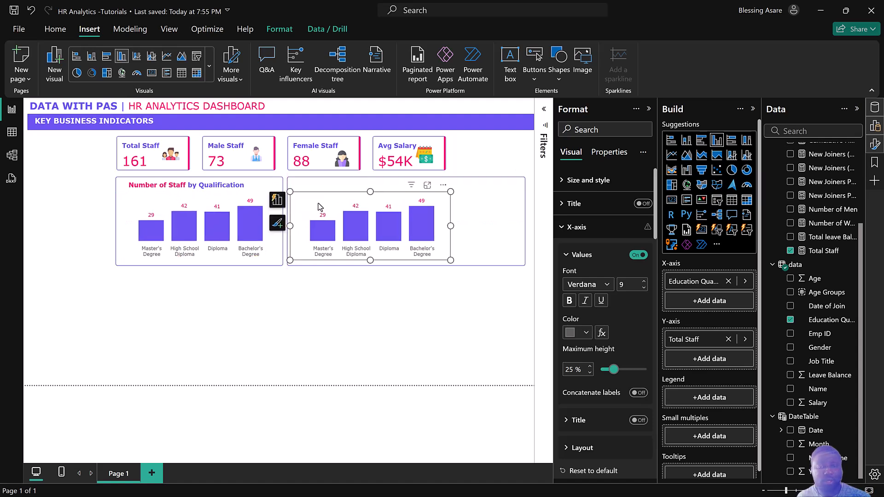
Turn off the header icons of the original qualification chart and return to its visual formatting settings
{"action": "left_click", "coordinate": [257, 204]}
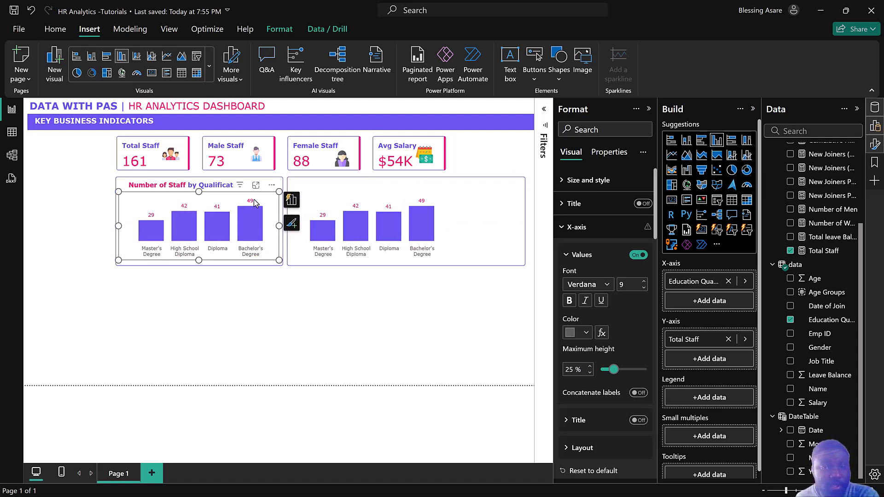
{"action": "left_click", "coordinate": [608, 156]}
{"action": "left_click", "coordinate": [645, 204]}
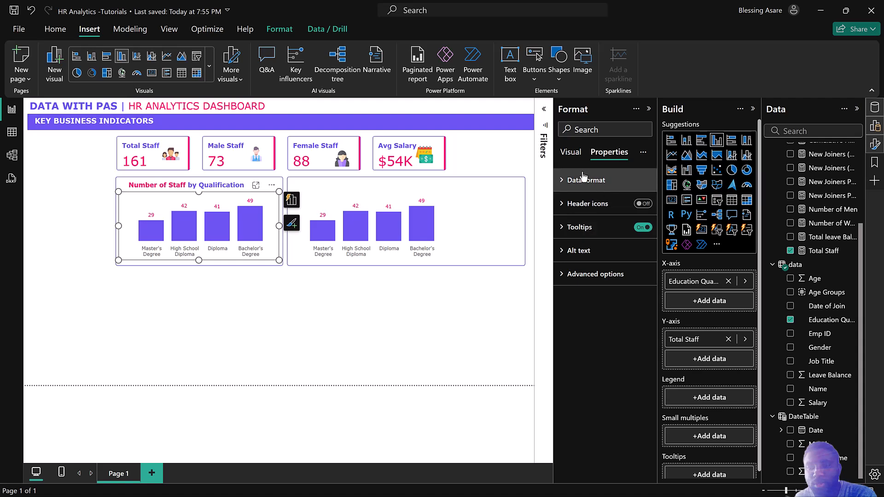
{"action": "left_click", "coordinate": [574, 154]}
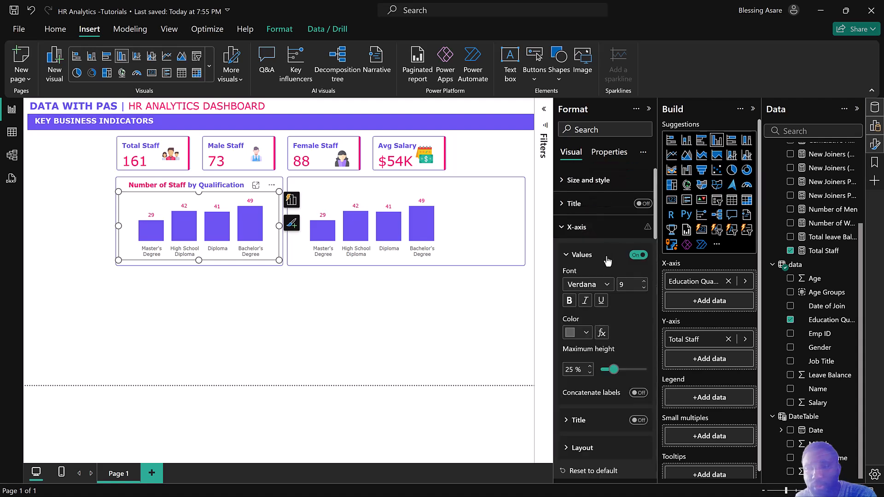
Turn off the background of the original qualification column chart
{"action": "left_click", "coordinate": [587, 180]}
{"action": "scroll", "coordinate": [635, 350], "scroll_direction": "down", "scroll_amount": 2}
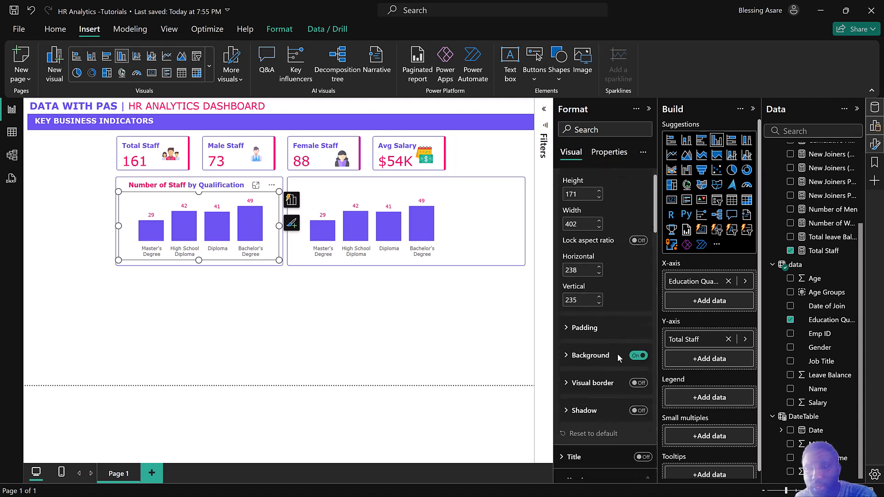
{"action": "left_click", "coordinate": [639, 342]}
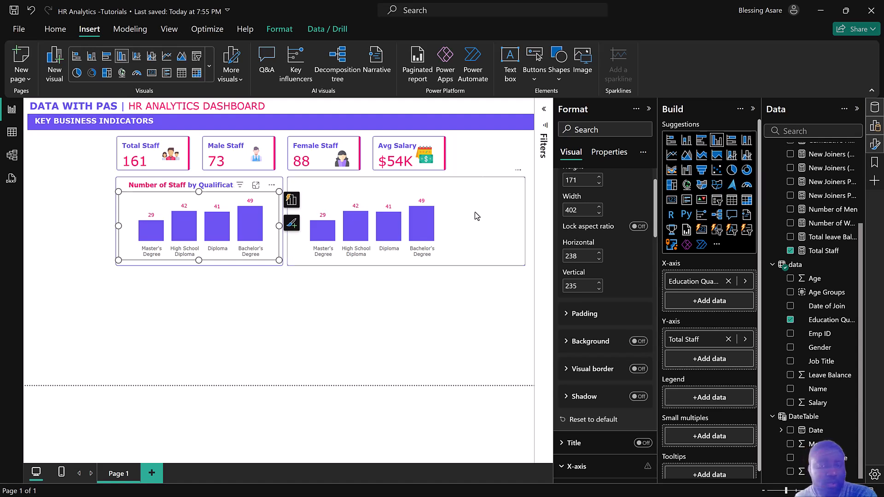
Widen the copied column chart to about 571 to fill its frame and turn off its background
{"action": "left_click", "coordinate": [444, 239]}
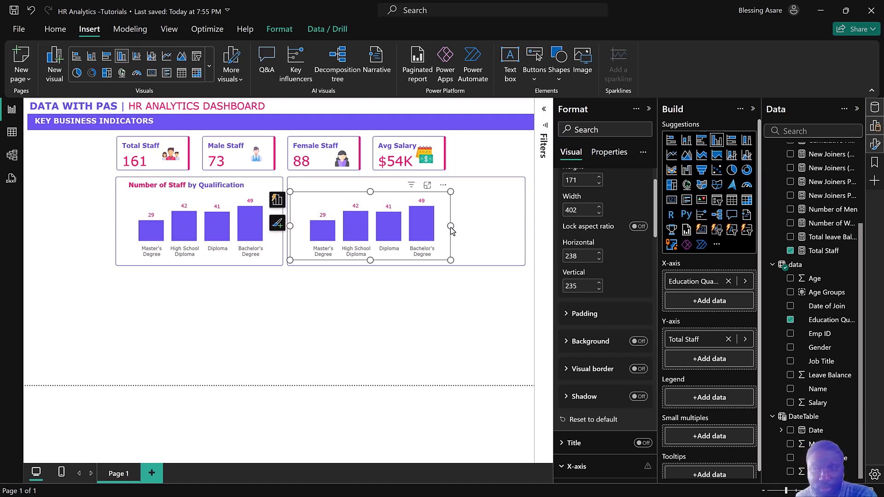
{"action": "left_click_drag", "start_coordinate": [450, 225], "coordinate": [525, 225]}
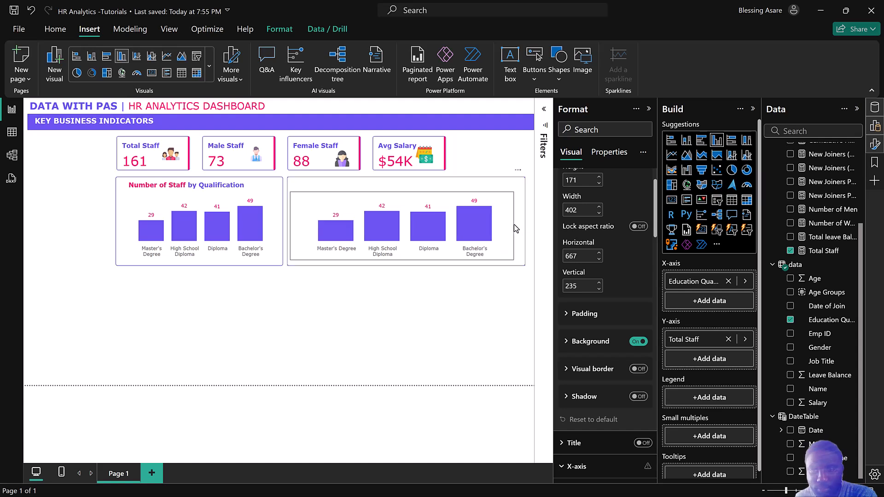
{"action": "left_click", "coordinate": [643, 342]}
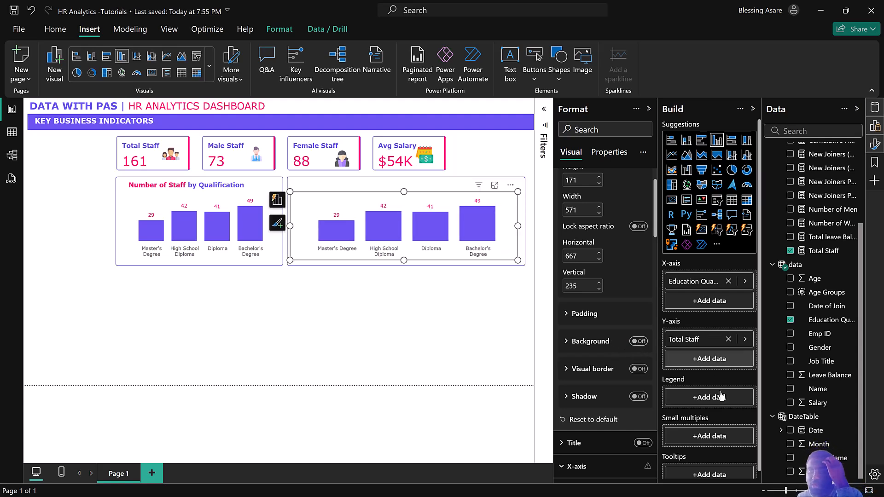
Replace the education qualification field with Job Title on the copied chart's X-axis
{"action": "left_click", "coordinate": [790, 319]}
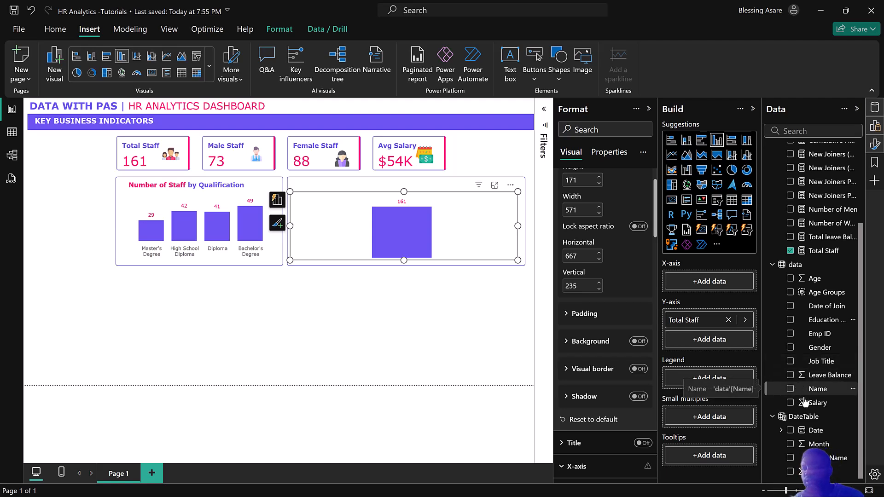
{"action": "left_click", "coordinate": [790, 362]}
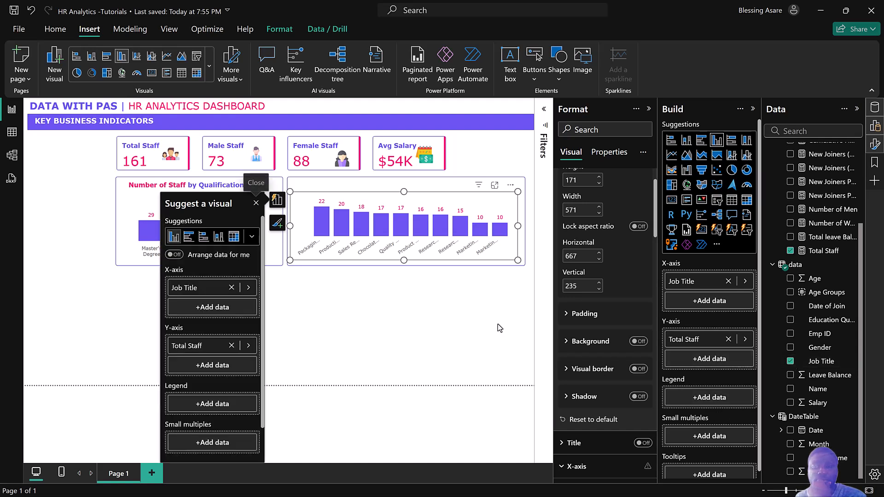
Sort the copied chart's axis by Job Title and dismiss the visual suggestions
{"action": "left_click", "coordinate": [510, 186]}
{"action": "mouse_move", "coordinate": [561, 257]}
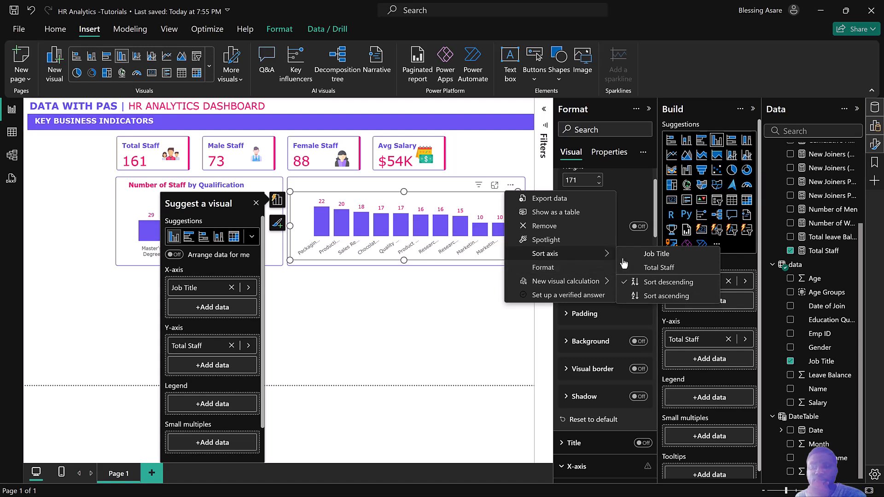
{"action": "left_click", "coordinate": [649, 258]}
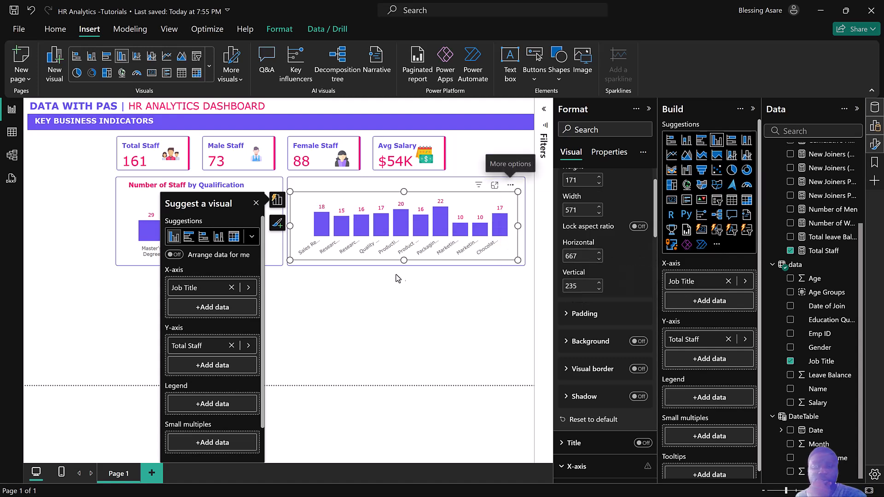
{"action": "key", "text": "Escape"}
{"action": "left_click", "coordinate": [407, 201]}
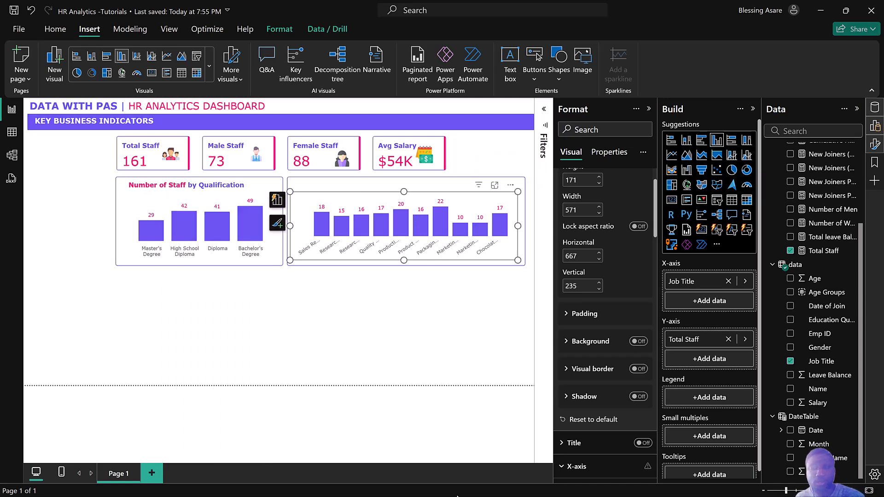
Switch to the HR Analytics report window to check the reference dashboard, and return to the tutorial report
{"action": "key", "text": "super"}
{"action": "mouse_move", "coordinate": [513, 484]}
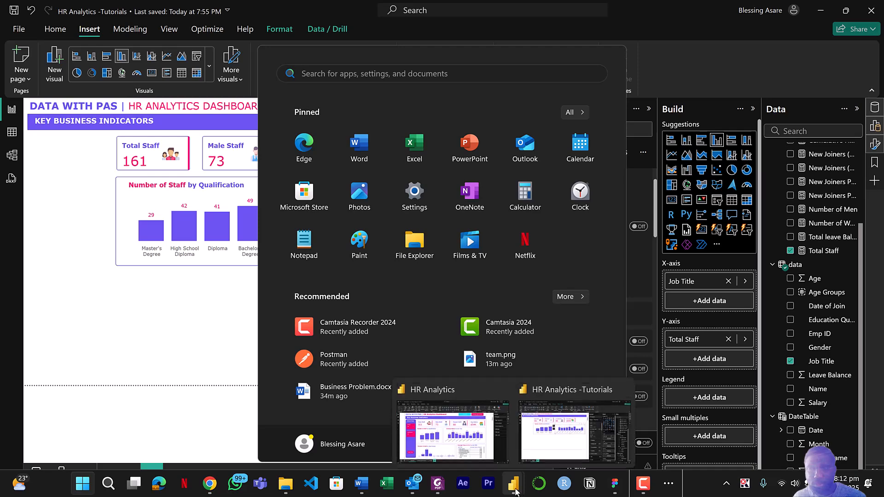
{"action": "left_click", "coordinate": [449, 435]}
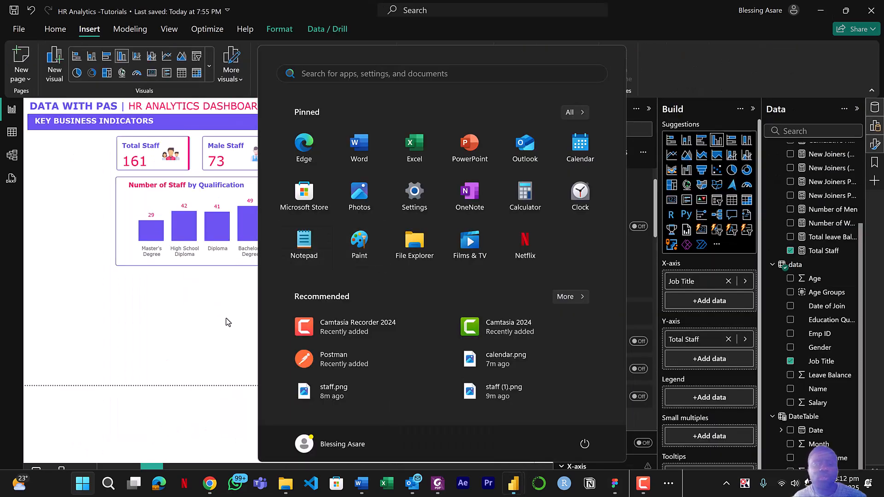
{"action": "left_click", "coordinate": [226, 319]}
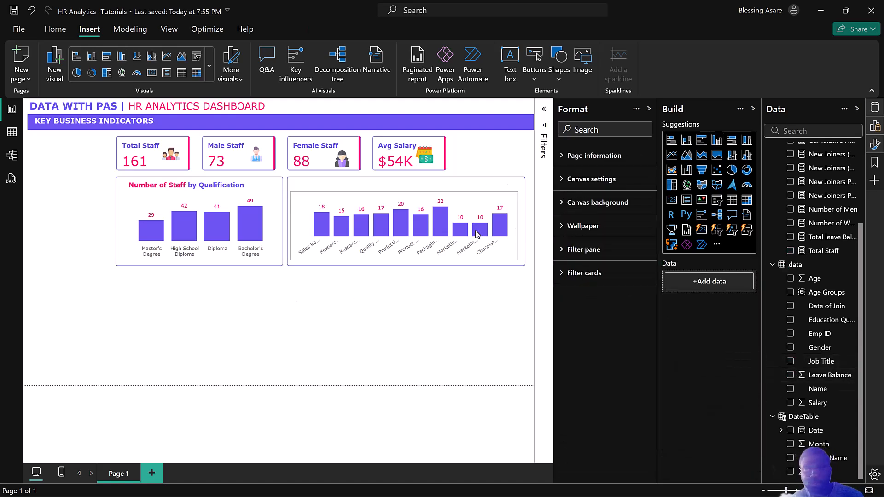
Re-add Job Title to the copied chart's X-axis and replace Total Staff with Avg Salary on its Y-axis
{"action": "left_click", "coordinate": [502, 247]}
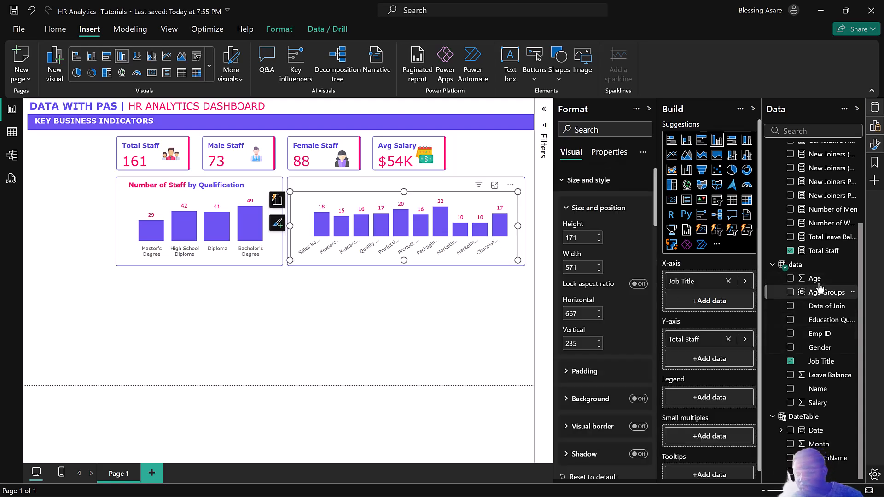
{"action": "left_click", "coordinate": [791, 363]}
{"action": "left_click", "coordinate": [791, 360]}
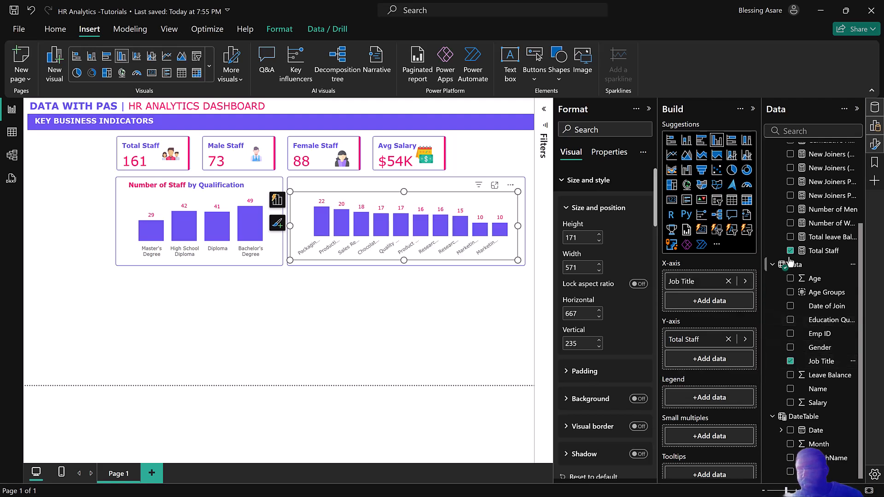
{"action": "left_click", "coordinate": [791, 251]}
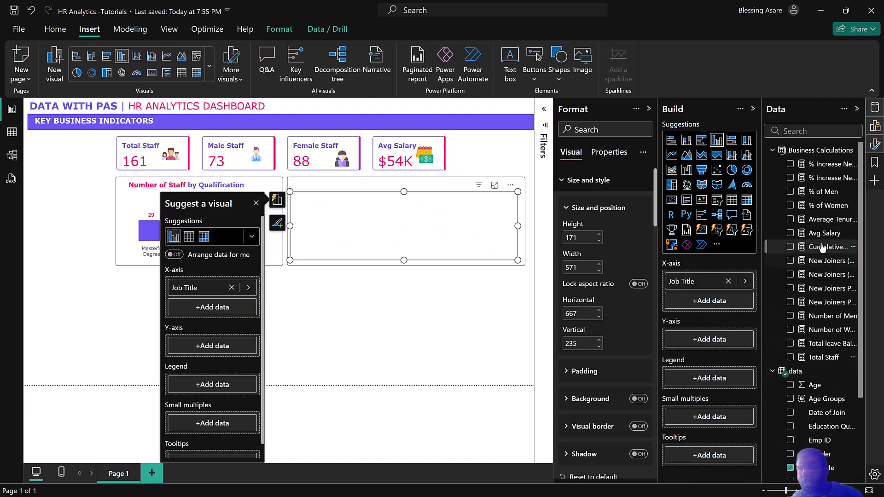
{"action": "left_click", "coordinate": [791, 234]}
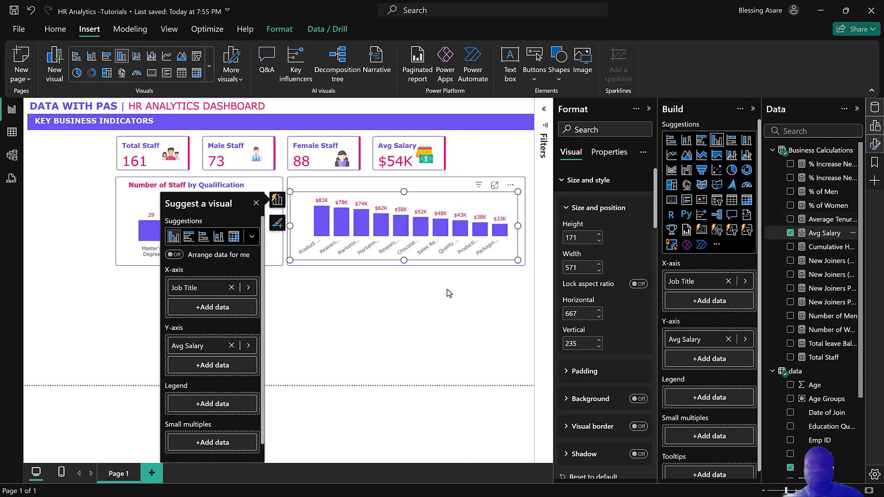
{"action": "left_click", "coordinate": [415, 303]}
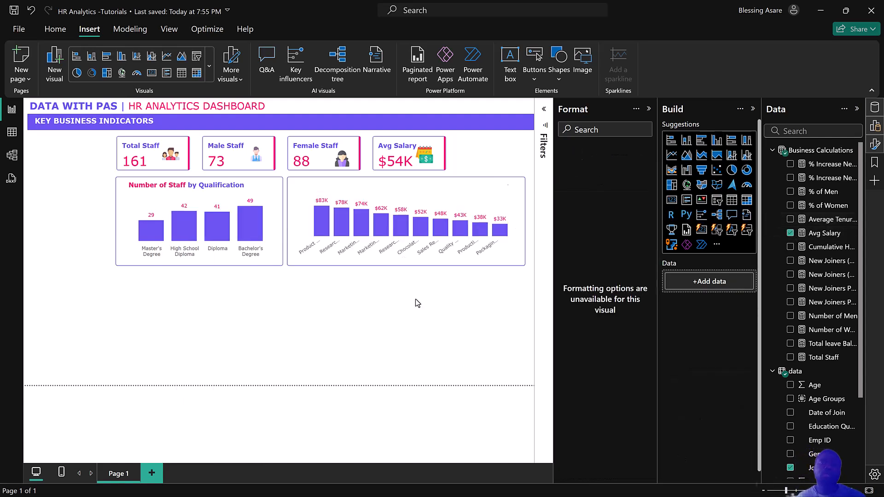
Widen the Avg Salary chart slightly to about 575 and change it to a stacked column chart
{"action": "left_click", "coordinate": [482, 206]}
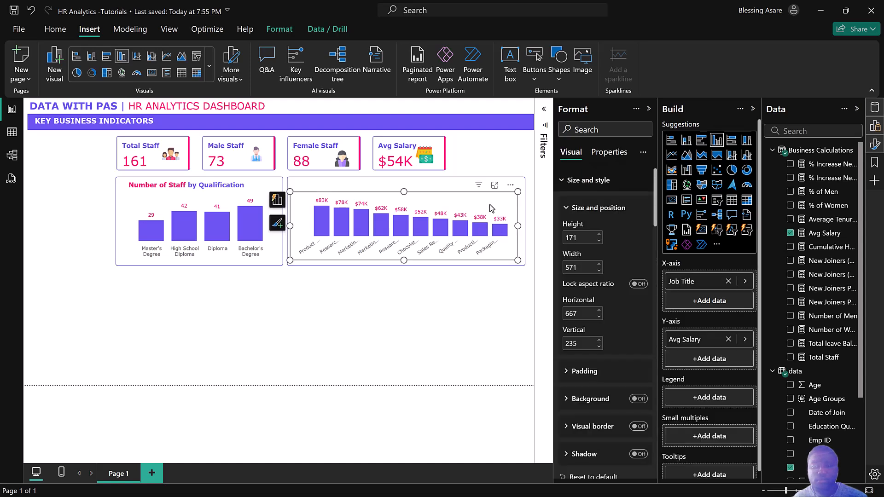
{"action": "left_click_drag", "start_coordinate": [518, 192], "coordinate": [520, 194]}
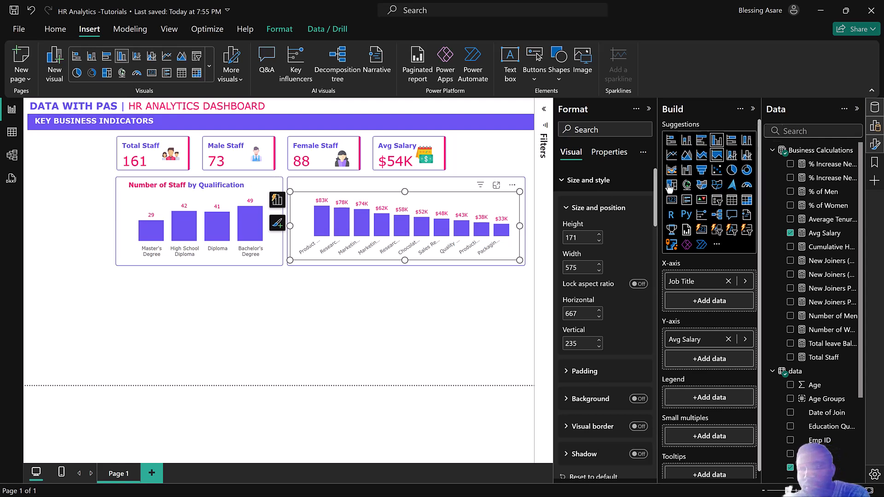
{"action": "left_click", "coordinate": [686, 141]}
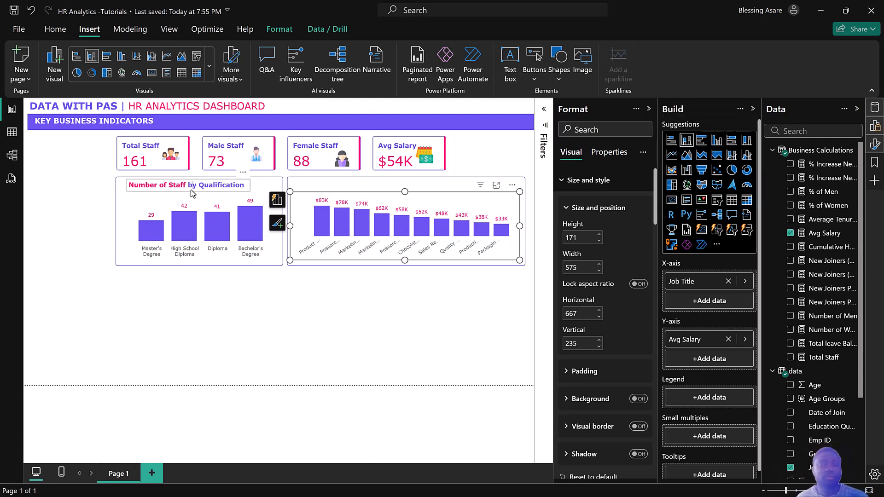
Duplicate the "Number of Staff by Qualification" title and place the copy above the Avg Salary chart
{"action": "left_click", "coordinate": [193, 193]}
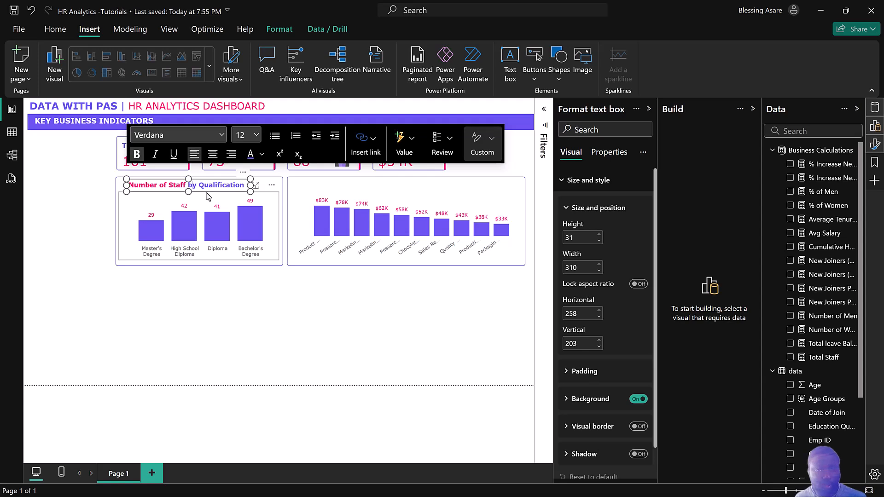
{"action": "left_click_drag", "start_coordinate": [230, 194], "coordinate": [297, 193]}
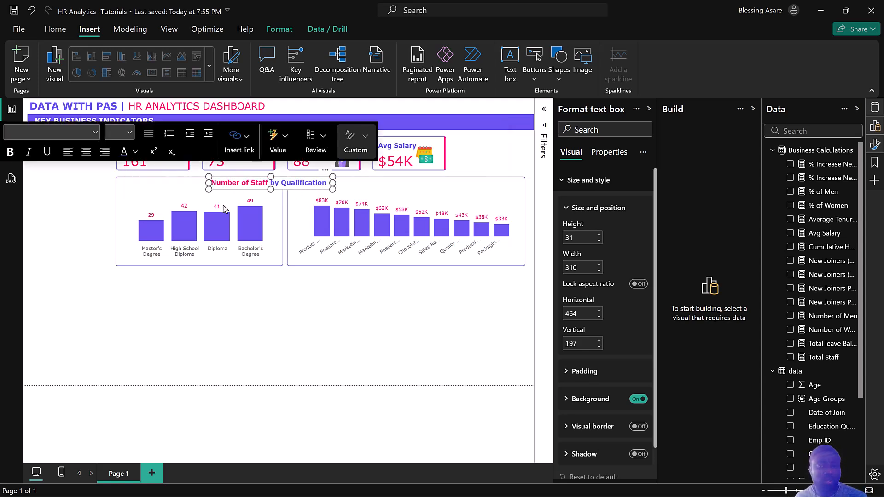
{"action": "key", "text": "ctrl+z"}
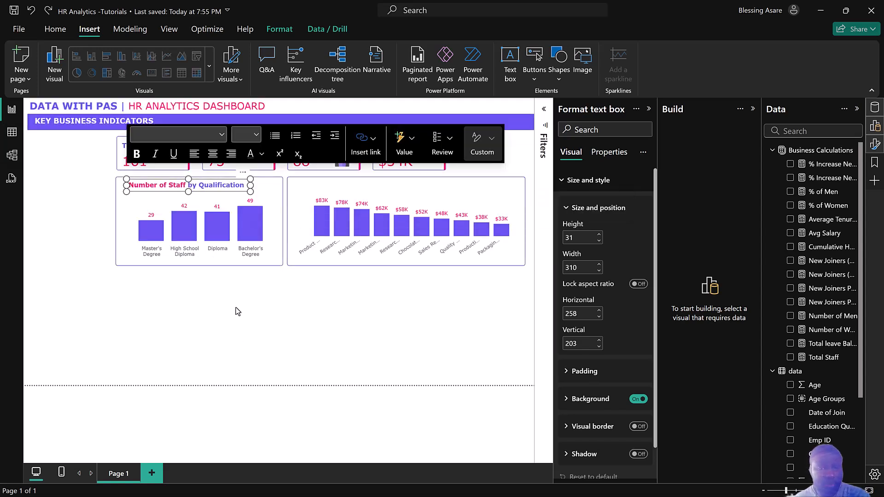
{"action": "left_click_drag", "start_coordinate": [236, 181], "coordinate": [407, 184]}
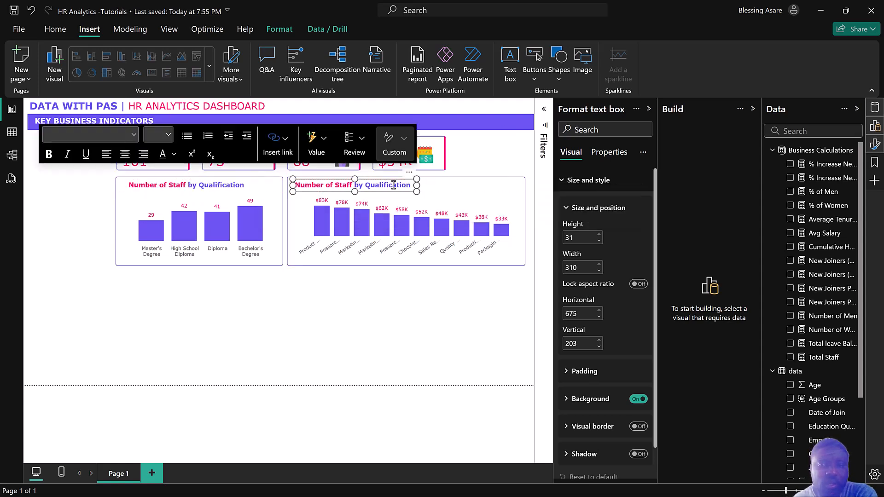
Change the copied title's text to "Average Salary by Job Title", keeping its two-colour formatting
{"action": "left_click", "coordinate": [354, 185]}
{"action": "left_click_drag", "start_coordinate": [354, 186], "coordinate": [298, 185]}
{"action": "key", "text": "BackSpace"}
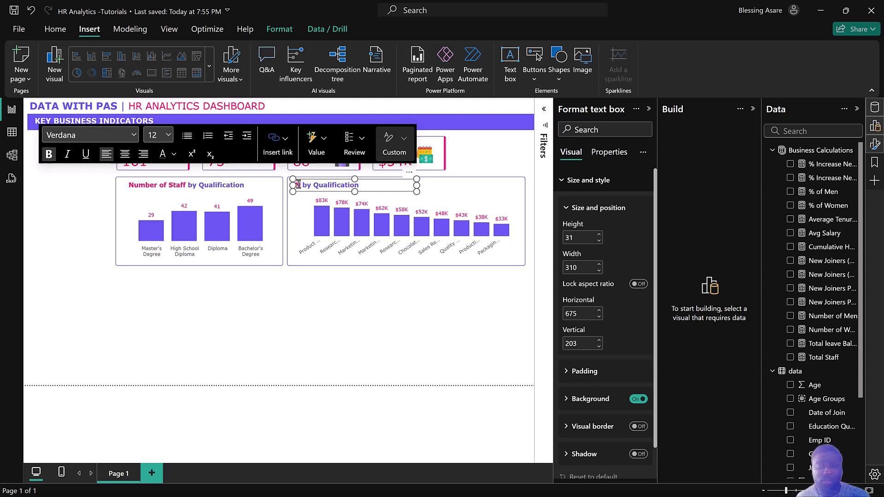
{"action": "type", "text": "A"}
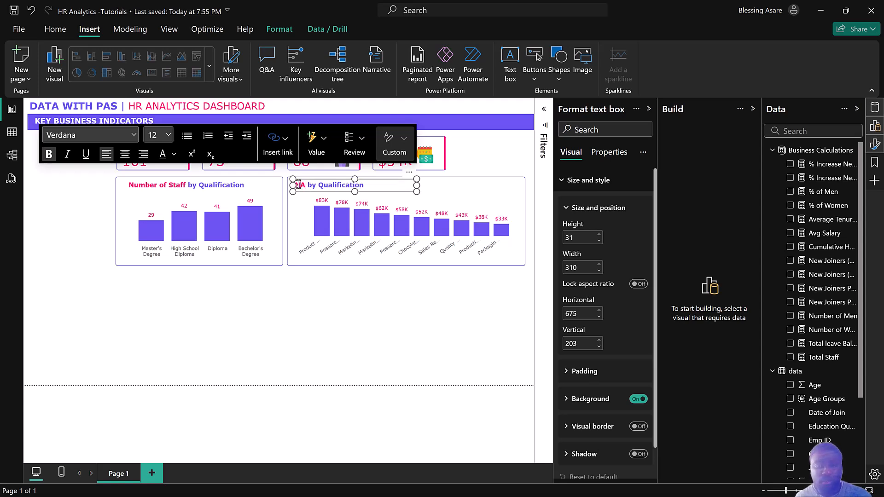
{"action": "key", "text": "BackSpace"}
{"action": "key", "text": "BackSpace"}
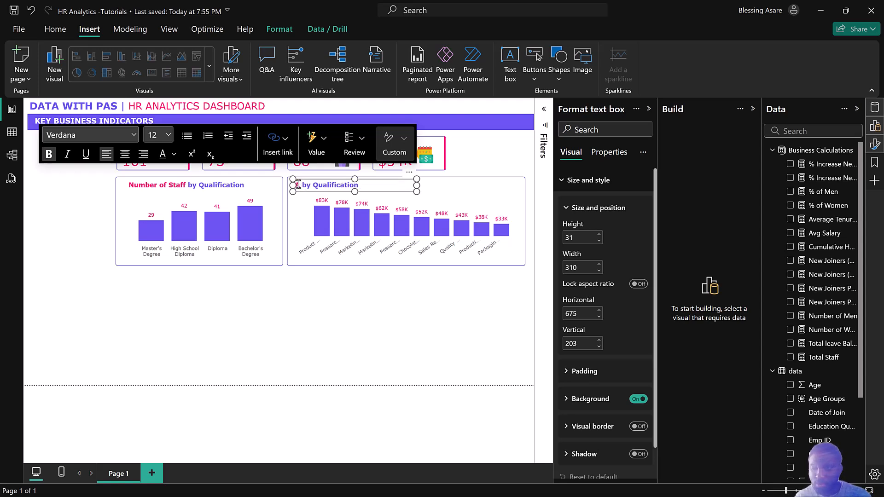
{"action": "type", "text": "Average S"}
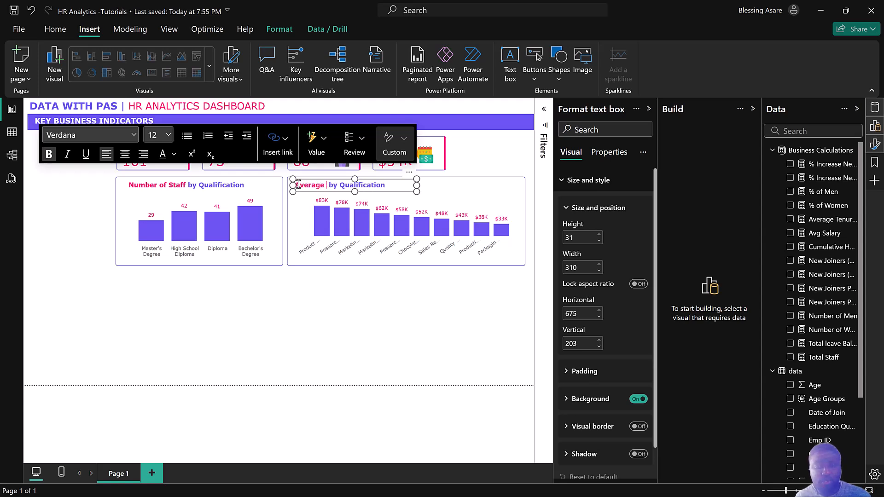
{"action": "type", "text": "alary"}
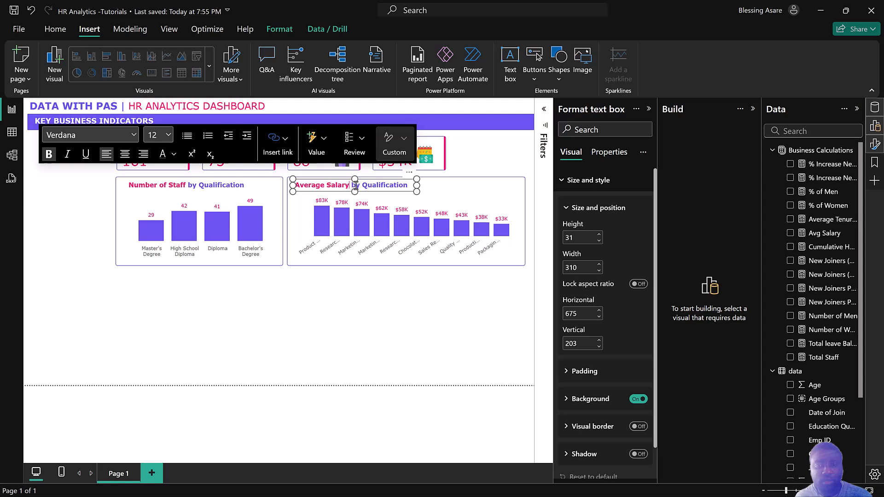
{"action": "left_click_drag", "start_coordinate": [363, 186], "coordinate": [407, 186]}
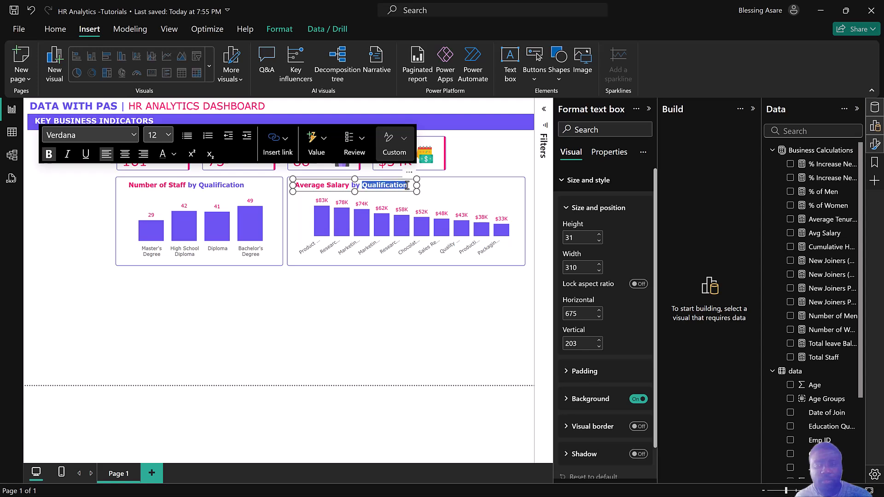
{"action": "type", "text": "Job Title"}
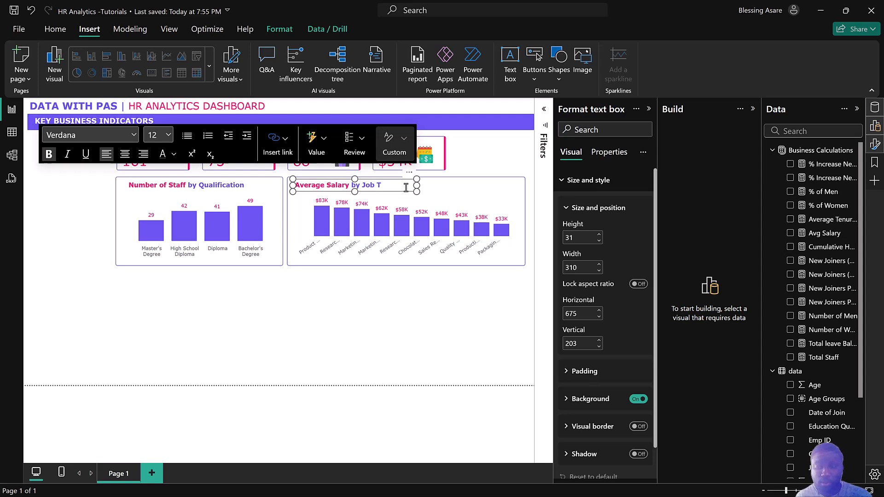
{"action": "left_click", "coordinate": [395, 297]}
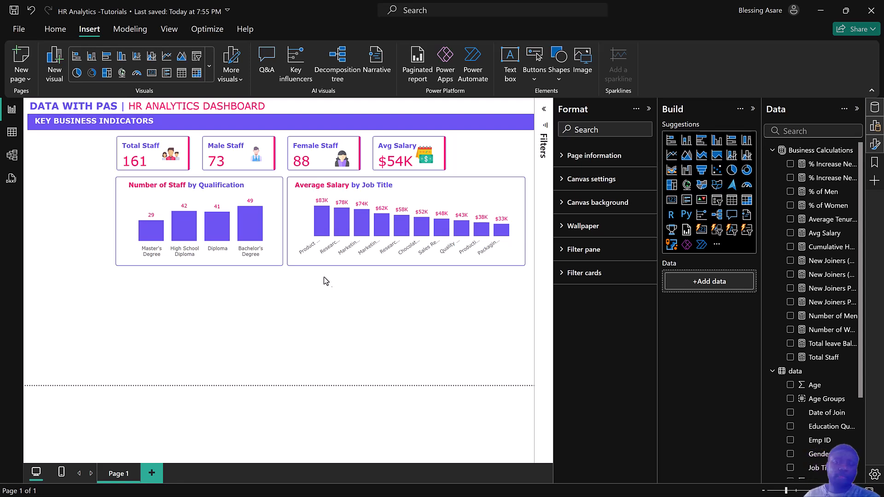
Extend the background rectangles of both charts downward to a height of about 240
{"action": "left_click", "coordinate": [200, 266]}
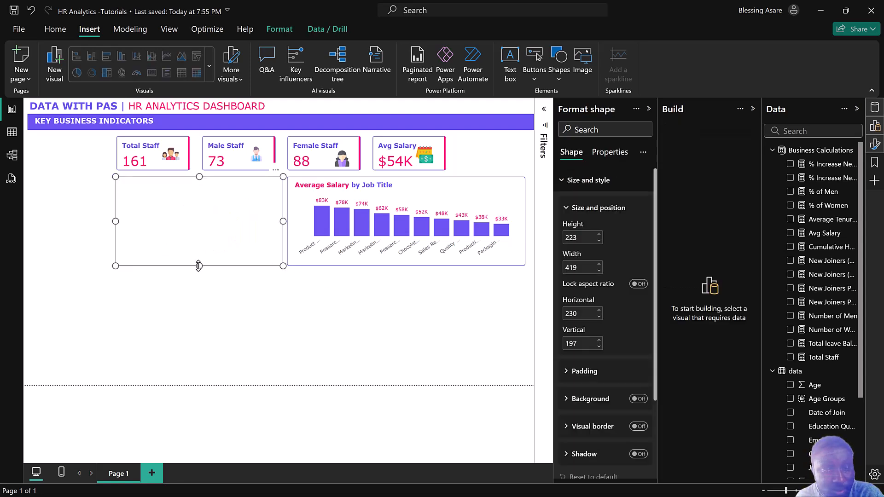
{"action": "left_click", "coordinate": [306, 264]}
{"action": "left_click_drag", "start_coordinate": [406, 266], "coordinate": [408, 273]}
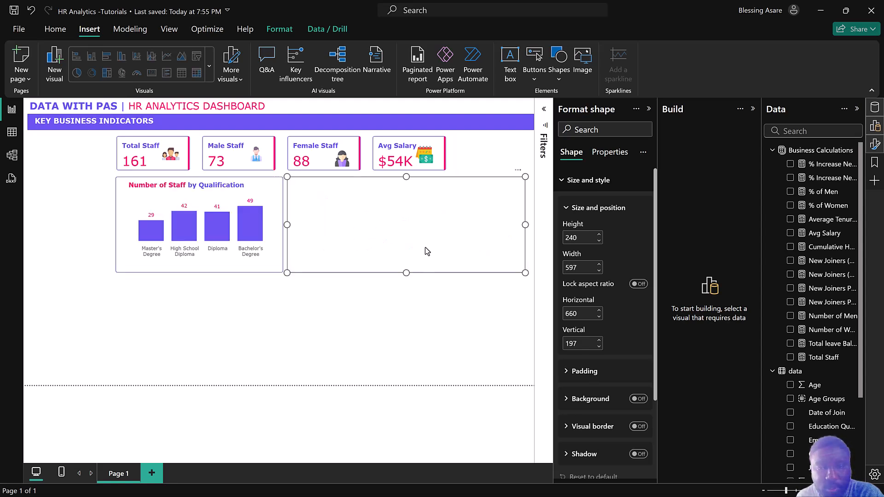
Extend the Avg Salary chart downward inside its frame to a height of about 193
{"action": "left_click", "coordinate": [408, 311]}
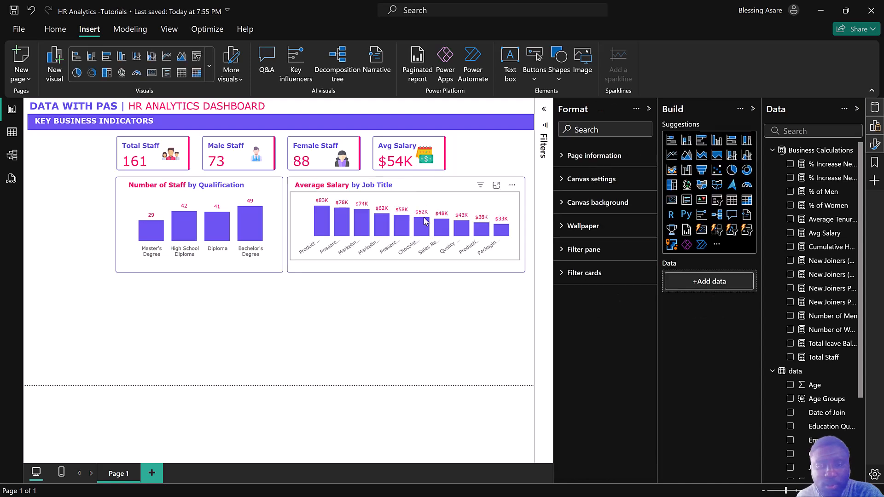
{"action": "left_click", "coordinate": [413, 265]}
{"action": "left_click_drag", "start_coordinate": [405, 261], "coordinate": [410, 272]}
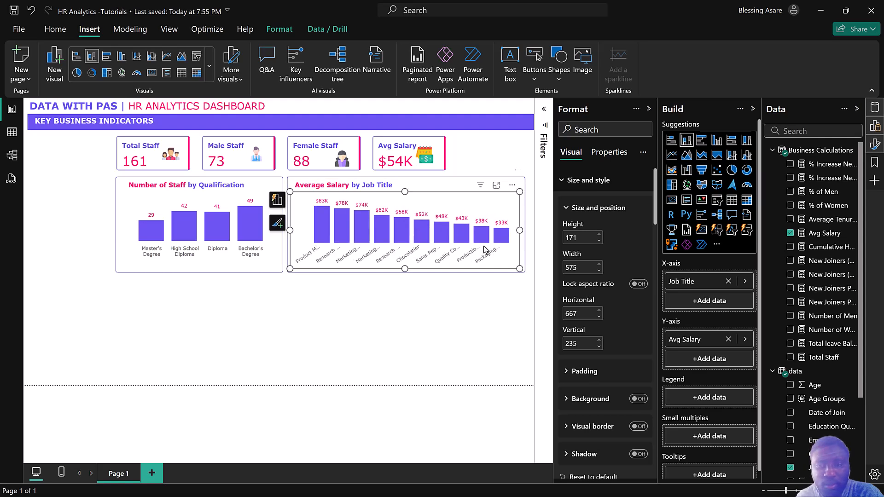
{"action": "left_click", "coordinate": [200, 321]}
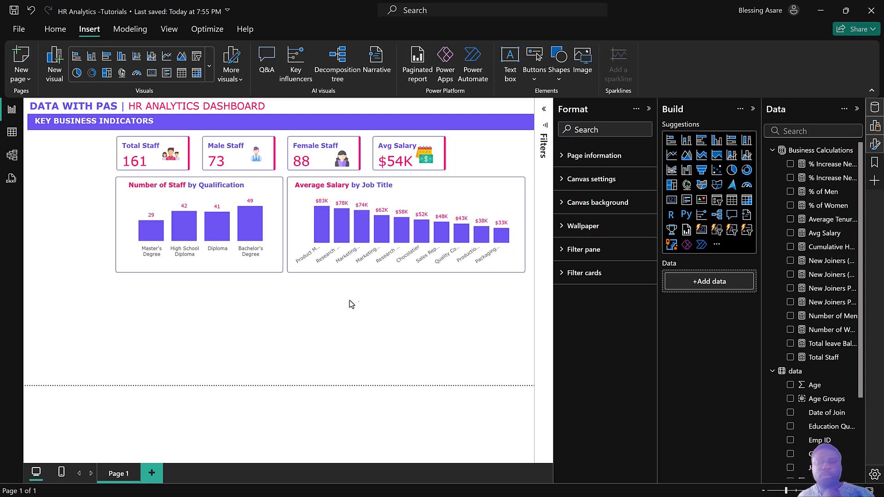
Switch to the finished HR Analytics report to examine its Overview page layout, and return to the tutorial report
{"action": "key", "text": "super"}
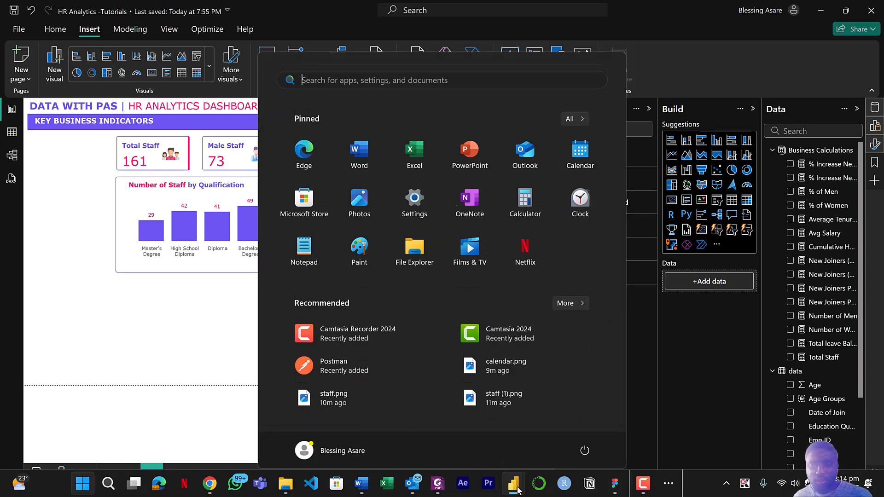
{"action": "mouse_move", "coordinate": [512, 484]}
{"action": "left_click", "coordinate": [486, 440]}
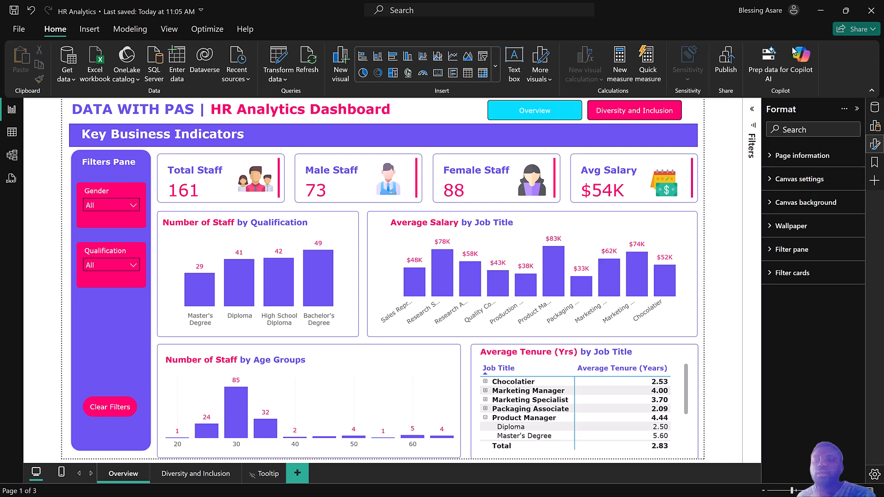
{"action": "left_click", "coordinate": [812, 15]}
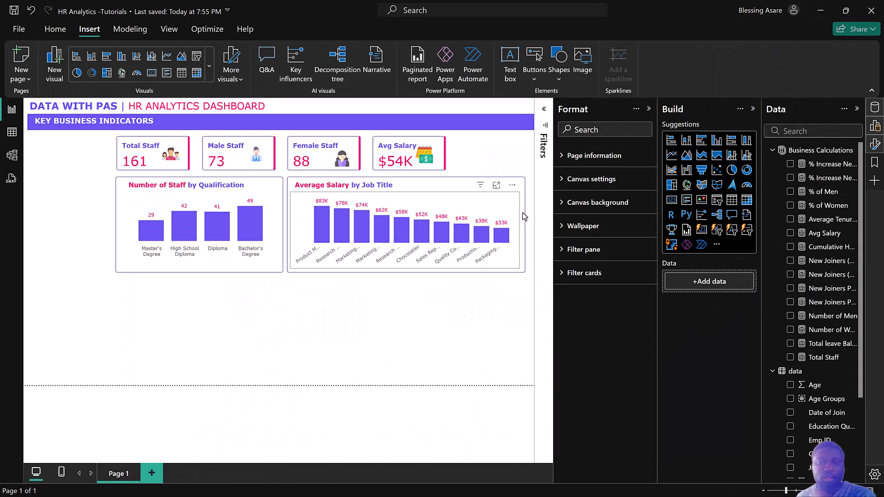
Sort the axis of the Average Salary by Job Title chart by Job Title
{"action": "left_click", "coordinate": [513, 186]}
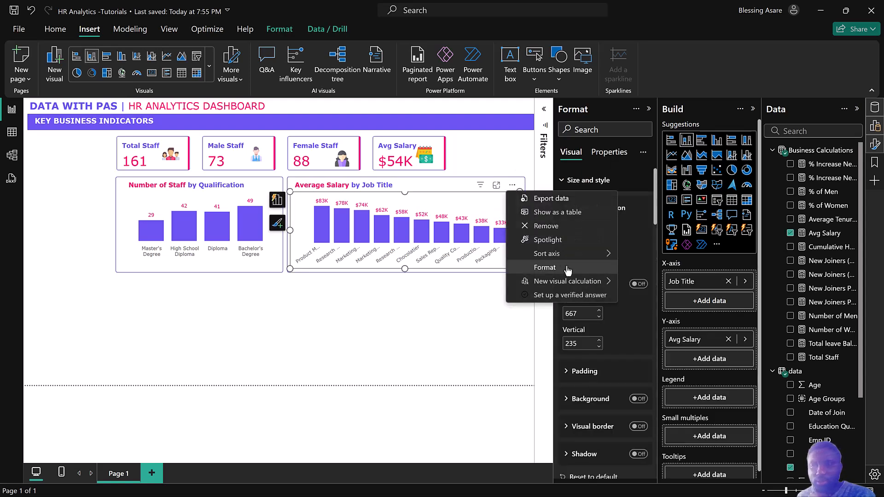
{"action": "mouse_move", "coordinate": [598, 260]}
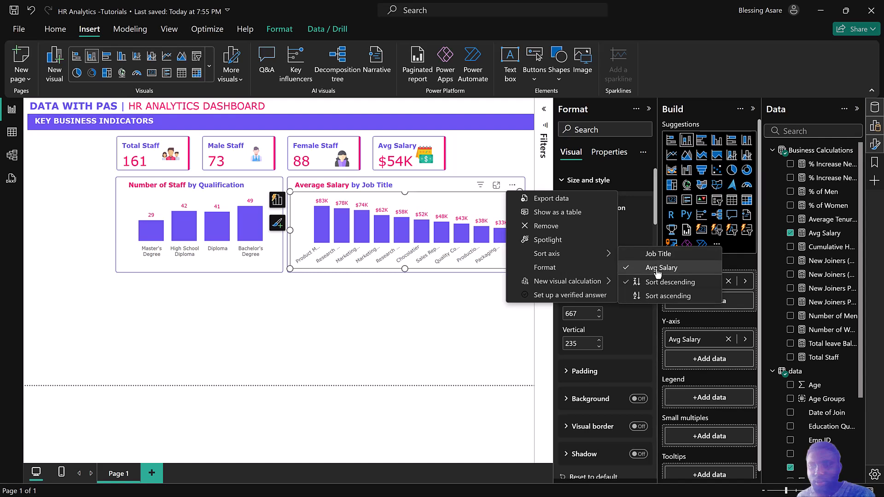
{"action": "left_click", "coordinate": [657, 254]}
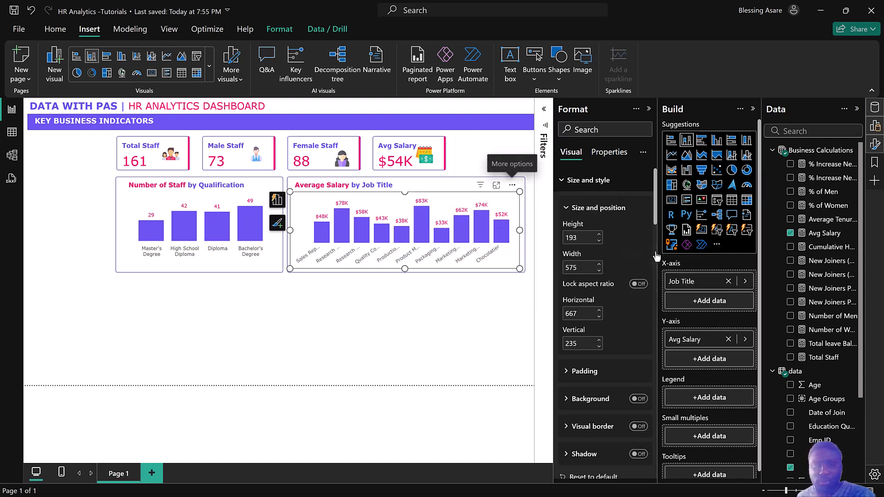
{"action": "left_click", "coordinate": [346, 313]}
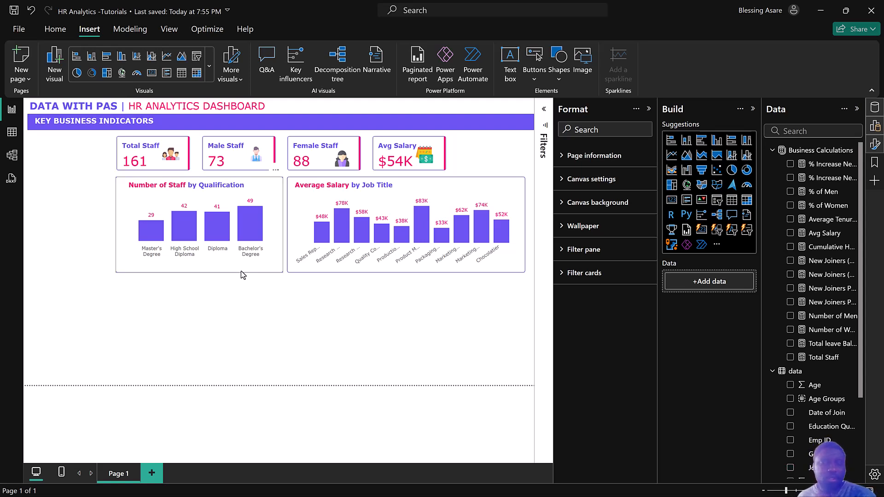
Duplicate the qualification chart's background rectangle, place the copy below it and widen it to about 591
{"action": "left_click", "coordinate": [241, 270]}
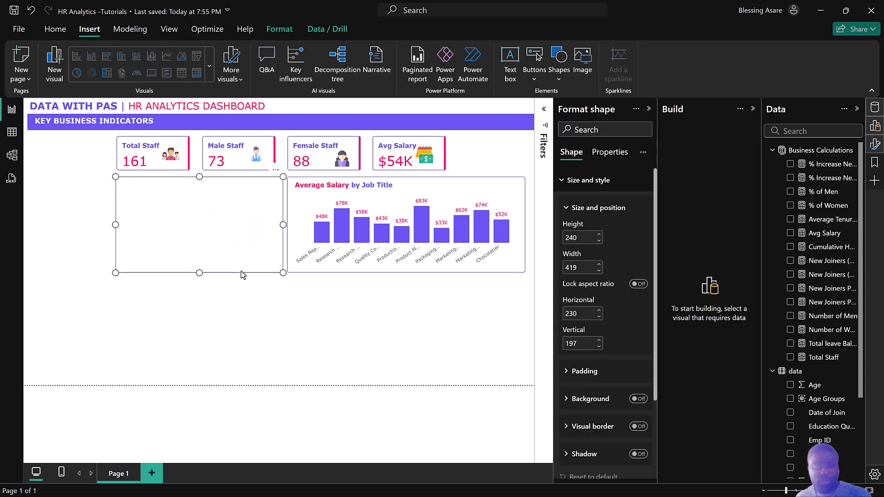
{"action": "key", "text": "ctrl+v"}
{"action": "left_click_drag", "start_coordinate": [258, 199], "coordinate": [257, 295]}
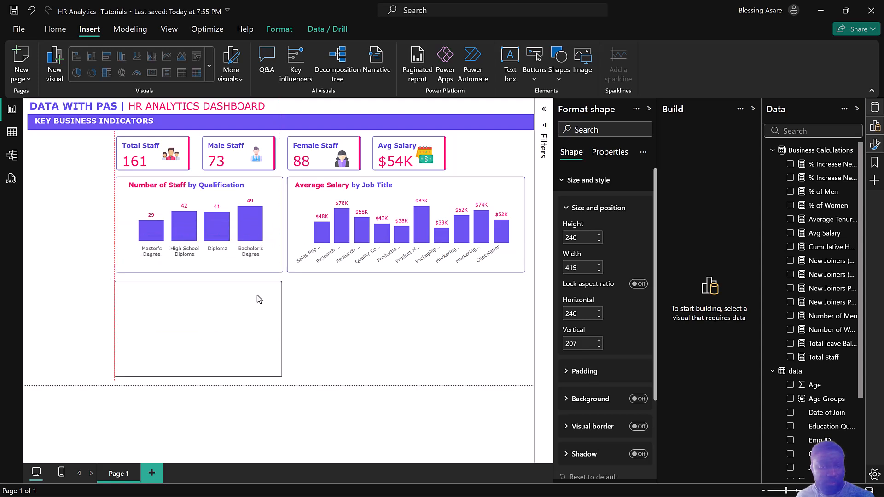
{"action": "left_click_drag", "start_coordinate": [282, 329], "coordinate": [350, 329]}
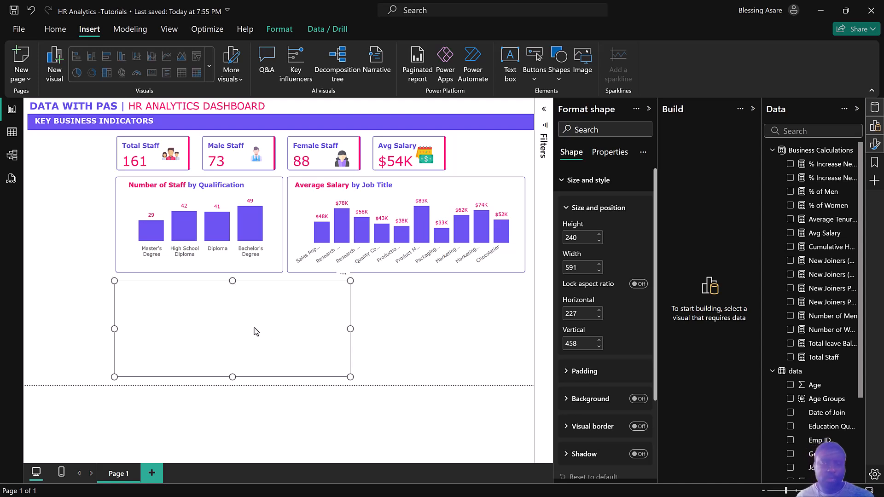
Duplicate the Number of Staff by Qualification chart into the new frame and widen the copy to about 532
{"action": "left_click", "coordinate": [273, 261]}
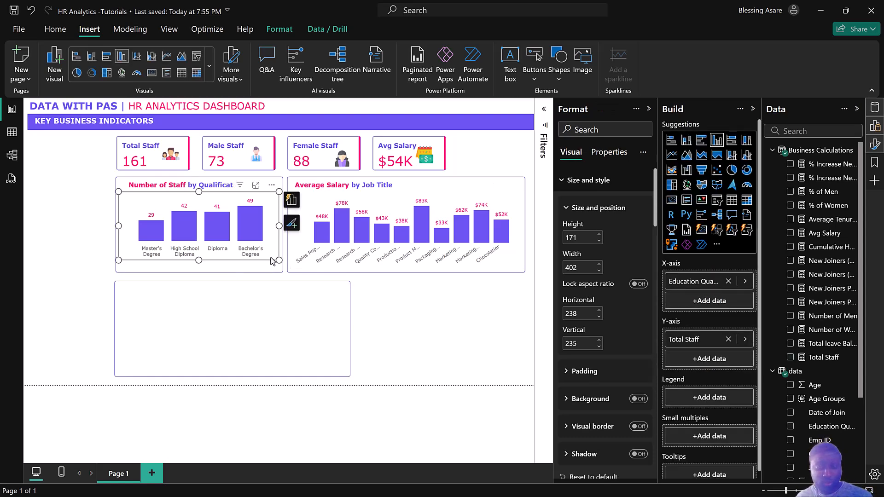
{"action": "left_click_drag", "start_coordinate": [270, 247], "coordinate": [339, 335]}
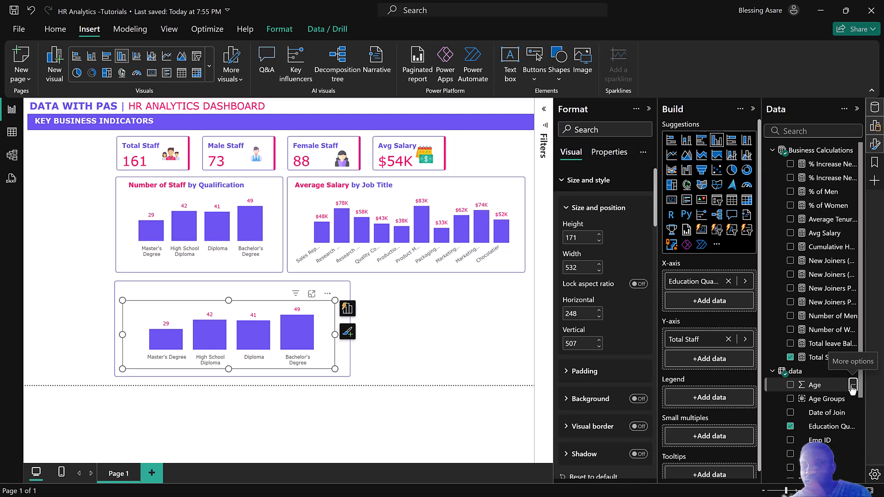
{"action": "left_click", "coordinate": [852, 385]}
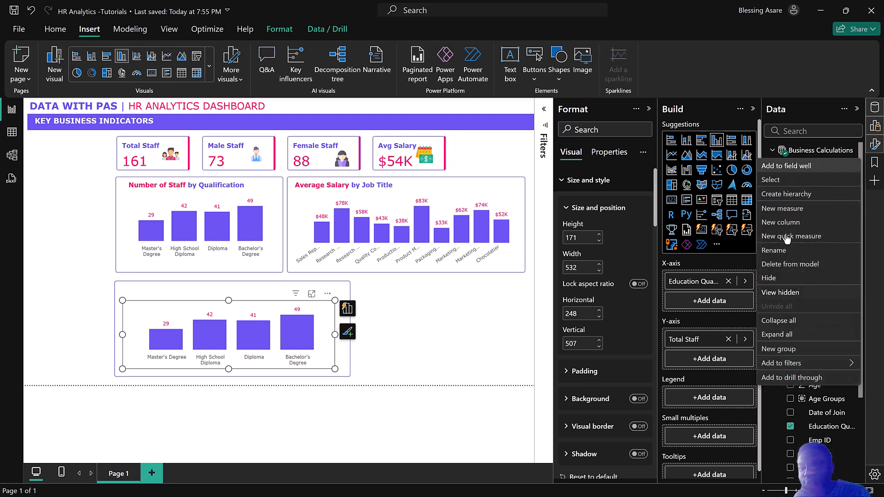
{"action": "left_click", "coordinate": [783, 350]}
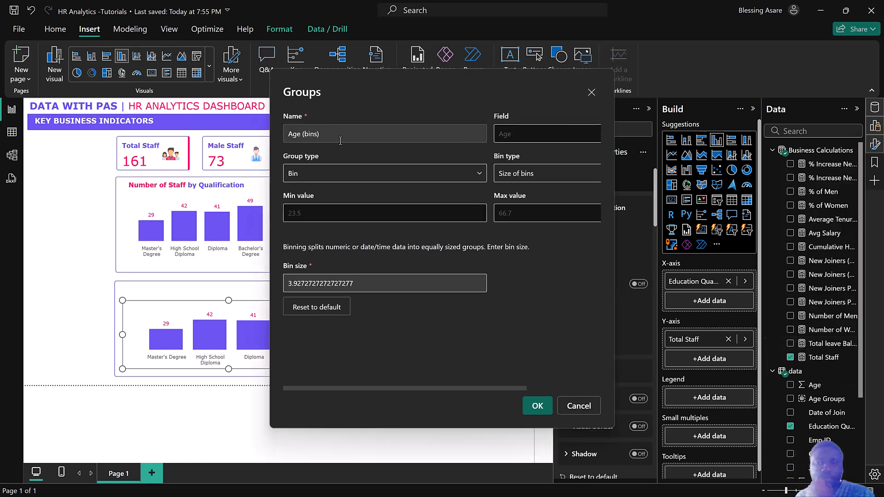
{"action": "left_click_drag", "start_coordinate": [364, 286], "coordinate": [275, 284]}
{"action": "type", "text": "5"}
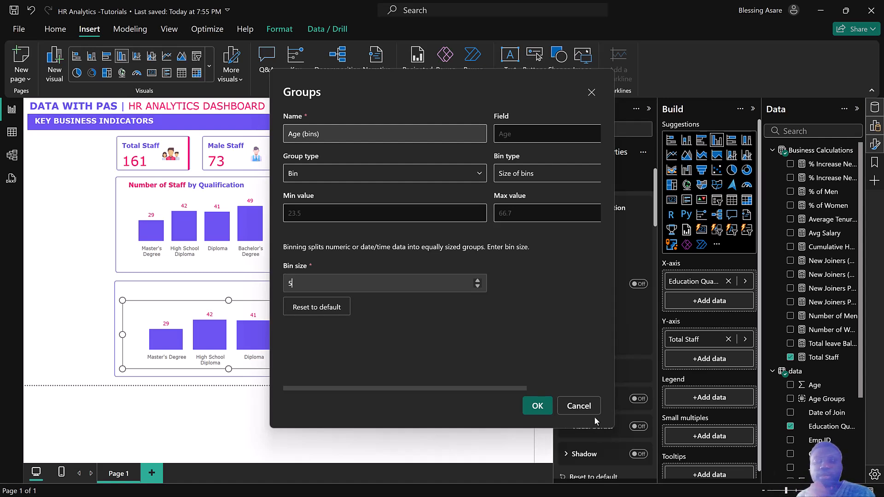
{"action": "left_click", "coordinate": [579, 406]}
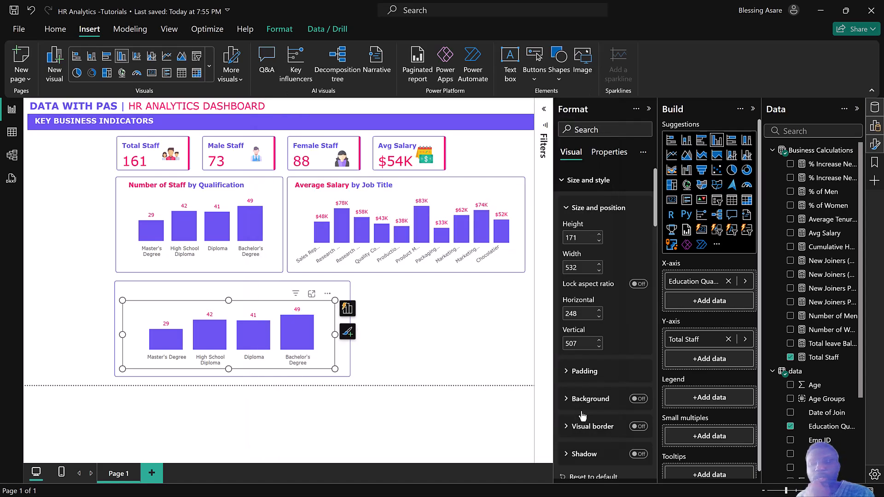
Replace the education qualification field with Age Groups on the copied chart's X-axis
{"action": "left_click", "coordinate": [790, 427]}
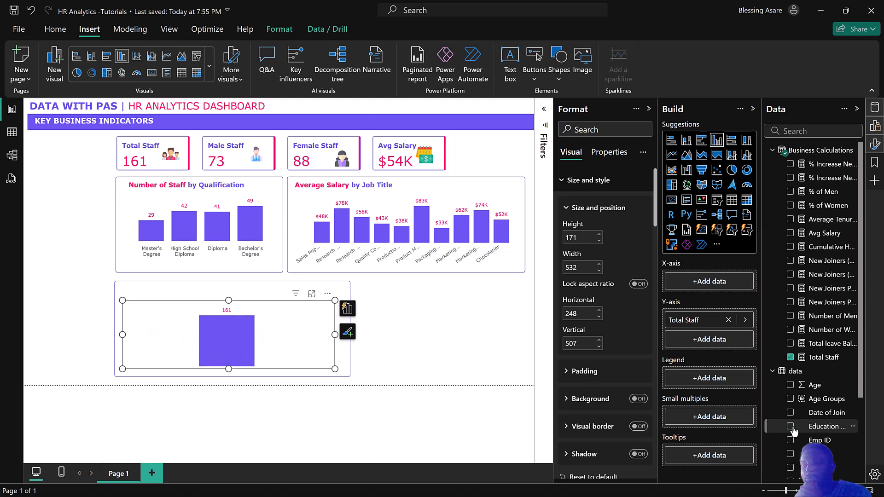
{"action": "left_click", "coordinate": [790, 400]}
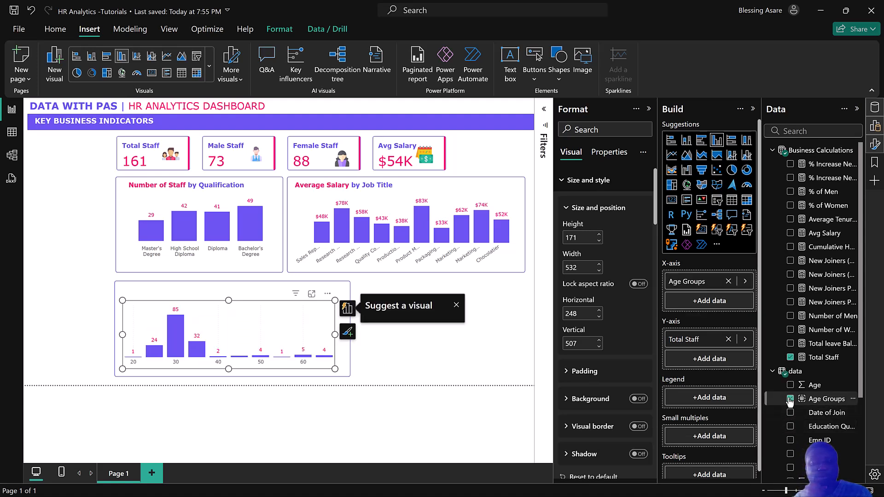
{"action": "left_click", "coordinate": [347, 308]}
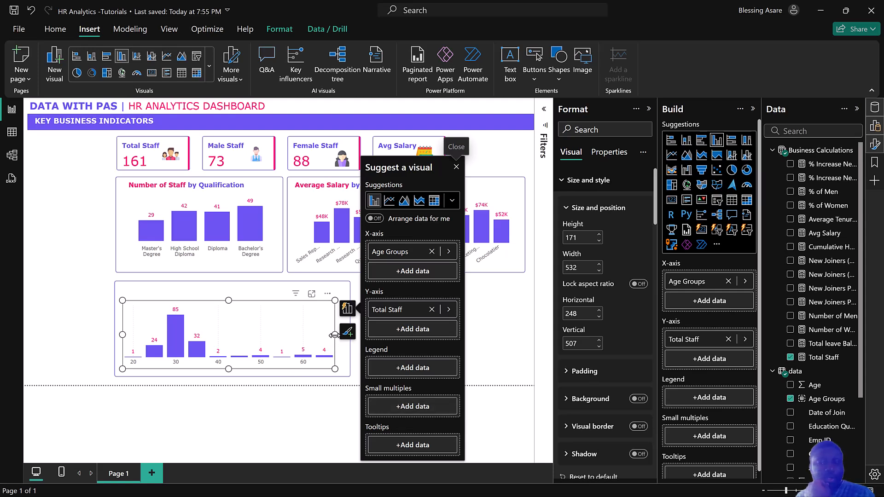
Enlarge the age groups chart to fill its frame, about 561 wide and 184 high
{"action": "left_click_drag", "start_coordinate": [335, 335], "coordinate": [342, 340]}
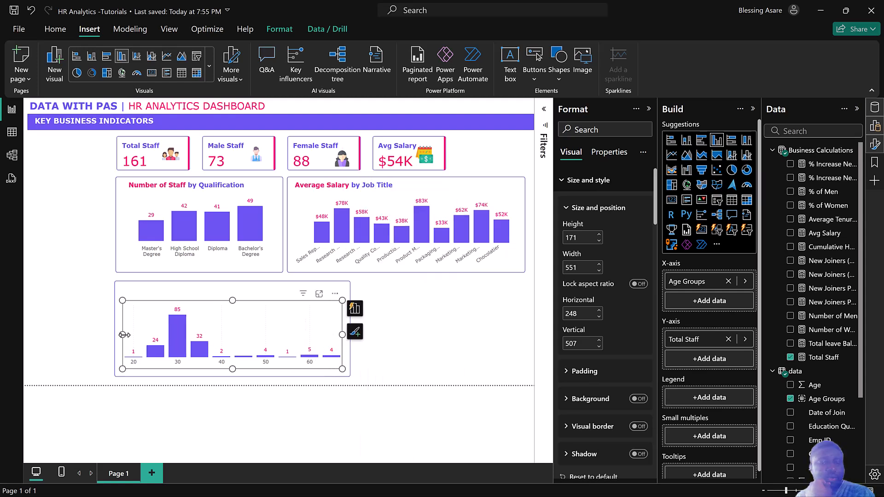
{"action": "left_click_drag", "start_coordinate": [123, 339], "coordinate": [118, 340]}
{"action": "left_click_drag", "start_coordinate": [233, 371], "coordinate": [232, 379]}
{"action": "left_click_drag", "start_coordinate": [231, 300], "coordinate": [245, 316]}
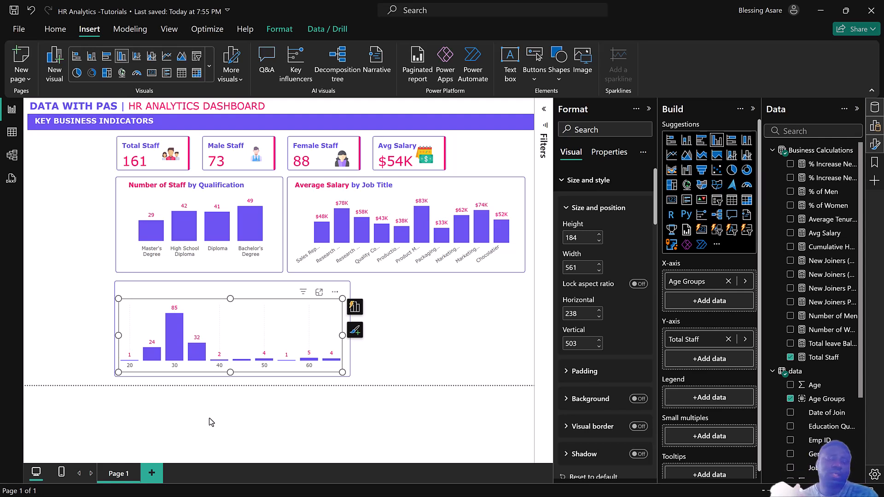
{"action": "mouse_move", "coordinate": [196, 358]}
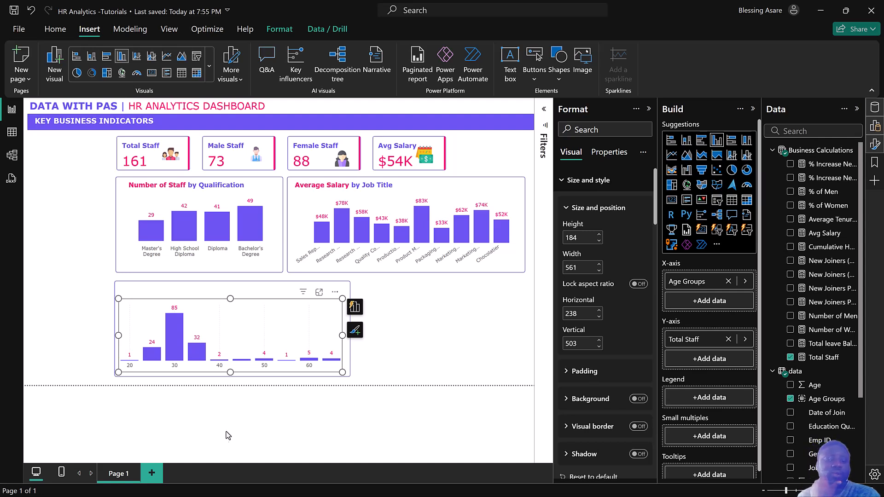
Duplicate the "Number of Staff by Qualification" title, place the copy above the age groups chart and widen it to about 416
{"action": "left_click", "coordinate": [180, 186]}
{"action": "left_click", "coordinate": [213, 185]}
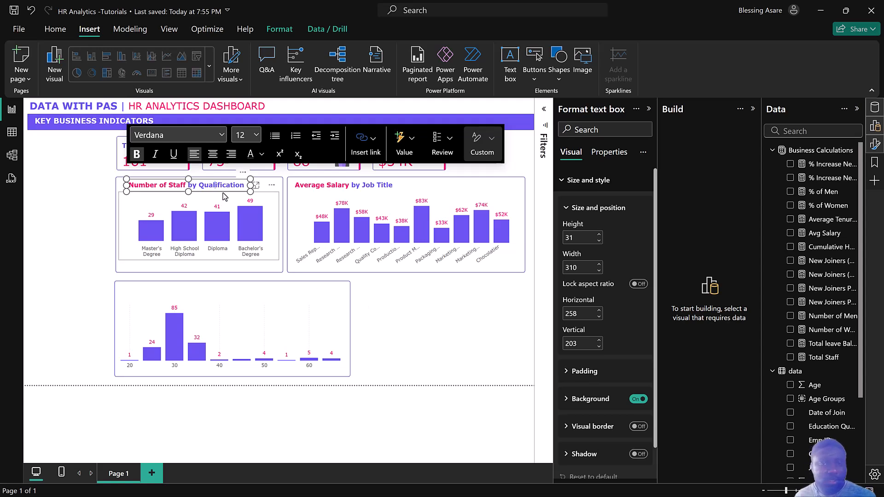
{"action": "left_click_drag", "start_coordinate": [222, 197], "coordinate": [222, 257]}
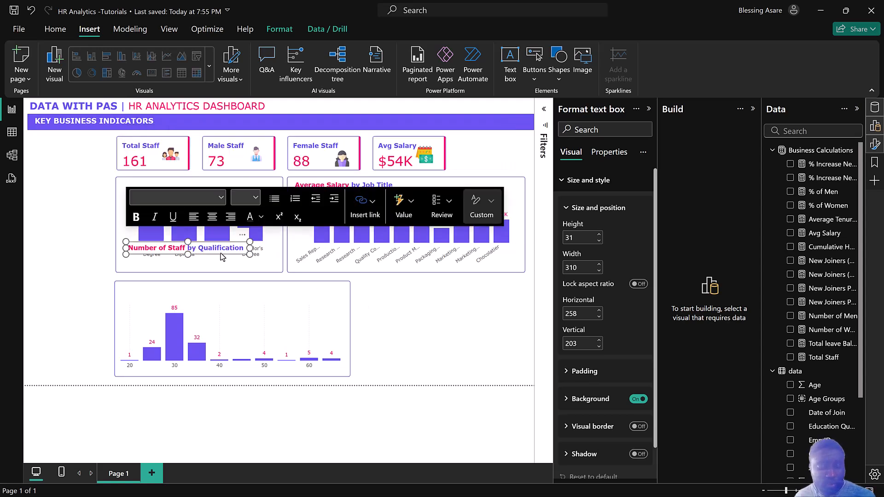
{"action": "key", "text": "ctrl+z"}
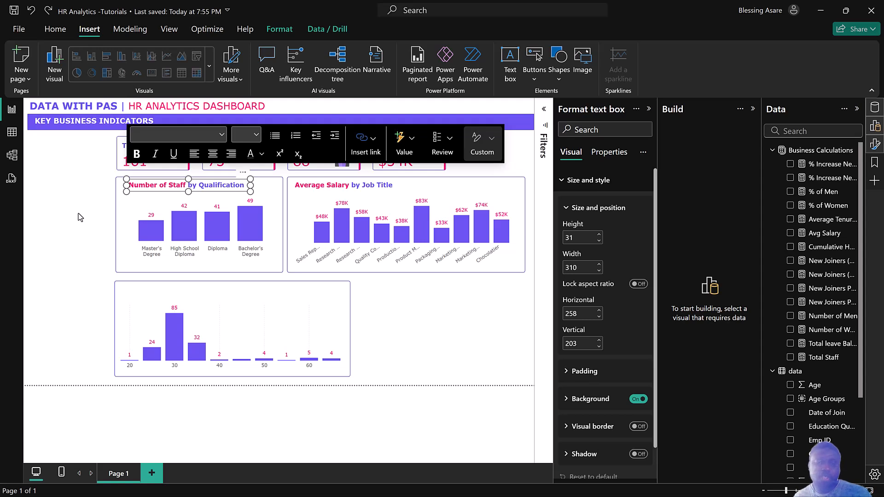
{"action": "key", "text": "ctrl+v"}
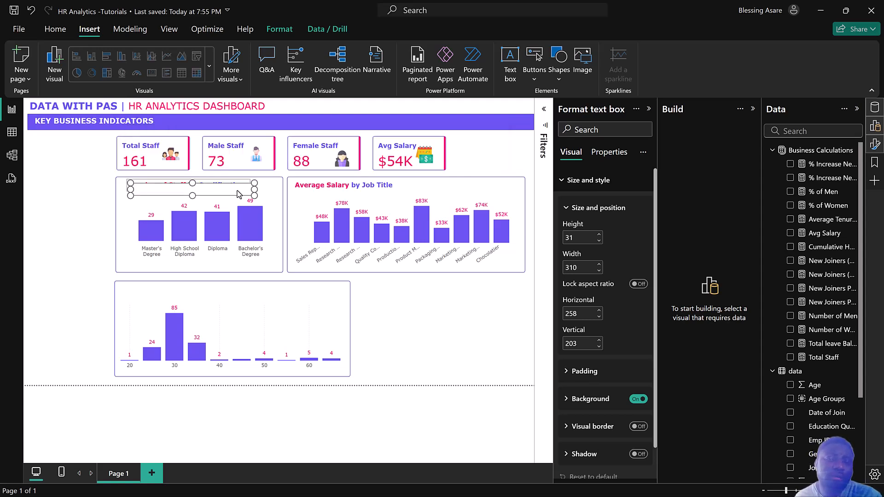
{"action": "left_click_drag", "start_coordinate": [233, 218], "coordinate": [231, 277]}
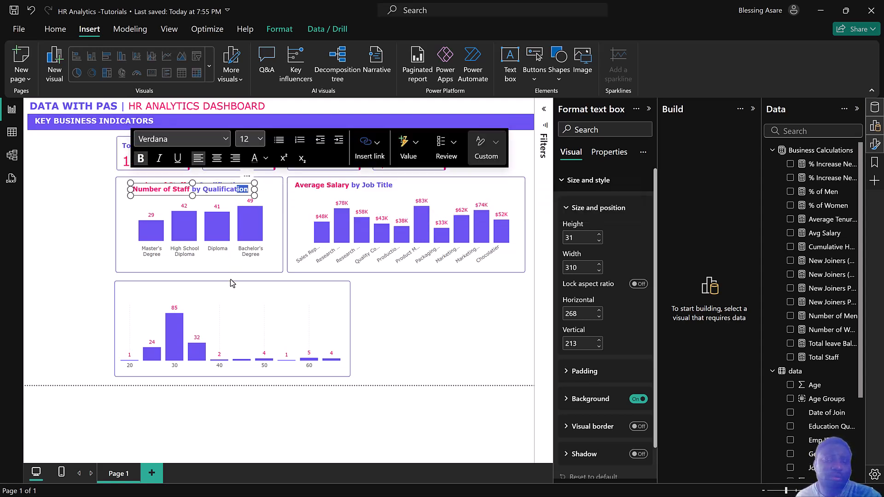
{"action": "key", "text": "Escape"}
{"action": "left_click", "coordinate": [147, 194]}
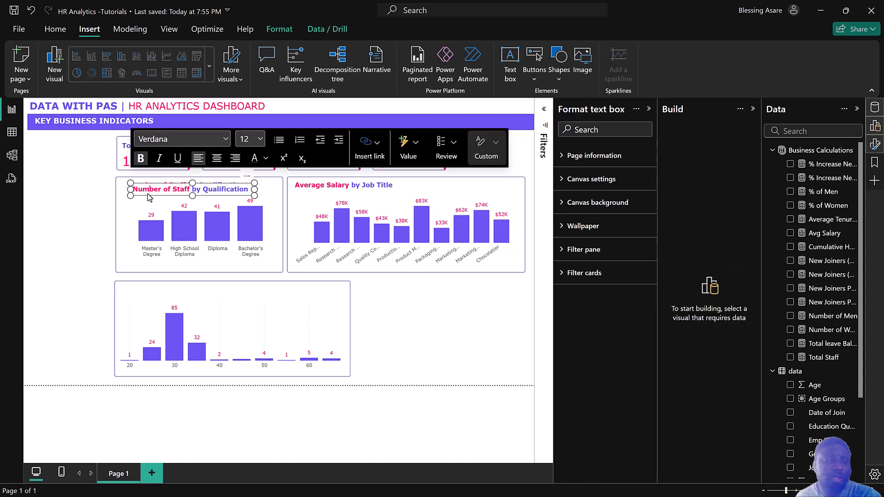
{"action": "left_click_drag", "start_coordinate": [148, 194], "coordinate": [135, 300]}
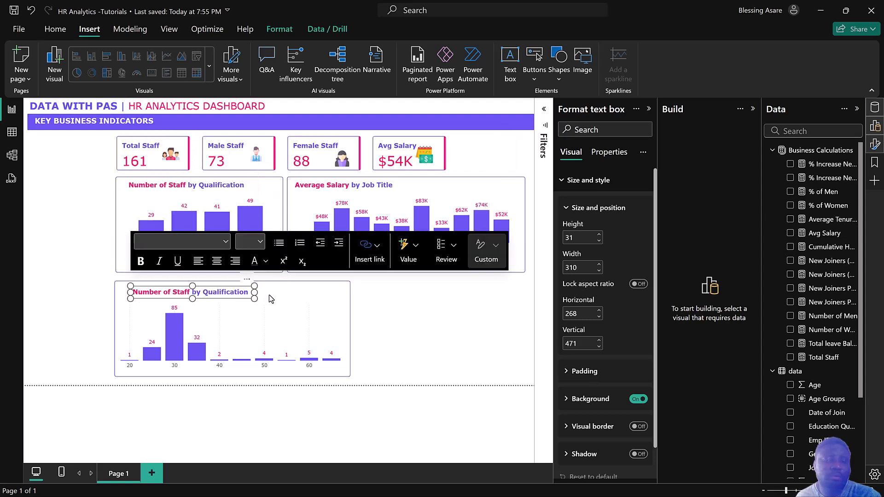
{"action": "left_click_drag", "start_coordinate": [255, 292], "coordinate": [297, 296]}
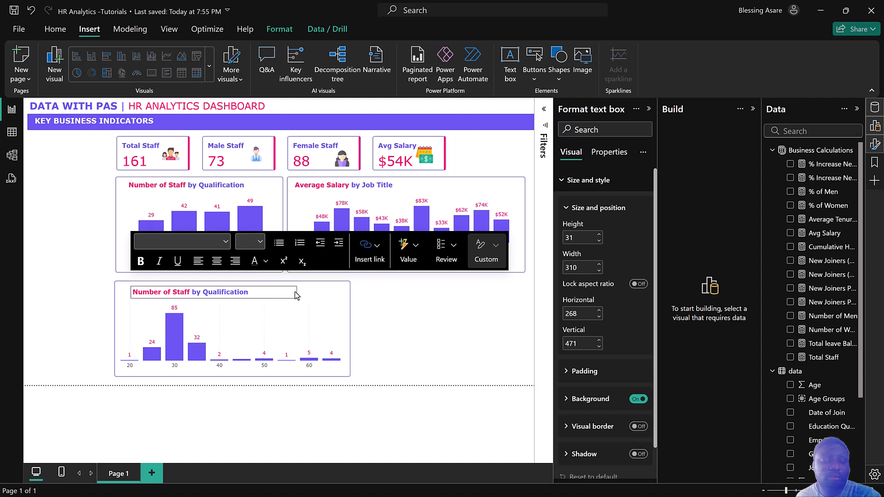
{"action": "left_click", "coordinate": [189, 293]}
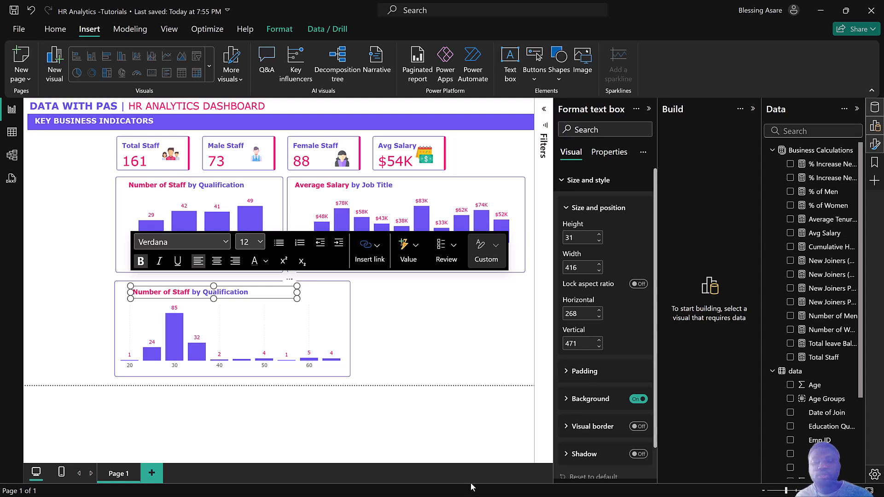
Change the title above the age groups chart to "Number of Staff by Age Groups"
{"action": "key", "text": "super"}
{"action": "mouse_move", "coordinate": [513, 483]}
{"action": "left_click", "coordinate": [474, 443]}
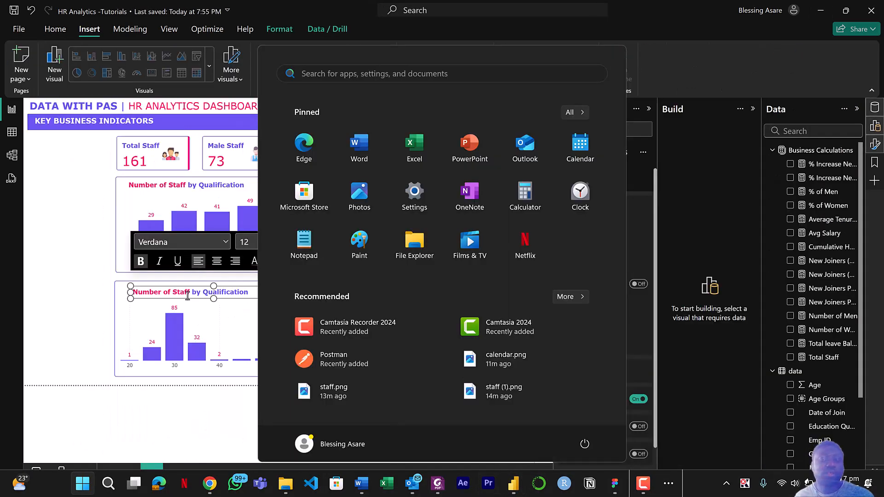
{"action": "left_click", "coordinate": [187, 295]}
{"action": "left_click_drag", "start_coordinate": [203, 294], "coordinate": [268, 294]}
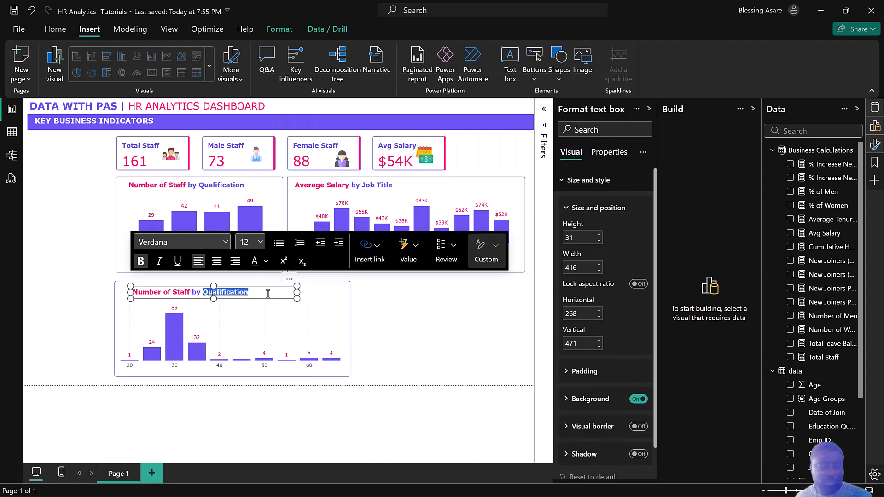
{"action": "type", "text": "Age Groups"}
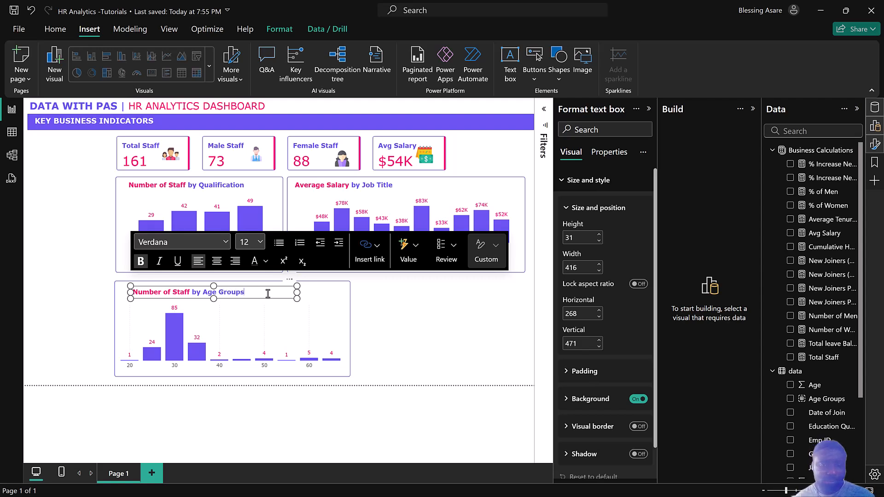
{"action": "left_click", "coordinate": [393, 302]}
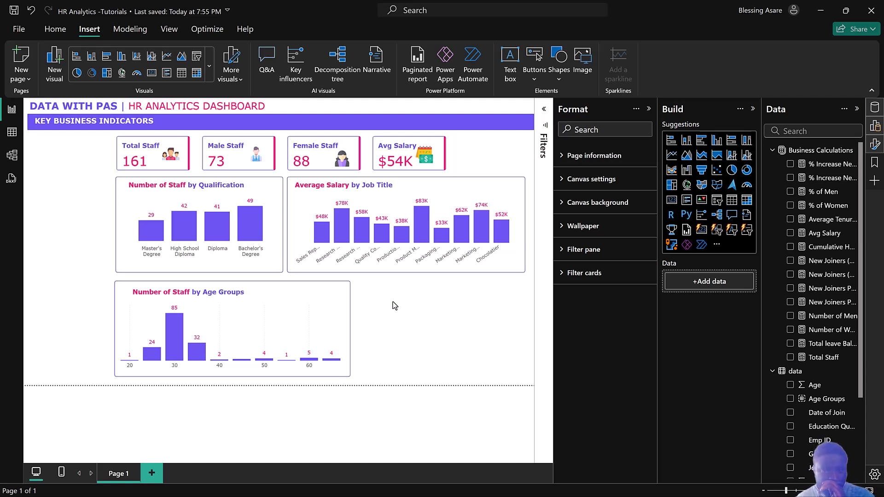
Duplicate the age groups chart's frame, place the copy beside it under the salary chart and narrow it to about 427
{"action": "left_click", "coordinate": [342, 301]}
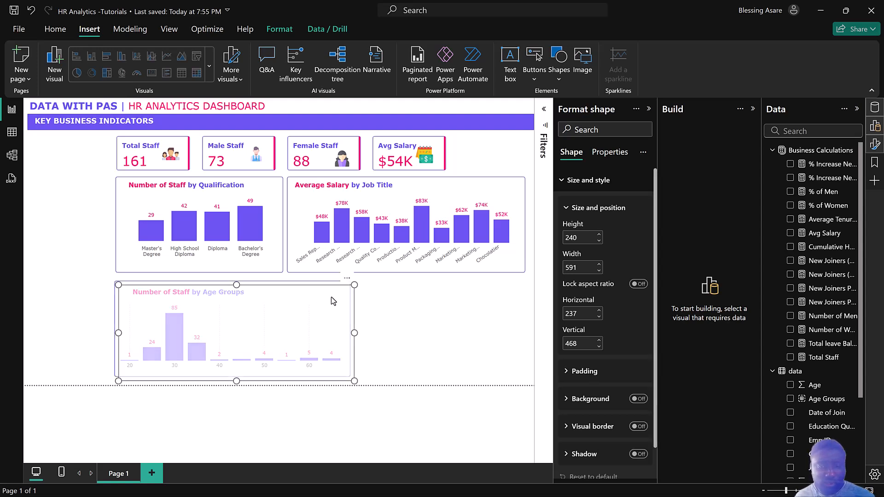
{"action": "left_click_drag", "start_coordinate": [341, 302], "coordinate": [509, 295]}
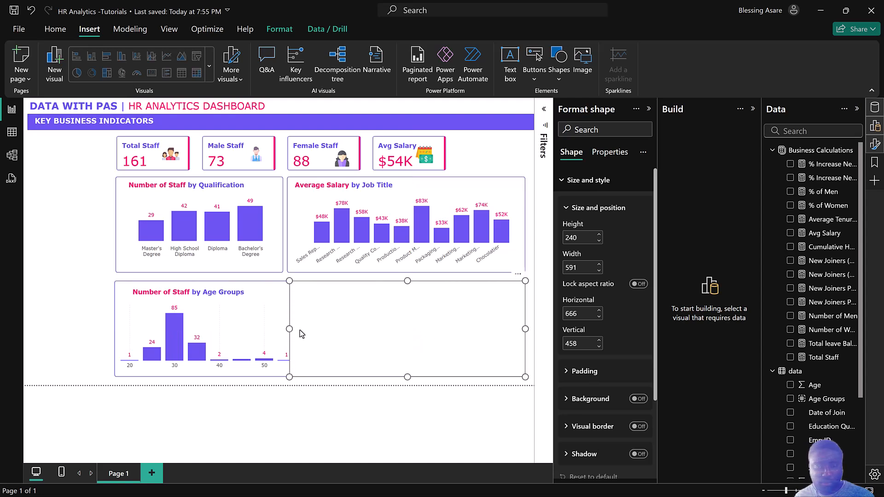
{"action": "left_click_drag", "start_coordinate": [289, 328], "coordinate": [354, 329]}
{"action": "left_click_drag", "start_coordinate": [440, 378], "coordinate": [441, 384]}
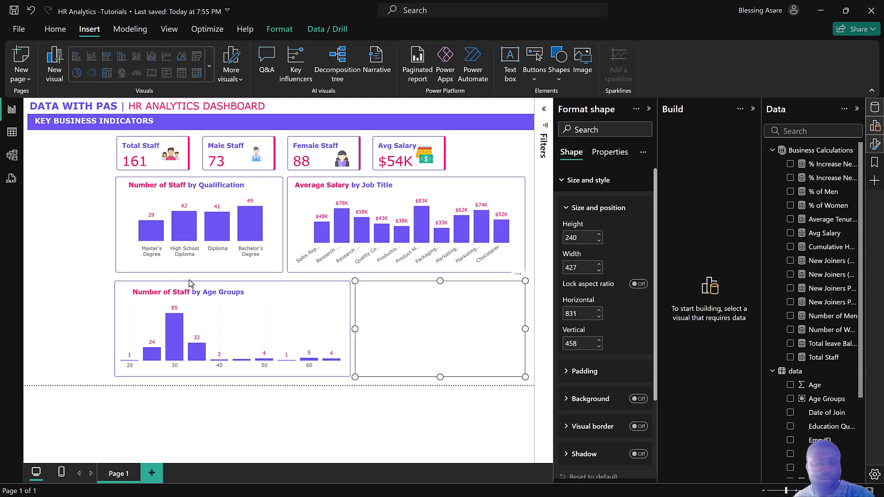
Duplicate the "Number of Staff by Age Groups" title and fit the copy inside the top of the empty frame, about 373 wide
{"action": "left_click", "coordinate": [207, 291]}
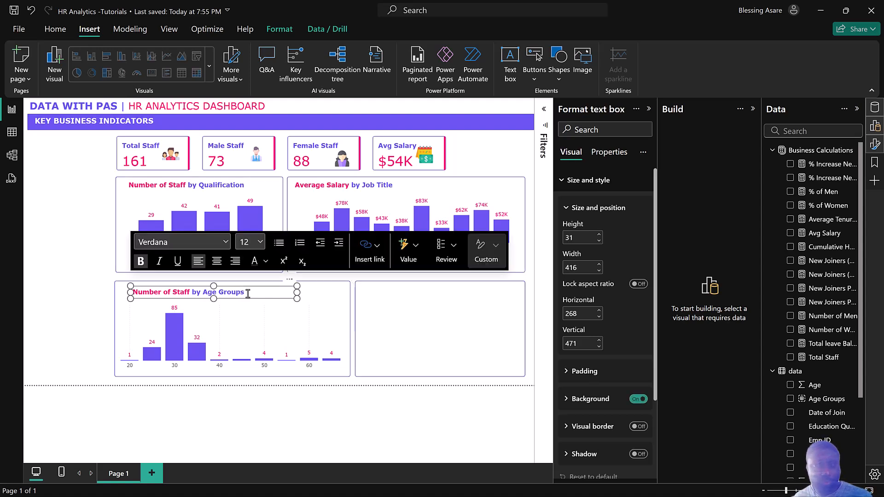
{"action": "left_click", "coordinate": [249, 295]}
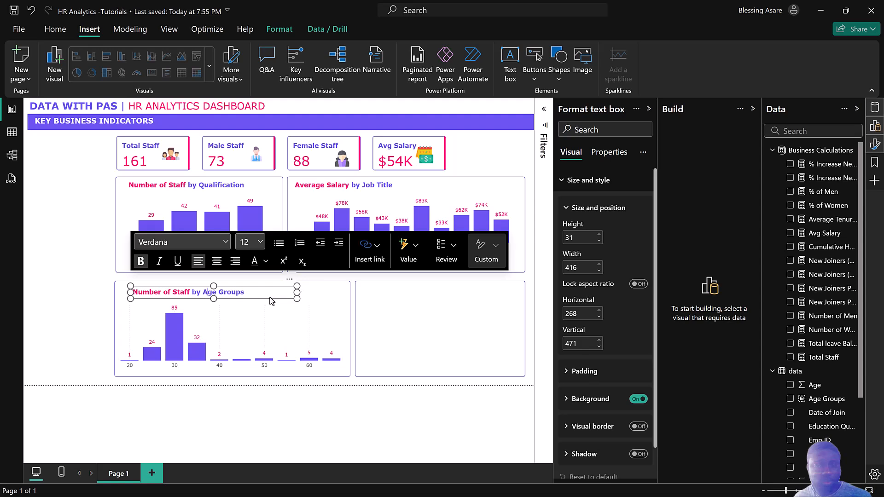
{"action": "left_click", "coordinate": [271, 298]}
{"action": "left_click_drag", "start_coordinate": [271, 299], "coordinate": [275, 302]}
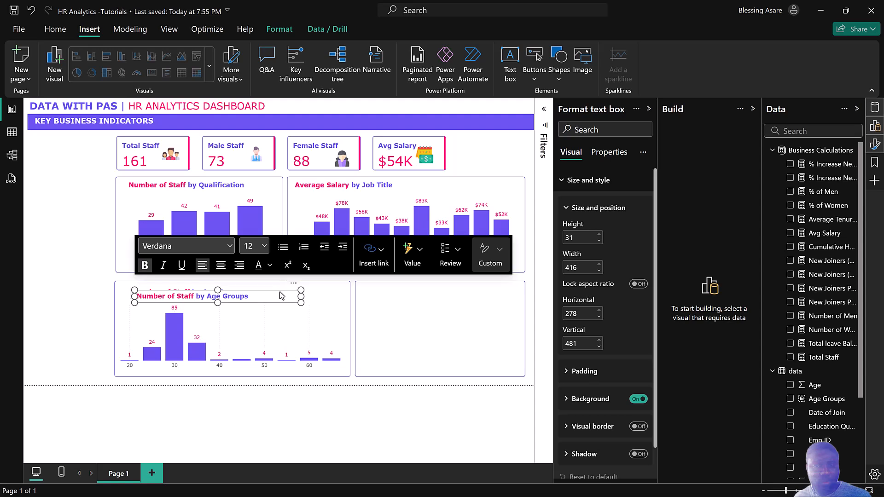
{"action": "left_click_drag", "start_coordinate": [282, 296], "coordinate": [512, 299]}
Change the copied title's text to "Average Tenure (Yrs) by Job Title"
{"action": "left_click_drag", "start_coordinate": [422, 294], "coordinate": [370, 295]}
{"action": "key", "text": "BackSpace"}
{"action": "type", "text": "Av"}
{"action": "key", "text": "BackSpace"}
{"action": "key", "text": "BackSpace"}
{"action": "type", "text": "Average Tenure (Yrs)"}
{"action": "left_click_drag", "start_coordinate": [455, 292], "coordinate": [499, 292]}
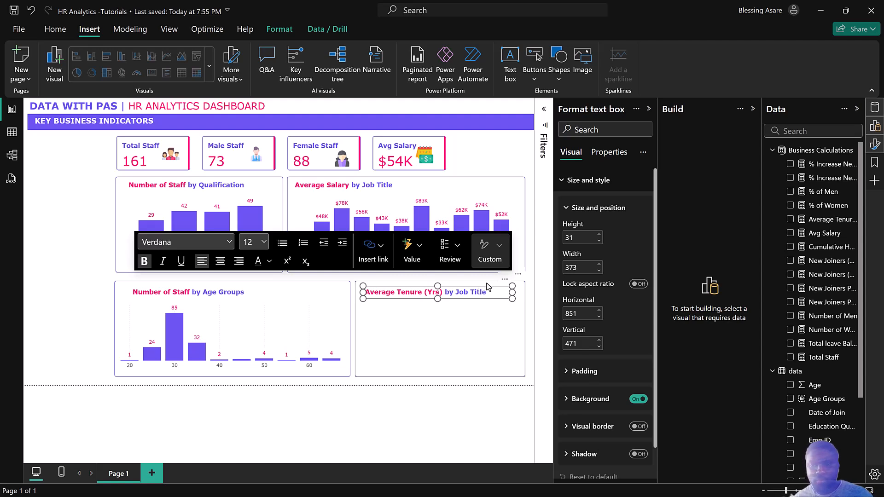
{"action": "left_click", "coordinate": [471, 332]}
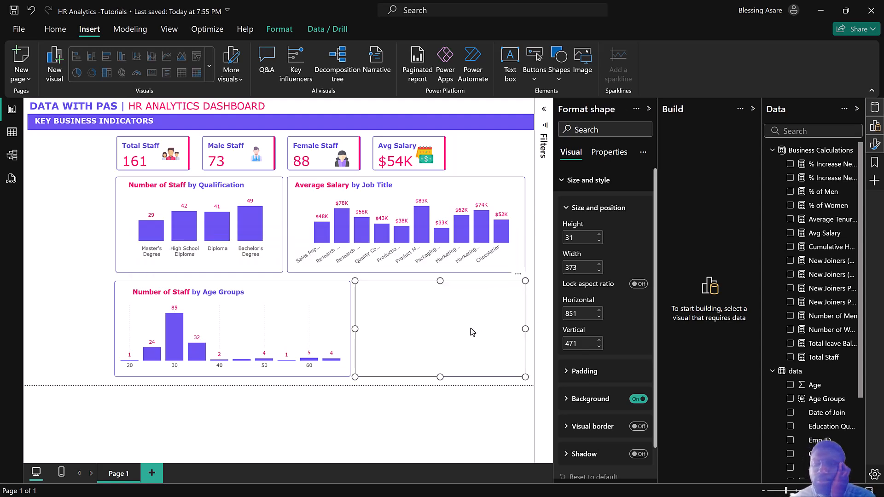
{"action": "left_click", "coordinate": [451, 400]}
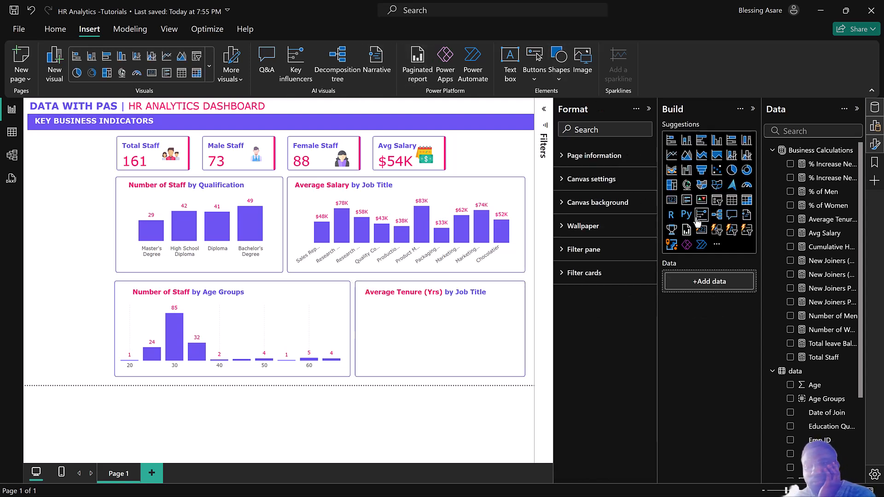
Insert a matrix visual and fit it under the average tenure title, about 392 wide and 184 high
{"action": "left_click", "coordinate": [747, 201]}
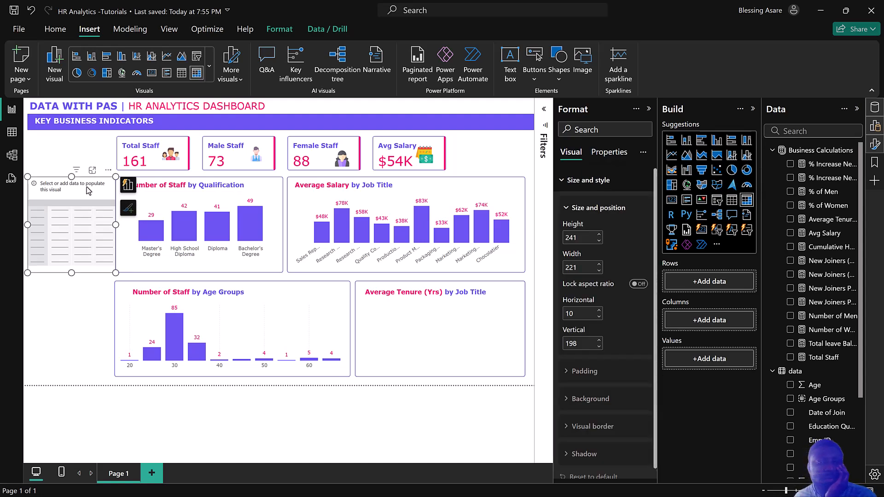
{"action": "left_click_drag", "start_coordinate": [145, 217], "coordinate": [477, 306]}
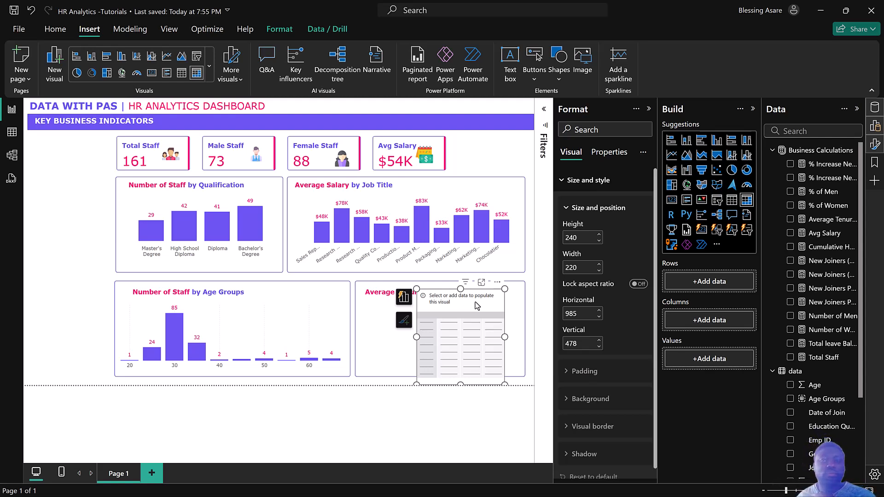
{"action": "left_click_drag", "start_coordinate": [416, 289], "coordinate": [363, 299]}
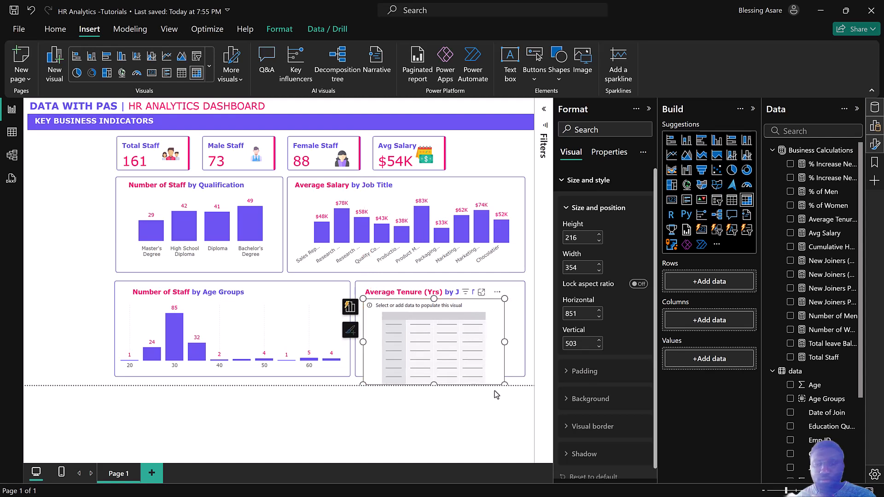
{"action": "left_click_drag", "start_coordinate": [503, 383], "coordinate": [516, 372]}
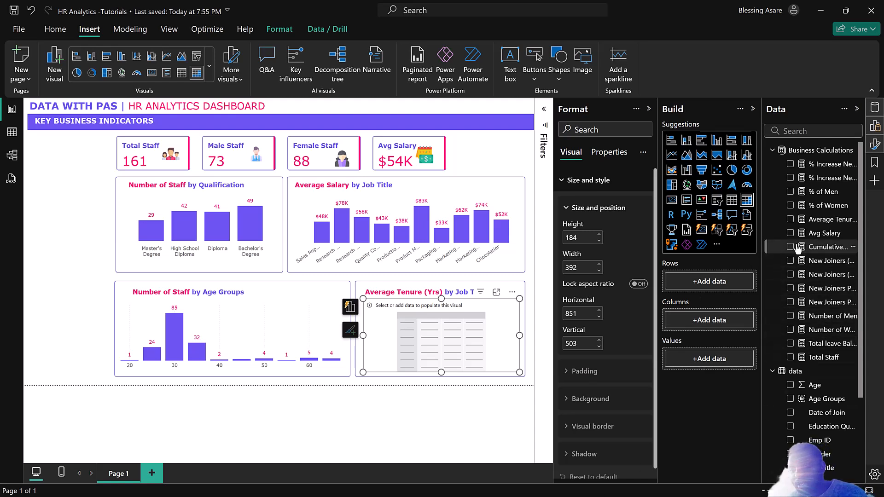
Add Job Title and the education qualification field as the matrix rows and Average Tenure (Years) as its values
{"action": "scroll", "coordinate": [801, 391], "scroll_direction": "down", "scroll_amount": 3}
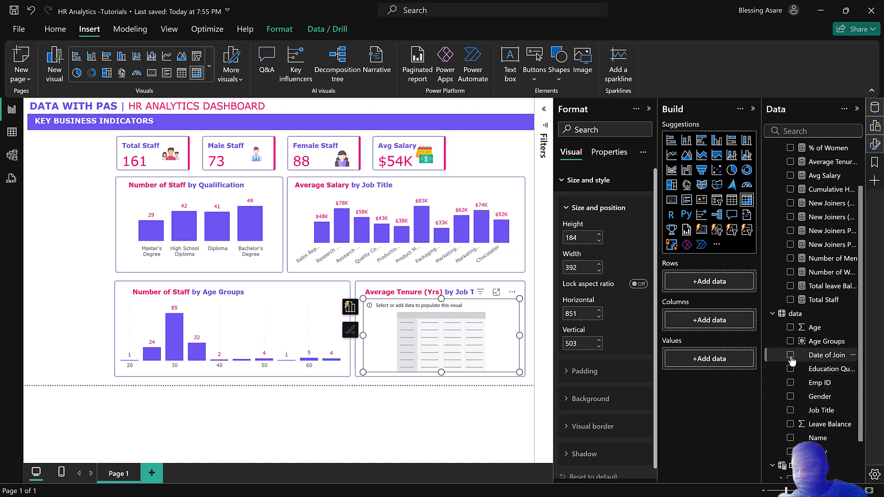
{"action": "left_click", "coordinate": [790, 410]}
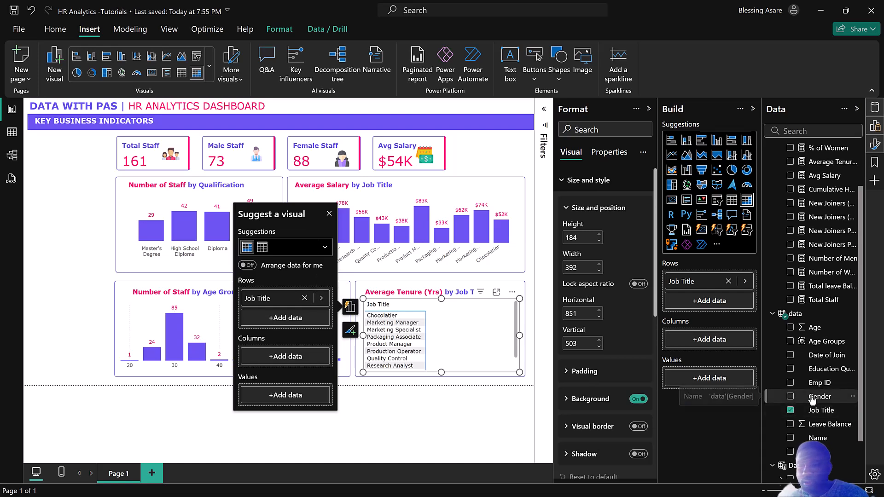
{"action": "left_click", "coordinate": [790, 371]}
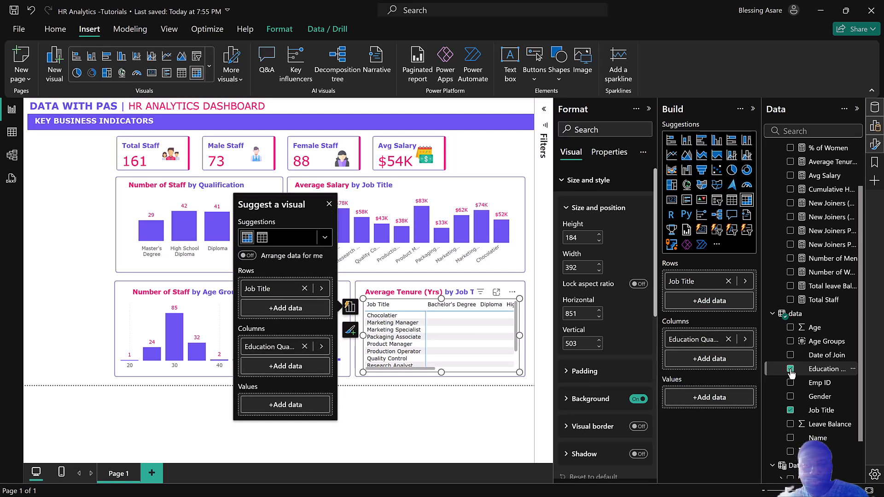
{"action": "left_click_drag", "start_coordinate": [798, 372], "coordinate": [707, 293]}
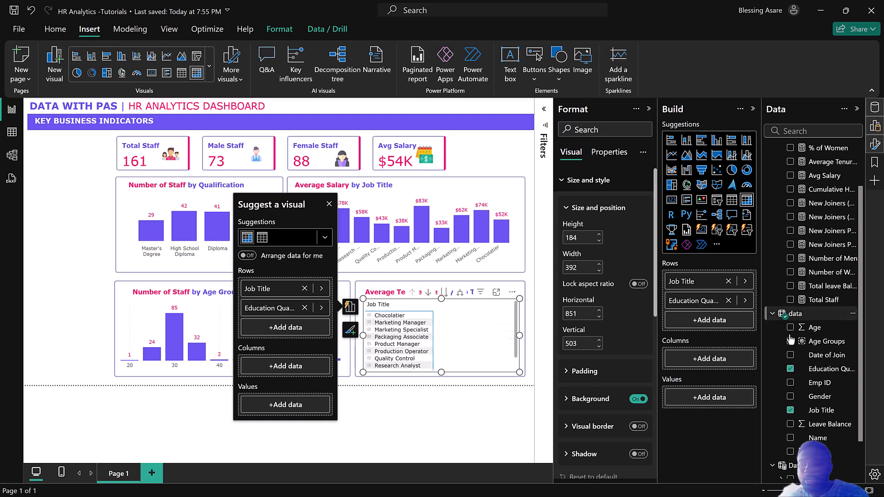
{"action": "scroll", "coordinate": [821, 328], "scroll_direction": "up", "scroll_amount": 4}
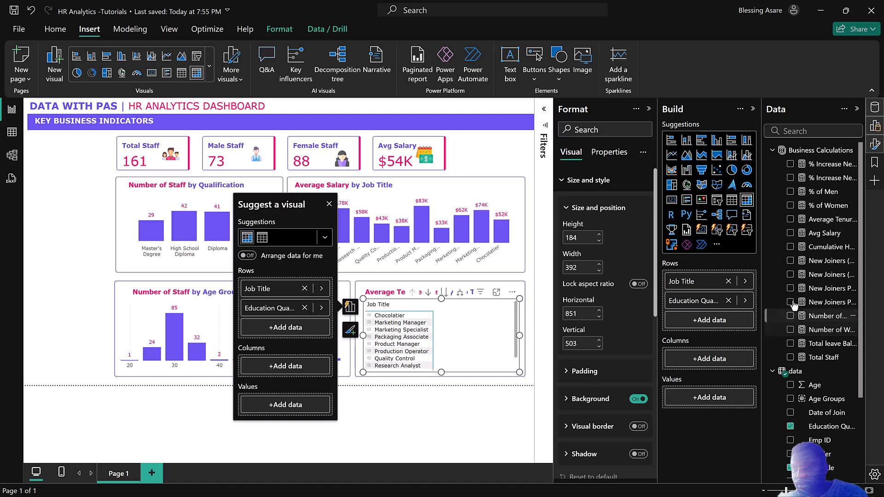
{"action": "left_click", "coordinate": [790, 221]}
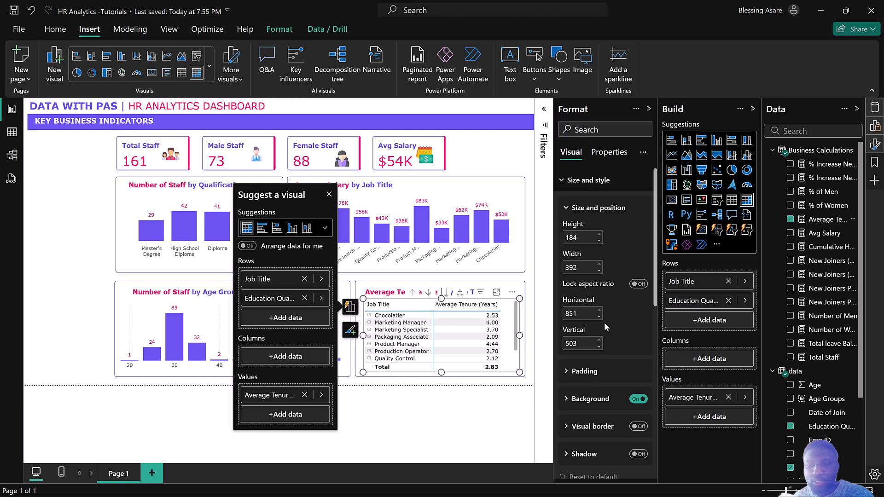
Turn off the matrix's background and make its values bold
{"action": "scroll", "coordinate": [602, 313], "scroll_direction": "down", "scroll_amount": 4}
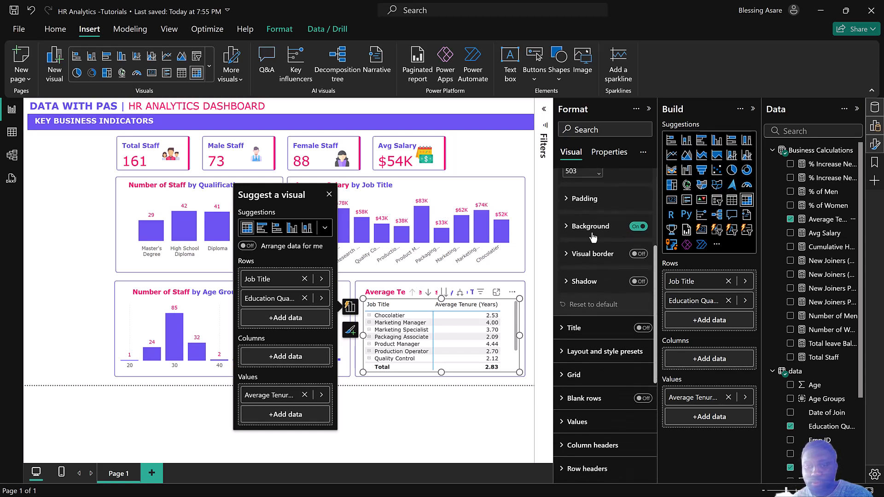
{"action": "left_click", "coordinate": [636, 228]}
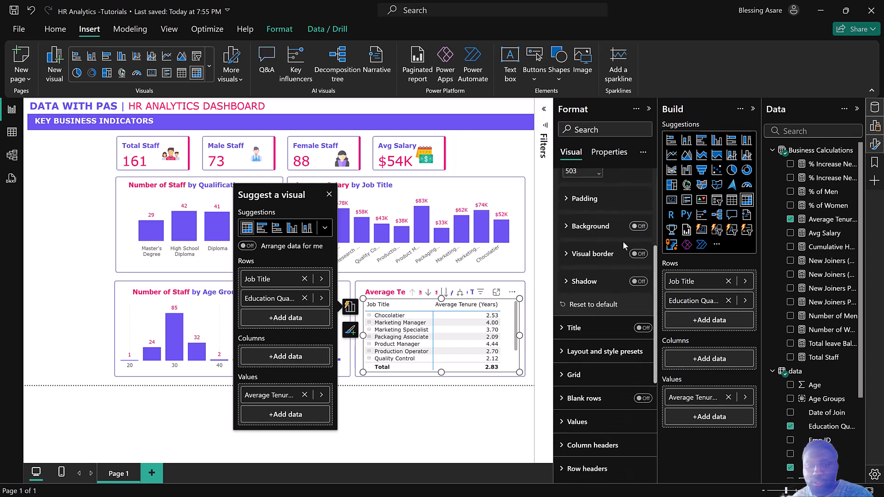
{"action": "scroll", "coordinate": [609, 293], "scroll_direction": "down", "scroll_amount": 3}
{"action": "scroll", "coordinate": [604, 304], "scroll_direction": "down", "scroll_amount": 3}
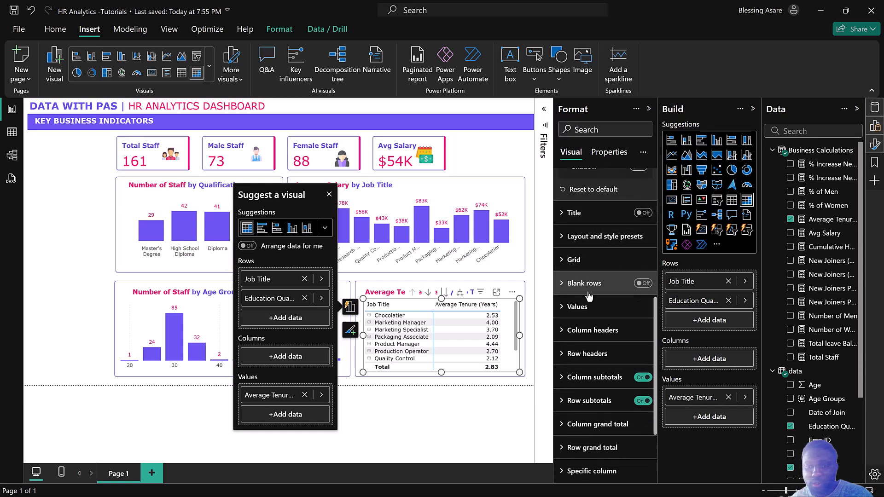
{"action": "scroll", "coordinate": [589, 296], "scroll_direction": "down", "scroll_amount": 3}
{"action": "left_click", "coordinate": [578, 249]}
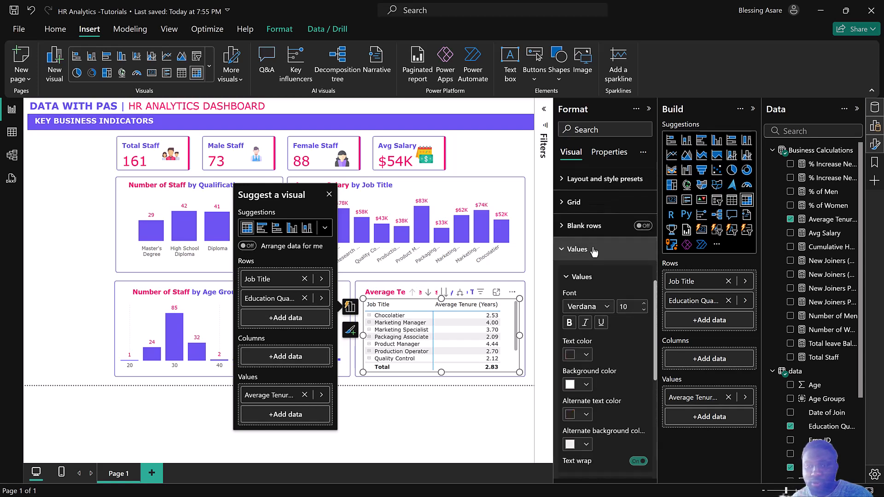
{"action": "left_click", "coordinate": [570, 355]}
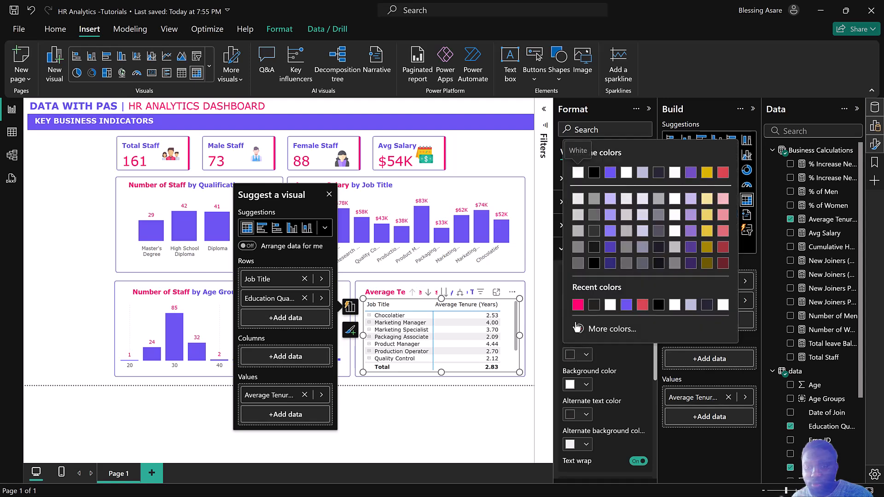
{"action": "left_click", "coordinate": [578, 353]}
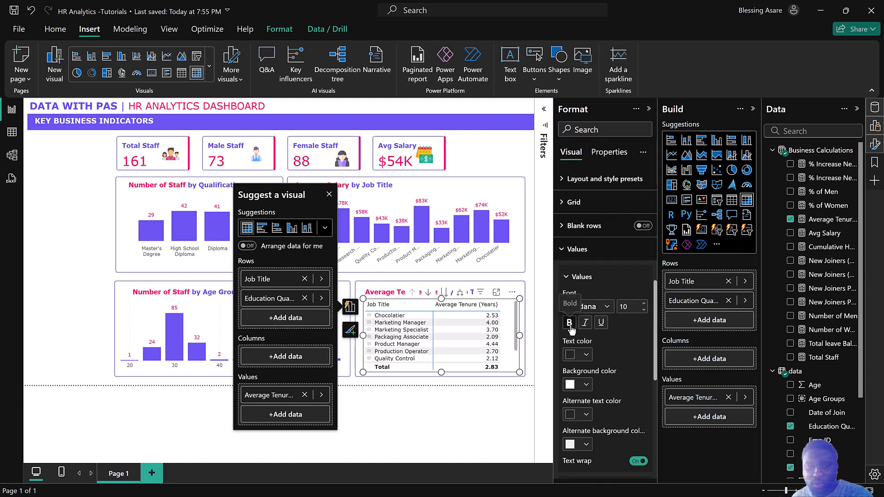
{"action": "left_click", "coordinate": [569, 324]}
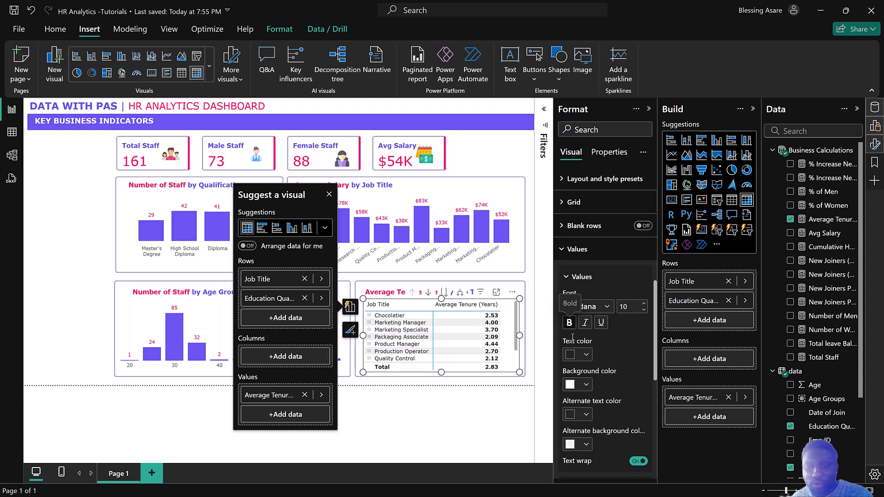
Set the matrix's column header text color to the recently used pink
{"action": "scroll", "coordinate": [588, 336], "scroll_direction": "down", "scroll_amount": 2}
{"action": "scroll", "coordinate": [589, 335], "scroll_direction": "up", "scroll_amount": 4}
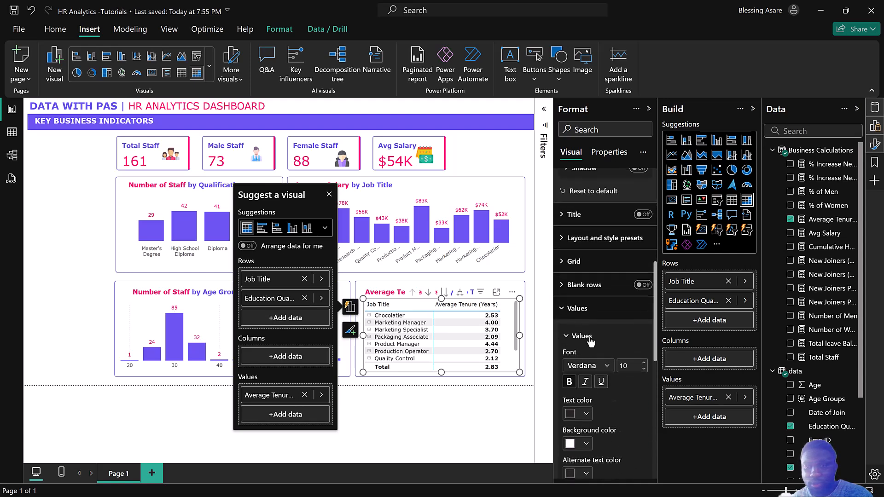
{"action": "scroll", "coordinate": [590, 341], "scroll_direction": "up", "scroll_amount": 6}
{"action": "scroll", "coordinate": [590, 341], "scroll_direction": "down", "scroll_amount": 10}
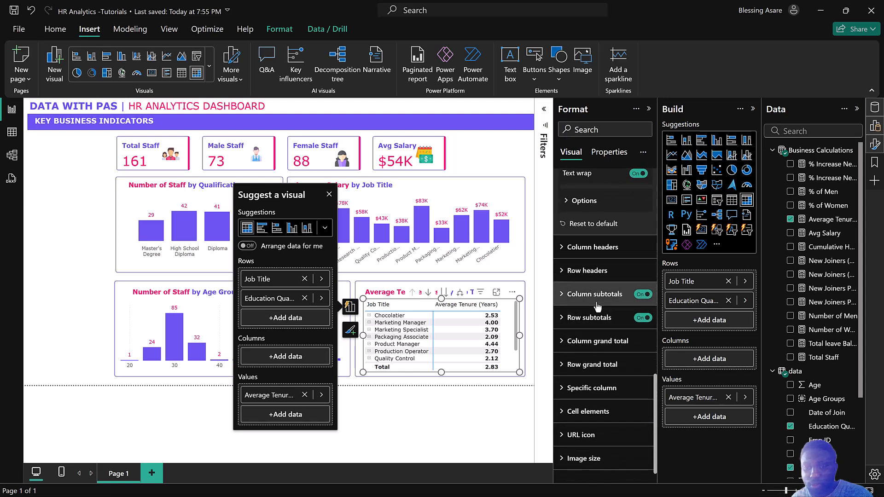
{"action": "left_click", "coordinate": [597, 252]}
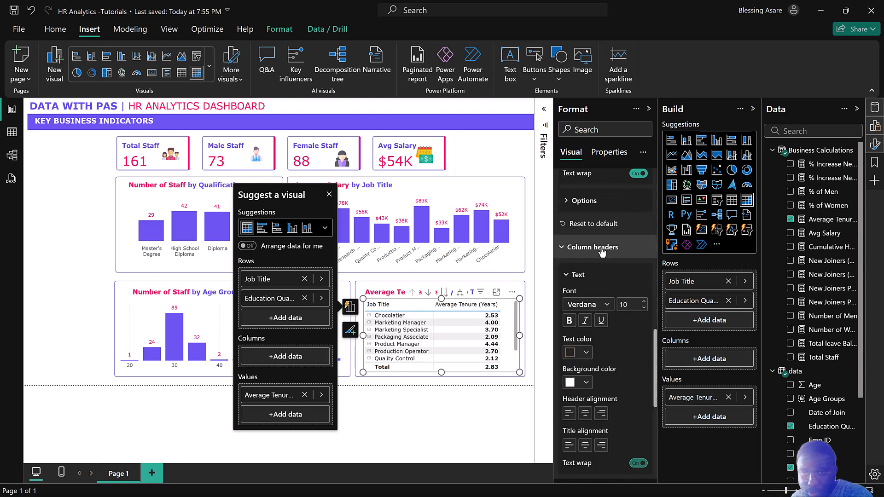
{"action": "left_click", "coordinate": [571, 353]}
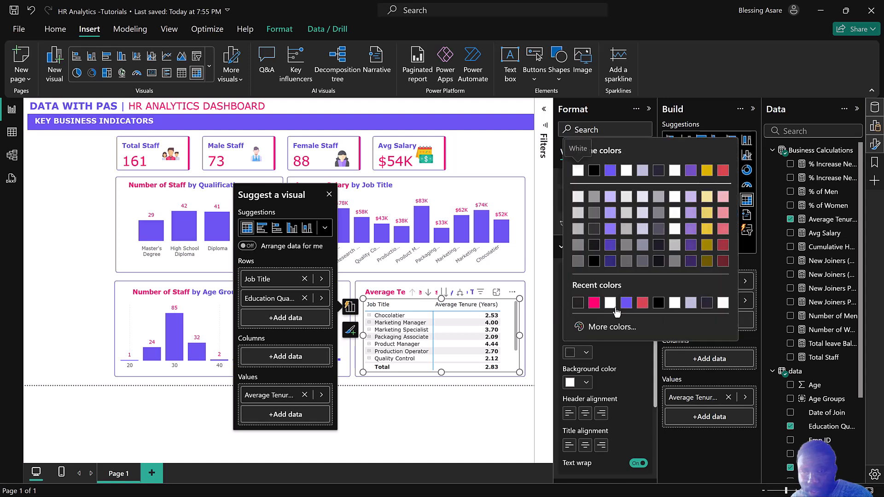
{"action": "left_click", "coordinate": [595, 303]}
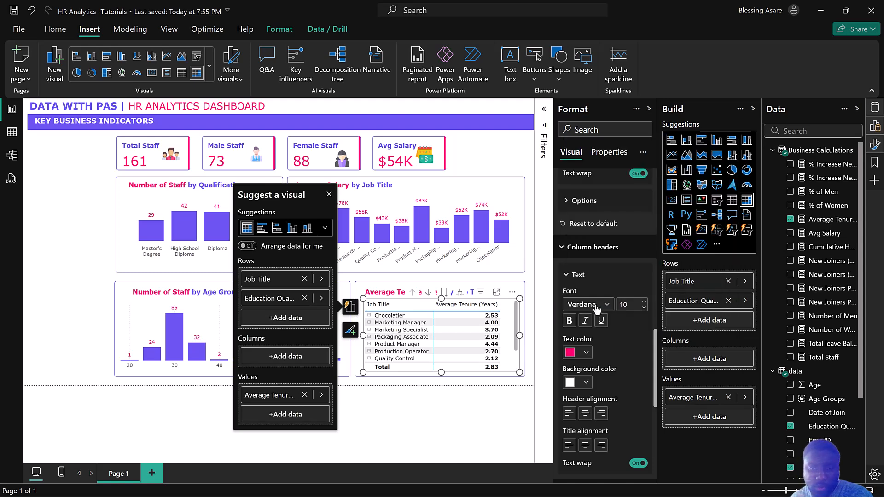
Make the matrix's column header text bold and set its text color to the dashboard's purple
{"action": "left_click", "coordinate": [570, 321]}
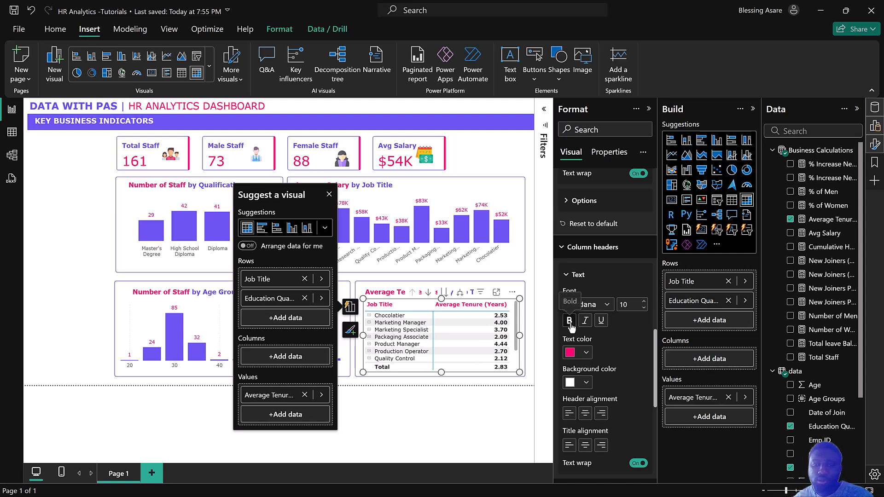
{"action": "key", "text": "super"}
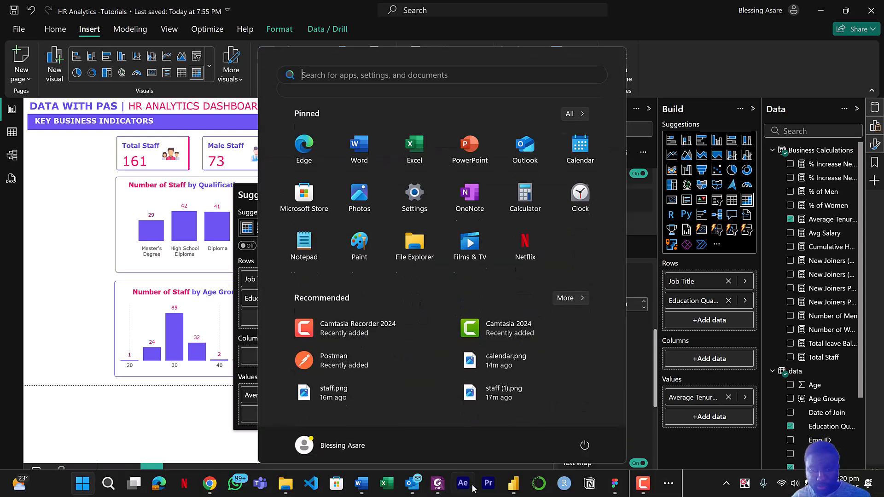
{"action": "mouse_move", "coordinate": [514, 484]}
{"action": "mouse_move", "coordinate": [488, 442]}
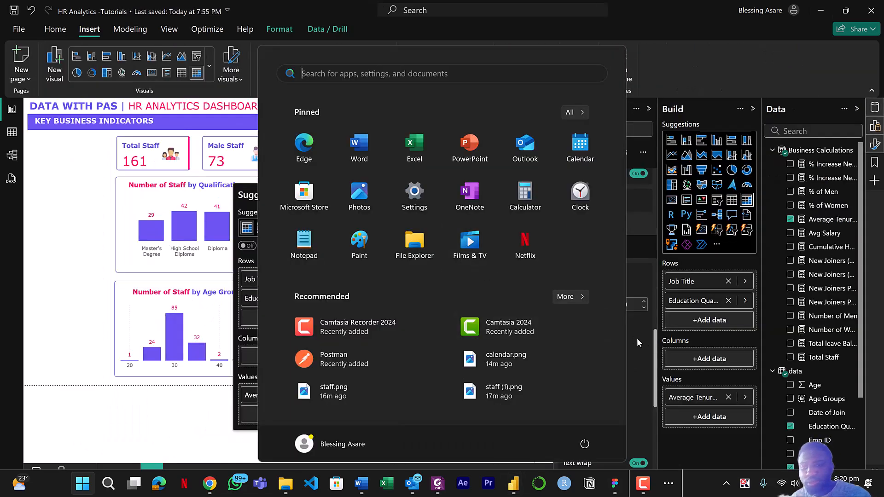
{"action": "left_click", "coordinate": [634, 338]}
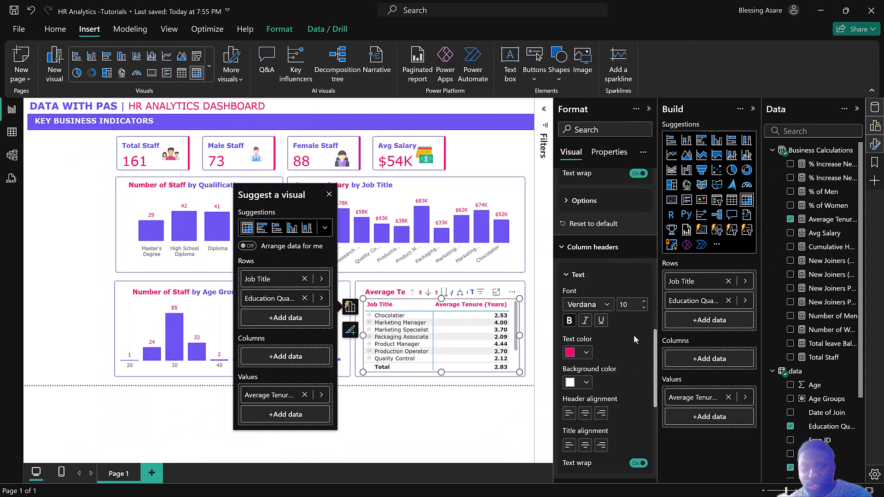
{"action": "left_click", "coordinate": [571, 353]}
{"action": "left_click", "coordinate": [626, 303]}
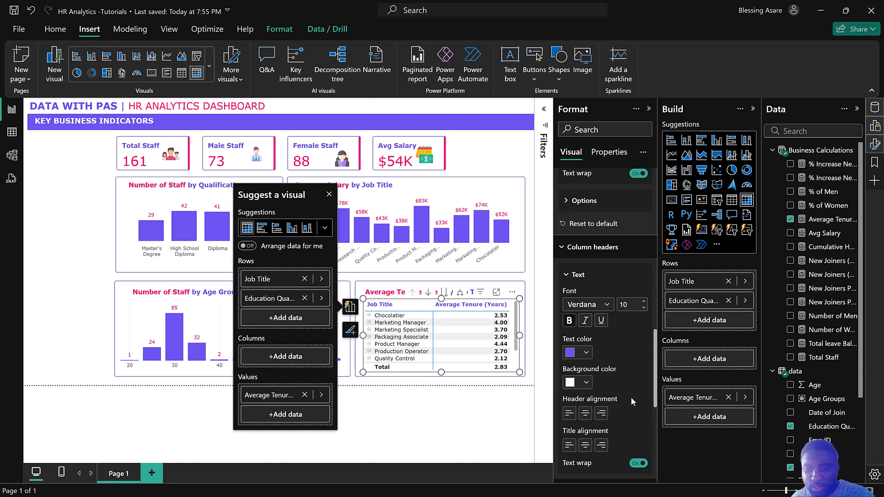
{"action": "scroll", "coordinate": [629, 395], "scroll_direction": "down", "scroll_amount": 1}
{"action": "scroll", "coordinate": [629, 392], "scroll_direction": "down", "scroll_amount": 4}
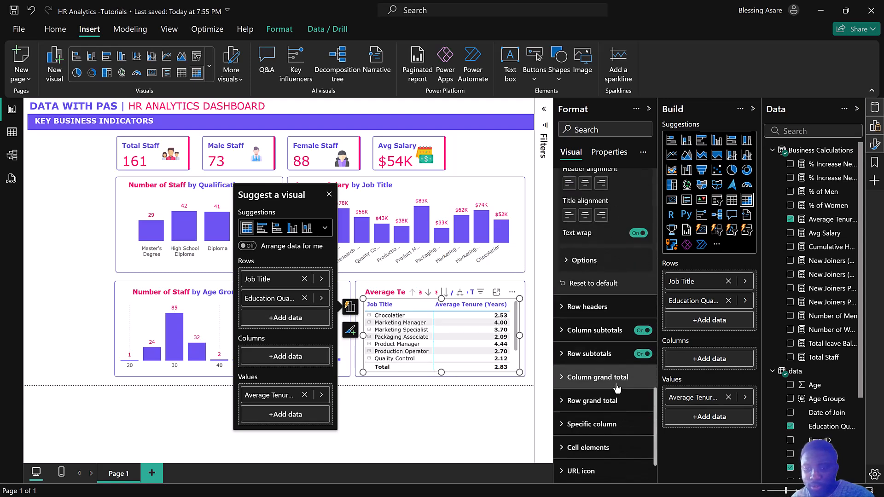
{"action": "scroll", "coordinate": [617, 390], "scroll_direction": "down", "scroll_amount": 1}
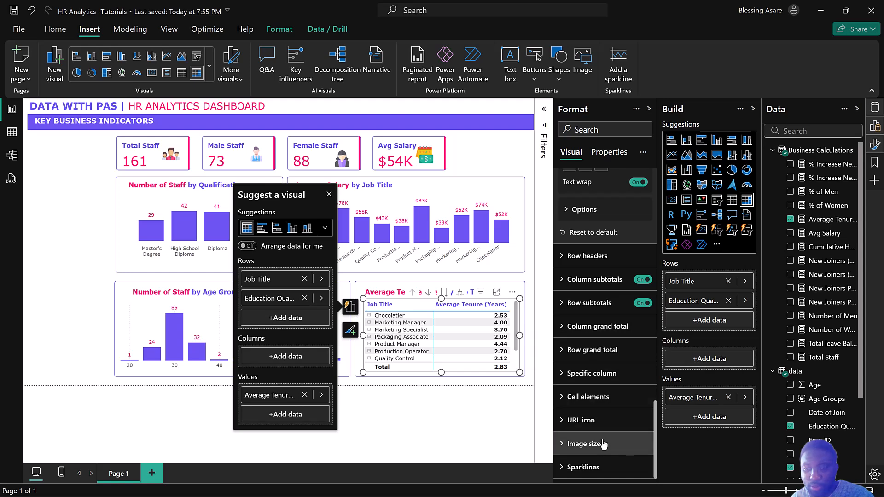
{"action": "scroll", "coordinate": [599, 400], "scroll_direction": "up", "scroll_amount": 2}
{"action": "scroll", "coordinate": [599, 399], "scroll_direction": "up", "scroll_amount": 3}
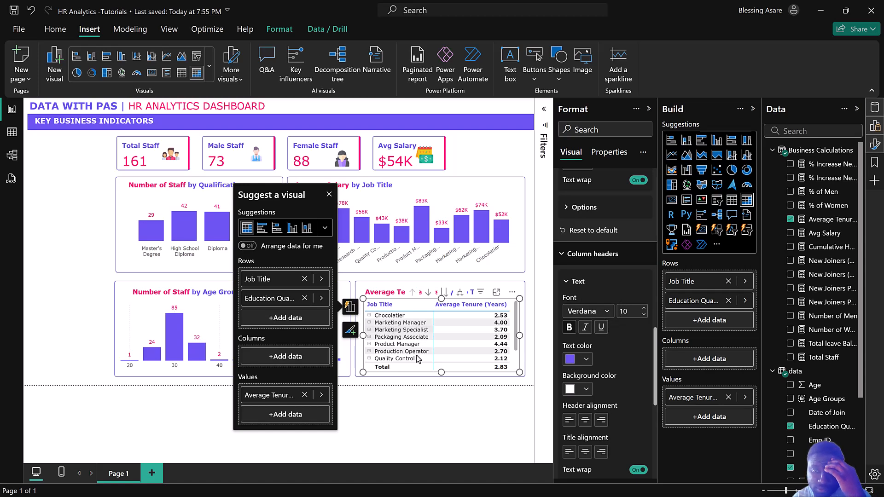
Expand the Chocolatier row in the matrix, close the visual suggestions and deselect the matrix
{"action": "left_click", "coordinate": [370, 316]}
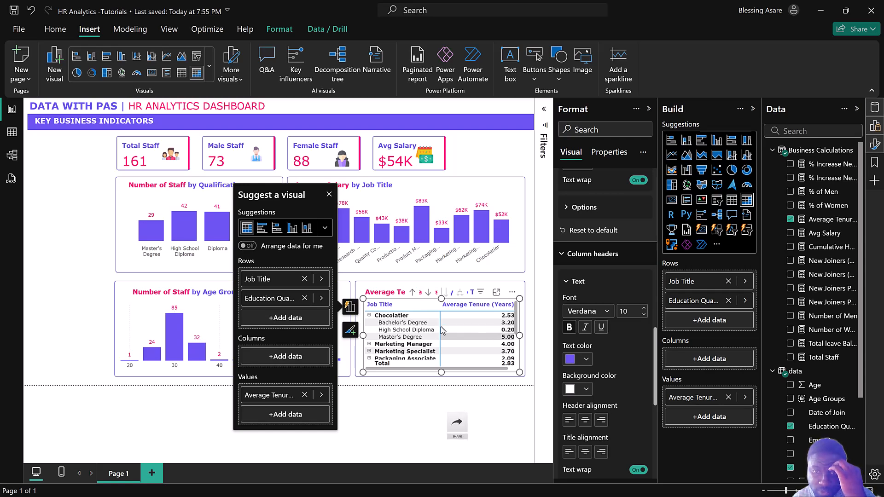
{"action": "left_click", "coordinate": [330, 194]}
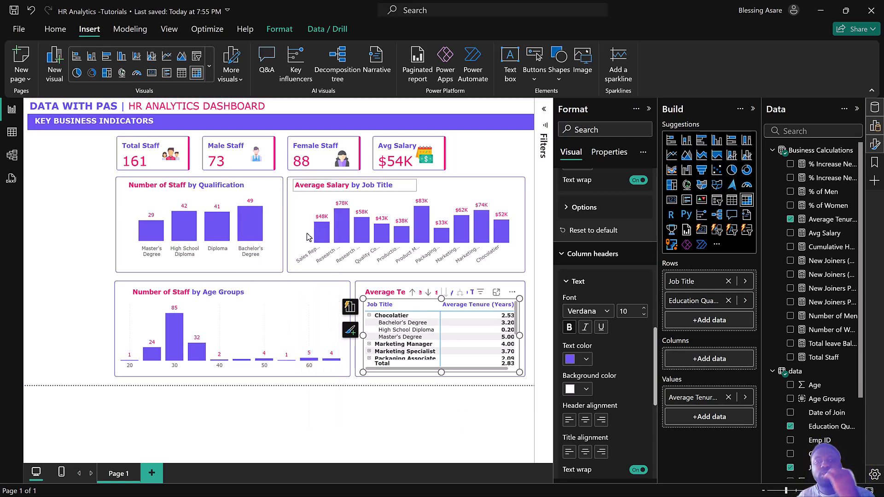
{"action": "left_click", "coordinate": [386, 413]}
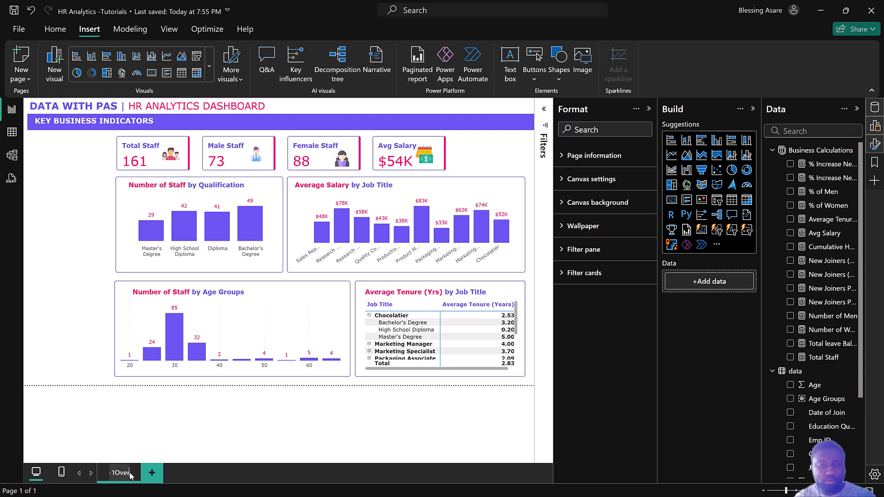
Rename the report page as Overview
{"action": "key", "text": "BackSpace"}
{"action": "key", "text": "BackSpace"}
{"action": "key", "text": "BackSpace"}
{"action": "key", "text": "BackSpace"}
{"action": "key", "text": "BackSpace"}
{"action": "key", "text": "BackSpace"}
{"action": "key", "text": "BackSpace"}
{"action": "key", "text": "BackSpace"}
{"action": "key", "text": "BackSpace"}
{"action": "key", "text": "Return"}
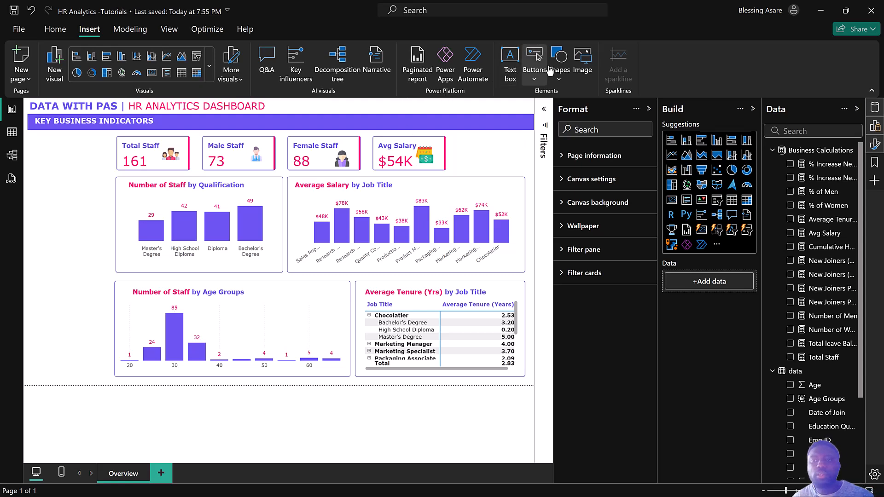
Insert a rounded rectangle about 220 wide in the blank area beside the charts and stretch it down to the lower charts' bottom edge
{"action": "left_click", "coordinate": [557, 70]}
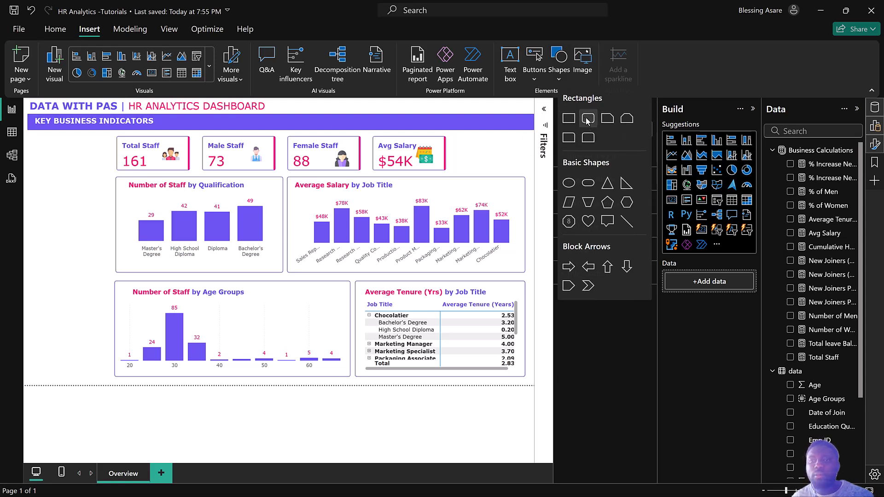
{"action": "left_click_drag", "start_coordinate": [85, 201], "coordinate": [81, 169]}
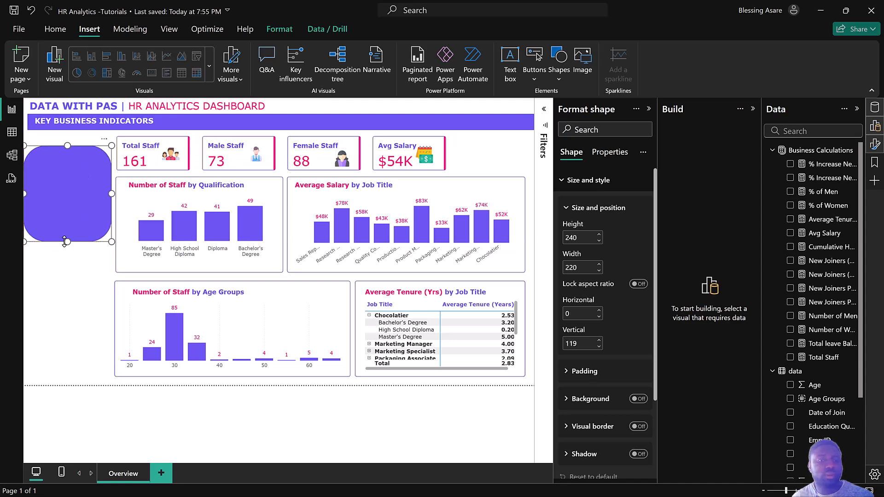
{"action": "left_click_drag", "start_coordinate": [70, 282], "coordinate": [59, 383]}
Set the rectangle's rounded corners to 10%
{"action": "scroll", "coordinate": [617, 360], "scroll_direction": "down", "scroll_amount": 3}
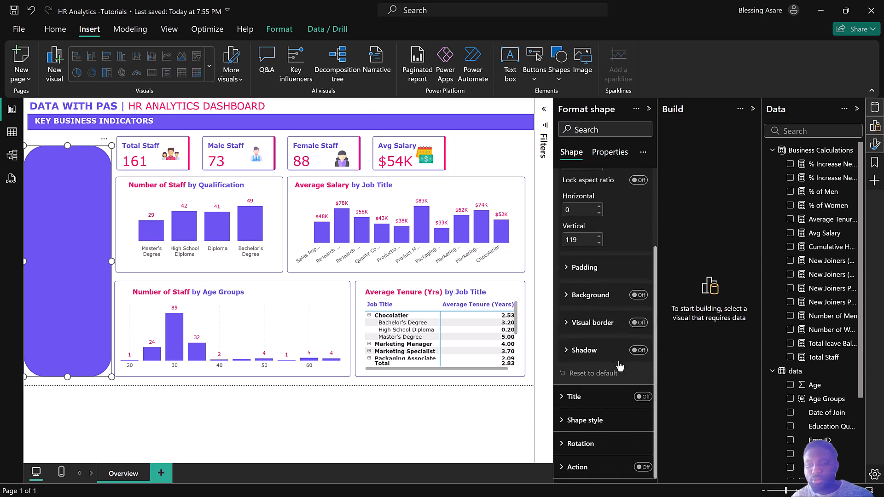
{"action": "left_click", "coordinate": [597, 420]}
{"action": "scroll", "coordinate": [598, 396], "scroll_direction": "down", "scroll_amount": 5}
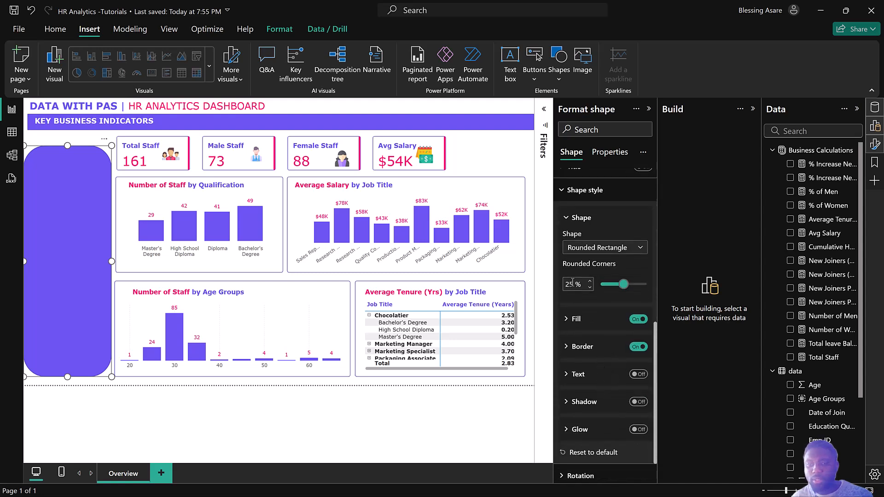
{"action": "type", "text": "5"}
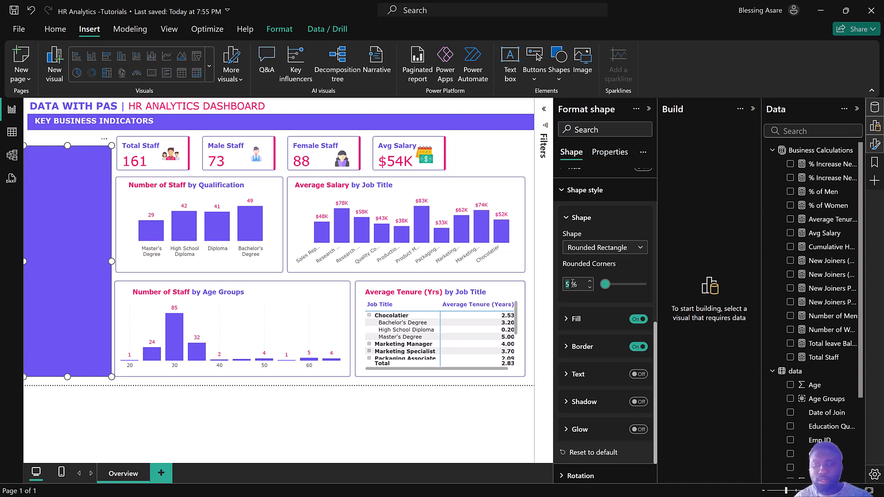
{"action": "type", "text": "10"}
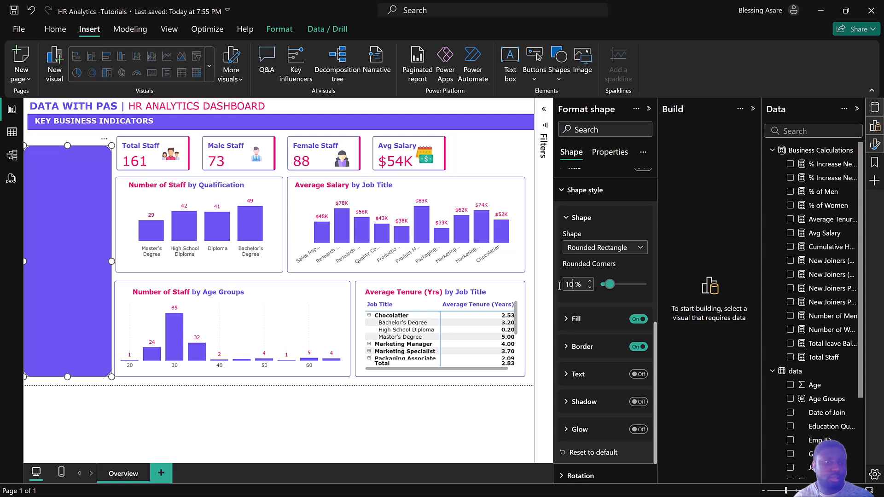
Extend the rectangle's top edge up to just below the key indicators banner and set its rounded corners to 5%
{"action": "mouse_move", "coordinate": [111, 261]}
{"action": "left_mouse_down"}
{"action": "mouse_move", "coordinate": [102, 261]}
{"action": "mouse_move", "coordinate": [111, 261]}
{"action": "left_mouse_up"}
{"action": "left_click_drag", "start_coordinate": [68, 145], "coordinate": [69, 134]}
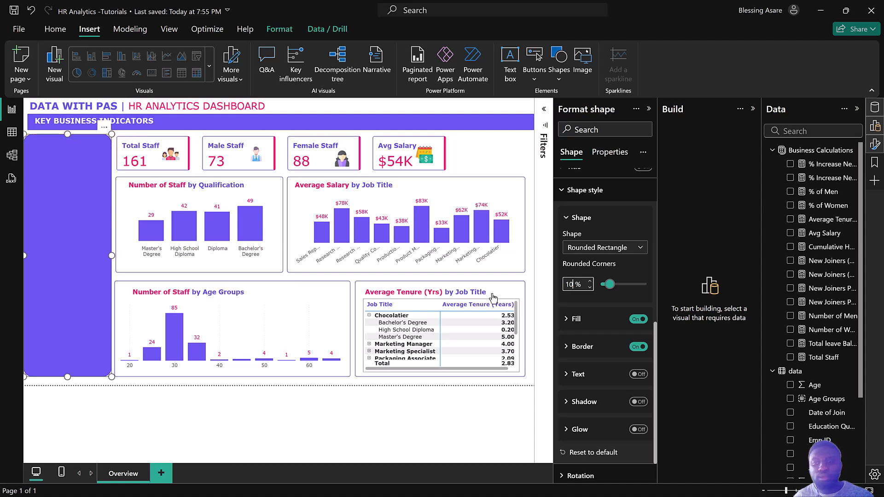
{"action": "left_click", "coordinate": [578, 285]}
{"action": "key", "text": "BackSpace"}
{"action": "key", "text": "BackSpace"}
{"action": "type", "text": "5"}
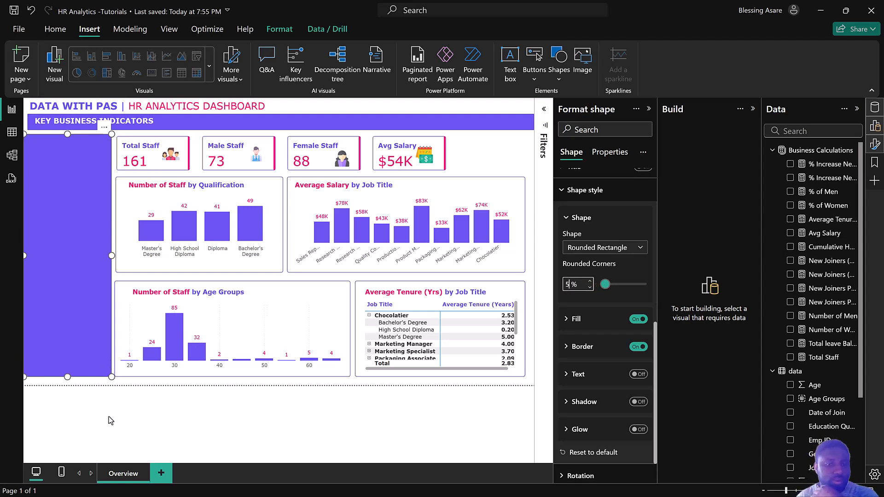
Narrow the purple rectangle slightly from its outer side so it lines up with the start of the banner
{"action": "left_click", "coordinate": [110, 420]}
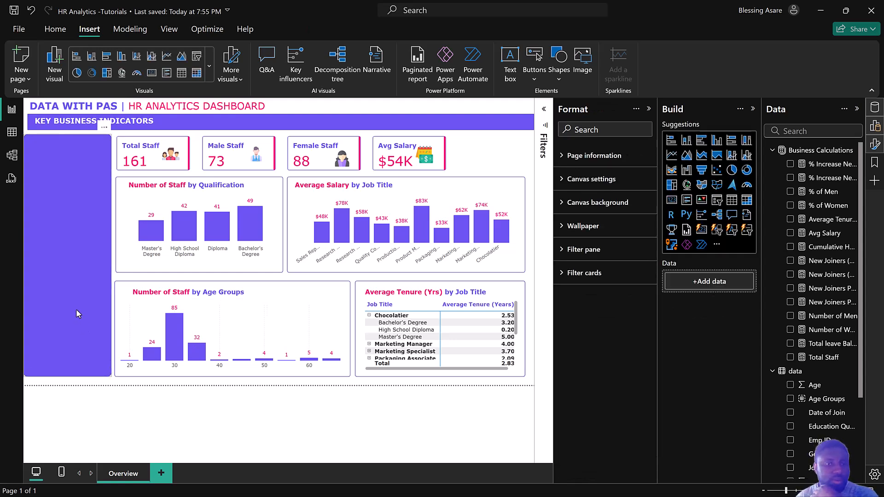
{"action": "left_click", "coordinate": [24, 259]}
{"action": "left_click_drag", "start_coordinate": [24, 255], "coordinate": [27, 254]}
{"action": "left_click", "coordinate": [65, 416]}
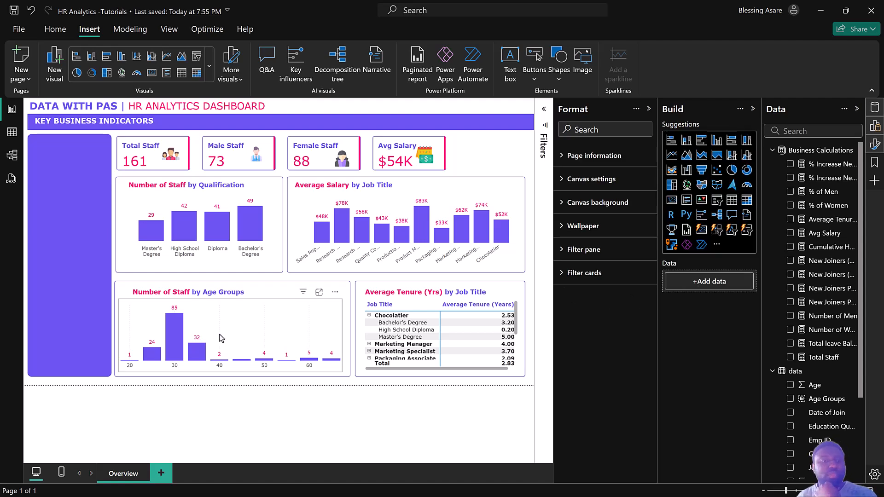
Insert a text box reading FILTERS PANE and shrink it to about 238 wide and 27 high
{"action": "left_click", "coordinate": [510, 65]}
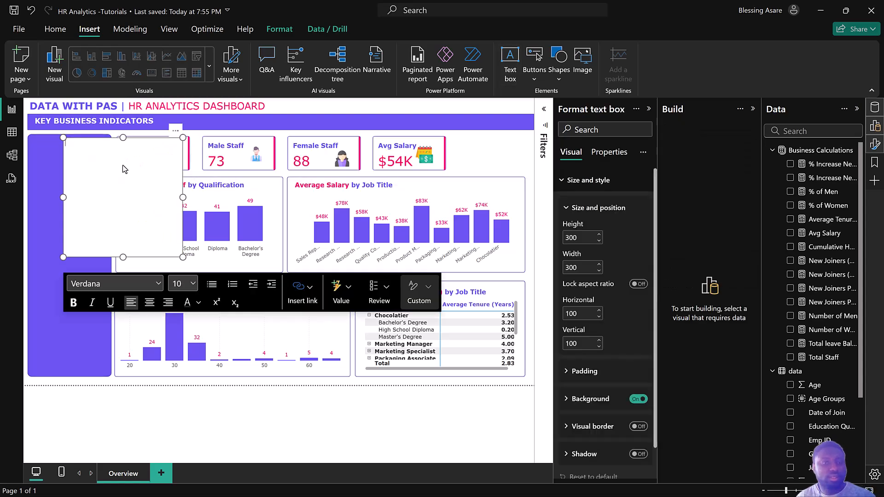
{"action": "type", "text": "FILT"}
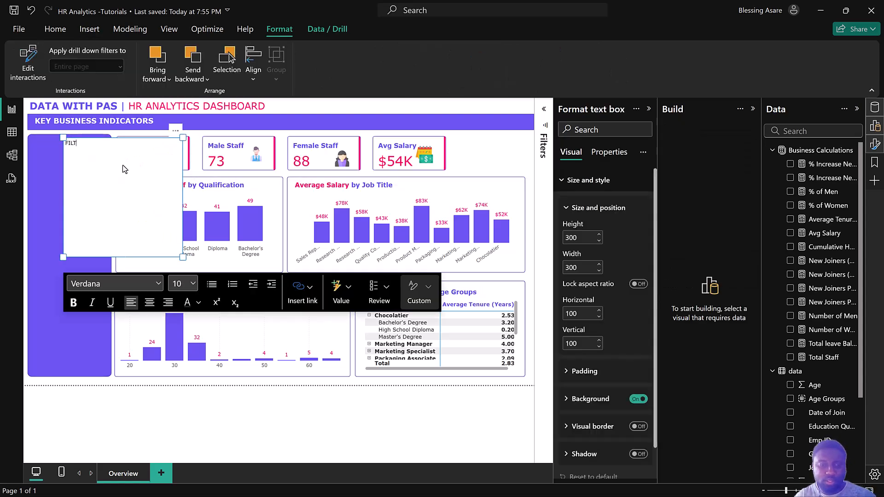
{"action": "type", "text": "ER S PANE"}
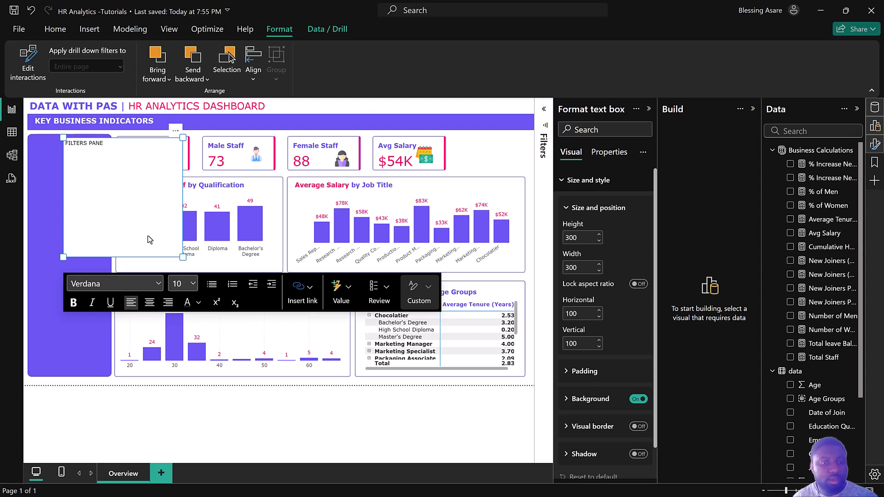
{"action": "left_click_drag", "start_coordinate": [175, 239], "coordinate": [157, 147]}
Make the FILTERS PANE text bold and white
{"action": "left_click_drag", "start_coordinate": [104, 143], "coordinate": [64, 139]}
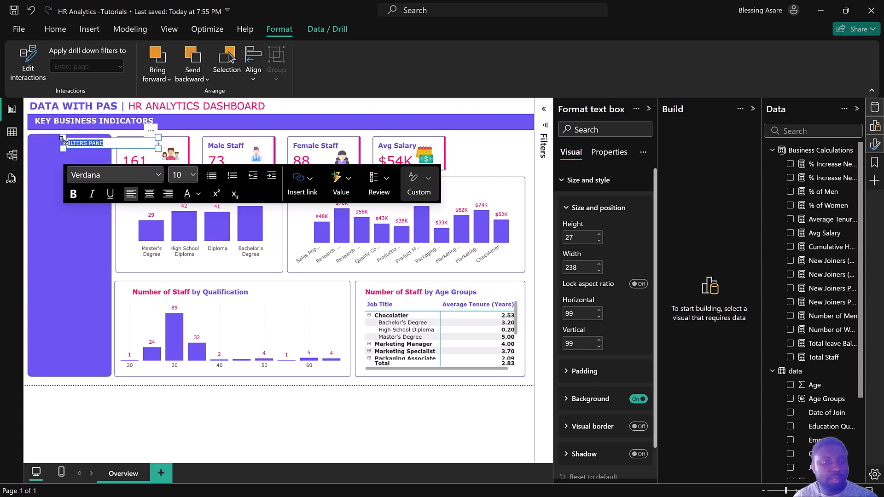
{"action": "left_click", "coordinate": [73, 194]}
{"action": "left_click", "coordinate": [199, 197]}
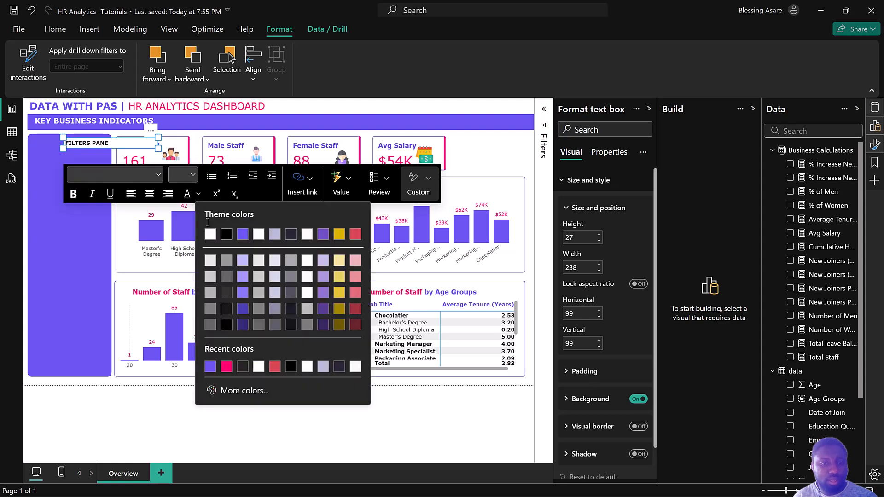
{"action": "left_click", "coordinate": [211, 241]}
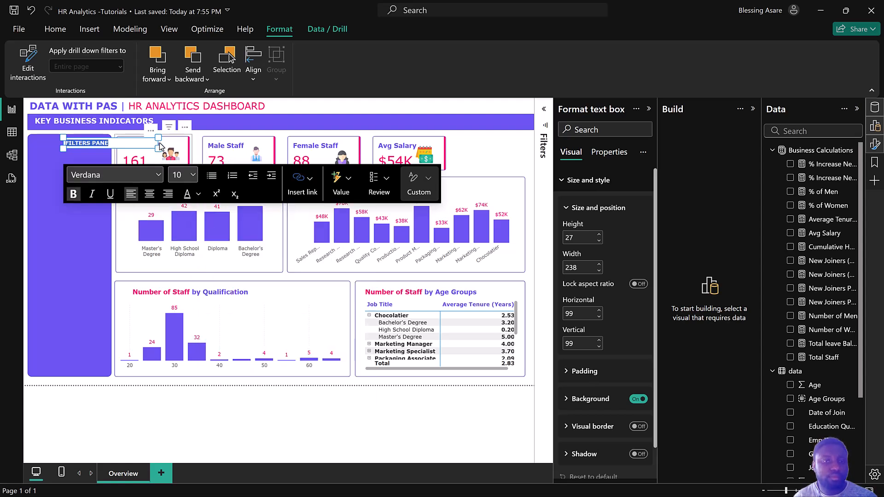
Set the FILTERS PANE font size to 14 and resize its text box to about 168 wide and 36 high
{"action": "left_click_drag", "start_coordinate": [158, 140], "coordinate": [114, 150]}
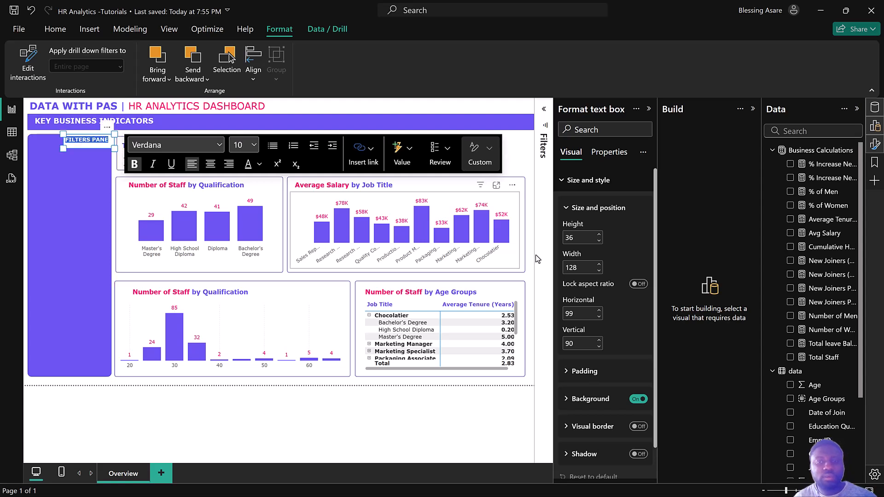
{"action": "left_click", "coordinate": [253, 145]}
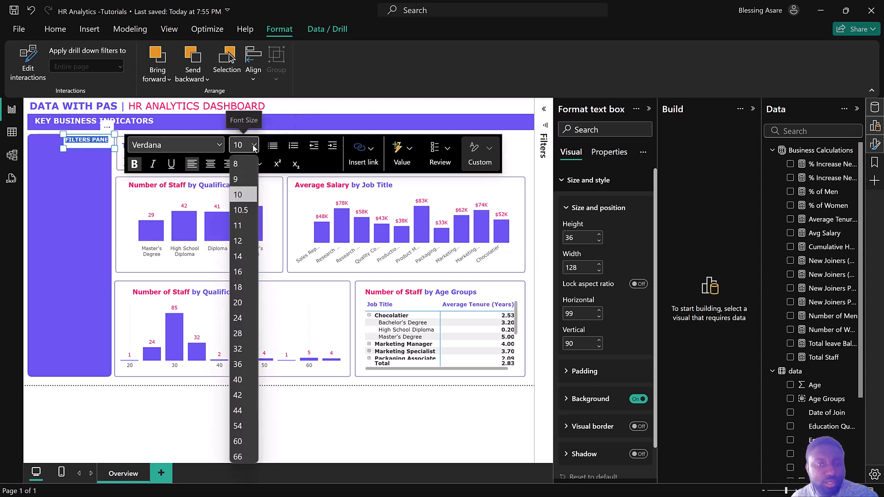
{"action": "left_click", "coordinate": [245, 255]}
{"action": "left_click_drag", "start_coordinate": [114, 147], "coordinate": [141, 152]}
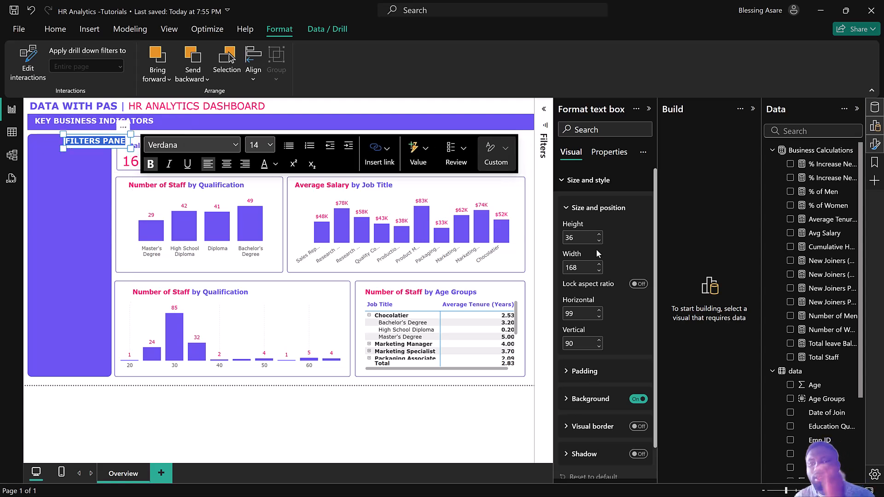
Turn off the FILTERS PANE text box's background and move it to the top of the purple rectangle, at about 31 horizontal and 105 vertical
{"action": "scroll", "coordinate": [599, 216], "scroll_direction": "down", "scroll_amount": 1}
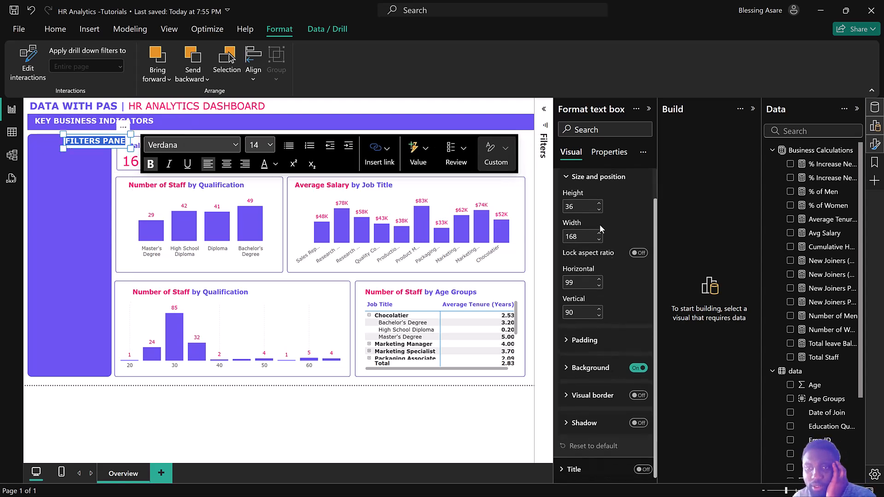
{"action": "scroll", "coordinate": [600, 224], "scroll_direction": "up", "scroll_amount": 1}
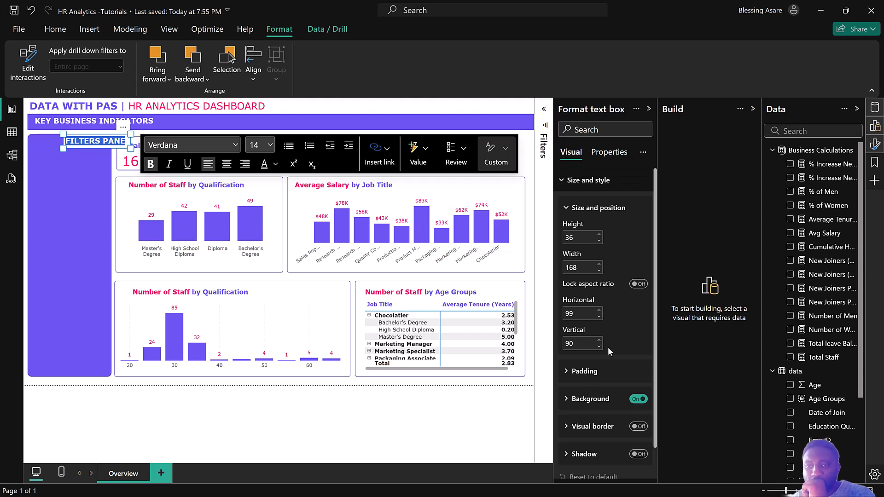
{"action": "left_click", "coordinate": [640, 399]}
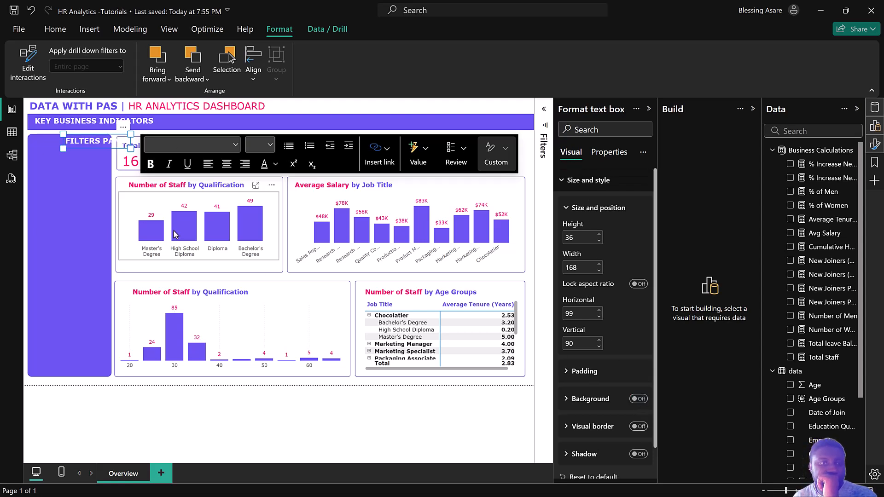
{"action": "left_click_drag", "start_coordinate": [86, 147], "coordinate": [58, 153]}
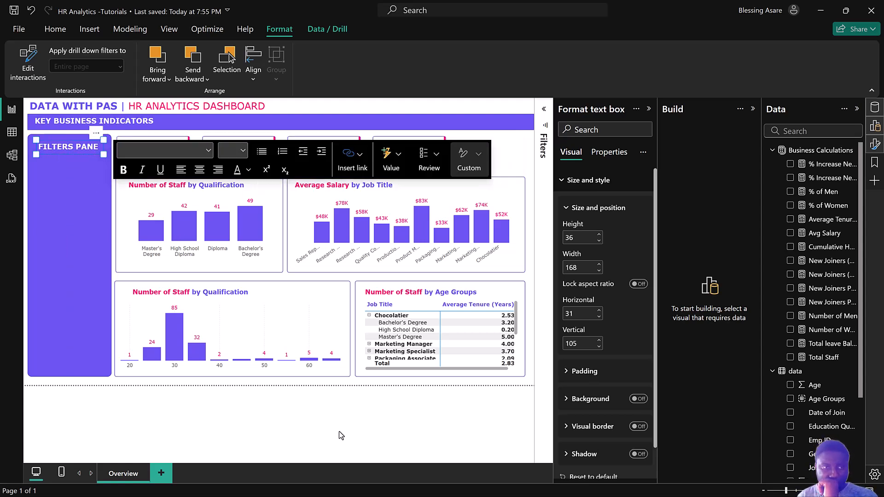
Add a slicer to the Overview page using the Gender field from the data table
{"action": "left_click", "coordinate": [363, 435]}
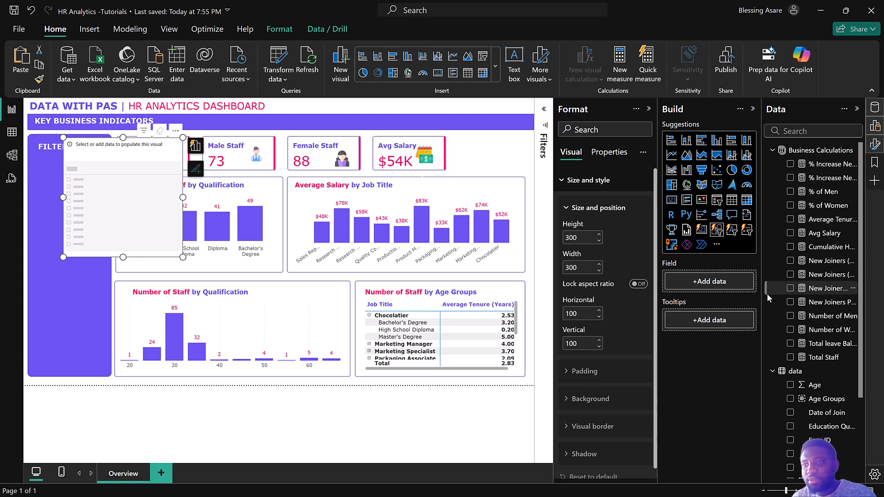
{"action": "scroll", "coordinate": [803, 357], "scroll_direction": "down", "scroll_amount": 2}
{"action": "scroll", "coordinate": [803, 357], "scroll_direction": "down", "scroll_amount": 2}
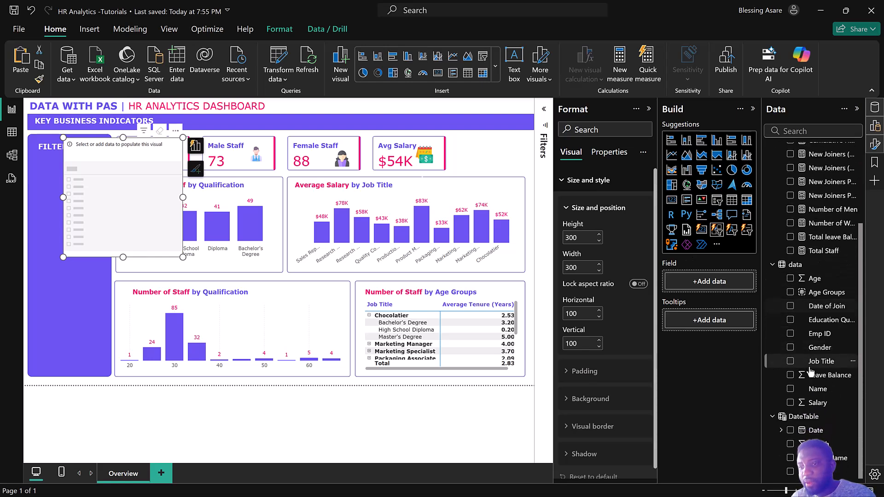
{"action": "left_click", "coordinate": [789, 348]}
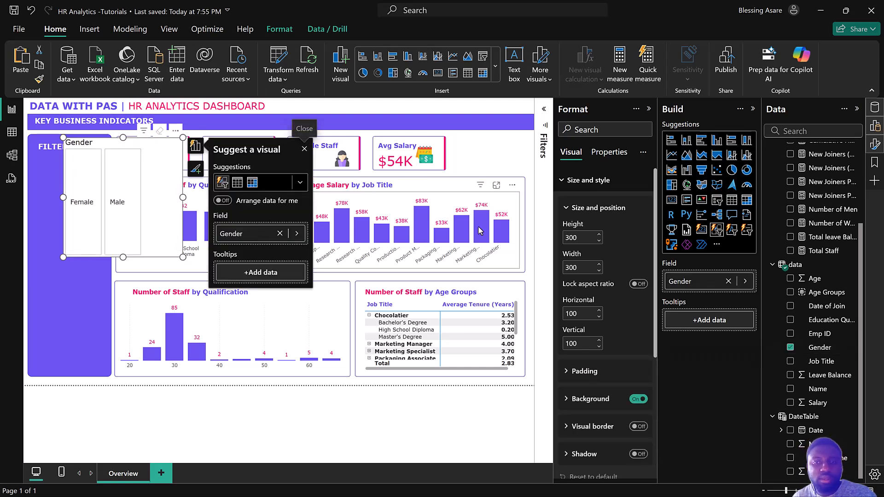
{"action": "left_click", "coordinate": [732, 232]}
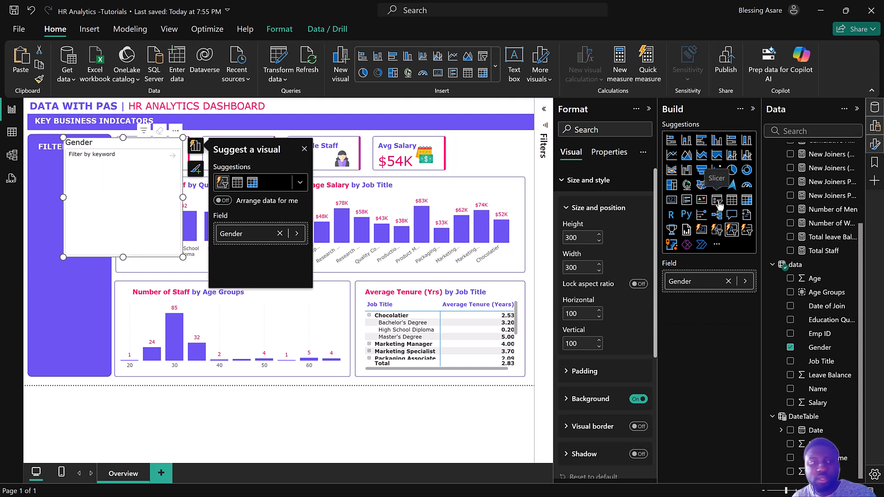
{"action": "left_click", "coordinate": [720, 205]}
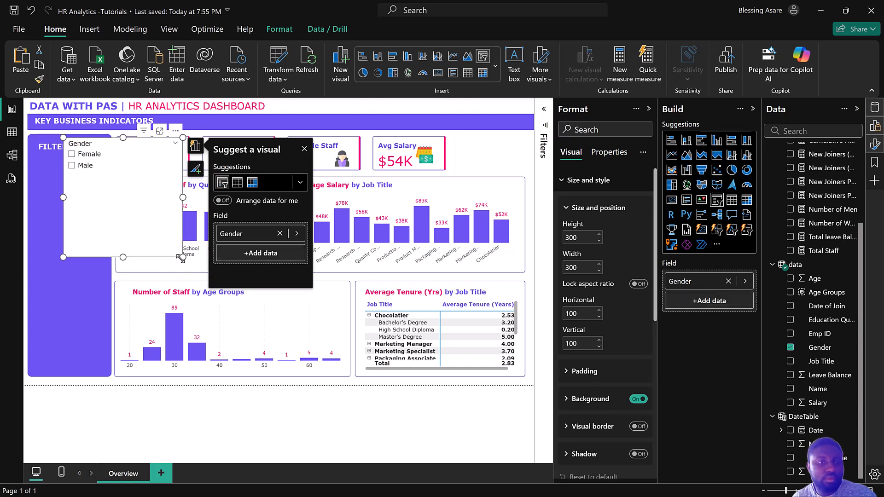
Set the Gender slicer's style to Dropdown and shrink it to fit inside the purple rectangle, just below the FILTERS PANE text
{"action": "left_click", "coordinate": [606, 153]}
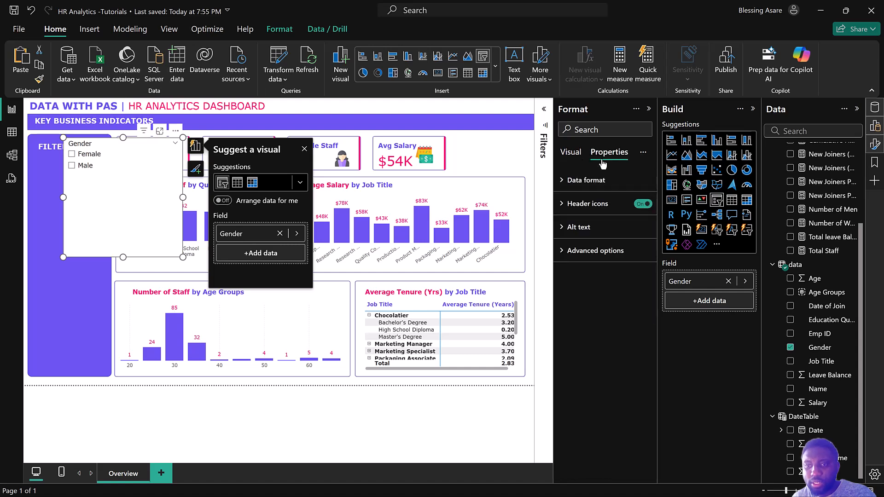
{"action": "left_click", "coordinate": [575, 154]}
{"action": "scroll", "coordinate": [596, 253], "scroll_direction": "down", "scroll_amount": 6}
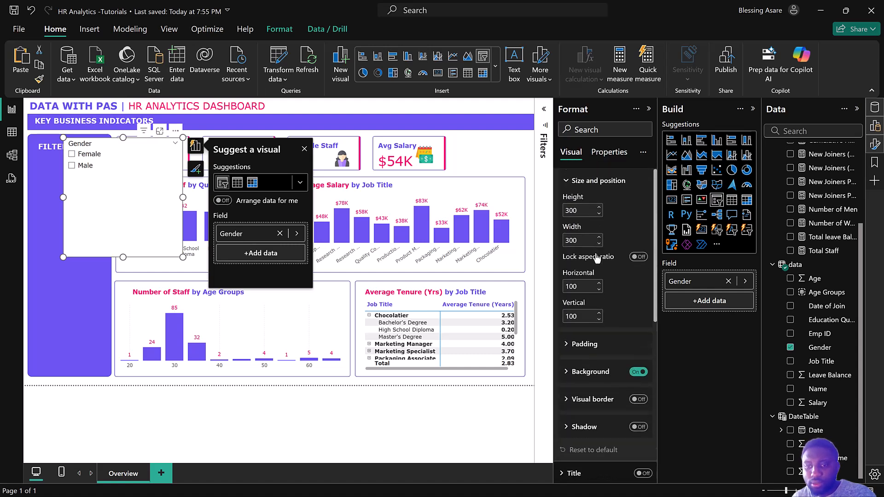
{"action": "left_click", "coordinate": [589, 237]}
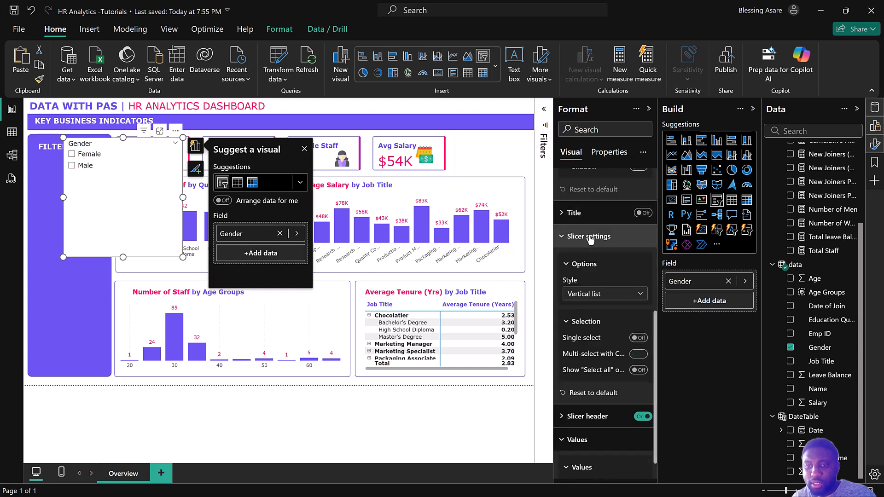
{"action": "left_click", "coordinate": [597, 294]}
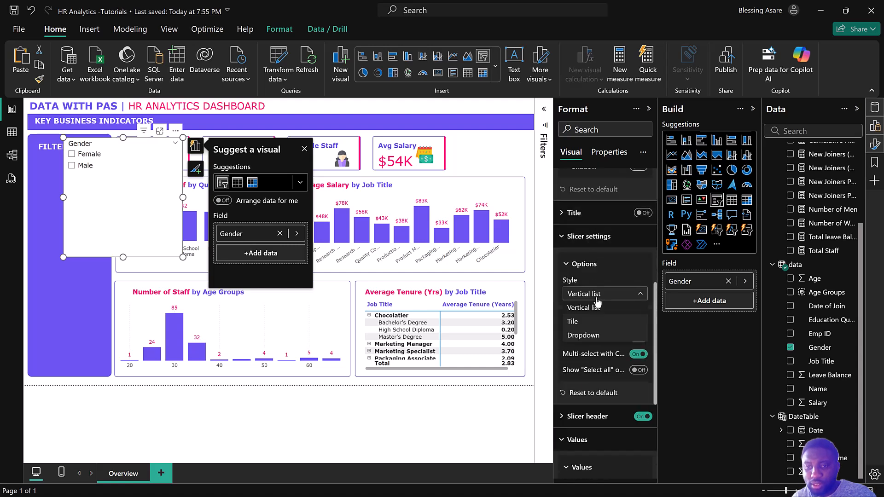
{"action": "left_click", "coordinate": [587, 334]}
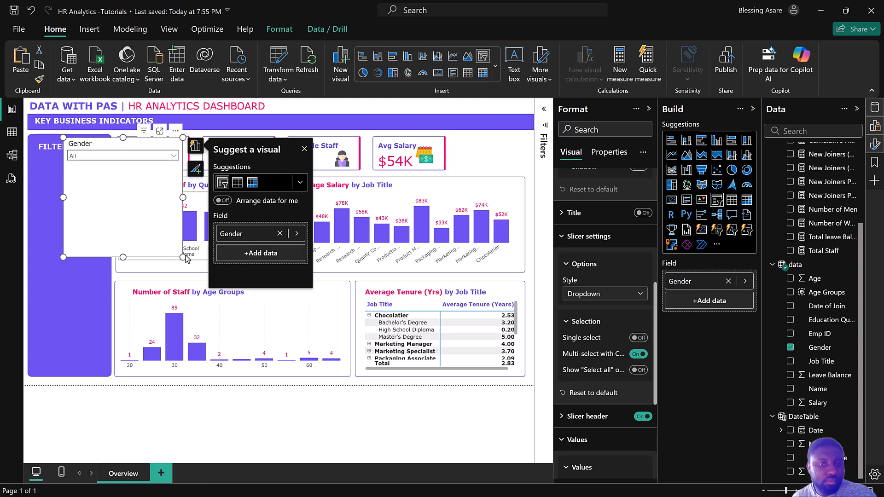
{"action": "left_click_drag", "start_coordinate": [183, 257], "coordinate": [167, 178]}
{"action": "left_click_drag", "start_coordinate": [148, 145], "coordinate": [75, 167]}
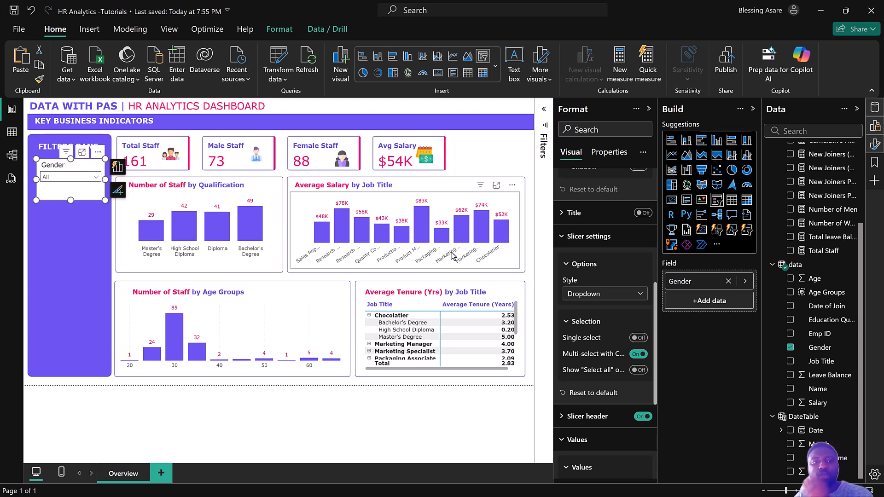
Set the font colour of the Gender slicer's values to white
{"action": "scroll", "coordinate": [598, 295], "scroll_direction": "down", "scroll_amount": 4}
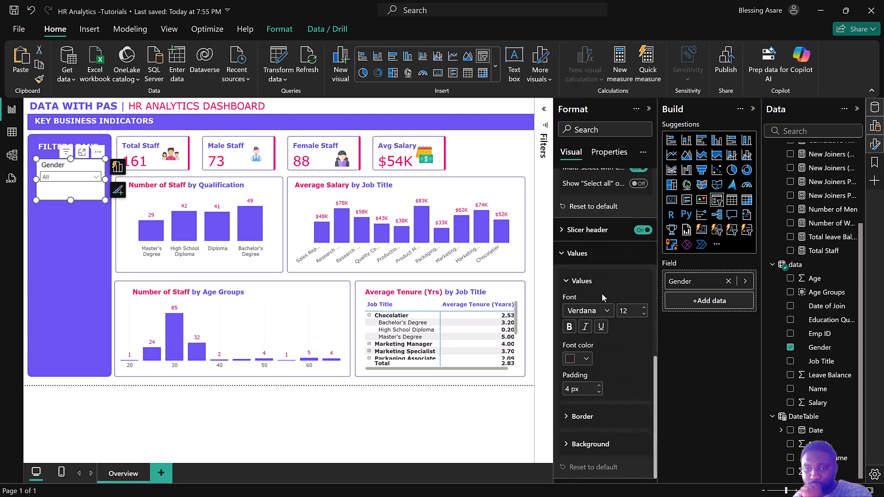
{"action": "left_click", "coordinate": [572, 361]}
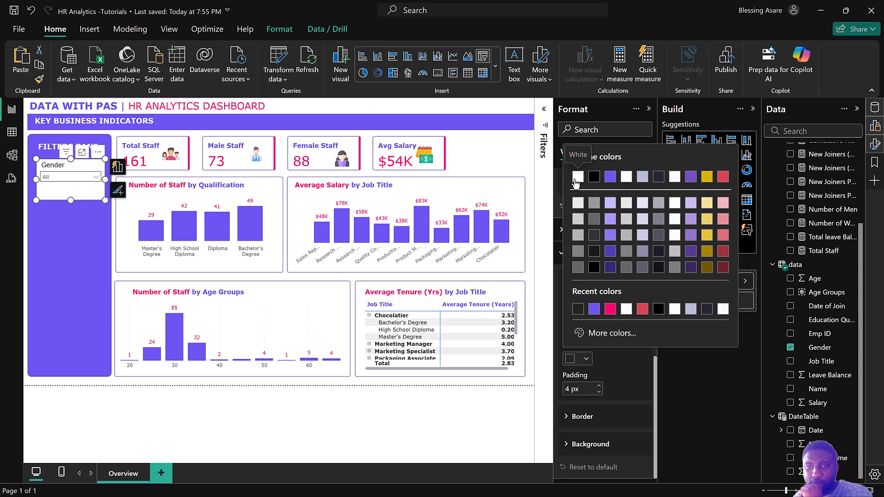
{"action": "left_click", "coordinate": [576, 180]}
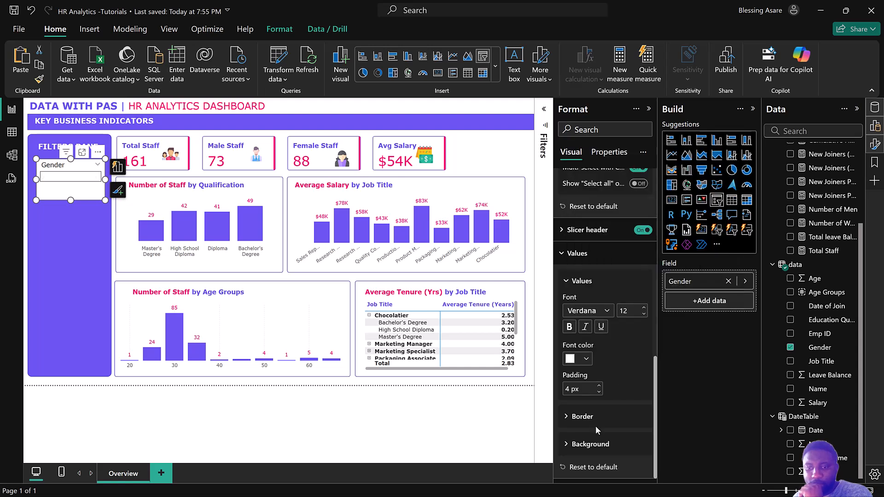
Try a pink background on the Gender slicer's header
{"action": "left_click", "coordinate": [598, 444]}
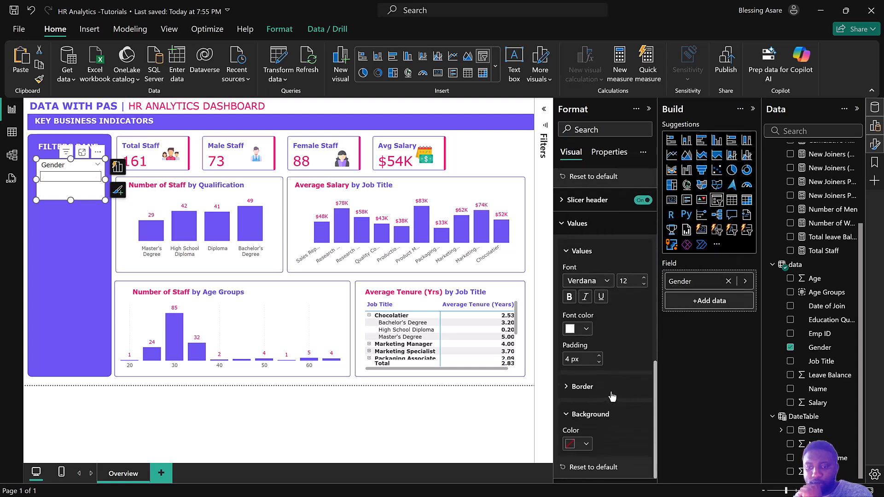
{"action": "scroll", "coordinate": [608, 395], "scroll_direction": "up", "scroll_amount": 2}
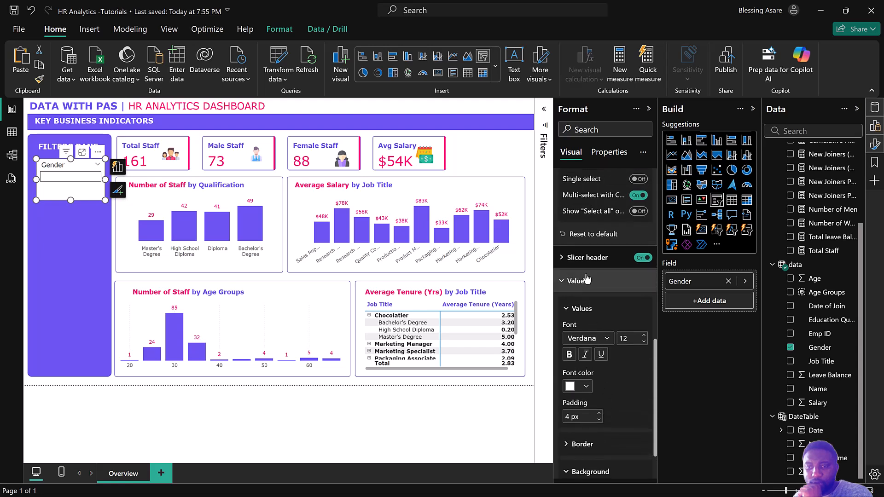
{"action": "left_click", "coordinate": [589, 258]}
{"action": "scroll", "coordinate": [598, 383], "scroll_direction": "down", "scroll_amount": 10}
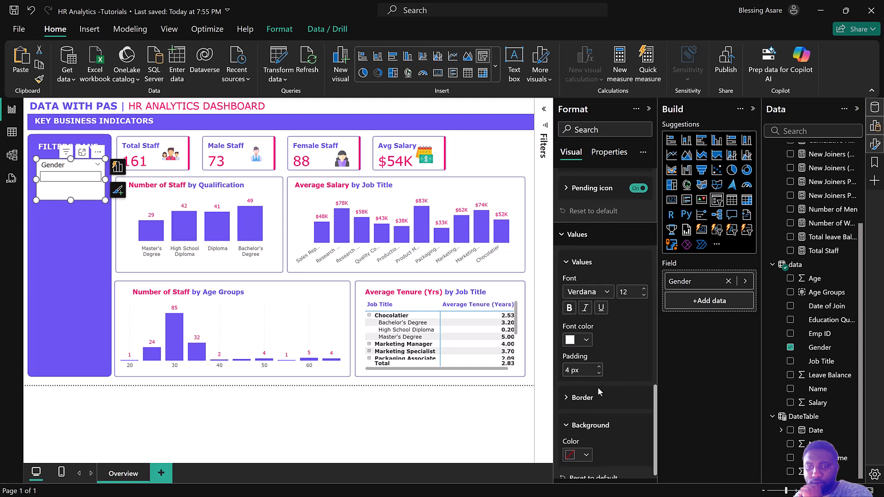
{"action": "scroll", "coordinate": [597, 387], "scroll_direction": "down", "scroll_amount": 1}
{"action": "left_click", "coordinate": [587, 416]}
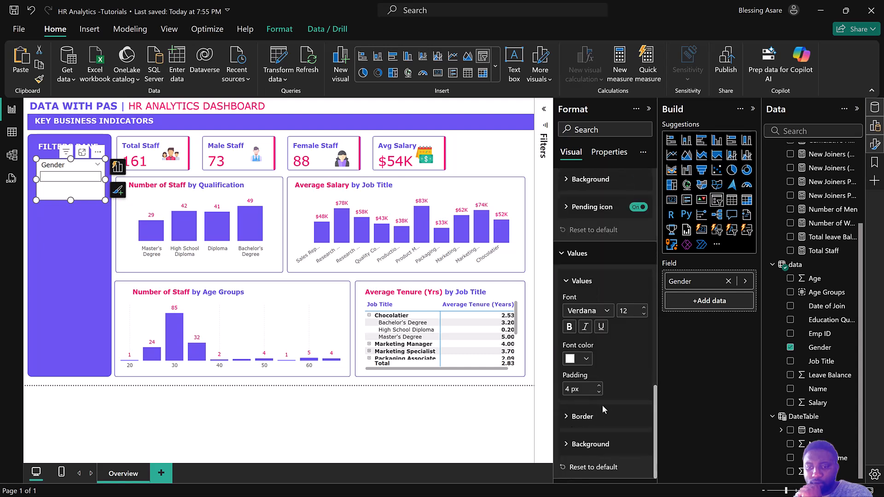
{"action": "scroll", "coordinate": [608, 363], "scroll_direction": "up", "scroll_amount": 4}
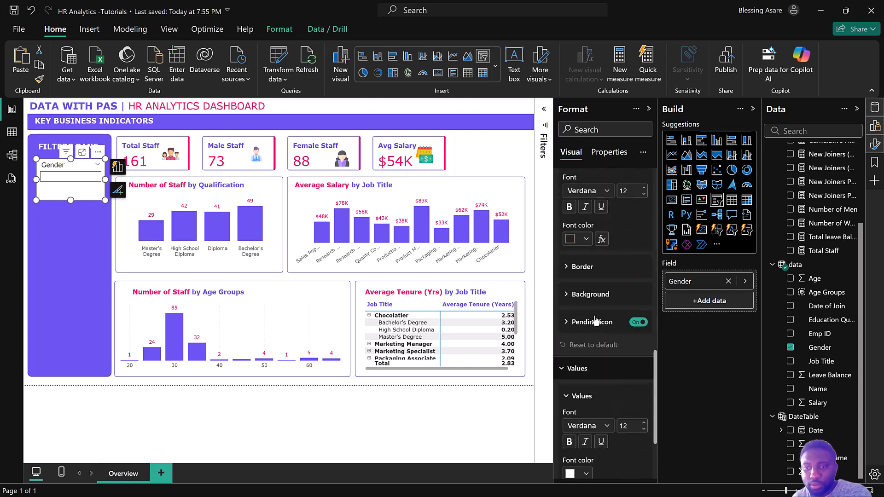
{"action": "left_click", "coordinate": [639, 323]}
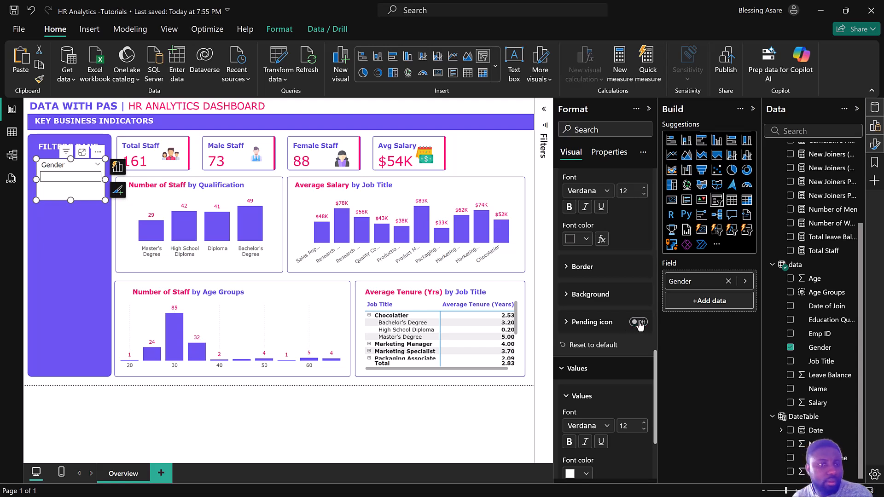
{"action": "left_click", "coordinate": [639, 323]}
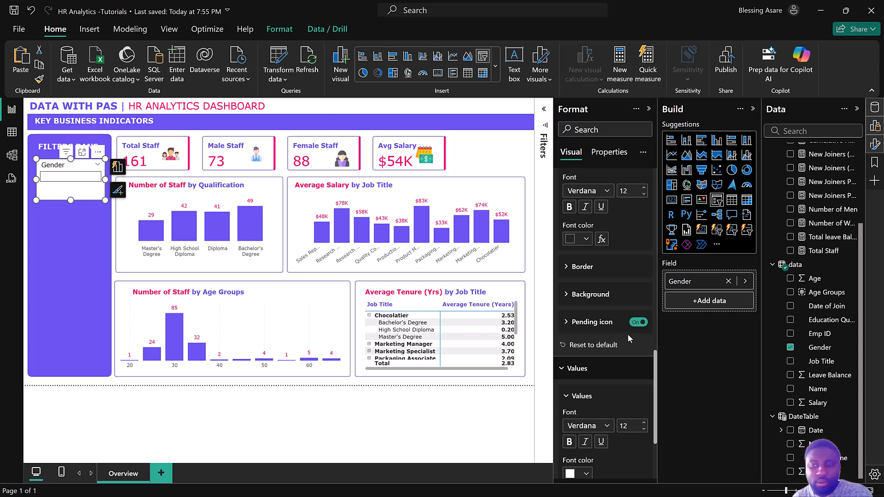
{"action": "left_click", "coordinate": [591, 295]}
{"action": "left_click", "coordinate": [571, 325]}
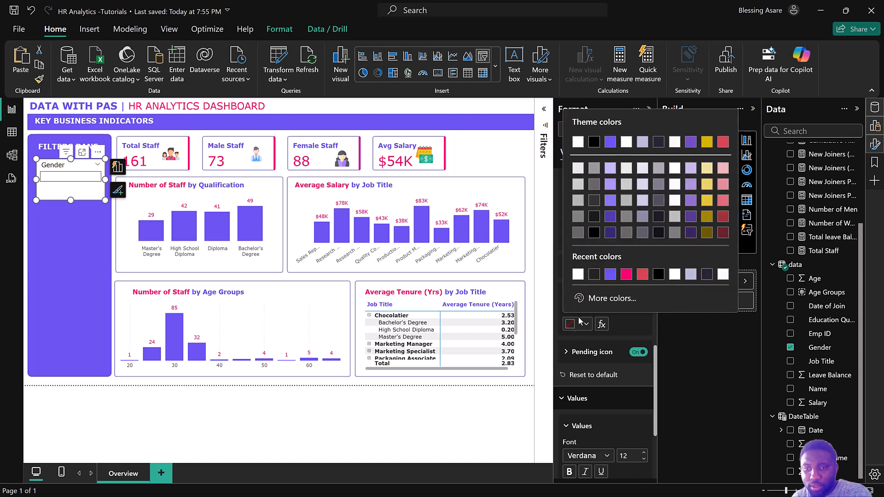
{"action": "left_click", "coordinate": [620, 271]}
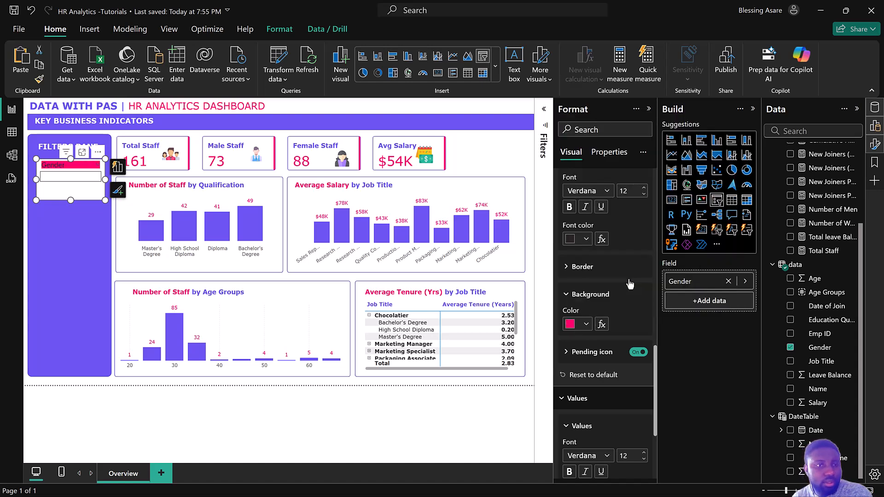
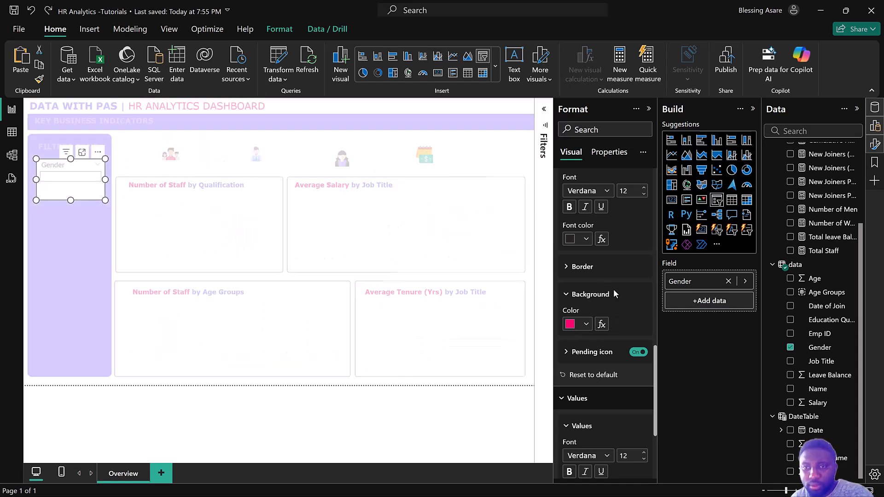
Set the background of the Gender slicer's values to the recently used pink
{"action": "scroll", "coordinate": [613, 289], "scroll_direction": "up", "scroll_amount": 3}
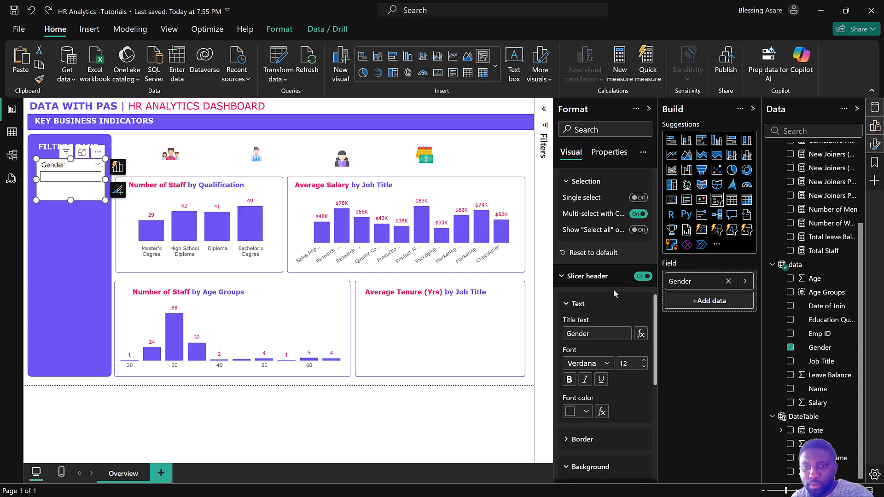
{"action": "scroll", "coordinate": [612, 276], "scroll_direction": "up", "scroll_amount": 5}
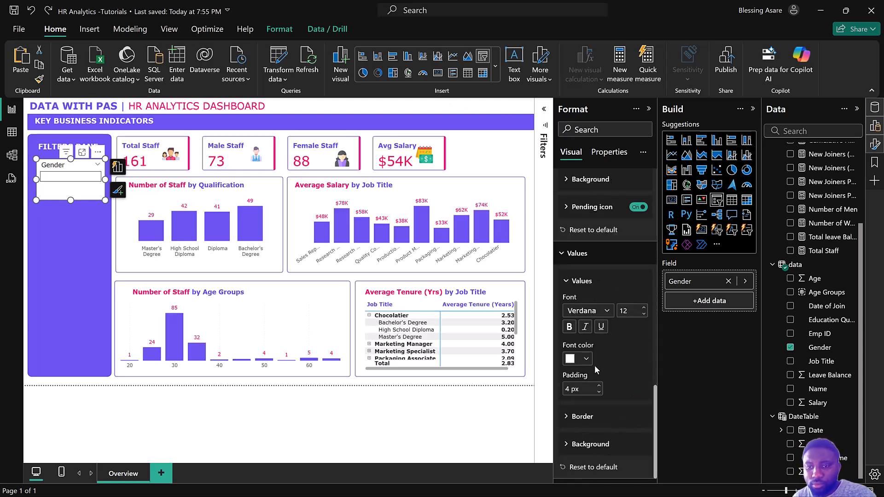
{"action": "scroll", "coordinate": [601, 359], "scroll_direction": "up", "scroll_amount": 3}
{"action": "scroll", "coordinate": [602, 358], "scroll_direction": "down", "scroll_amount": 3}
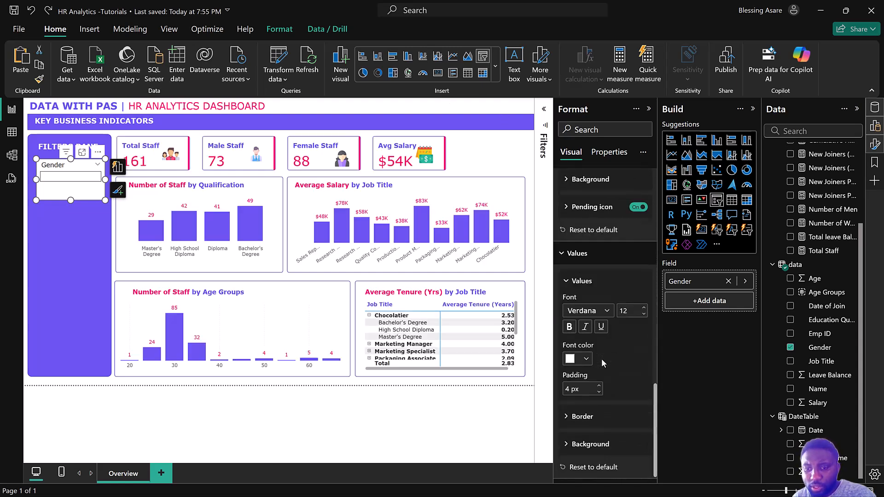
{"action": "left_click", "coordinate": [582, 444]}
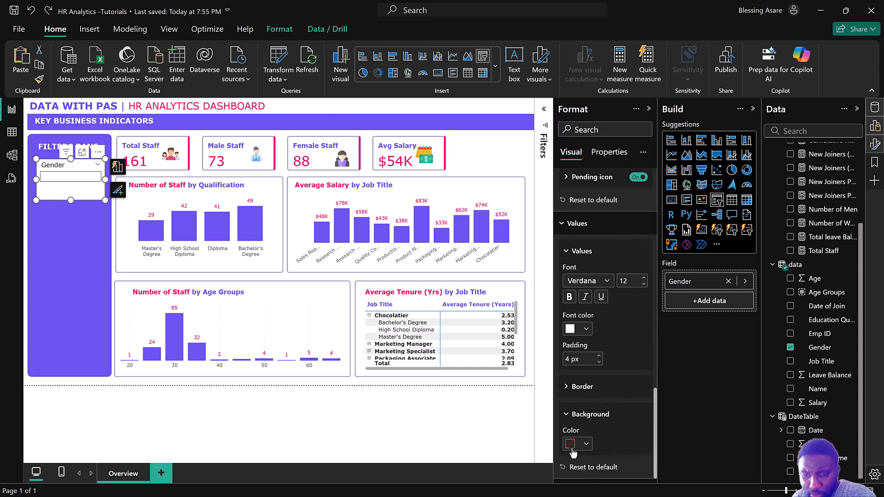
{"action": "left_click", "coordinate": [571, 445]}
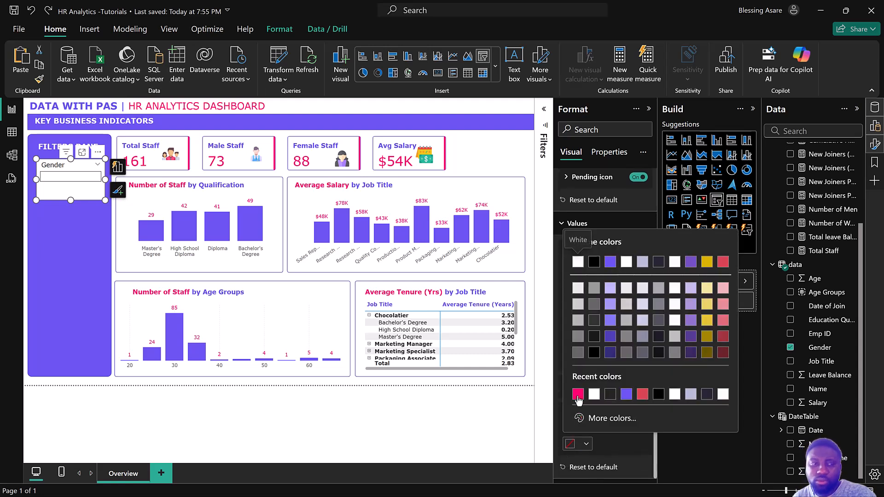
{"action": "left_click", "coordinate": [578, 395]}
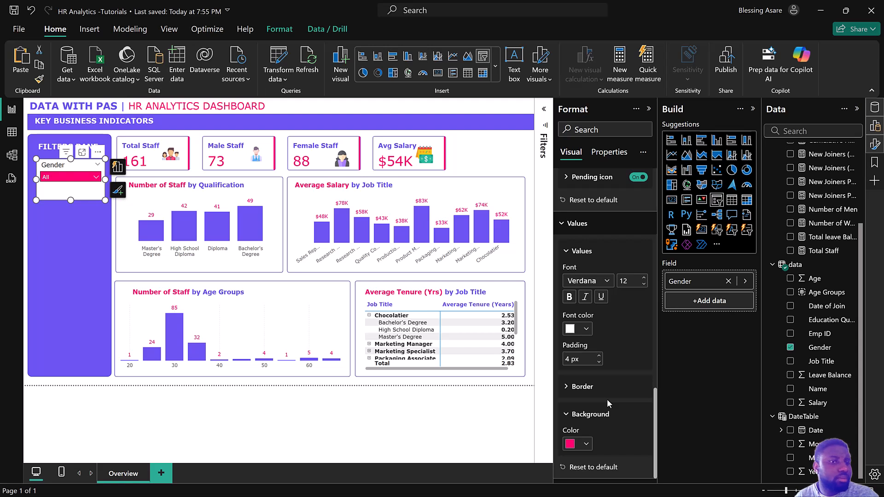
Try the recently used pink as the background of the Gender slicer's header
{"action": "scroll", "coordinate": [607, 399], "scroll_direction": "up", "scroll_amount": 3}
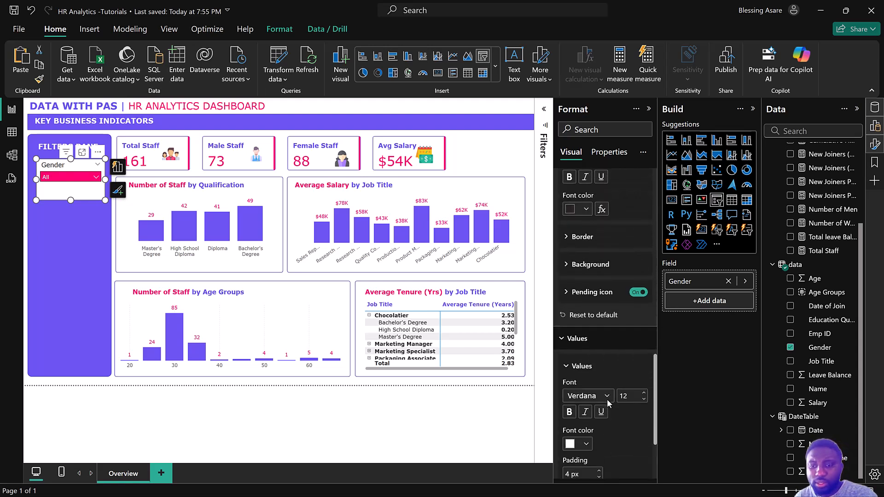
{"action": "scroll", "coordinate": [606, 403], "scroll_direction": "down", "scroll_amount": 2}
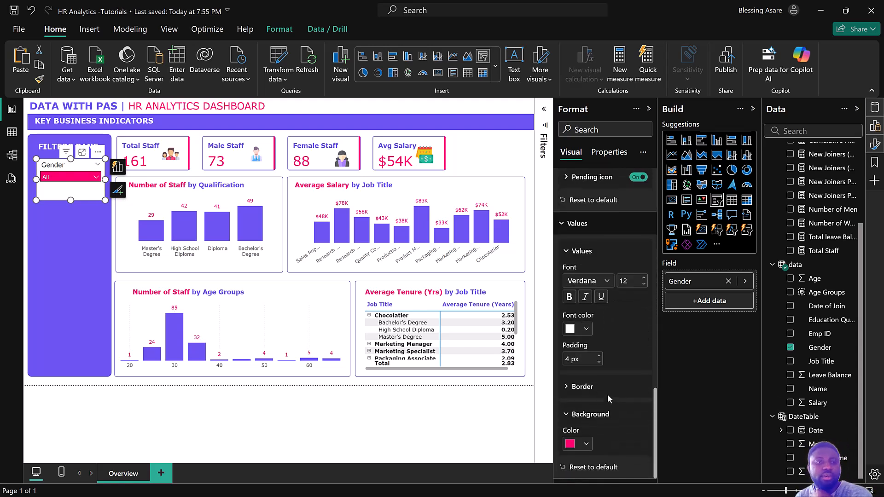
{"action": "scroll", "coordinate": [607, 394], "scroll_direction": "up", "scroll_amount": 5}
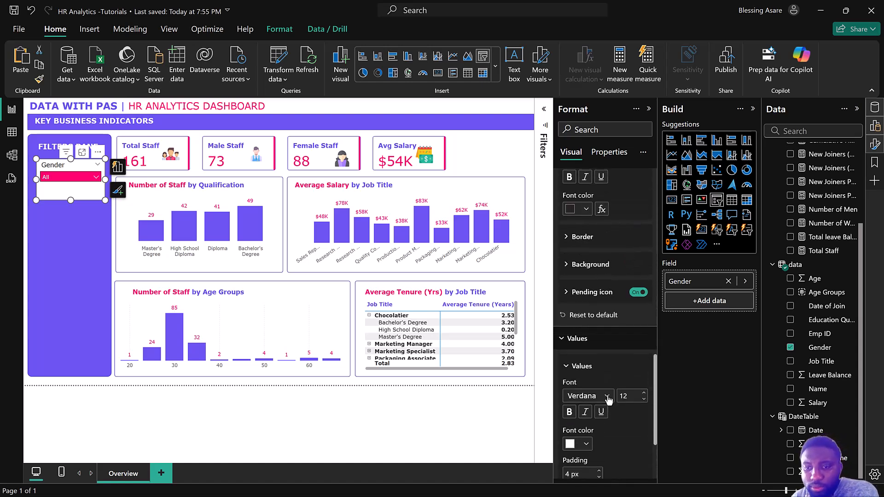
{"action": "left_click", "coordinate": [590, 380]}
{"action": "scroll", "coordinate": [598, 388], "scroll_direction": "down", "scroll_amount": 4}
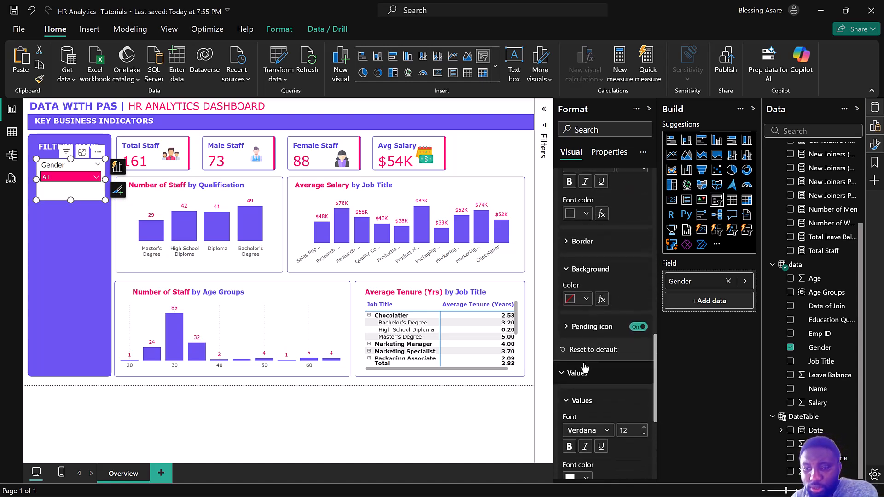
{"action": "left_click", "coordinate": [574, 297]}
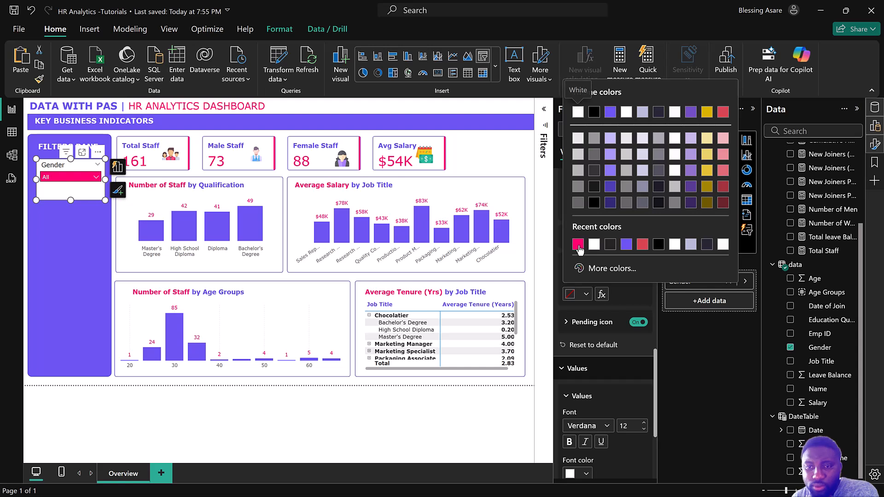
{"action": "left_click", "coordinate": [580, 250]}
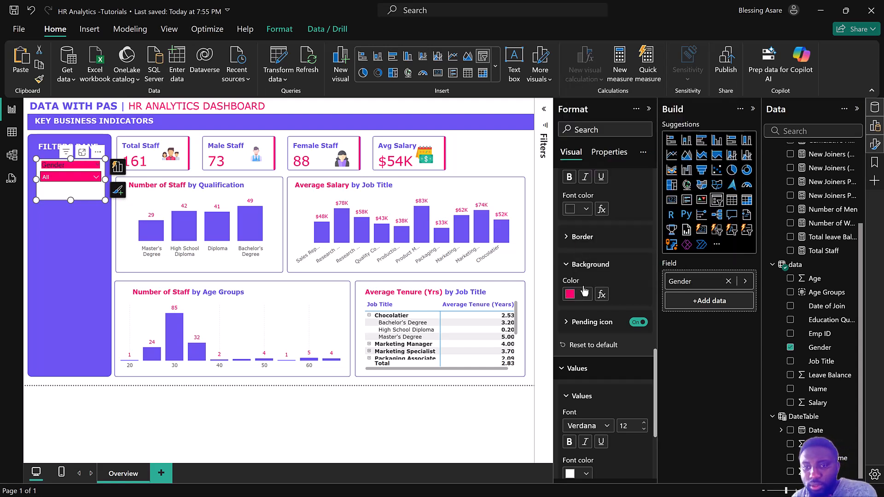
{"action": "scroll", "coordinate": [596, 265], "scroll_direction": "up", "scroll_amount": 5}
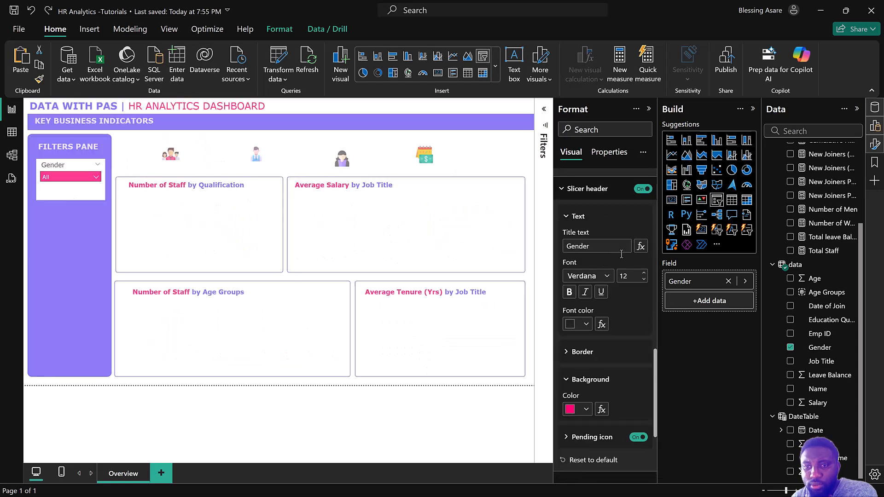
Set the background colour of the whole Gender slicer visual to the recently used pink
{"action": "scroll", "coordinate": [620, 253], "scroll_direction": "up", "scroll_amount": 6}
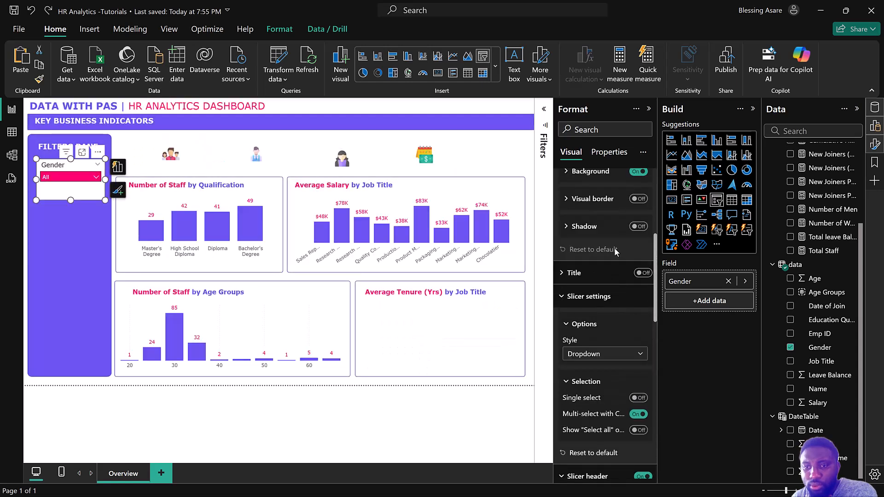
{"action": "scroll", "coordinate": [602, 216], "scroll_direction": "up", "scroll_amount": 4}
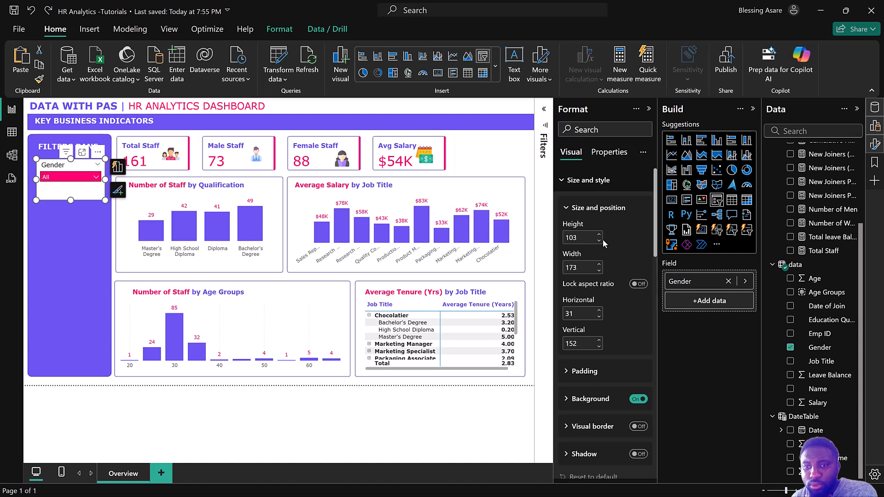
{"action": "scroll", "coordinate": [606, 249], "scroll_direction": "down", "scroll_amount": 3}
{"action": "left_click", "coordinate": [603, 285]}
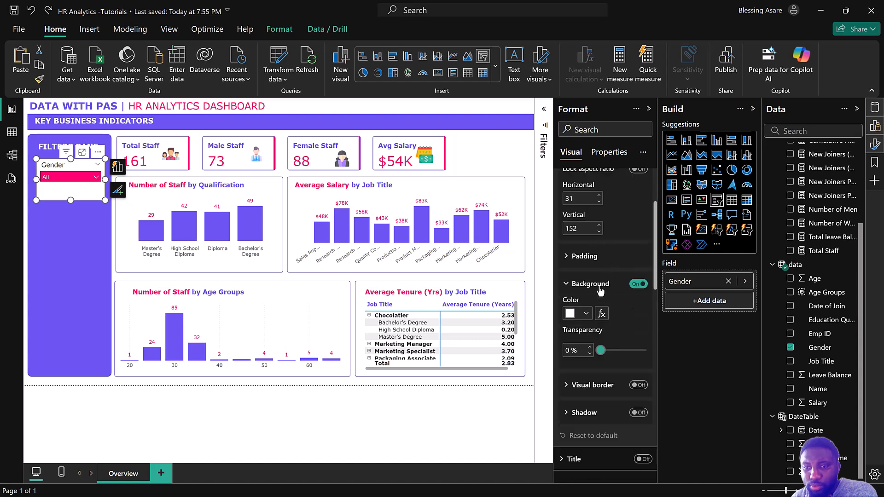
{"action": "left_click", "coordinate": [569, 314]}
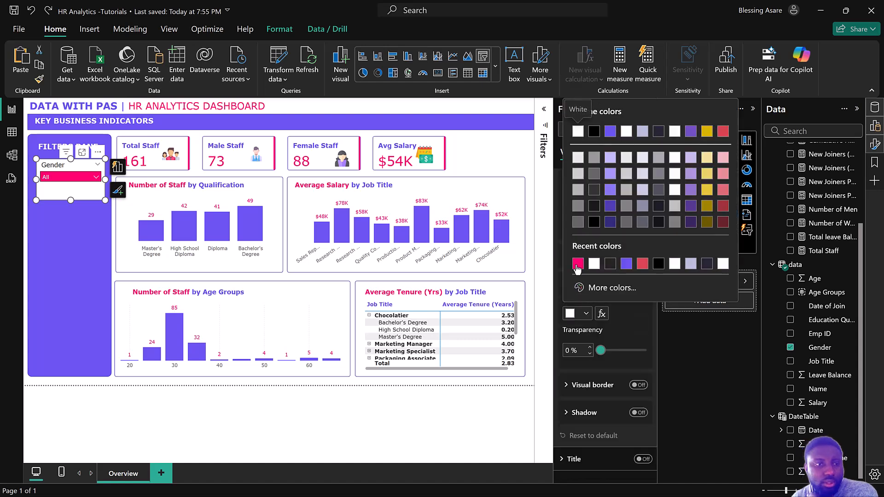
{"action": "left_click", "coordinate": [577, 264]}
Set the font colour of the Gender slicer's header text to white
{"action": "scroll", "coordinate": [599, 317], "scroll_direction": "down", "scroll_amount": 4}
{"action": "scroll", "coordinate": [600, 317], "scroll_direction": "down", "scroll_amount": 5}
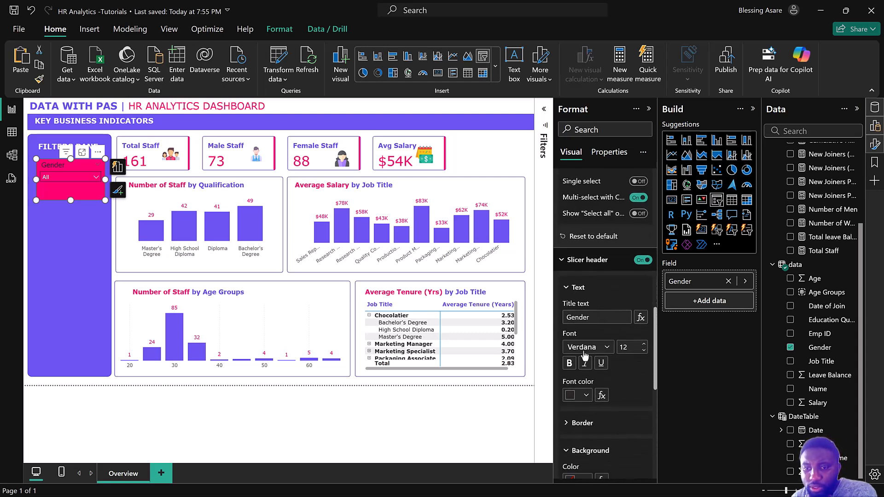
{"action": "left_click", "coordinate": [575, 395]}
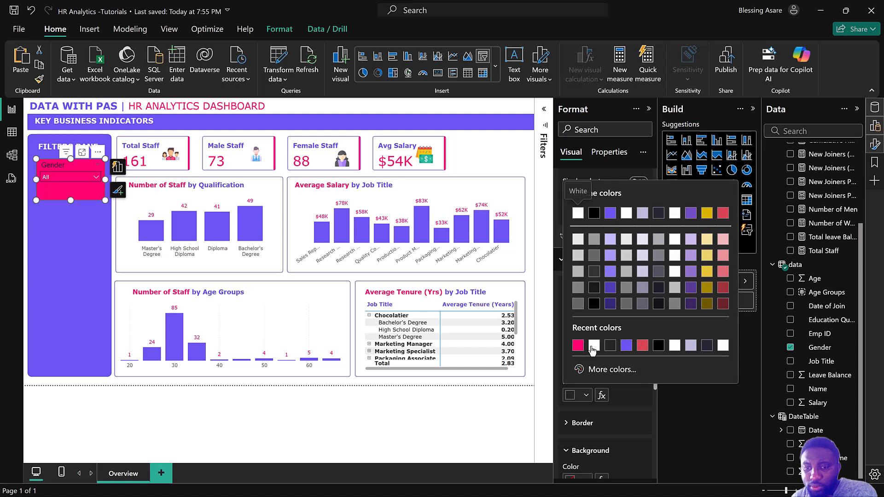
{"action": "left_click", "coordinate": [594, 346]}
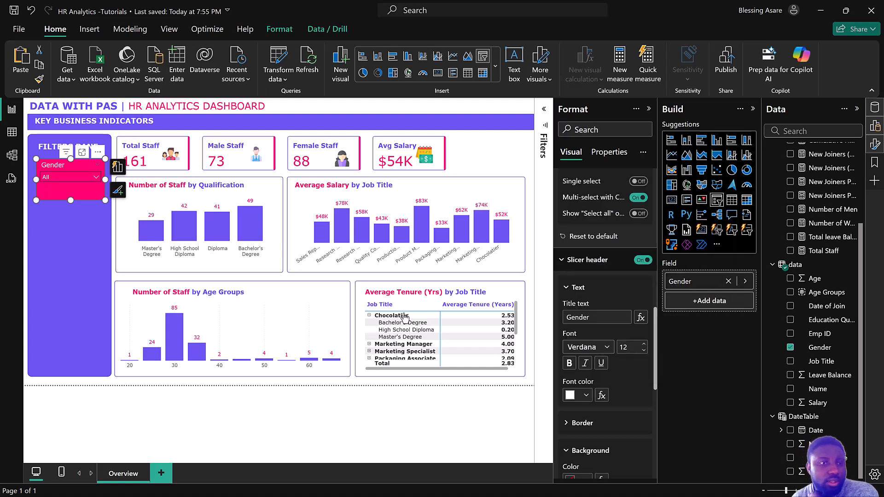
Duplicate the Gender slicer and place the copy directly below the original inside the purple rectangle
{"action": "left_click", "coordinate": [76, 177]}
{"action": "left_click", "coordinate": [81, 173]}
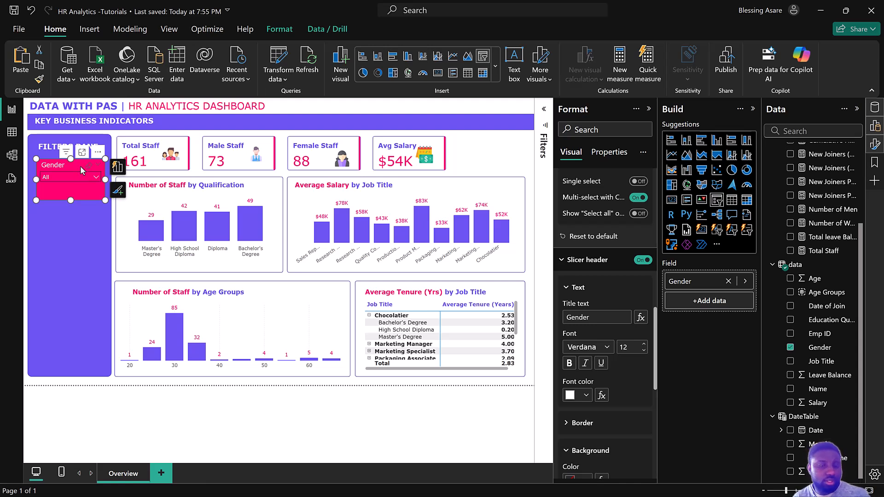
{"action": "key", "text": "ctrl+c"}
{"action": "key", "text": "ctrl+v"}
{"action": "left_click_drag", "start_coordinate": [81, 172], "coordinate": [77, 212]}
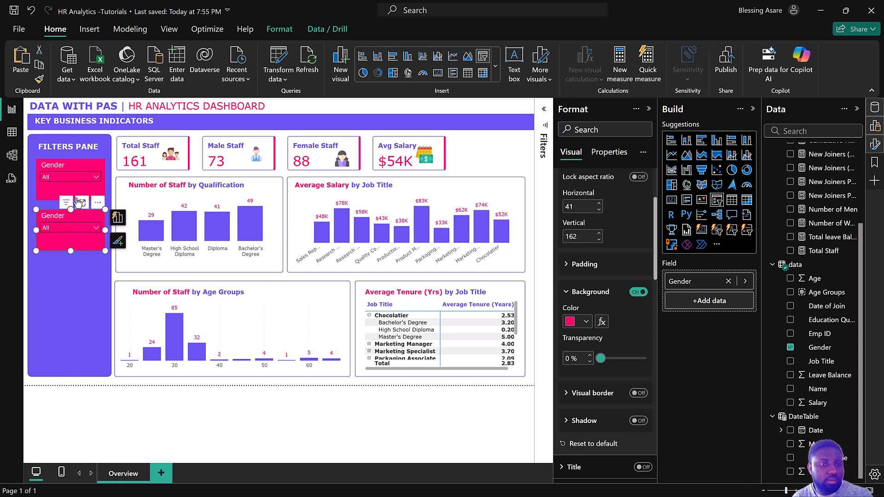
Give the original Gender slicer a pink visual border with 5 px rounded corners
{"action": "left_click", "coordinate": [52, 192]}
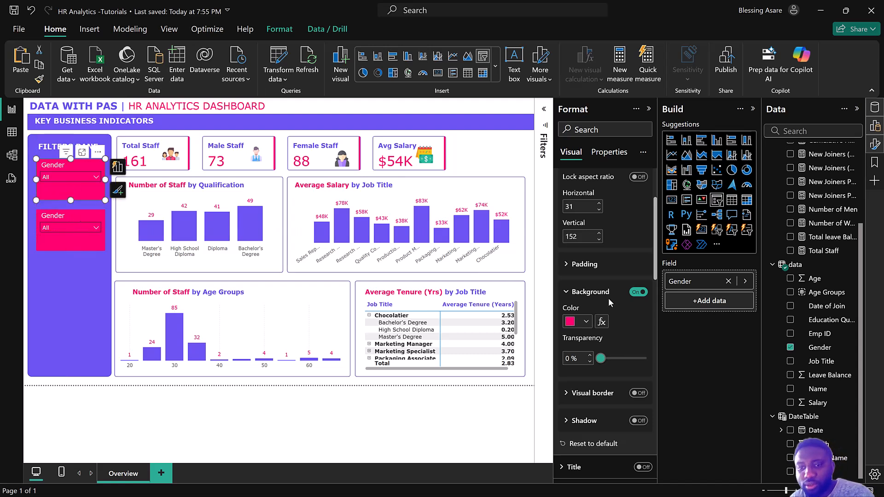
{"action": "scroll", "coordinate": [608, 297], "scroll_direction": "down", "scroll_amount": 4}
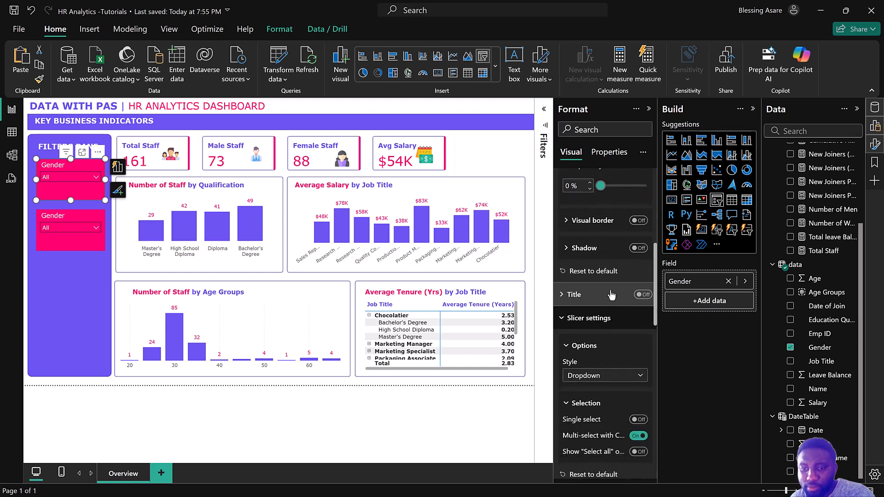
{"action": "left_click", "coordinate": [602, 223]}
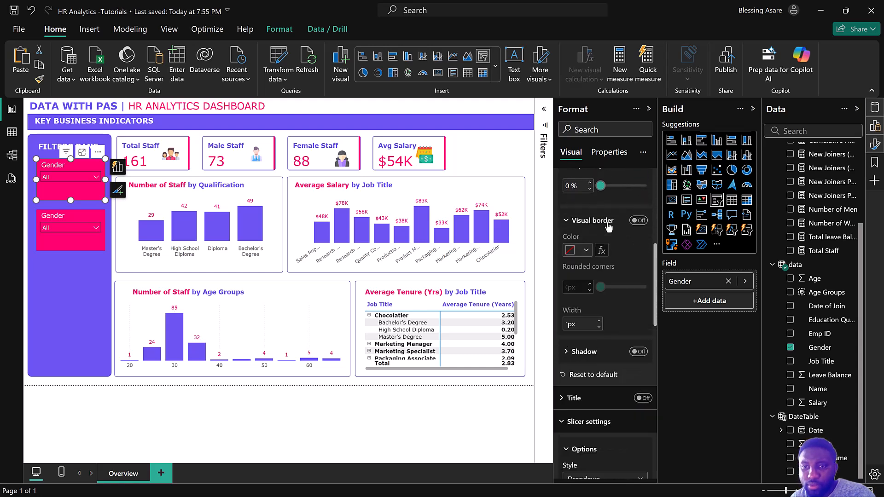
{"action": "left_click", "coordinate": [637, 221]}
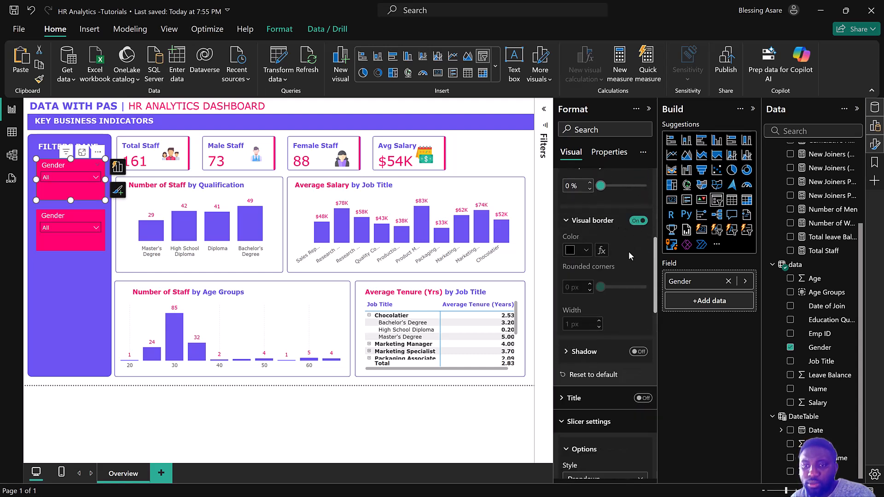
{"action": "left_click", "coordinate": [571, 251]}
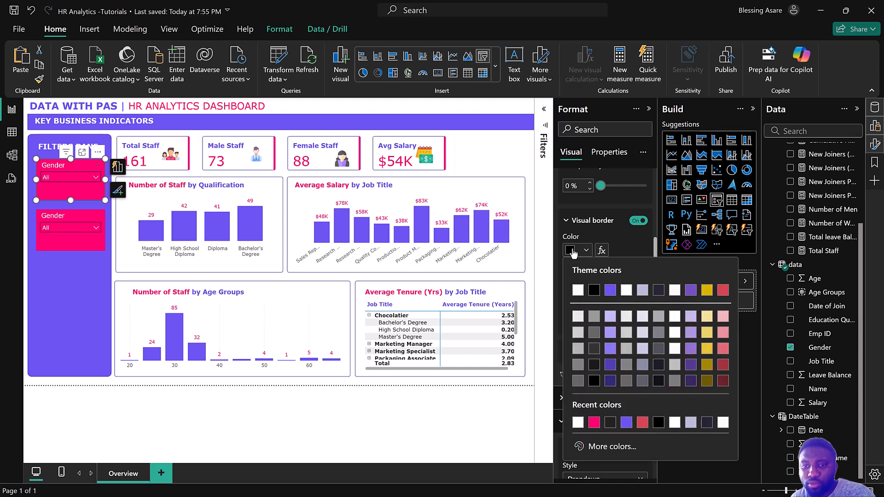
{"action": "left_click", "coordinate": [593, 422]}
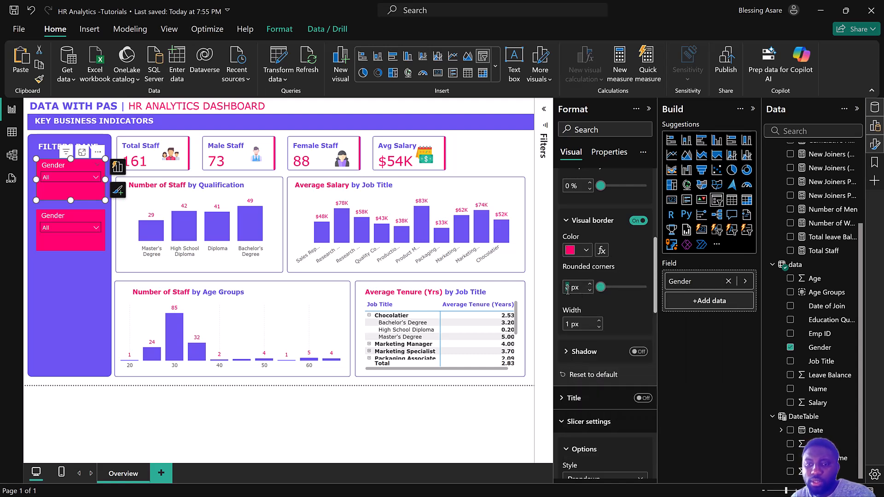
{"action": "type", "text": "5"}
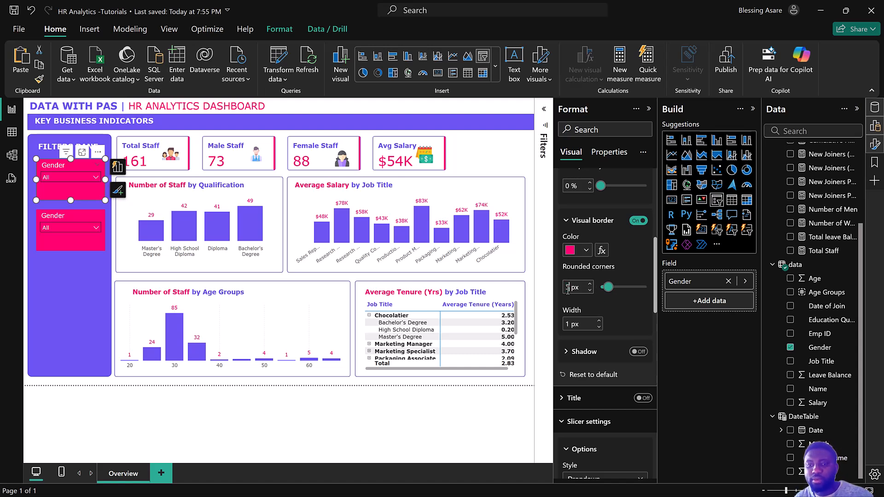
{"action": "left_click", "coordinate": [76, 279]}
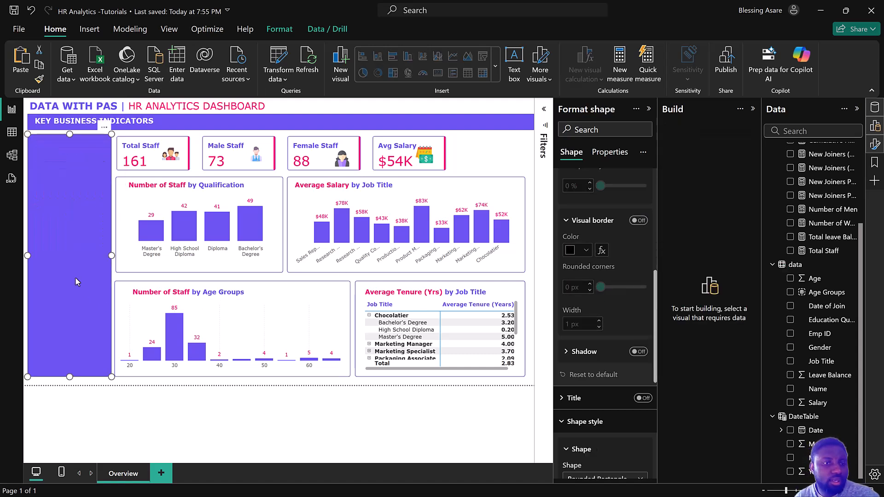
{"action": "left_click", "coordinate": [80, 390]}
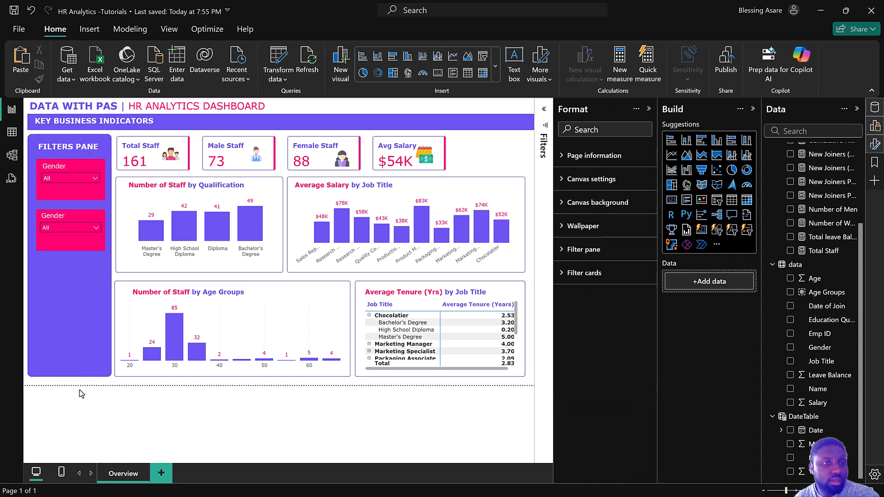
Turn on the visual border of the duplicated slicer, colour it pink and round its corners by 5 px
{"action": "left_click", "coordinate": [74, 249]}
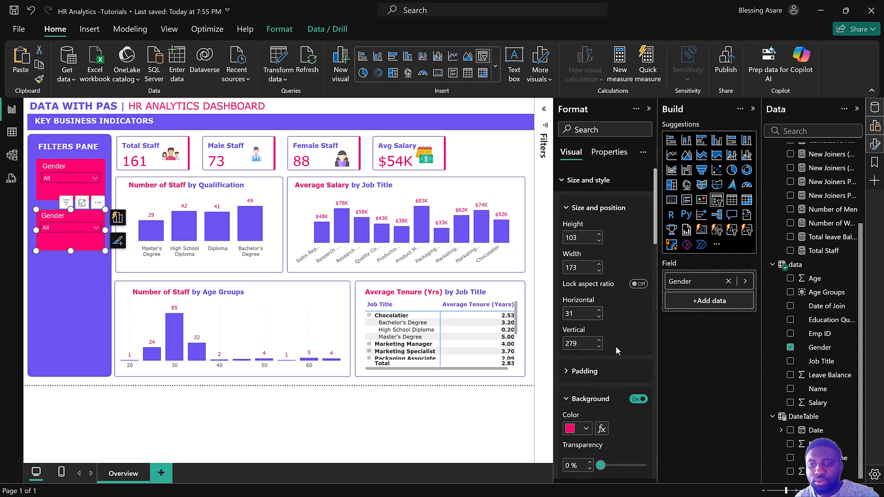
{"action": "scroll", "coordinate": [600, 382], "scroll_direction": "down", "scroll_amount": 5}
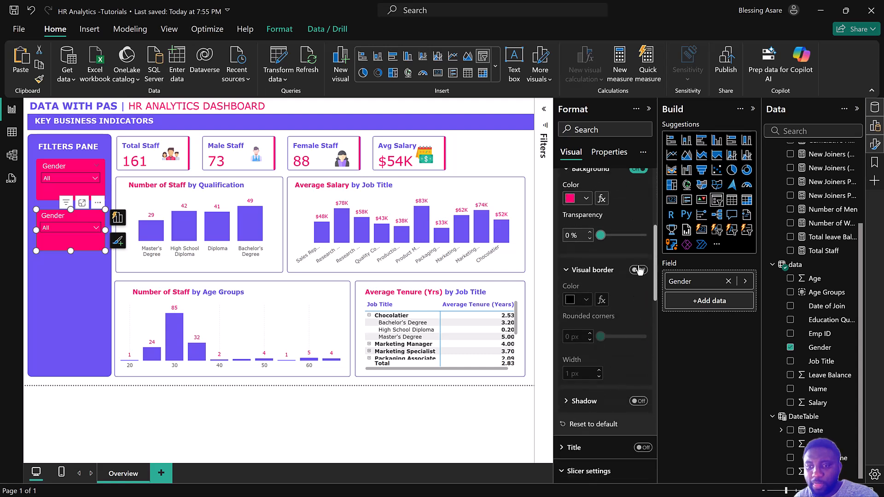
{"action": "left_click", "coordinate": [567, 270]}
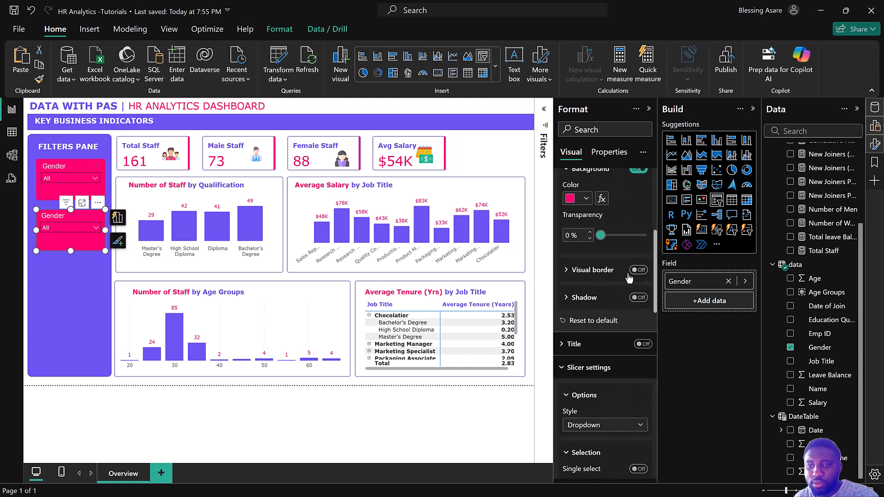
{"action": "left_click", "coordinate": [567, 272]}
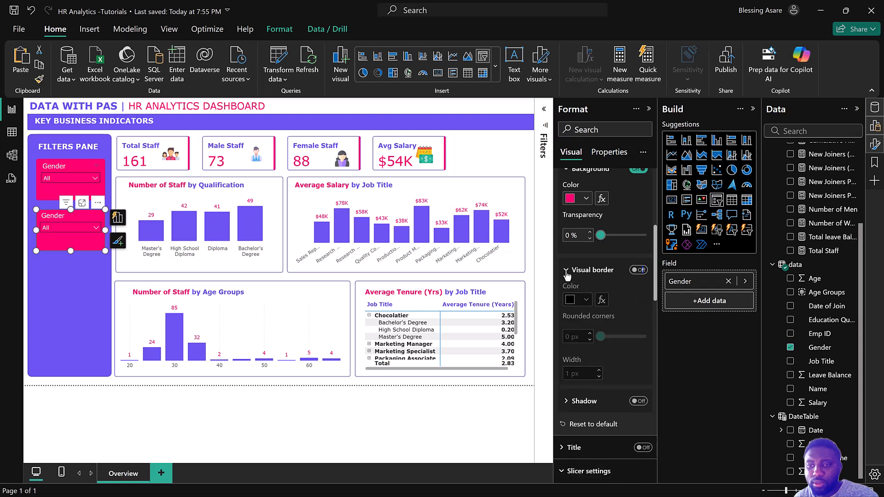
{"action": "left_click", "coordinate": [637, 270]}
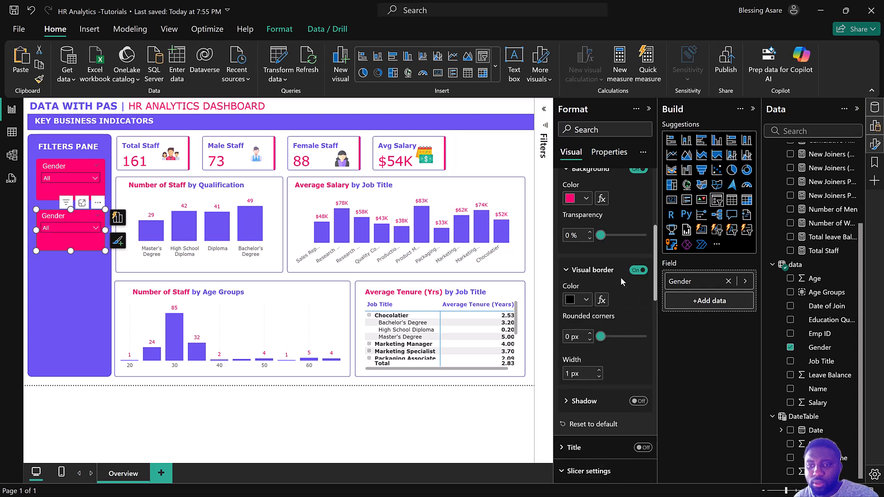
{"action": "left_click", "coordinate": [571, 300]}
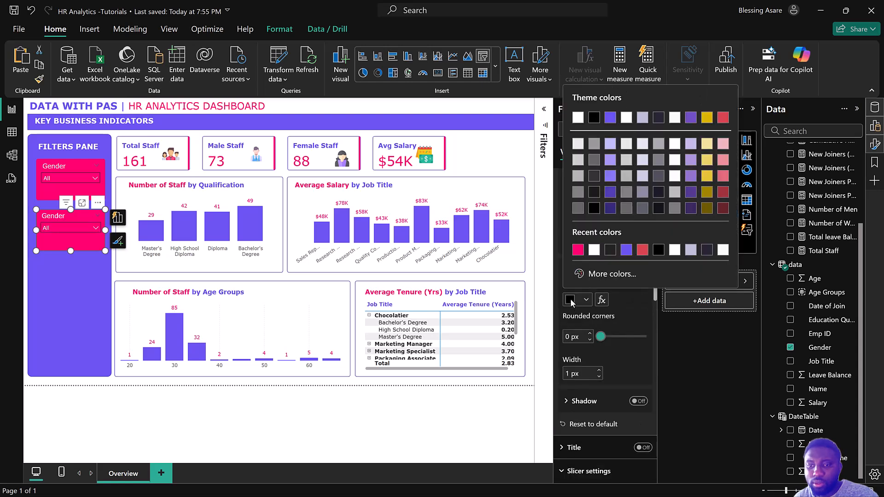
{"action": "left_click", "coordinate": [579, 250]}
{"action": "type", "text": "5"}
{"action": "key", "text": "Return"}
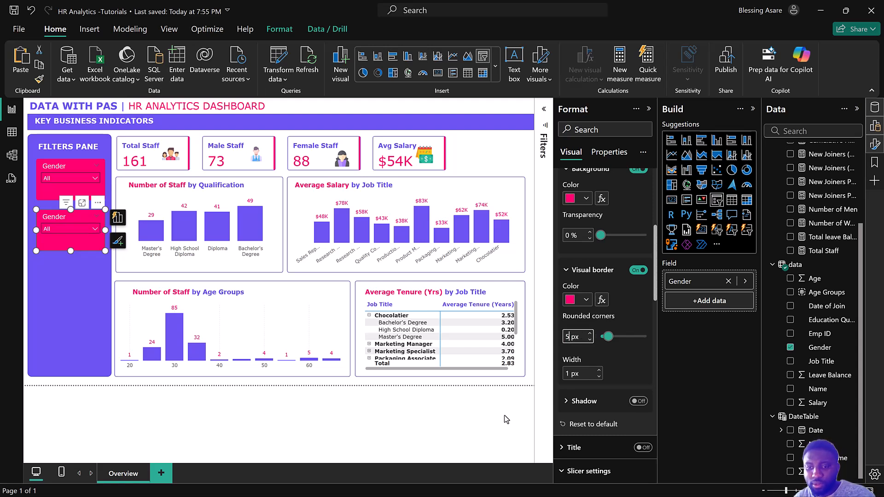
{"action": "left_click", "coordinate": [506, 419]}
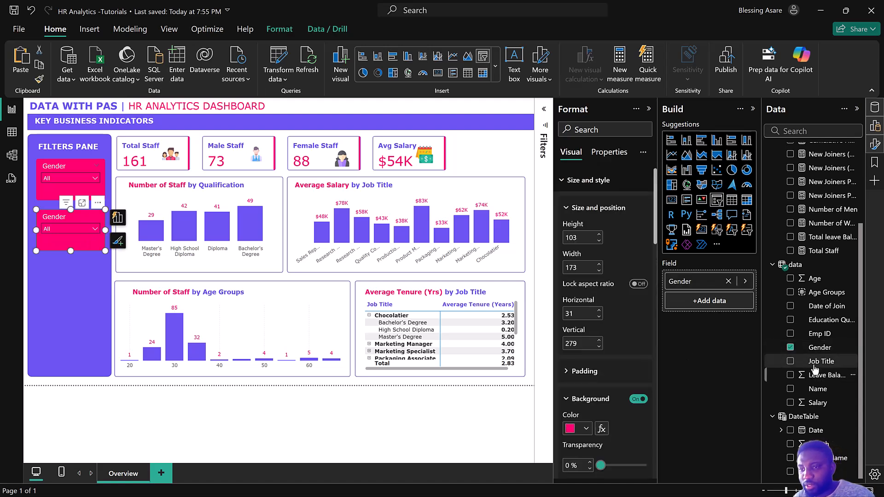
Replace the Gender field in the duplicated slicer with the education qualification field from the data table
{"action": "left_click", "coordinate": [790, 347]}
{"action": "left_click", "coordinate": [790, 319]}
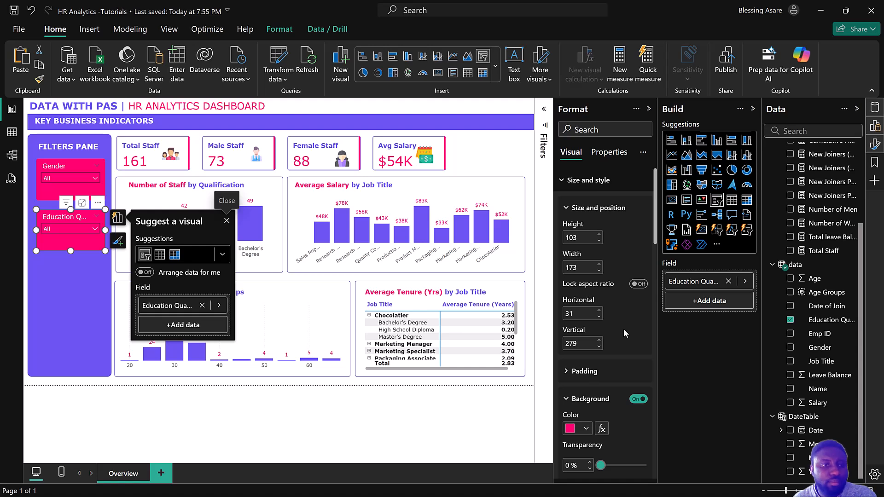
{"action": "scroll", "coordinate": [612, 326], "scroll_direction": "down", "scroll_amount": 5}
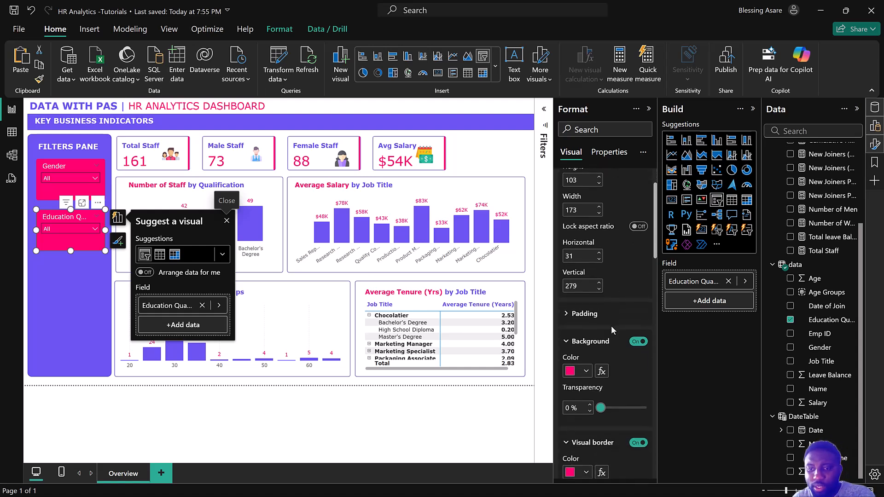
Shorten the header text of the duplicated slicer to "Qualification"
{"action": "scroll", "coordinate": [611, 331], "scroll_direction": "down", "scroll_amount": 3}
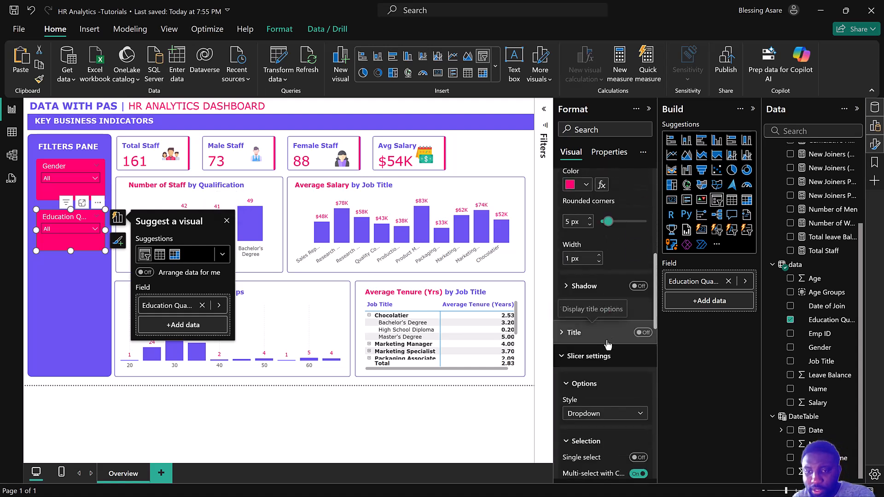
{"action": "scroll", "coordinate": [609, 335], "scroll_direction": "down", "scroll_amount": 3}
{"action": "scroll", "coordinate": [607, 336], "scroll_direction": "down", "scroll_amount": 3}
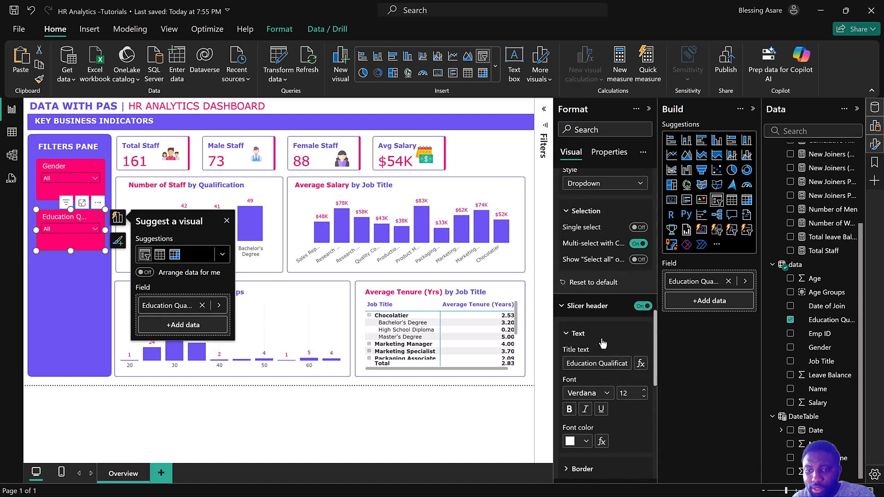
{"action": "left_click", "coordinate": [598, 364]}
{"action": "key", "text": "BackSpace"}
{"action": "key", "text": "BackSpace"}
{"action": "key", "text": "BackSpace"}
{"action": "key", "text": "BackSpace"}
{"action": "key", "text": "BackSpace"}
{"action": "key", "text": "BackSpace"}
{"action": "key", "text": "BackSpace"}
{"action": "key", "text": "BackSpace"}
{"action": "key", "text": "BackSpace"}
{"action": "key", "text": "BackSpace"}
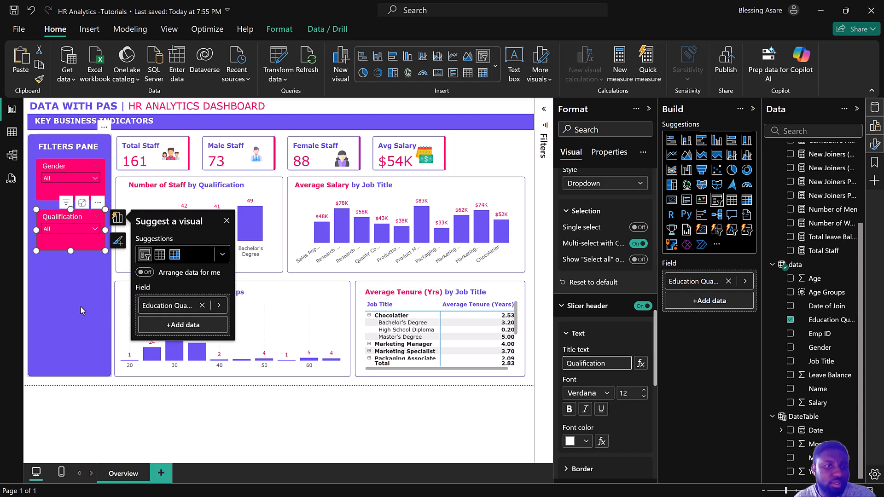
{"action": "left_click", "coordinate": [92, 411]}
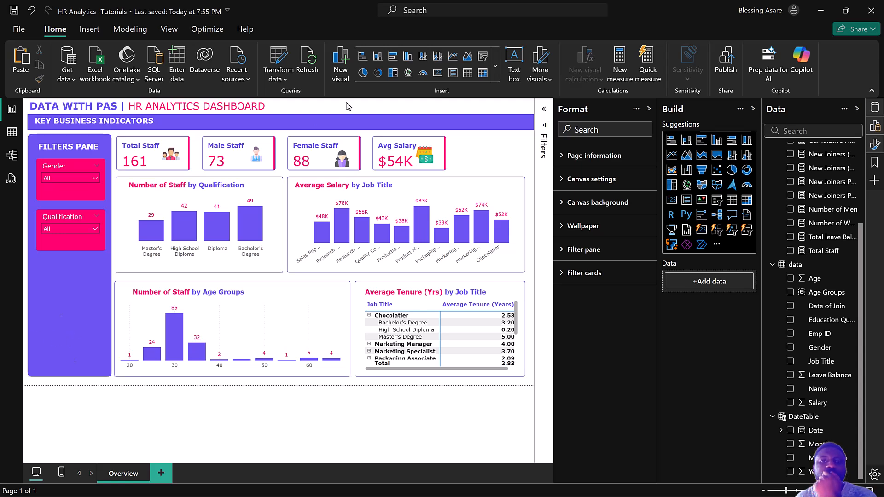
{"action": "left_click", "coordinate": [90, 29]}
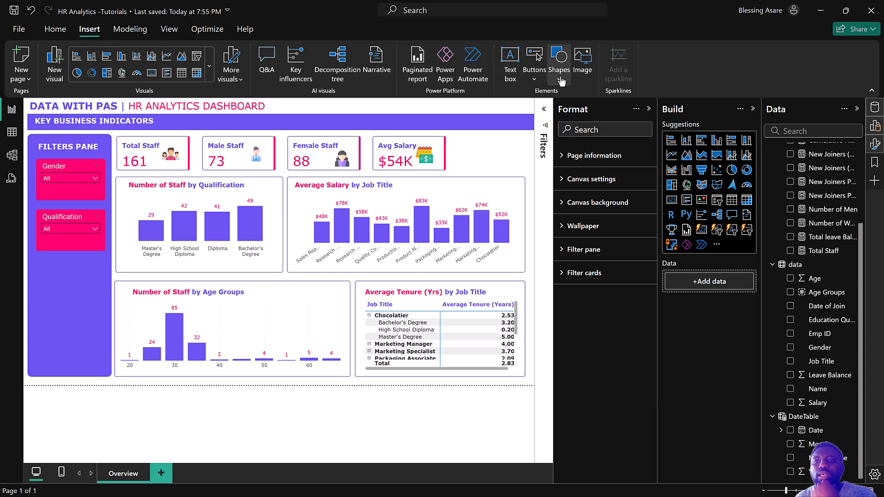
{"action": "left_click", "coordinate": [540, 83]}
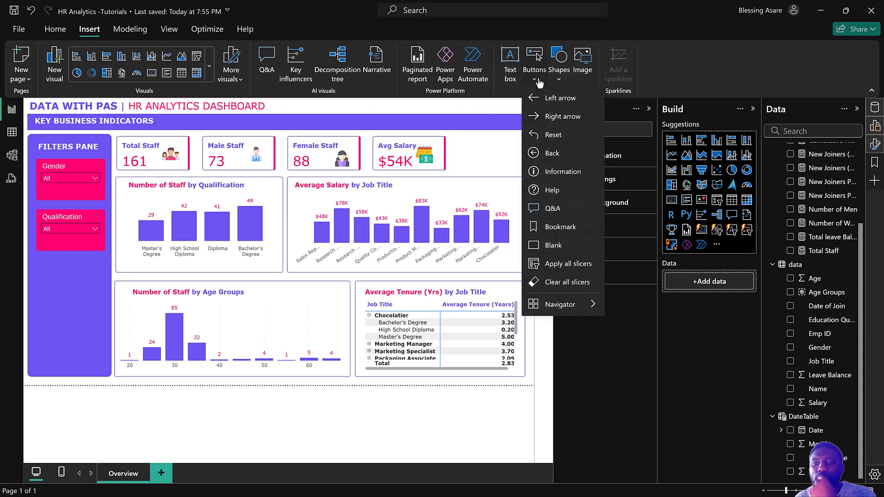
{"action": "left_click", "coordinate": [539, 82]}
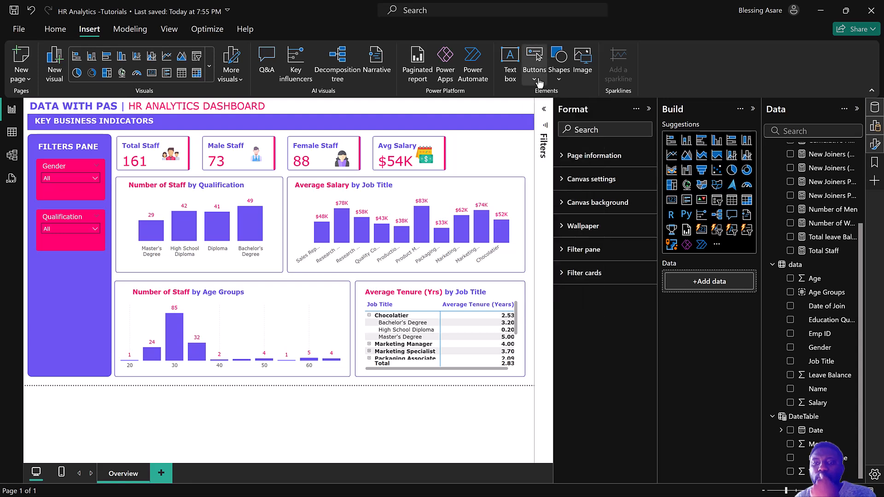
{"action": "left_click", "coordinate": [559, 73]}
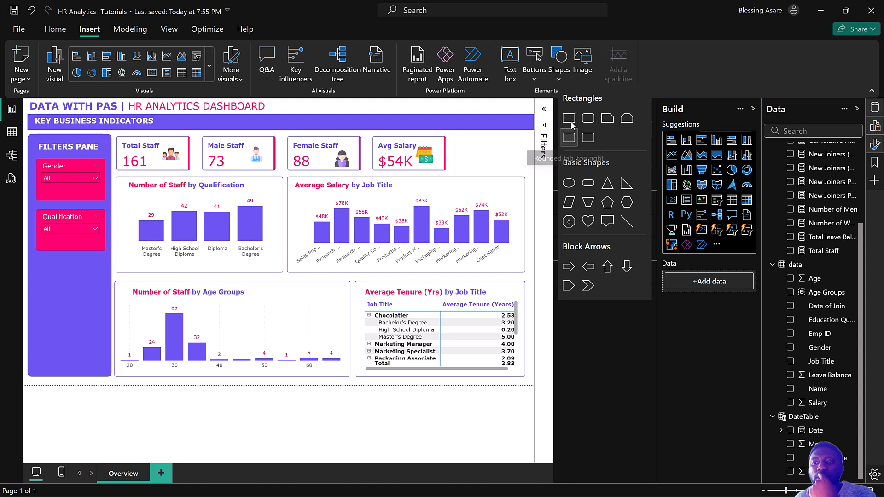
{"action": "left_click", "coordinate": [534, 82]}
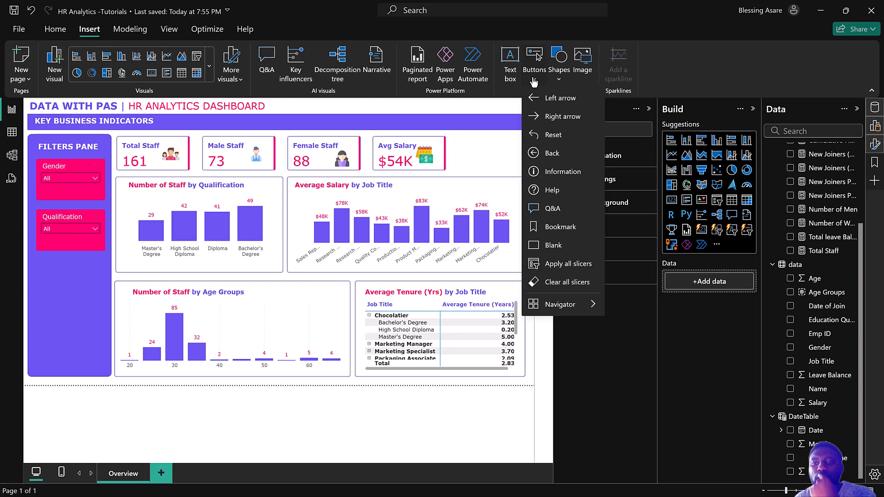
{"action": "left_click", "coordinate": [556, 247]}
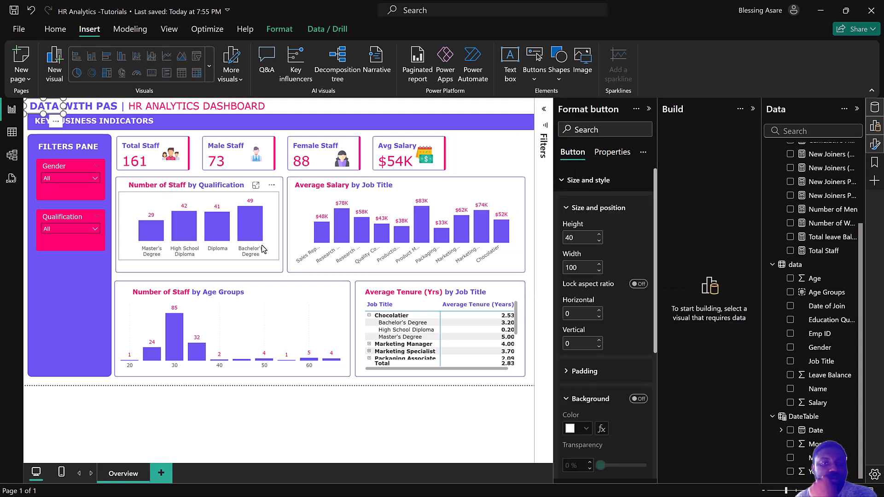
{"action": "left_click_drag", "start_coordinate": [52, 106], "coordinate": [101, 325]}
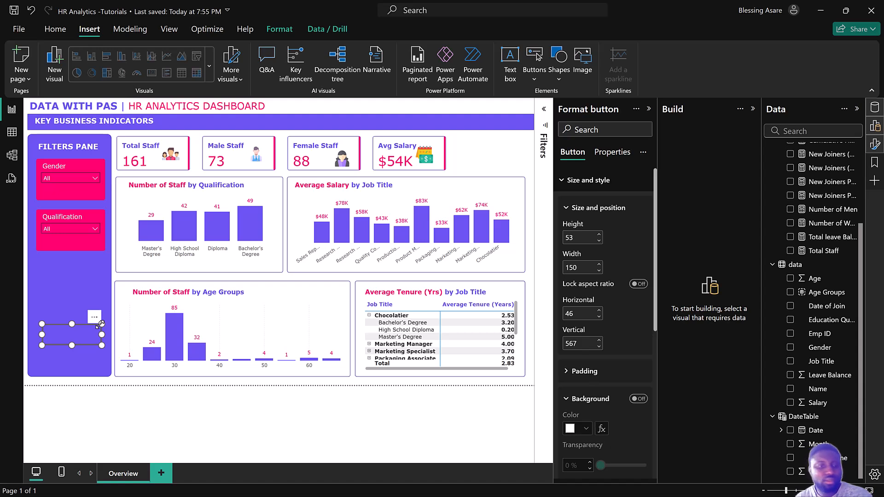
{"action": "key", "text": "Delete"}
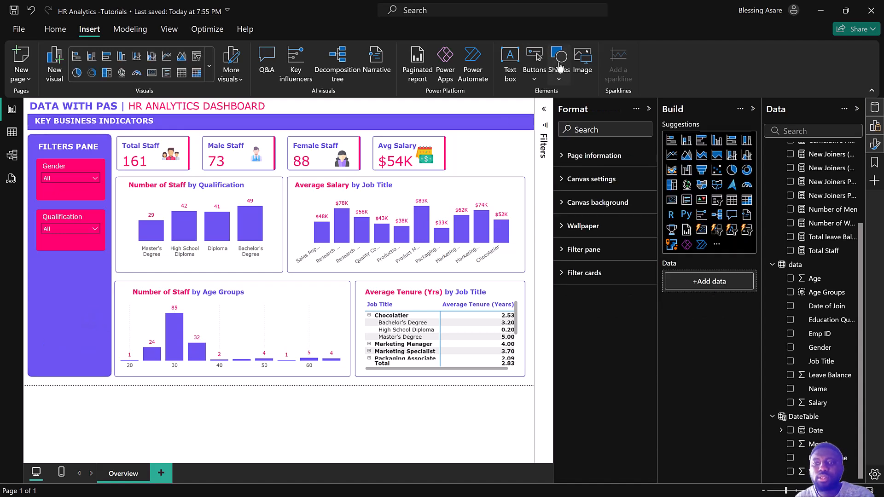
{"action": "left_click", "coordinate": [559, 68]}
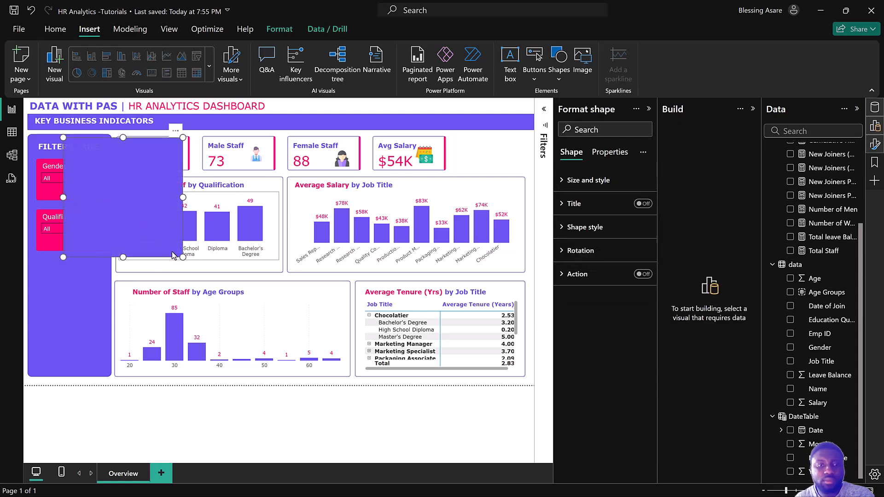
{"action": "key", "text": "Delete"}
{"action": "left_click", "coordinate": [558, 69]}
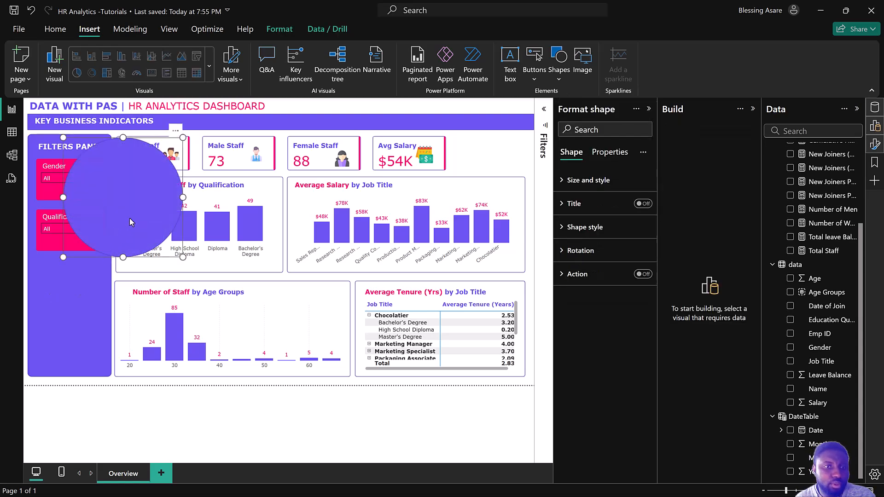
{"action": "key", "text": "Delete"}
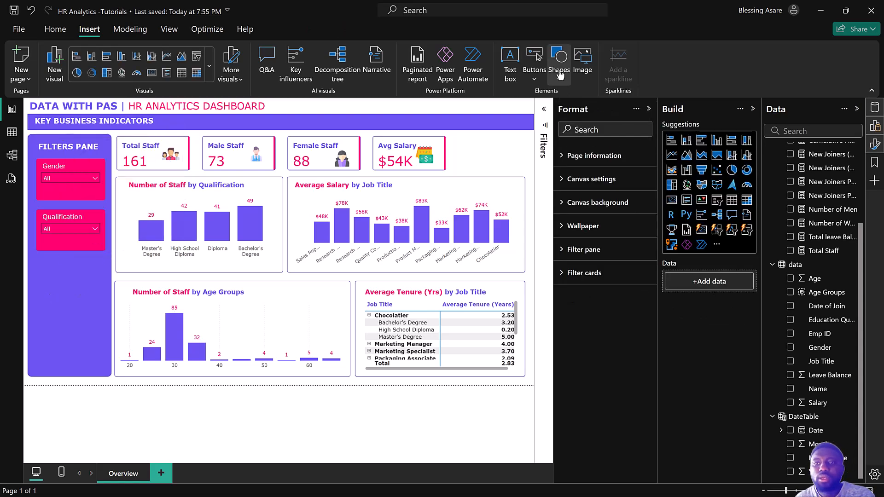
{"action": "left_click", "coordinate": [559, 64]}
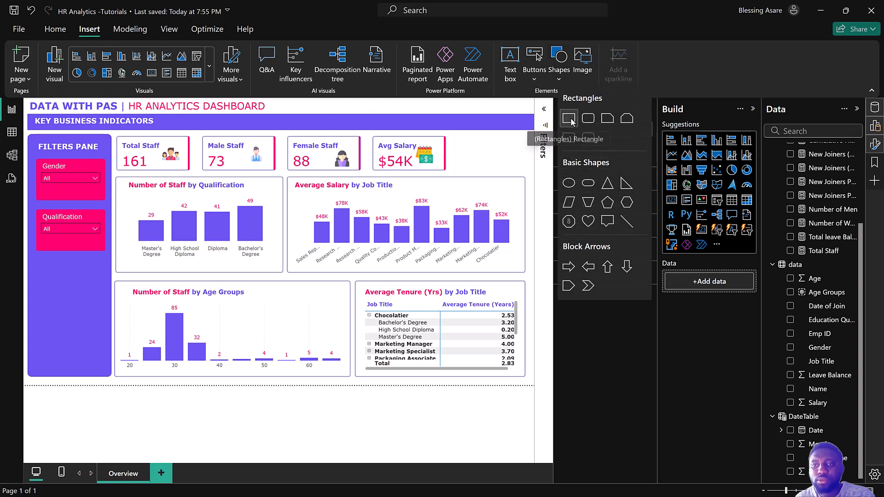
{"action": "left_click_drag", "start_coordinate": [136, 193], "coordinate": [96, 349]}
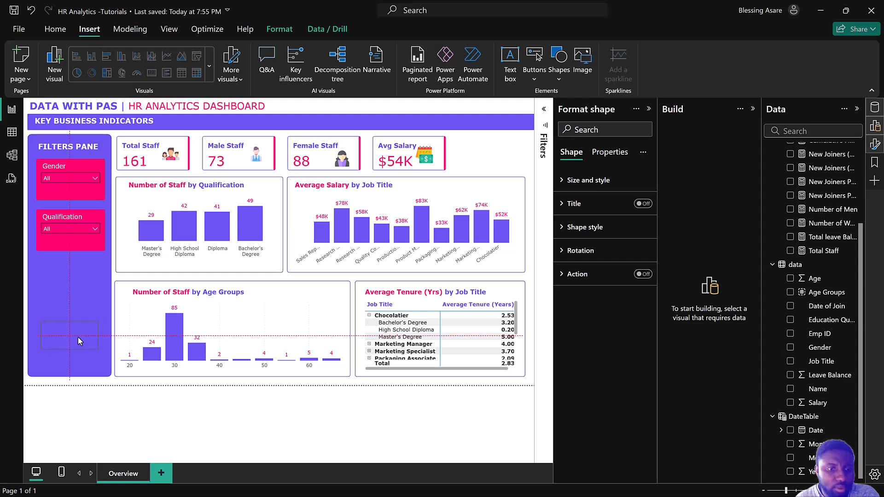
{"action": "key", "text": "Delete"}
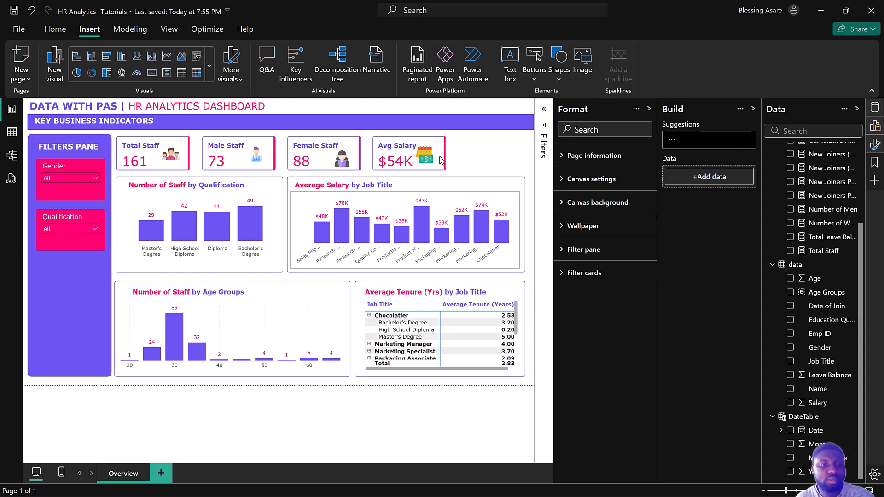
Insert a blank button and place it in the lower part of the purple filters rectangle
{"action": "left_click", "coordinate": [534, 79]}
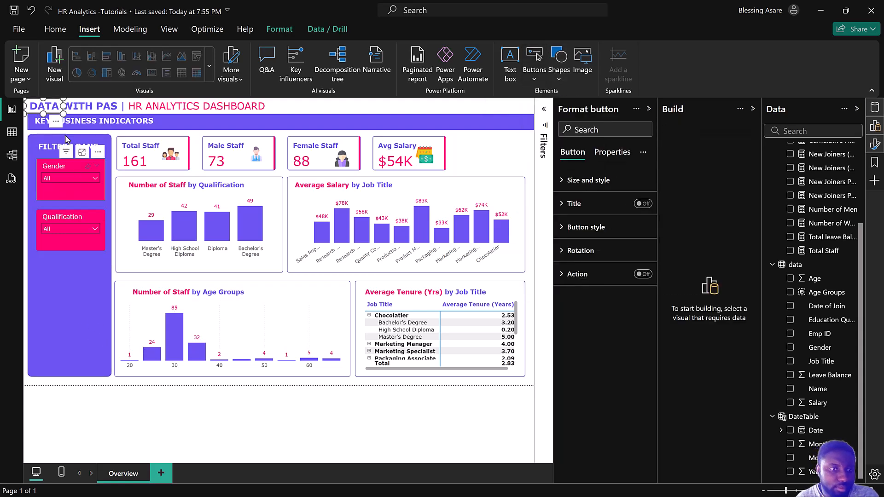
{"action": "left_click_drag", "start_coordinate": [47, 113], "coordinate": [68, 336]}
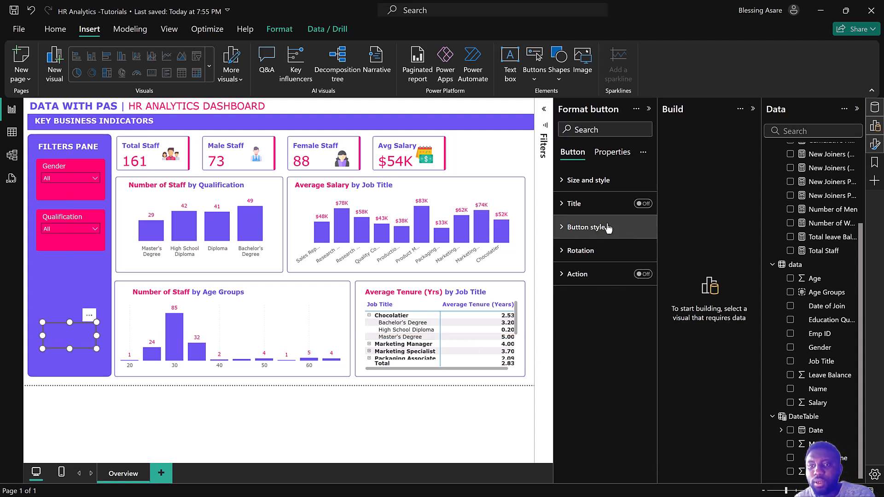
{"action": "left_click", "coordinate": [596, 203]}
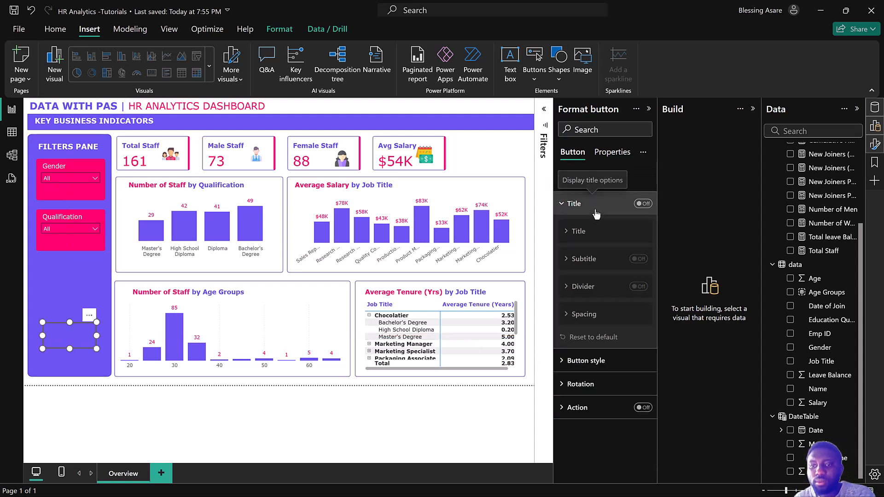
{"action": "left_click", "coordinate": [595, 204]}
Turn on the blank button's text and set it to "Clear Filters"
{"action": "left_click", "coordinate": [592, 228]}
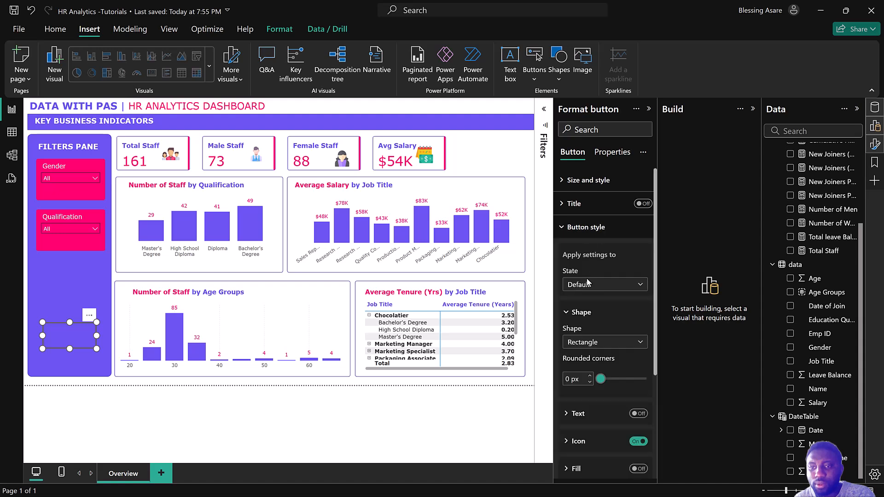
{"action": "scroll", "coordinate": [589, 291], "scroll_direction": "down", "scroll_amount": 1}
{"action": "scroll", "coordinate": [589, 291], "scroll_direction": "down", "scroll_amount": 4}
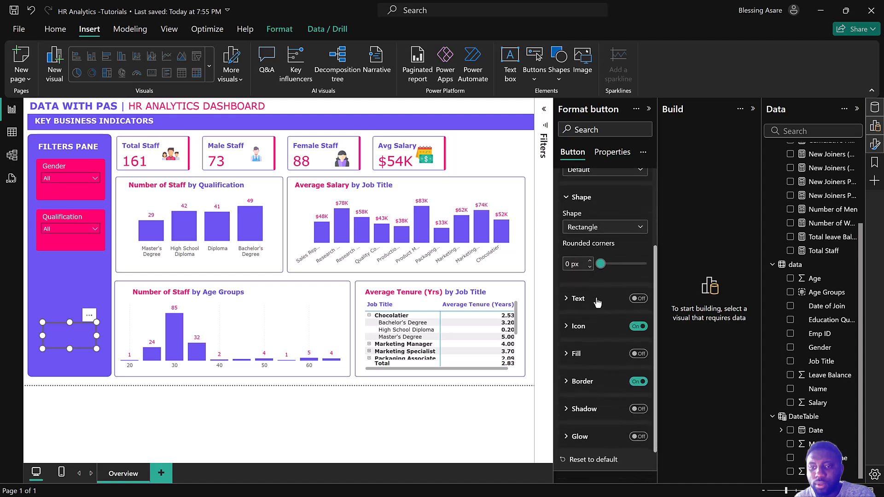
{"action": "left_click", "coordinate": [635, 299]}
{"action": "left_click", "coordinate": [581, 304]}
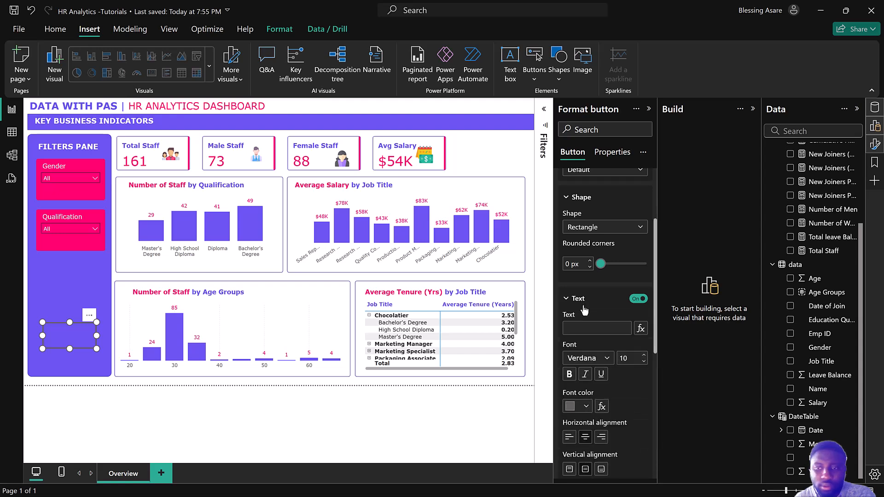
{"action": "left_click", "coordinate": [581, 329]}
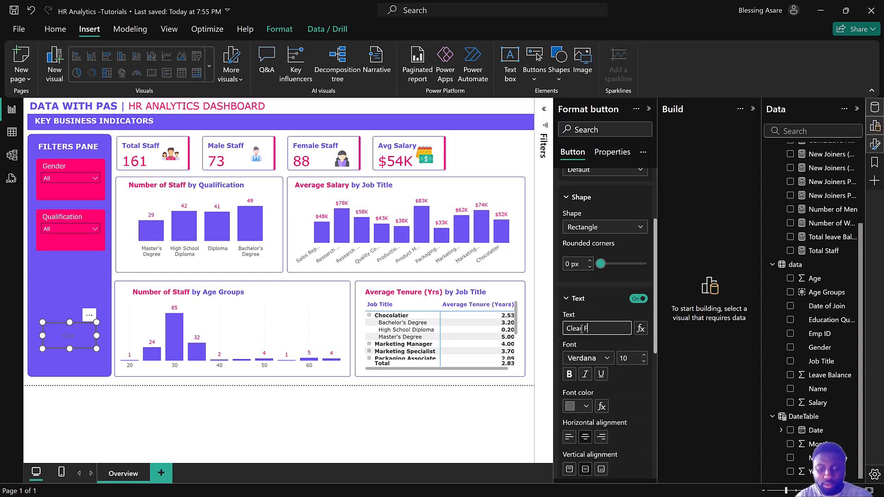
Format the Clear Filters button text as white, bold, size 12
{"action": "left_click", "coordinate": [571, 408]}
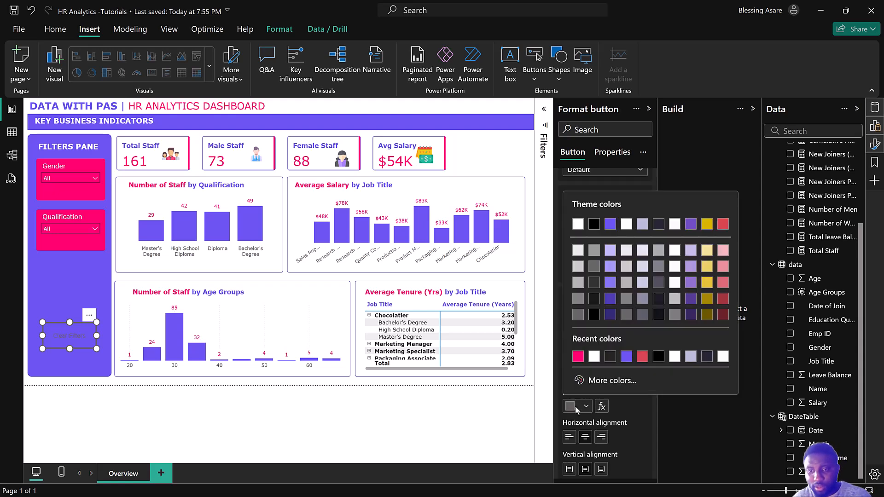
{"action": "left_click", "coordinate": [594, 357]}
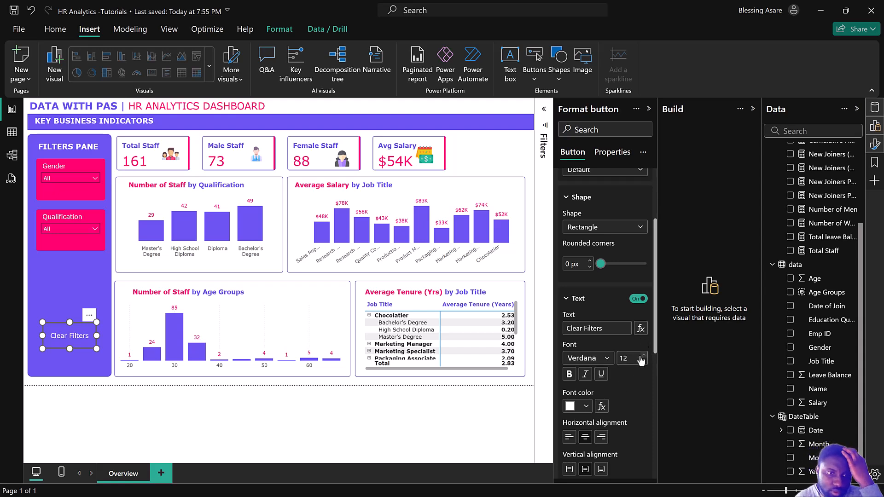
{"action": "left_click", "coordinate": [568, 380]}
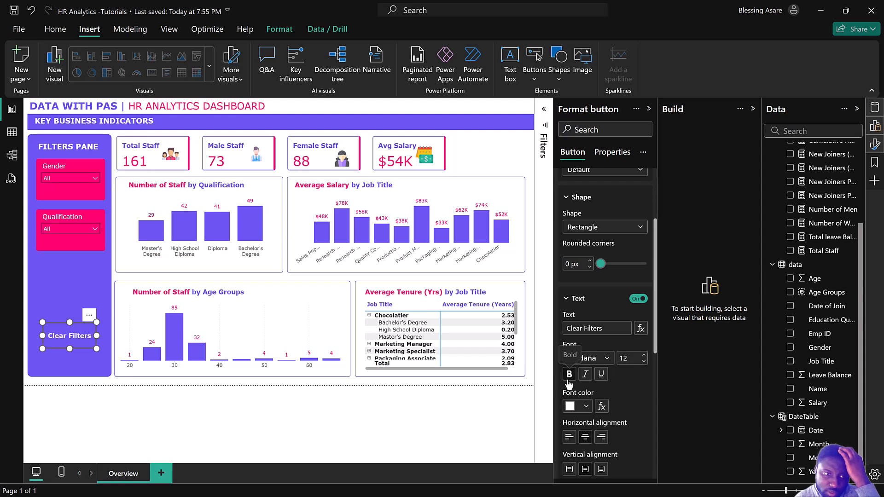
Turn on the Clear Filters button's fill and colour it pink
{"action": "scroll", "coordinate": [620, 377], "scroll_direction": "down", "scroll_amount": 5}
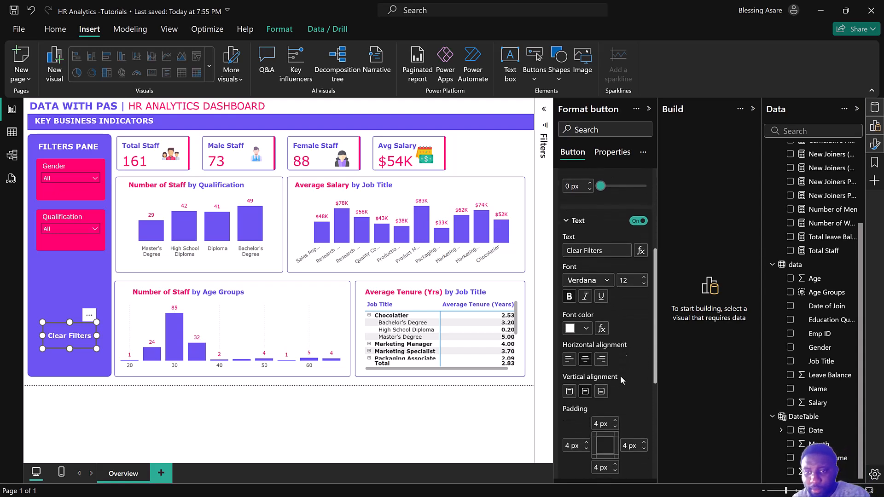
{"action": "scroll", "coordinate": [620, 381], "scroll_direction": "down", "scroll_amount": 3}
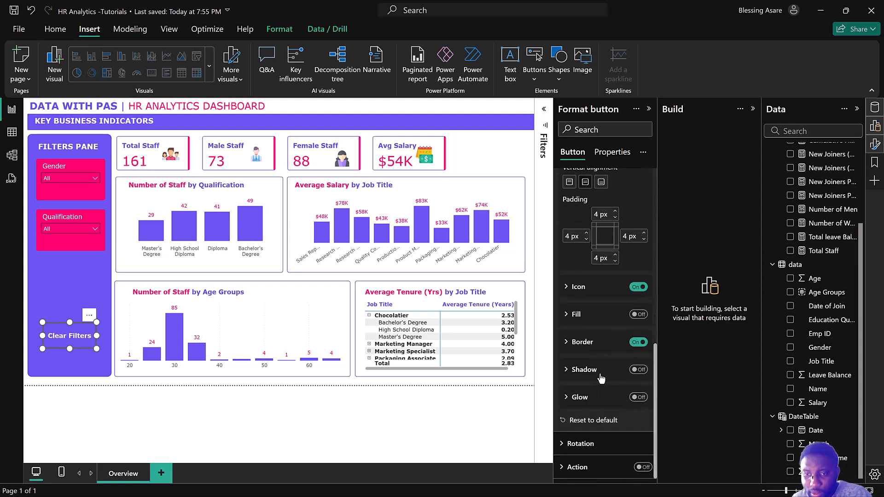
{"action": "left_click", "coordinate": [639, 317]}
{"action": "left_click", "coordinate": [574, 319]}
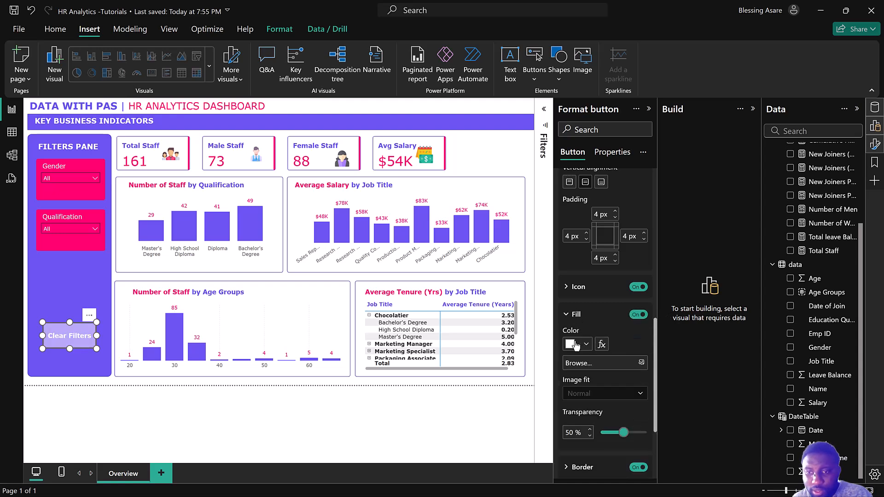
{"action": "left_click", "coordinate": [575, 344]}
{"action": "left_click", "coordinate": [594, 294]}
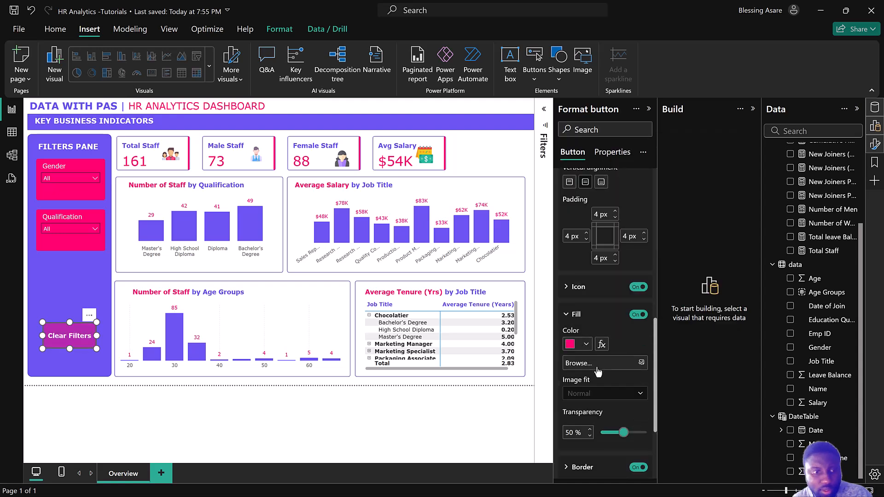
Colour the Clear Filters button's border pink
{"action": "scroll", "coordinate": [612, 372], "scroll_direction": "down", "scroll_amount": 5}
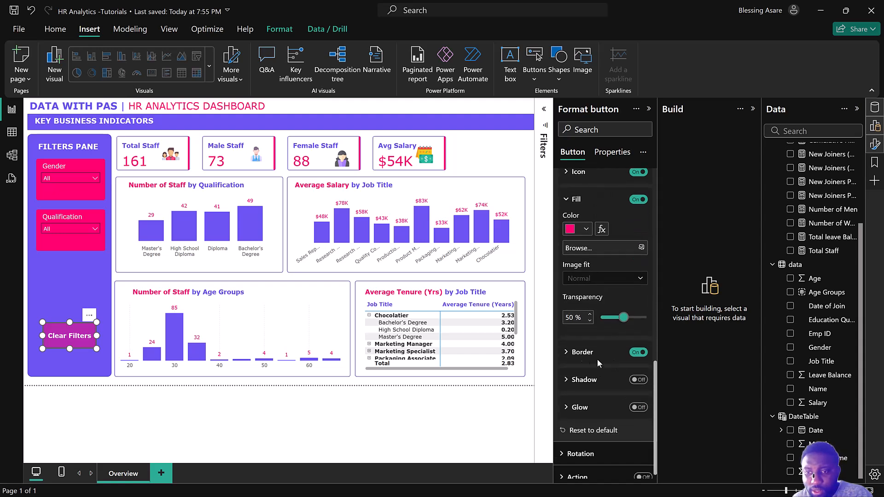
{"action": "left_click", "coordinate": [583, 353]}
{"action": "left_click", "coordinate": [571, 382]}
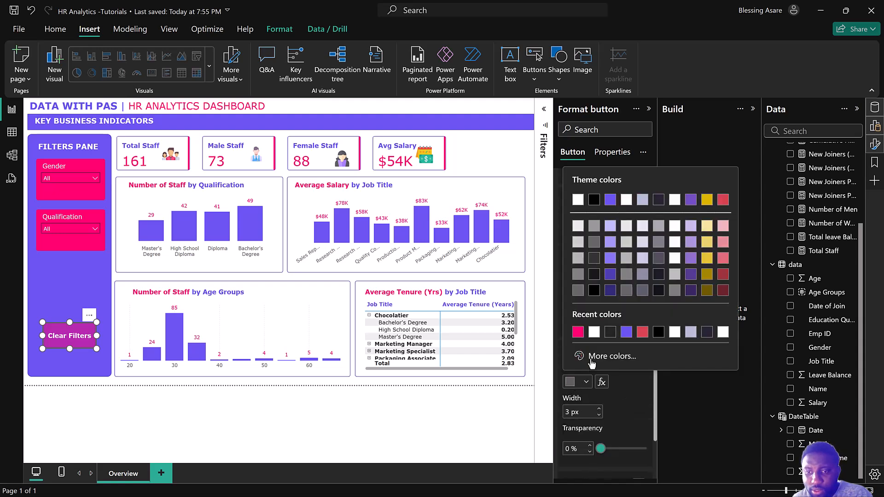
{"action": "left_click", "coordinate": [579, 341]}
{"action": "scroll", "coordinate": [602, 419], "scroll_direction": "down", "scroll_amount": 1}
{"action": "scroll", "coordinate": [603, 418], "scroll_direction": "down", "scroll_amount": 3}
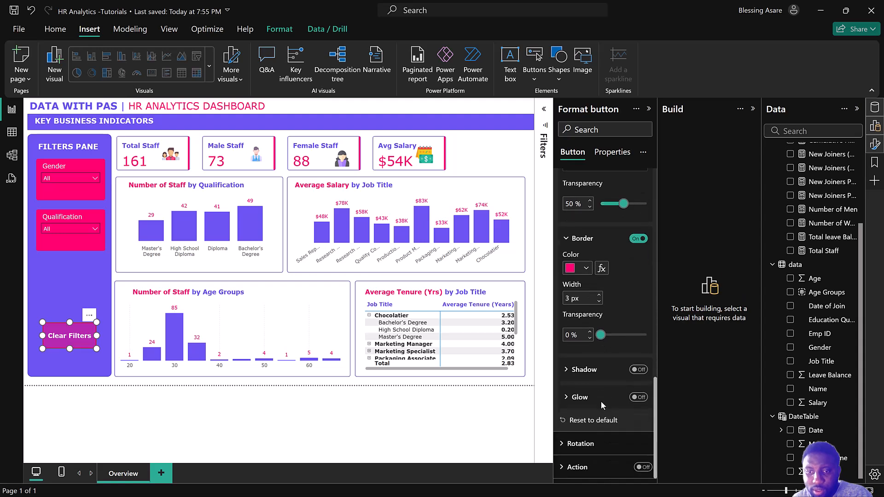
Set the Clear Filters button's rounded corners to 10 px
{"action": "scroll", "coordinate": [609, 422], "scroll_direction": "up", "scroll_amount": 8}
{"action": "scroll", "coordinate": [609, 423], "scroll_direction": "up", "scroll_amount": 6}
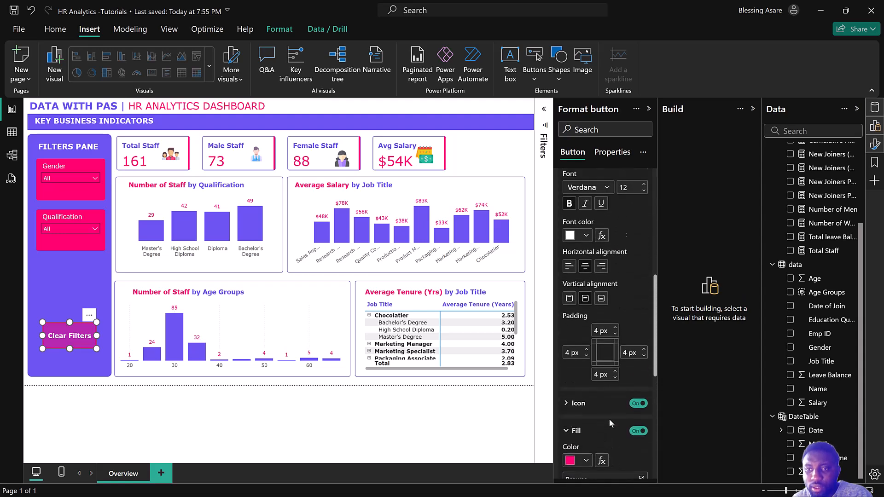
{"action": "scroll", "coordinate": [607, 415], "scroll_direction": "up", "scroll_amount": 8}
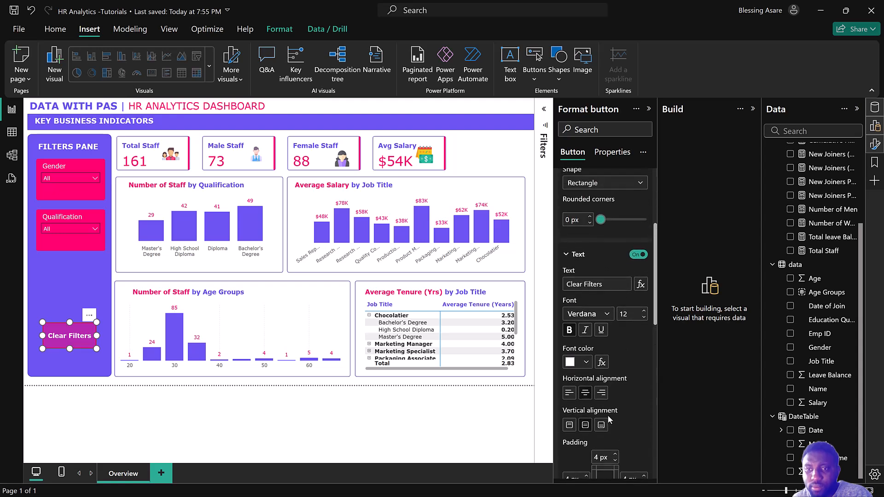
{"action": "double_click", "coordinate": [568, 378]}
{"action": "type", "text": "10"}
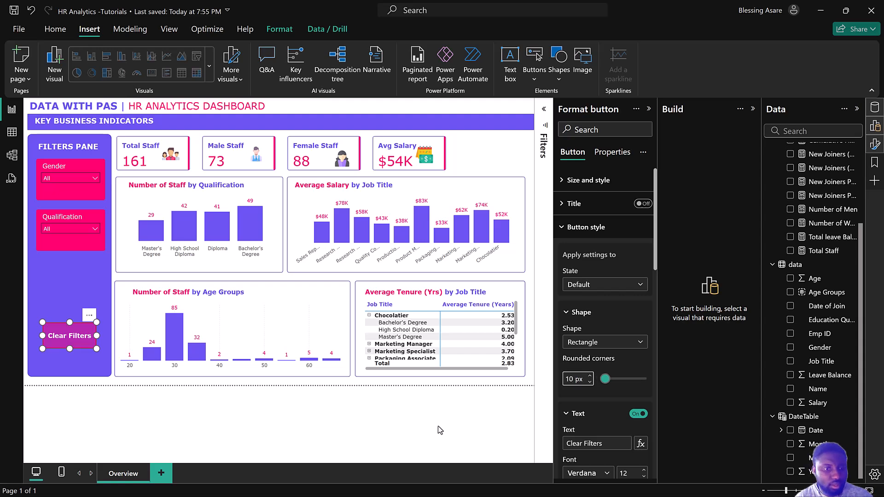
{"action": "left_click", "coordinate": [188, 437]}
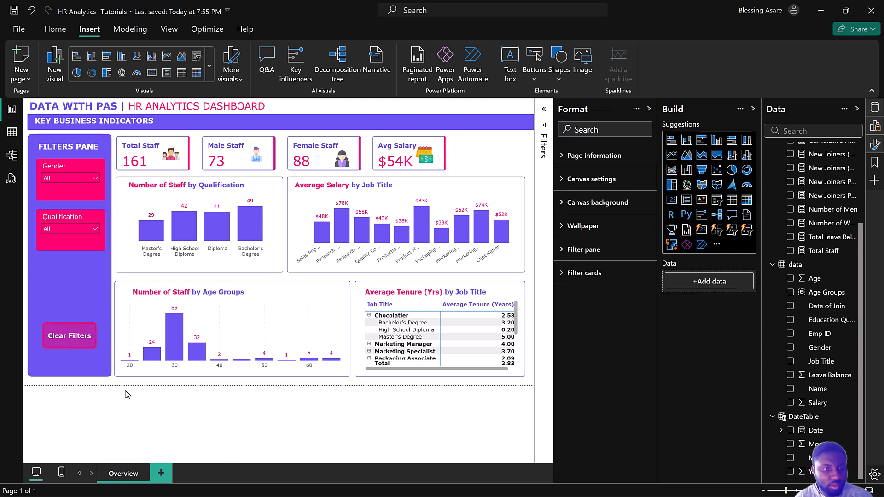
{"action": "left_click", "coordinate": [77, 345]}
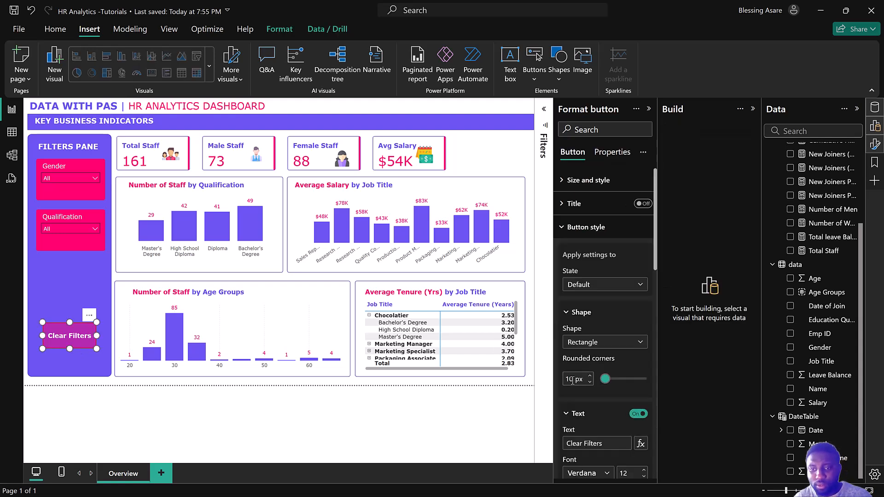
{"action": "left_click", "coordinate": [573, 379]}
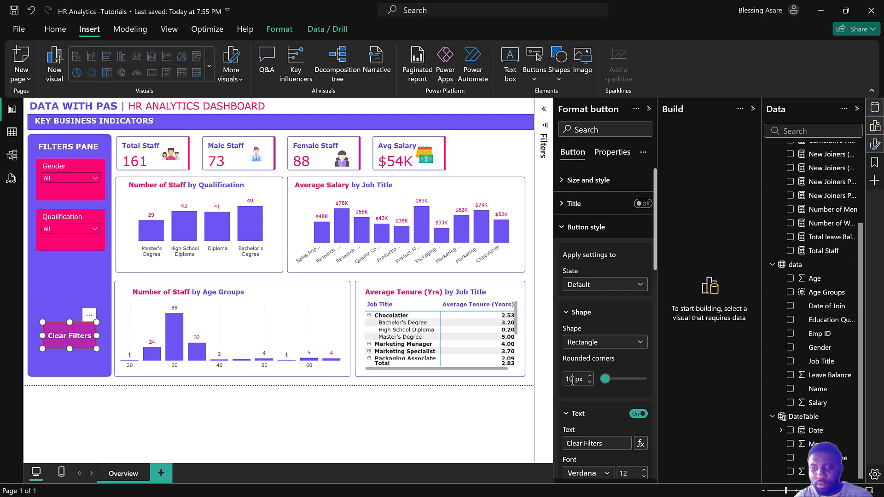
{"action": "left_click", "coordinate": [77, 343], "text": "ctrl"}
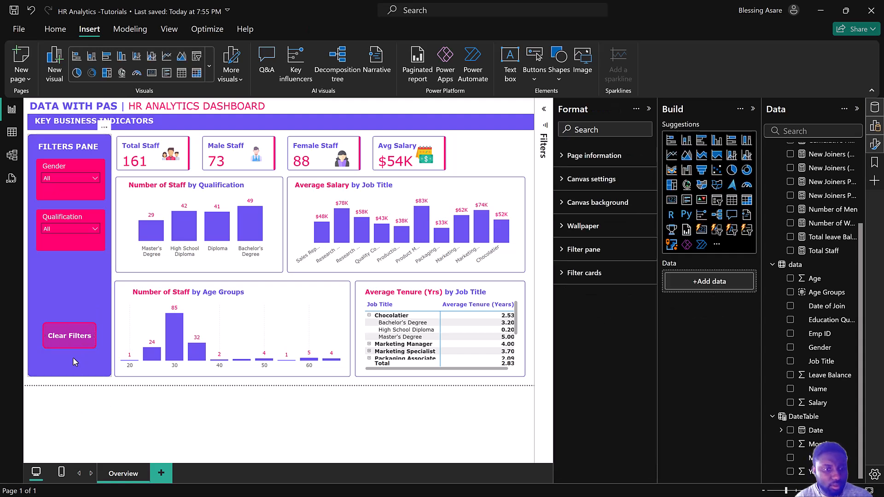
Replace the Clear Filters button with a rectangle shape about 167 wide and 69 high in the lower part of the filters pane
{"action": "left_click", "coordinate": [75, 343]}
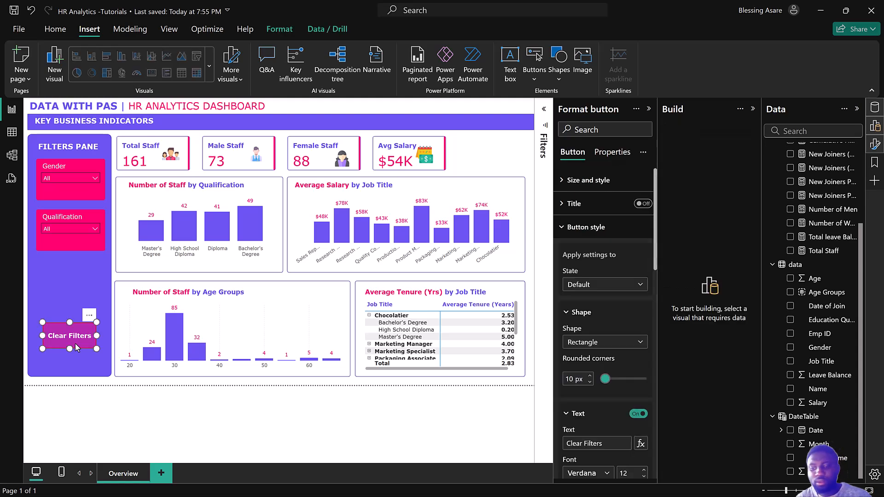
{"action": "key", "text": "Delete"}
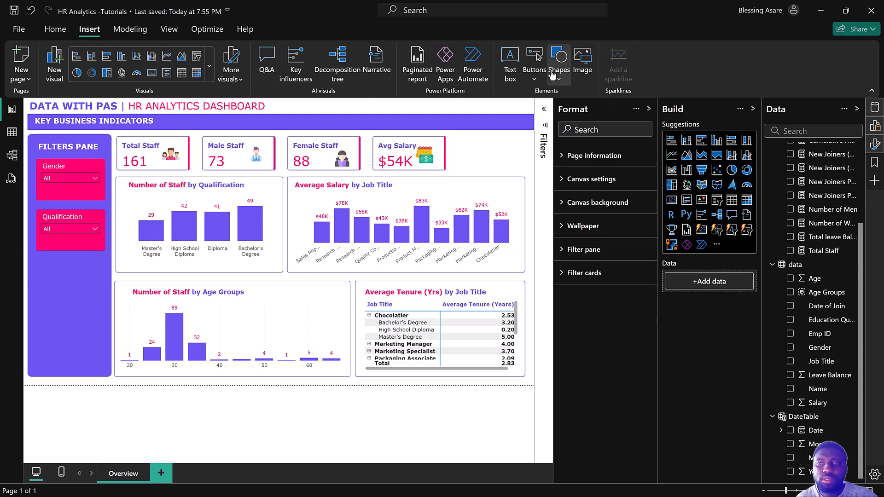
{"action": "left_click", "coordinate": [559, 74]}
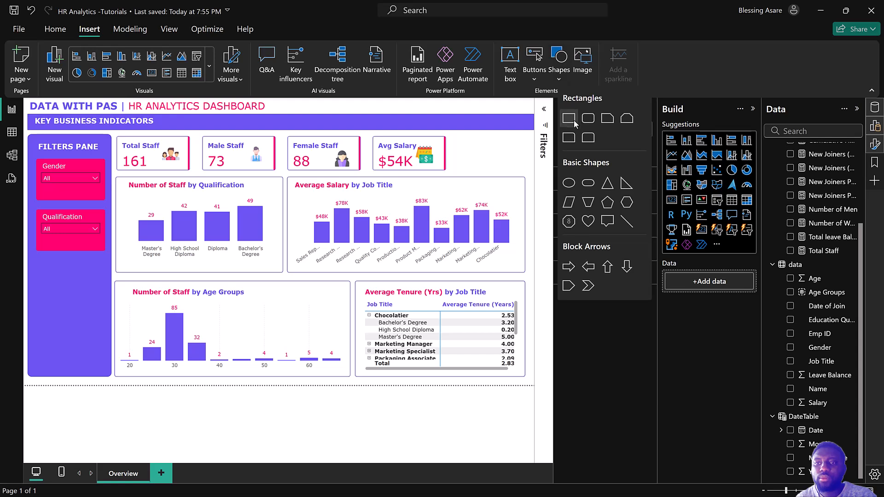
{"action": "left_click_drag", "start_coordinate": [150, 212], "coordinate": [88, 296]}
{"action": "left_click_drag", "start_coordinate": [75, 337], "coordinate": [85, 323]}
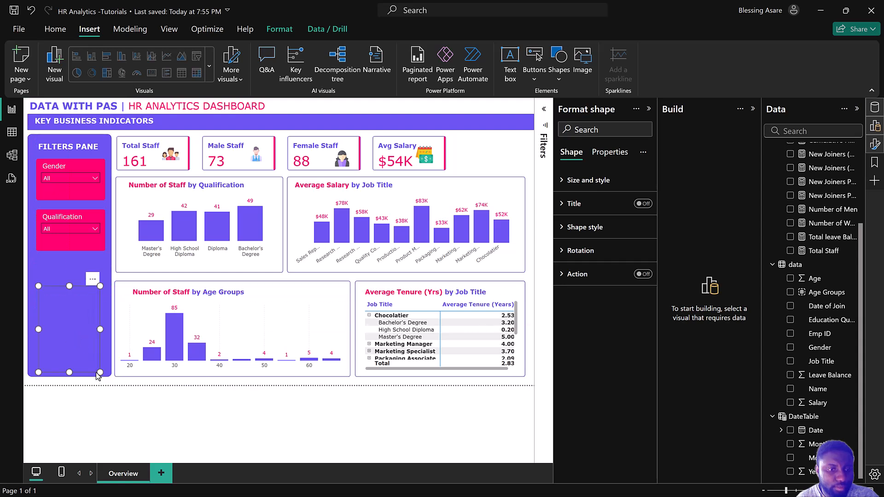
{"action": "left_click_drag", "start_coordinate": [98, 371], "coordinate": [81, 338]}
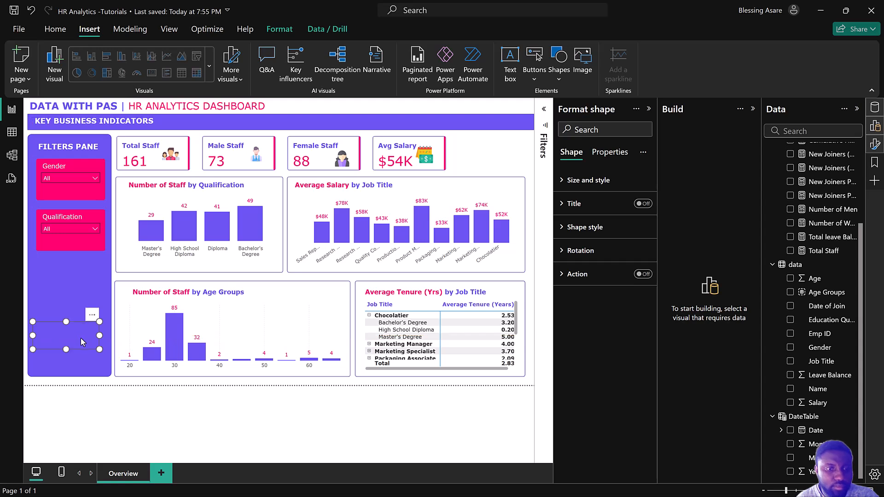
Colour the new rectangle's fill and its shape border pink
{"action": "left_click", "coordinate": [584, 228]}
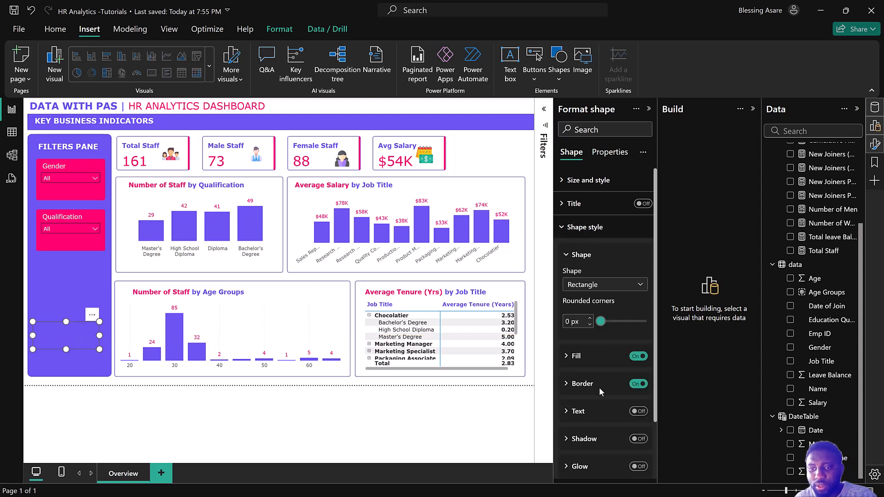
{"action": "left_click", "coordinate": [577, 356]}
{"action": "left_click", "coordinate": [570, 387]}
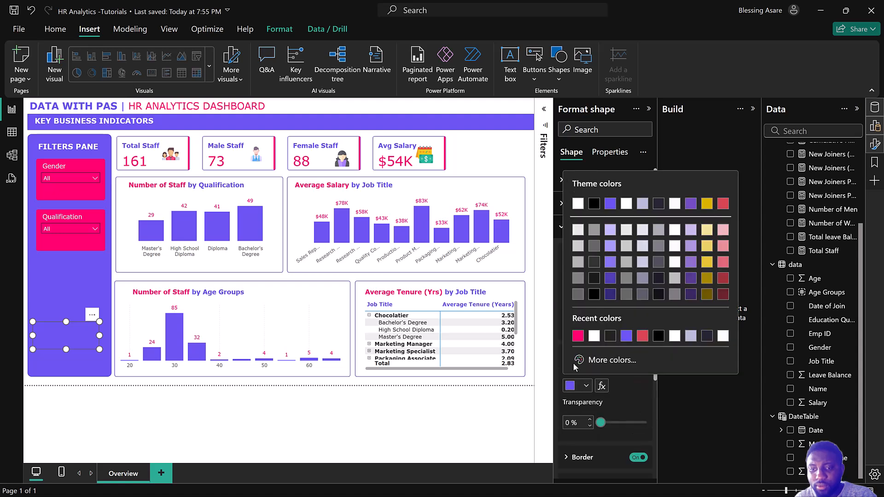
{"action": "left_click", "coordinate": [578, 338]}
{"action": "scroll", "coordinate": [609, 353], "scroll_direction": "down", "scroll_amount": 3}
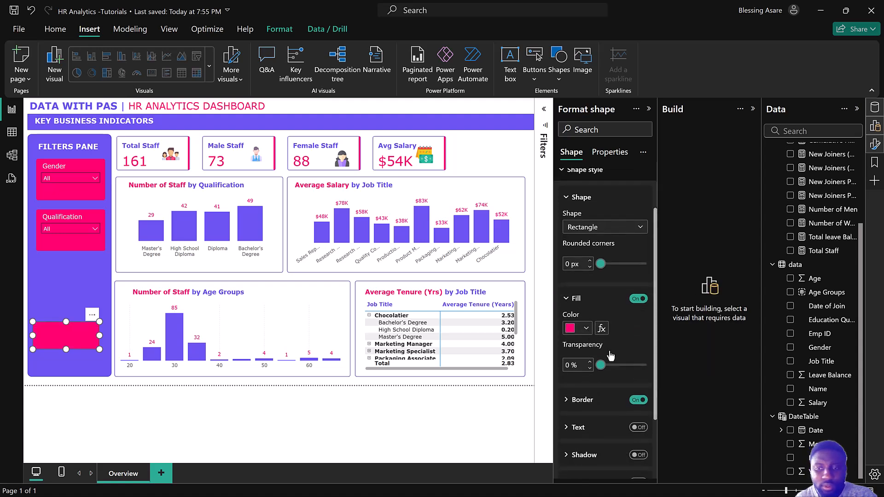
{"action": "scroll", "coordinate": [608, 354], "scroll_direction": "down", "scroll_amount": 2}
{"action": "left_click", "coordinate": [582, 314]}
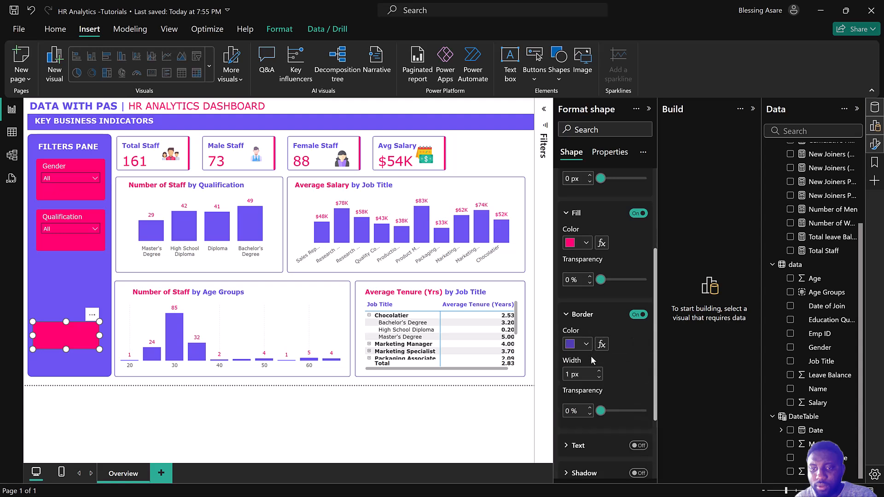
{"action": "left_click", "coordinate": [569, 345]}
{"action": "left_click", "coordinate": [579, 297]}
{"action": "scroll", "coordinate": [598, 382], "scroll_direction": "down", "scroll_amount": 5}
Try giving the rectangle a pink visual border with 10 px rounded corners
{"action": "scroll", "coordinate": [599, 373], "scroll_direction": "up", "scroll_amount": 10}
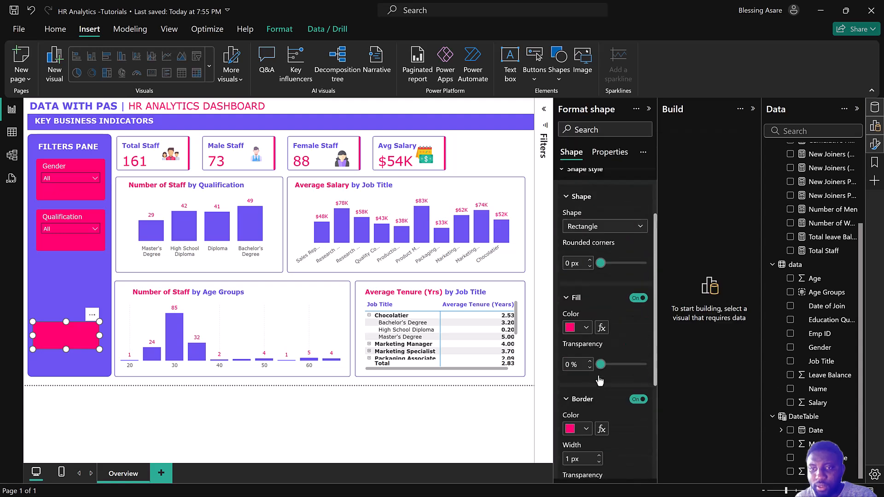
{"action": "left_click", "coordinate": [588, 178]}
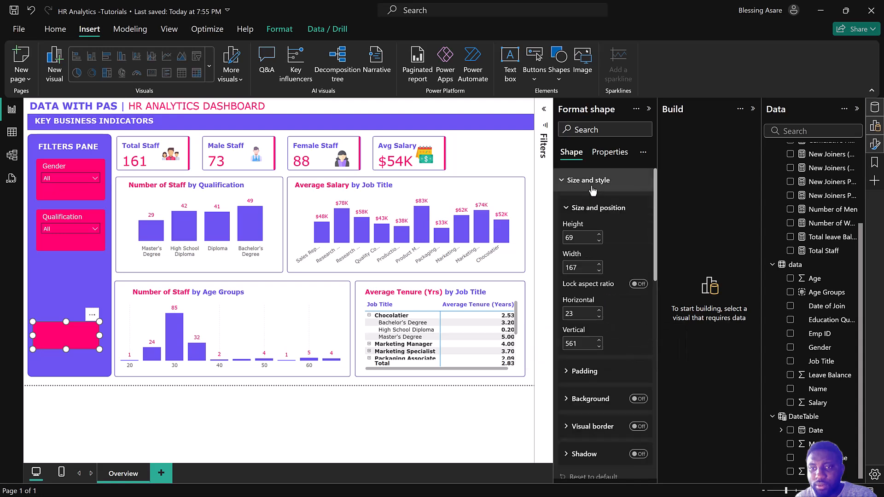
{"action": "scroll", "coordinate": [615, 375], "scroll_direction": "down", "scroll_amount": 1}
{"action": "left_click", "coordinate": [638, 369]}
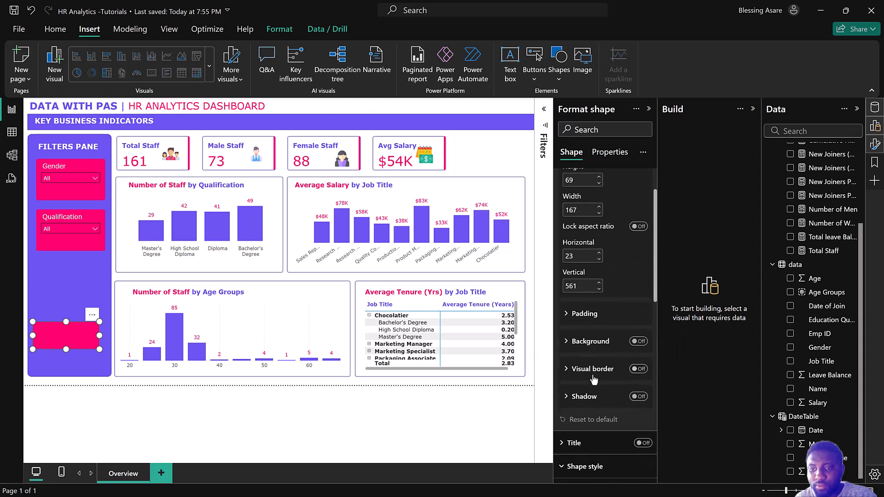
{"action": "left_click", "coordinate": [591, 369]}
{"action": "scroll", "coordinate": [582, 340], "scroll_direction": "down", "scroll_amount": 2}
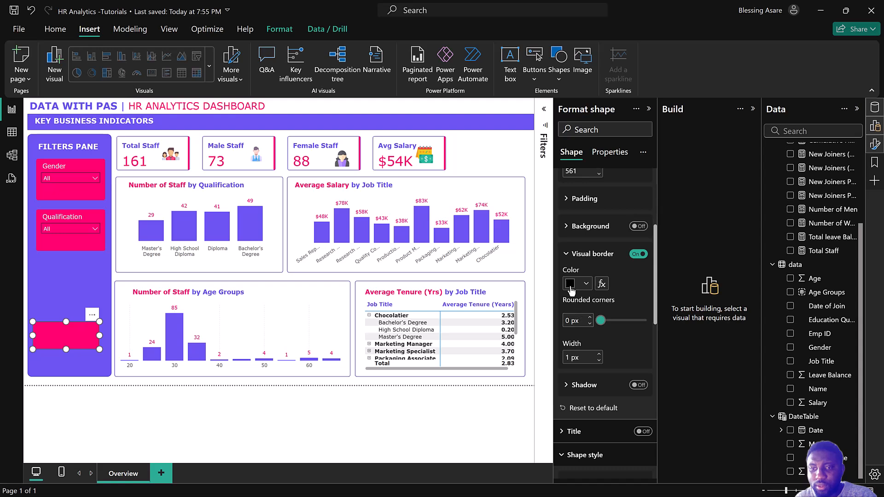
{"action": "left_click", "coordinate": [571, 288]}
{"action": "left_click", "coordinate": [577, 236]}
{"action": "type", "text": "1"}
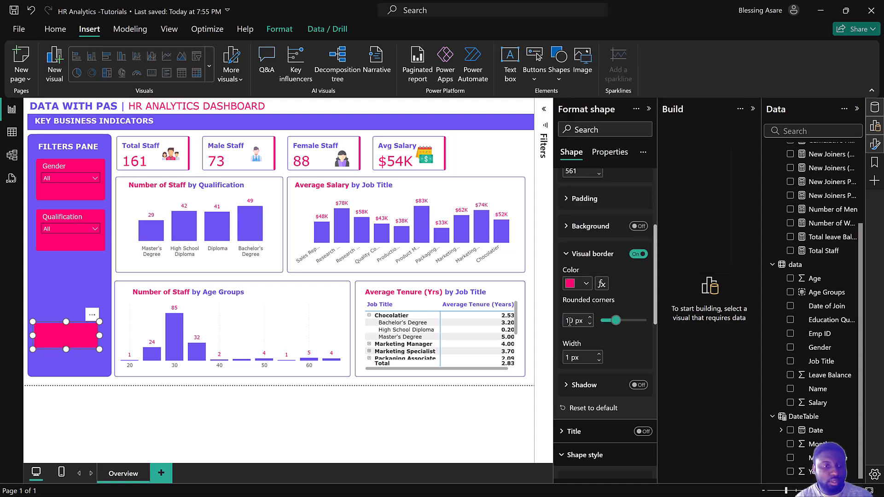
Turn off the rectangle's visual border
{"action": "left_click", "coordinate": [274, 422]}
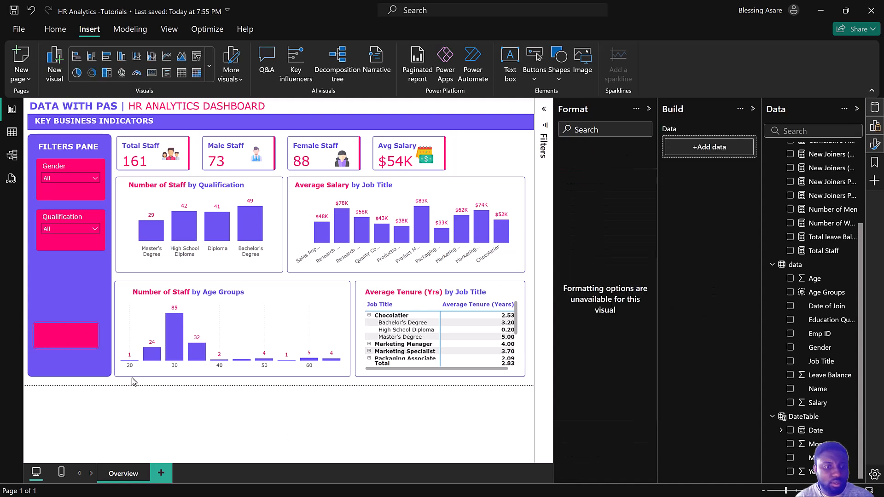
{"action": "left_click", "coordinate": [92, 344]}
{"action": "scroll", "coordinate": [604, 353], "scroll_direction": "down", "scroll_amount": 1}
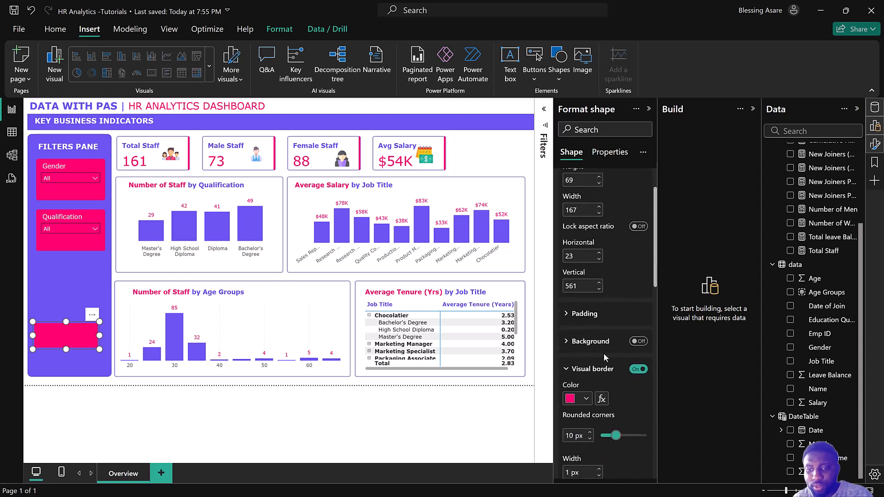
{"action": "left_click", "coordinate": [636, 370]}
Set the rounded corners in the rectangle's shape style to 34 px
{"action": "scroll", "coordinate": [628, 371], "scroll_direction": "down", "scroll_amount": 3}
{"action": "scroll", "coordinate": [628, 369], "scroll_direction": "down", "scroll_amount": 4}
{"action": "left_click_drag", "start_coordinate": [600, 262], "coordinate": [617, 265]}
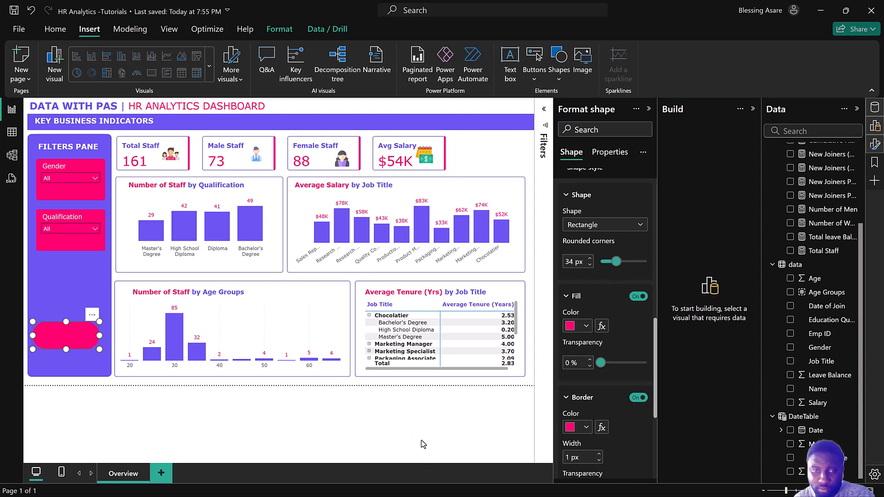
{"action": "left_click", "coordinate": [352, 436]}
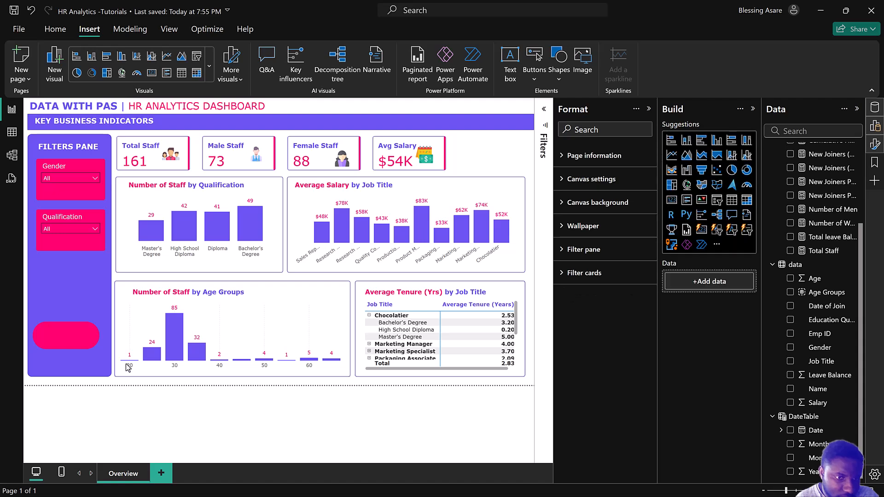
Turn on the pink shape's text, set it to "Clear Filters", and make it bold at size 14
{"action": "left_click", "coordinate": [70, 336]}
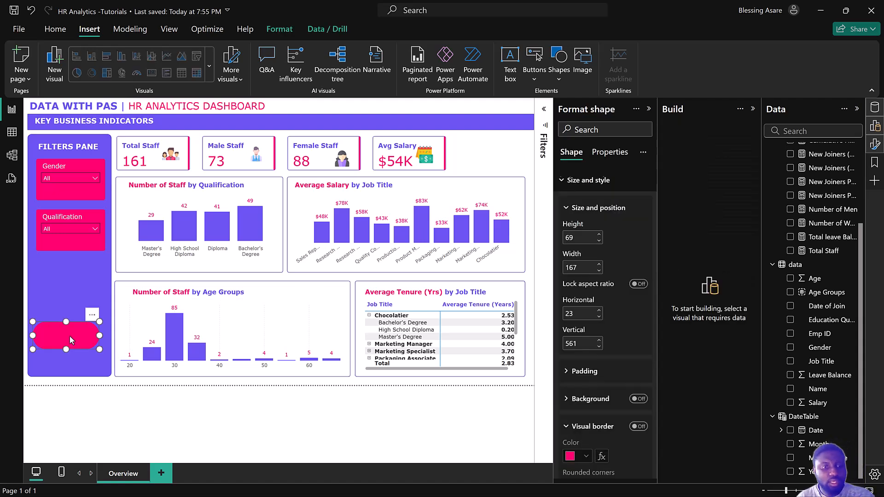
{"action": "scroll", "coordinate": [603, 400], "scroll_direction": "down", "scroll_amount": 6}
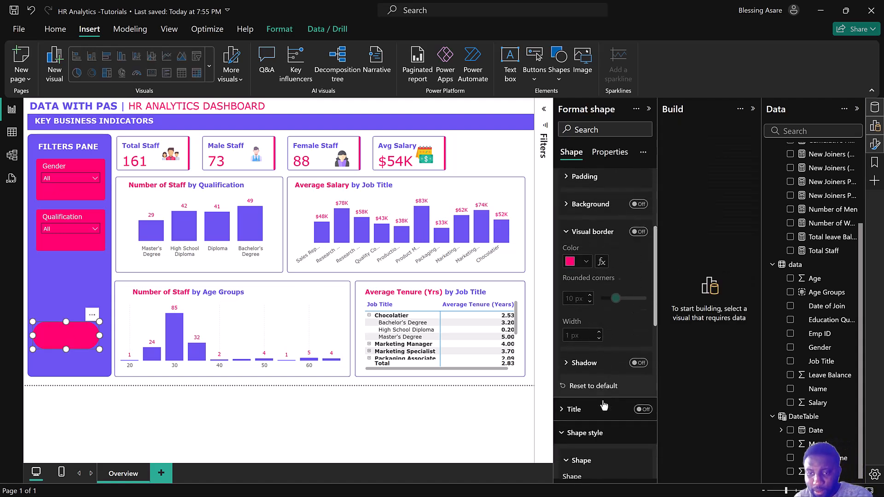
{"action": "scroll", "coordinate": [605, 327], "scroll_direction": "down", "scroll_amount": 6}
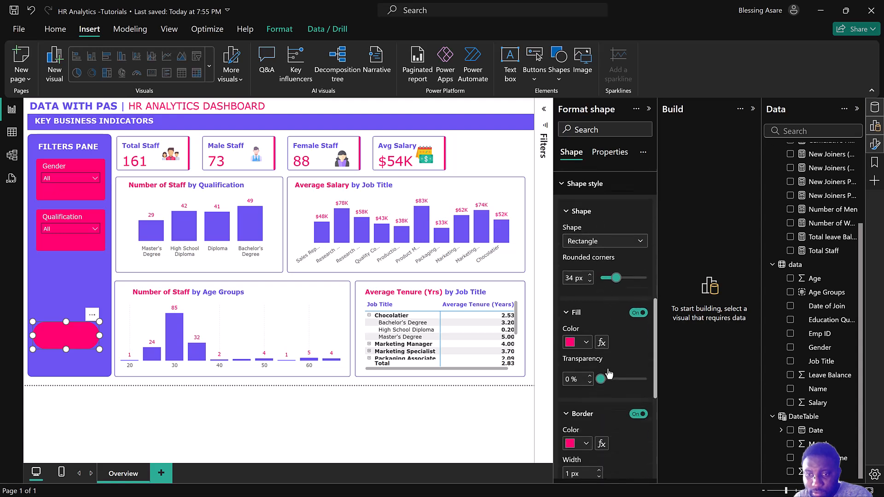
{"action": "left_click", "coordinate": [638, 356]}
{"action": "left_click", "coordinate": [575, 359]}
{"action": "left_click", "coordinate": [578, 384]}
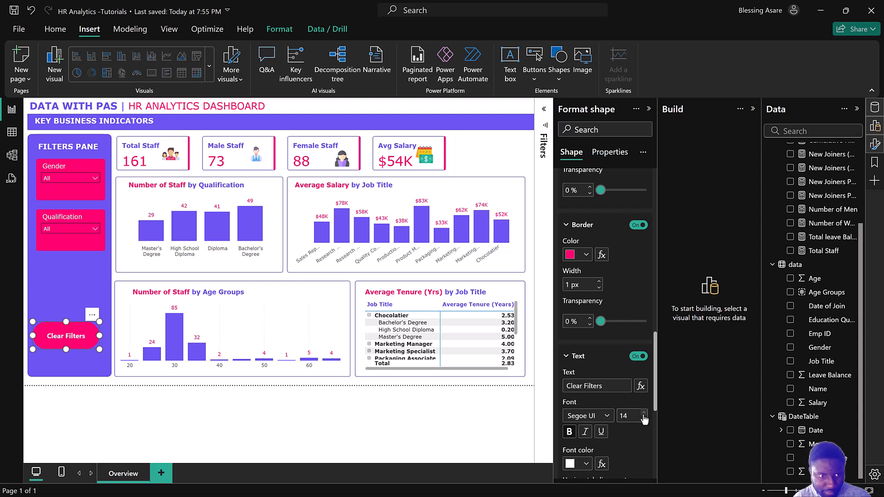
{"action": "left_click", "coordinate": [400, 407]}
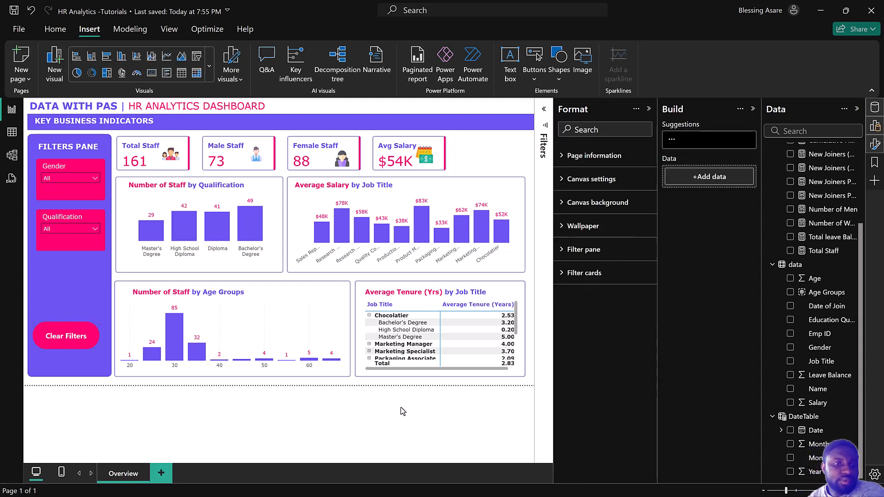
Shrink the Clear Filters shape to about 138 wide and 50 high and centre it in the lower filters pane
{"action": "left_click", "coordinate": [93, 343]}
{"action": "mouse_move", "coordinate": [94, 346]}
{"action": "left_mouse_down"}
{"action": "mouse_move", "coordinate": [76, 333]}
{"action": "mouse_move", "coordinate": [81, 343]}
{"action": "left_mouse_up"}
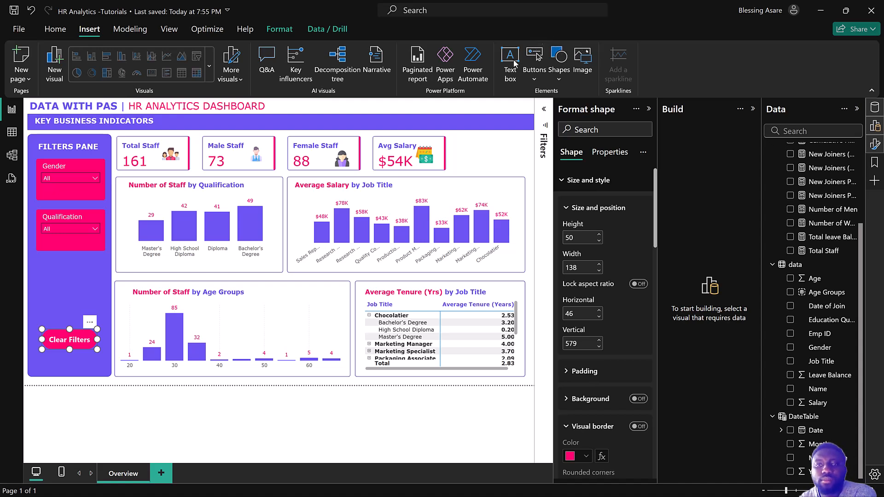
{"action": "left_click", "coordinate": [231, 410]}
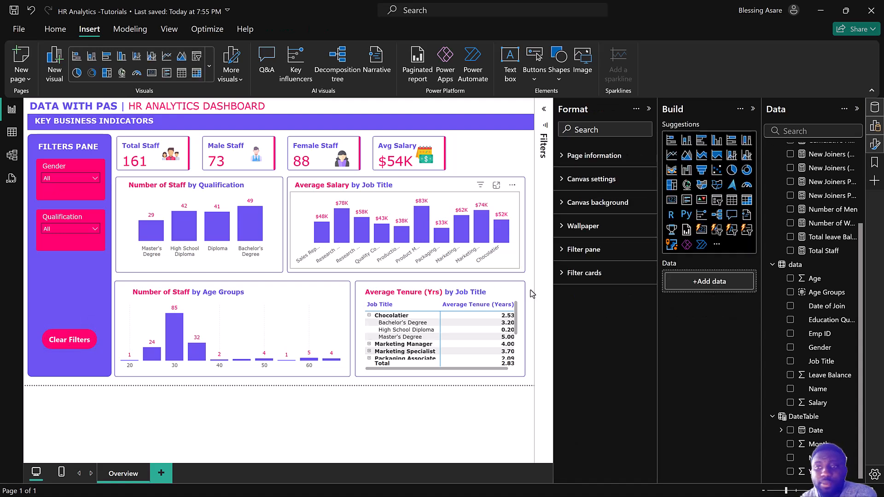
Show the report's bookmarks and delete the existing Clear Filters bookmark
{"action": "left_click", "coordinate": [874, 163]}
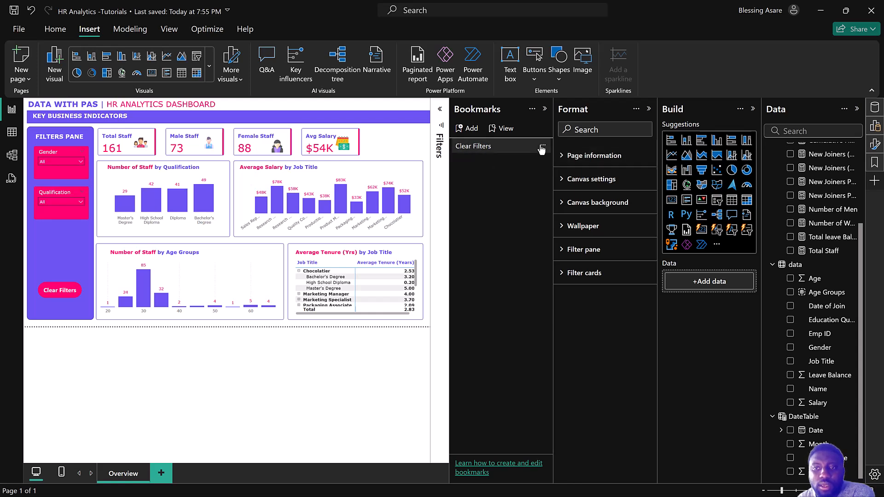
{"action": "left_click", "coordinate": [542, 148]}
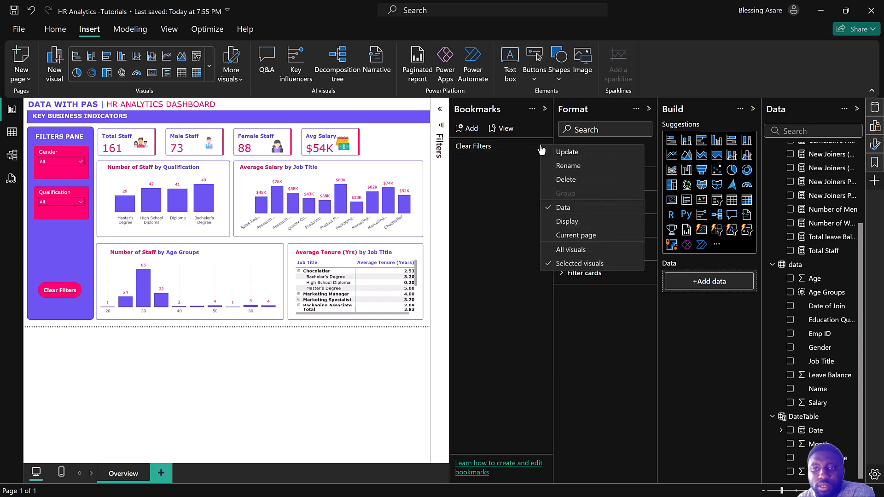
{"action": "left_click", "coordinate": [561, 182]}
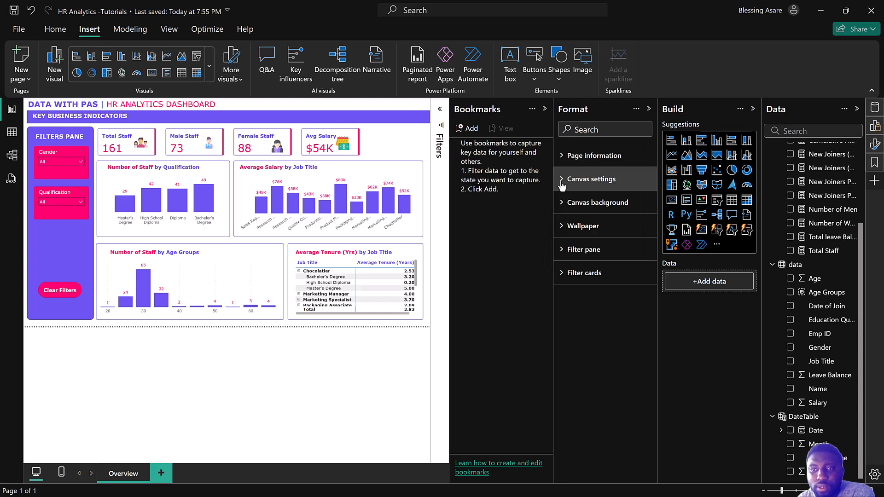
Add a new bookmark and name it "Clear Filters"
{"action": "left_click", "coordinate": [469, 131]}
{"action": "double_click", "coordinate": [483, 146]}
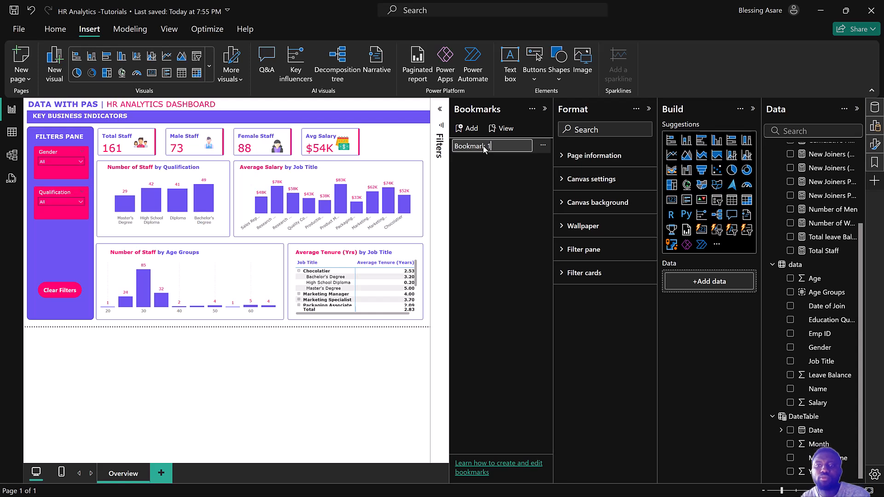
{"action": "type", "text": "Clear Filters"}
{"action": "key", "text": "Return"}
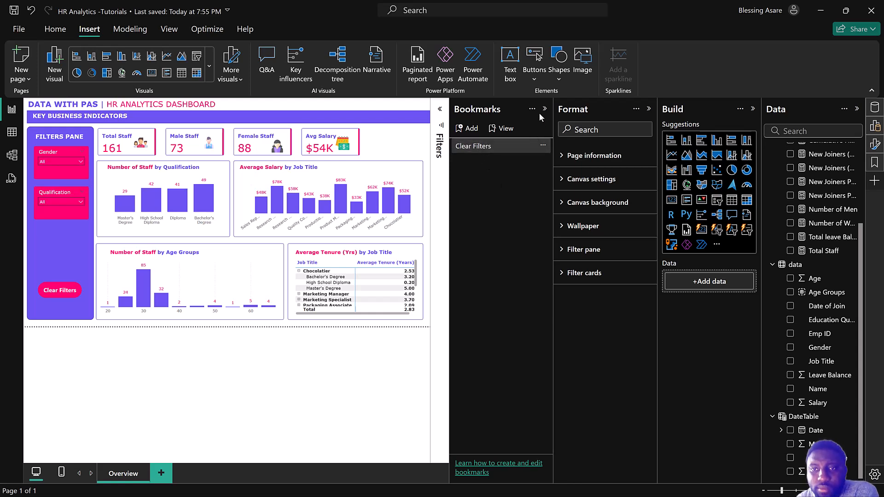
Restrict the Clear Filters bookmark to selected visuals and turn off its Current page option, keeping Data enabled
{"action": "left_click", "coordinate": [544, 145]}
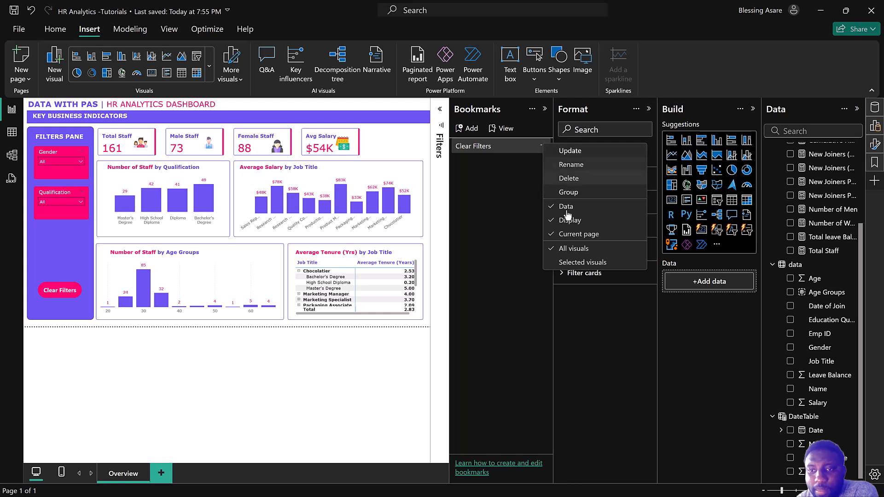
{"action": "left_click", "coordinate": [568, 209]}
{"action": "left_click", "coordinate": [544, 145]}
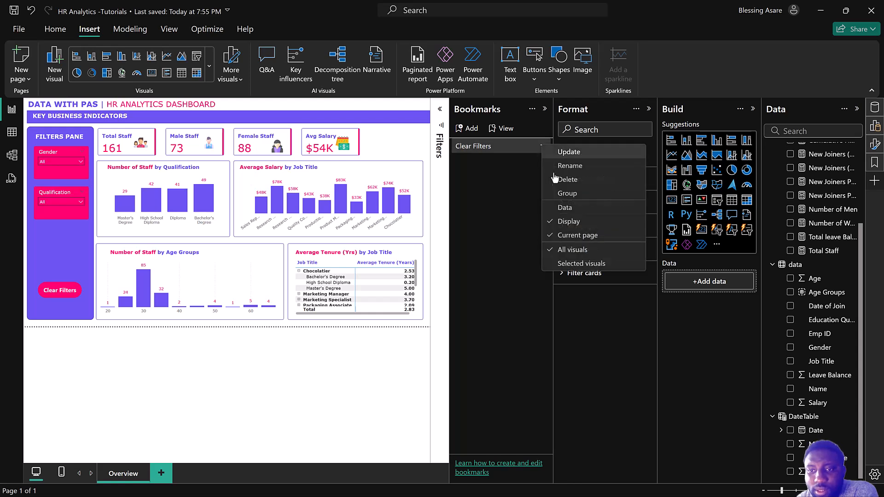
{"action": "left_click", "coordinate": [569, 266]}
{"action": "left_click", "coordinate": [544, 145]}
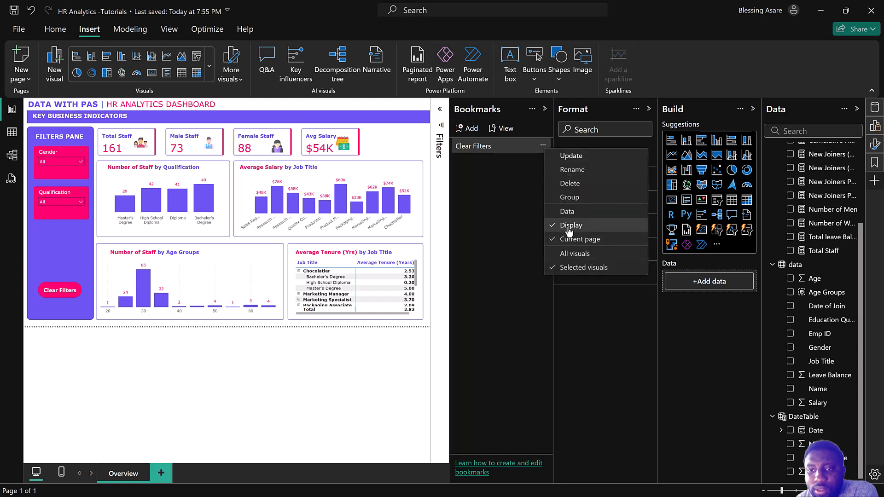
{"action": "left_click", "coordinate": [534, 234]}
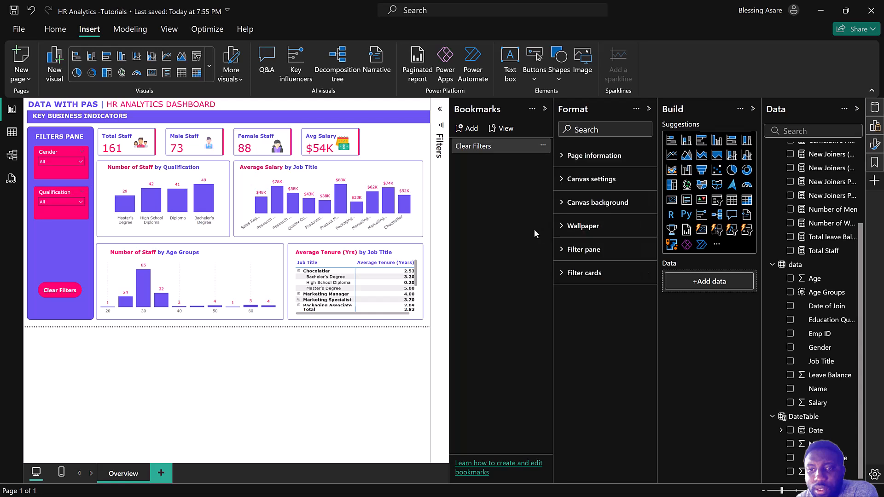
{"action": "left_click", "coordinate": [543, 147]}
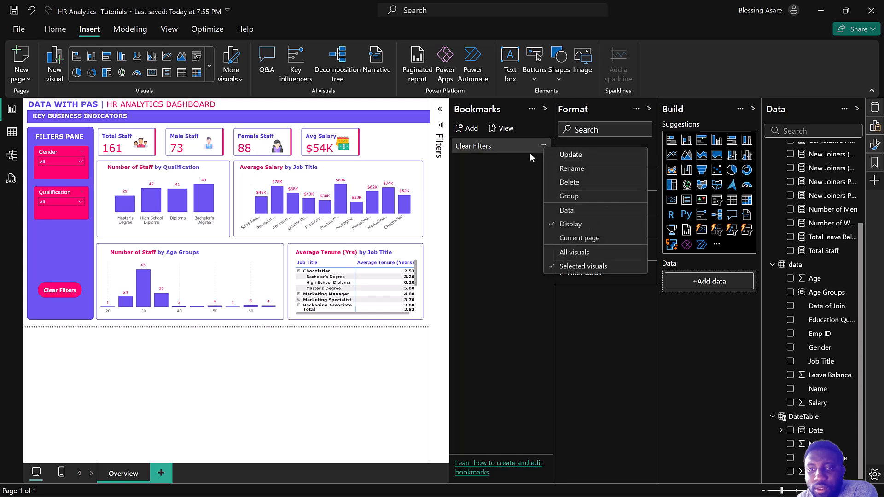
{"action": "left_click", "coordinate": [515, 167]}
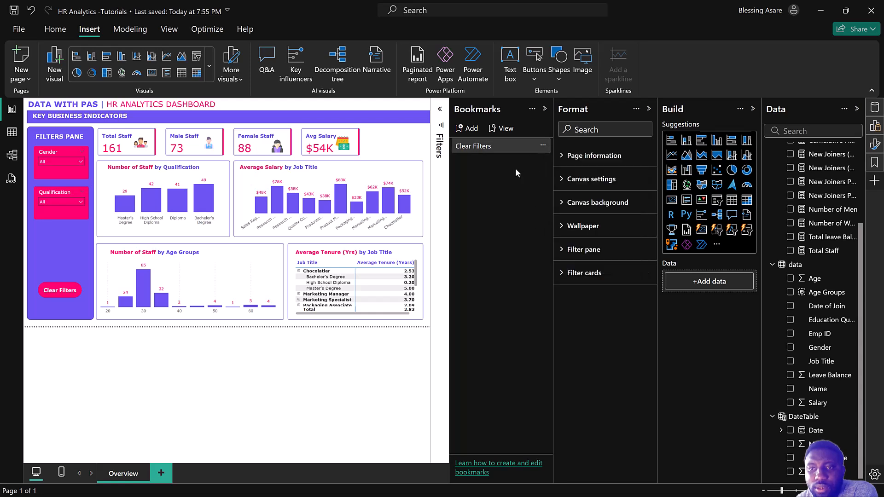
{"action": "left_click", "coordinate": [544, 147]}
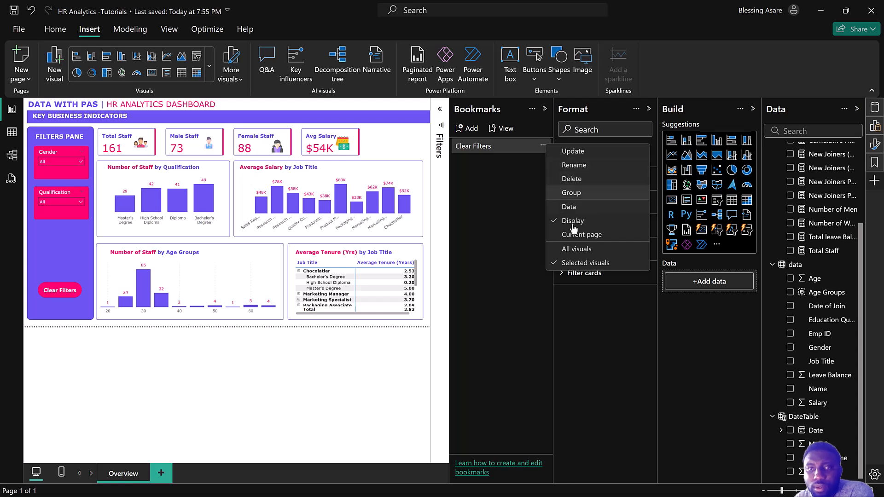
{"action": "left_click", "coordinate": [571, 207]}
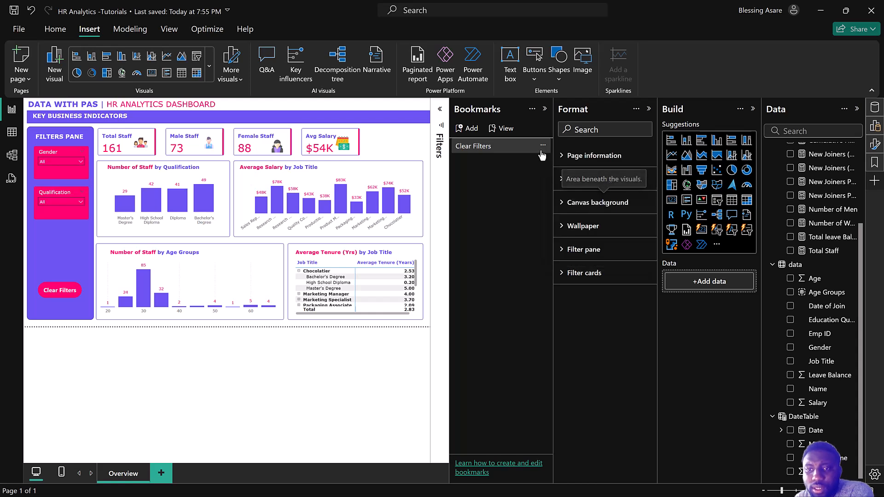
Hide the bookmarks, filter the page to Diploma with the Qualification slicer, and select the Clear Filters shape
{"action": "left_click", "coordinate": [545, 113]}
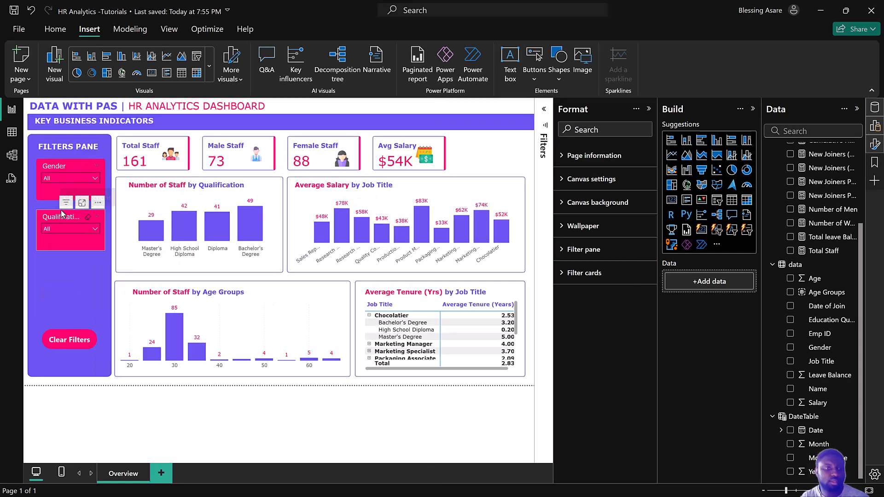
{"action": "left_click", "coordinate": [54, 226]}
{"action": "left_click", "coordinate": [64, 251]}
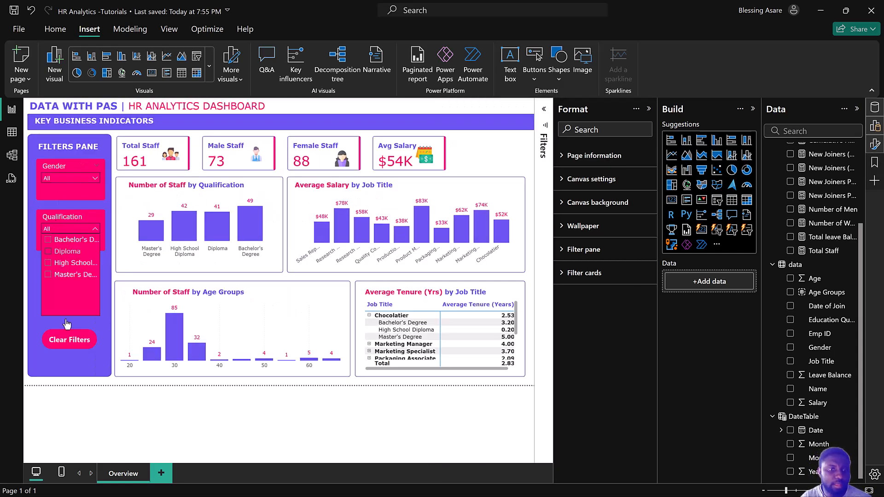
{"action": "left_click", "coordinate": [64, 407]}
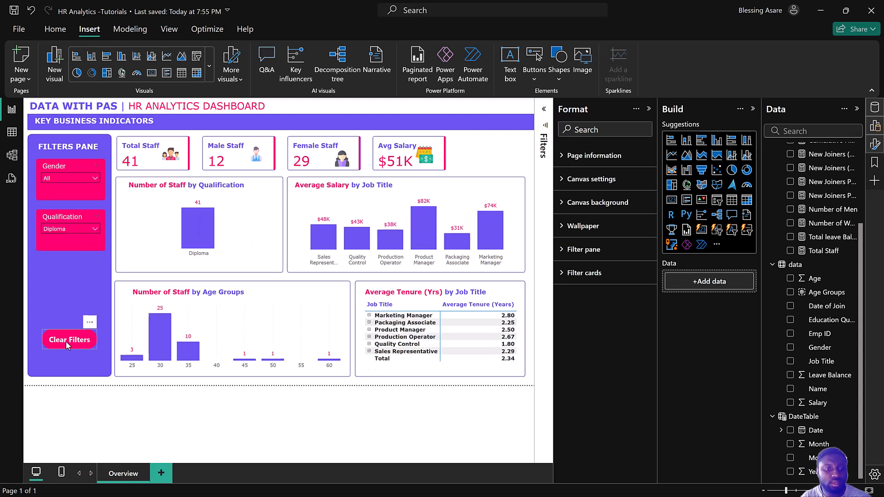
{"action": "left_click", "coordinate": [68, 344]}
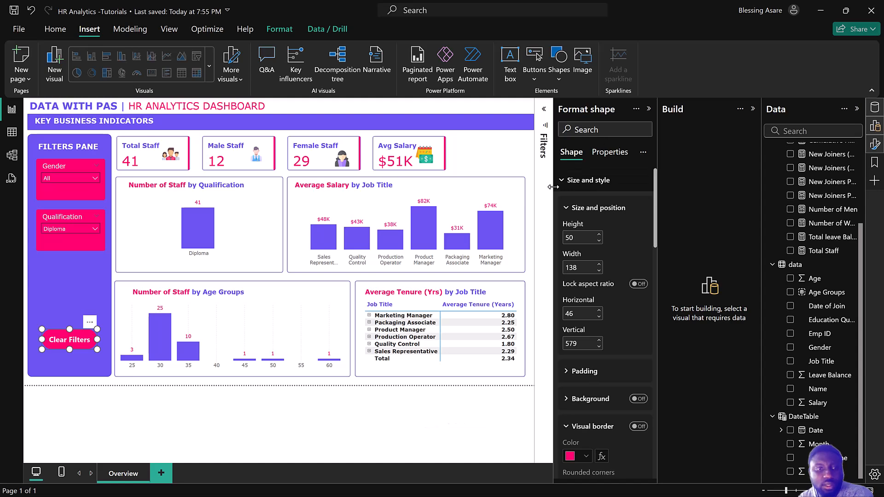
Show the bookmarks again and turn off the Display option of the Clear Filters bookmark
{"action": "left_click", "coordinate": [874, 162]}
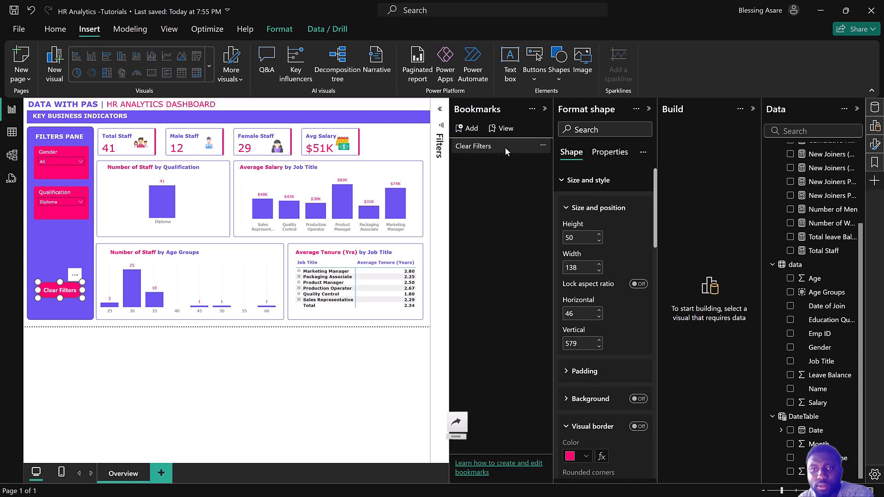
{"action": "left_click", "coordinate": [544, 146]}
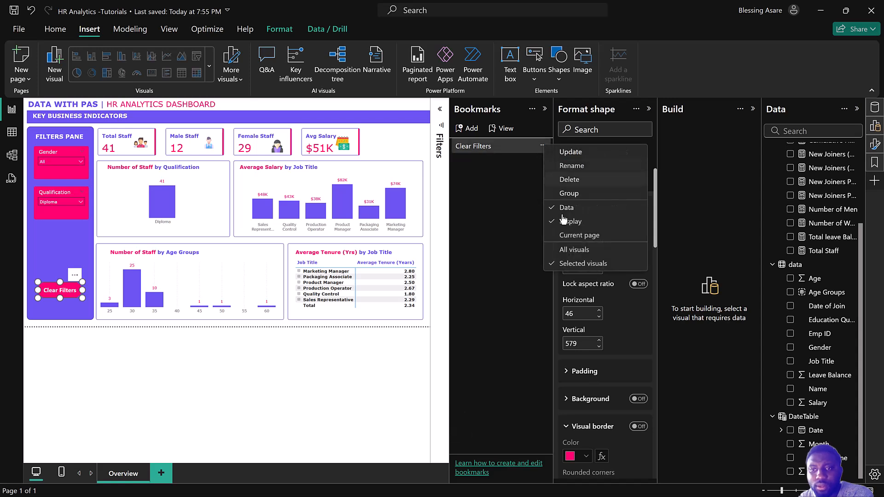
{"action": "left_click", "coordinate": [570, 225]}
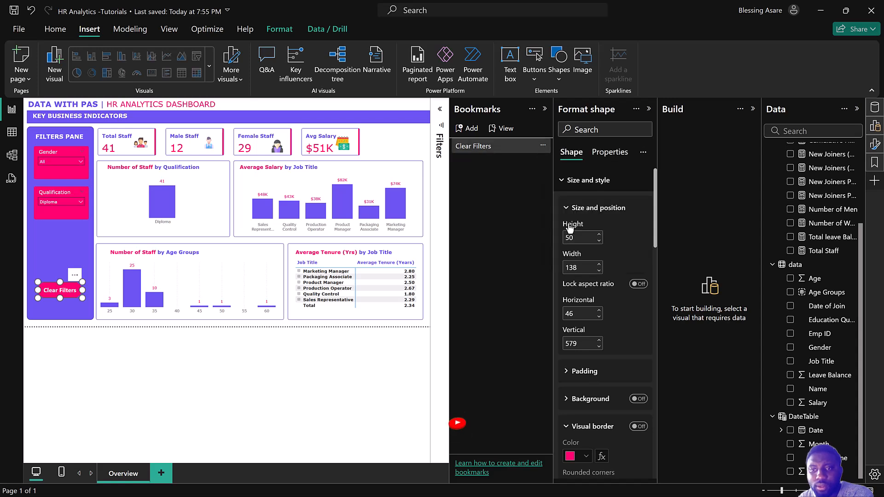
{"action": "left_click", "coordinate": [543, 146]}
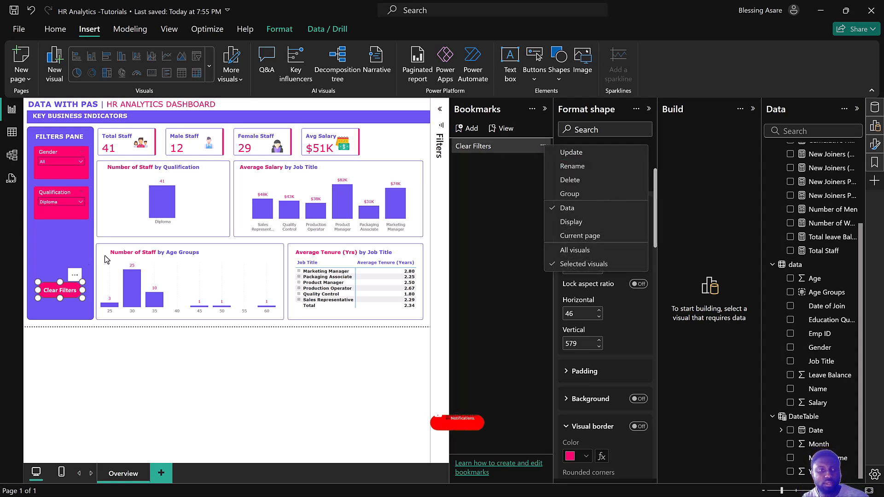
{"action": "left_click", "coordinate": [68, 295]}
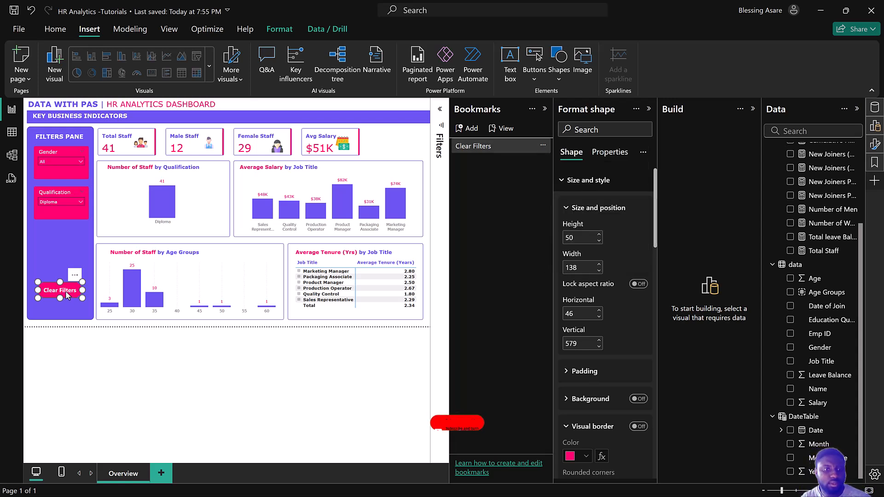
{"action": "left_click", "coordinate": [72, 352]}
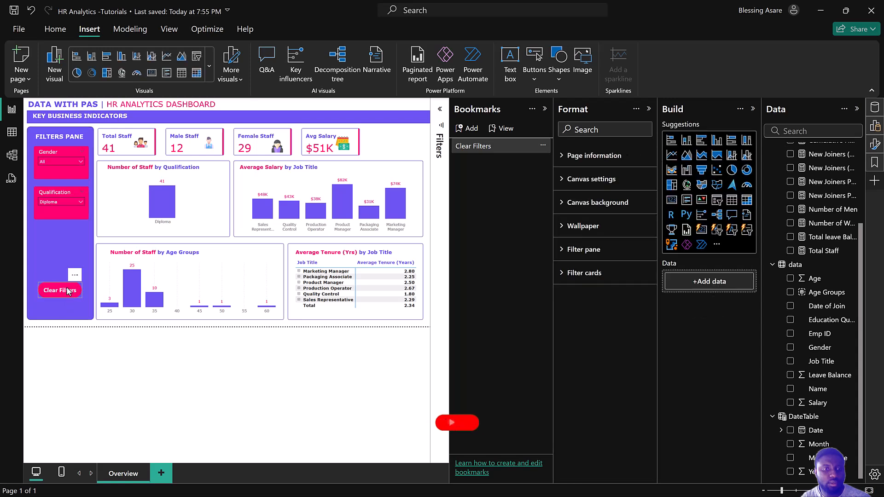
Turn on the action of the Clear Filters shape and set its type to Clear all slicers
{"action": "left_click", "coordinate": [68, 292]}
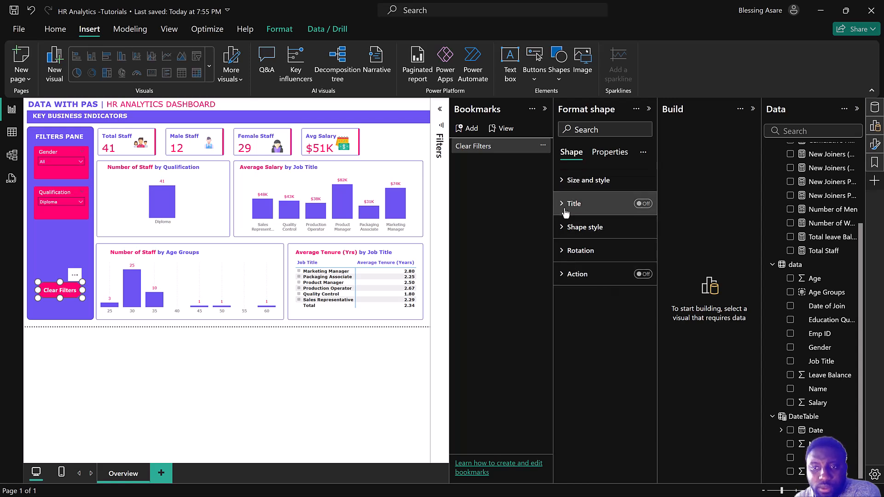
{"action": "left_click", "coordinate": [642, 274]}
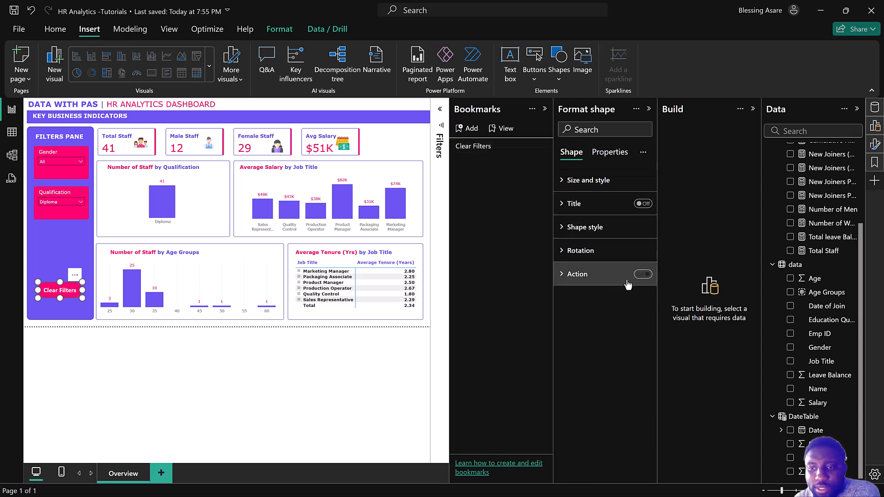
{"action": "left_click", "coordinate": [578, 275]}
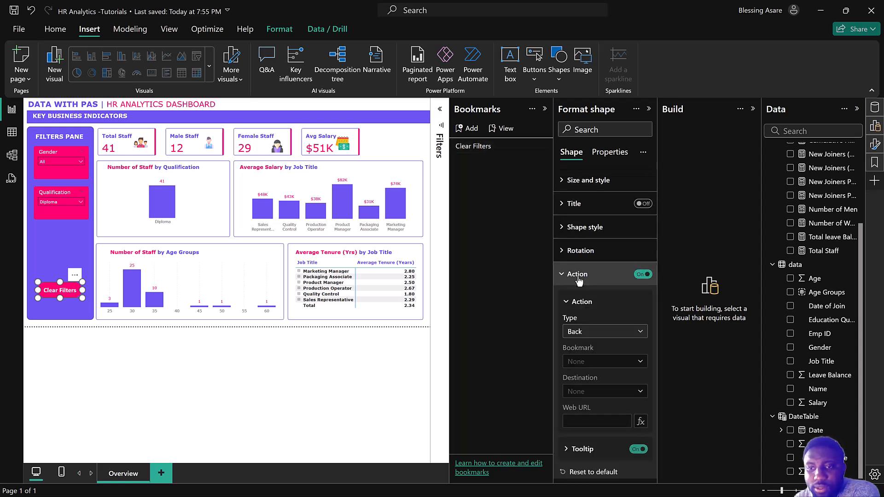
{"action": "left_click", "coordinate": [590, 338]}
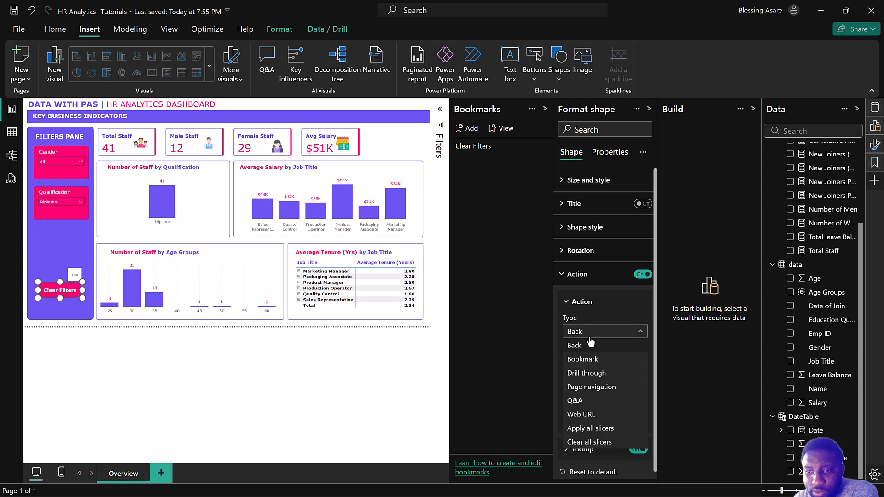
{"action": "left_click", "coordinate": [591, 443]}
{"action": "scroll", "coordinate": [604, 338], "scroll_direction": "down", "scroll_amount": 1}
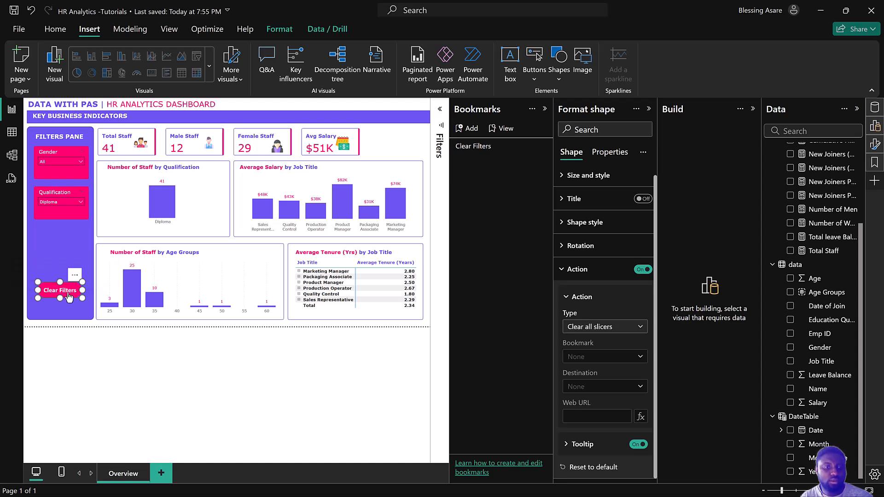
Test the Clear Filters button on the current selection, and again after filtering Gender to Female
{"action": "left_click", "coordinate": [68, 297], "text": "ctrl"}
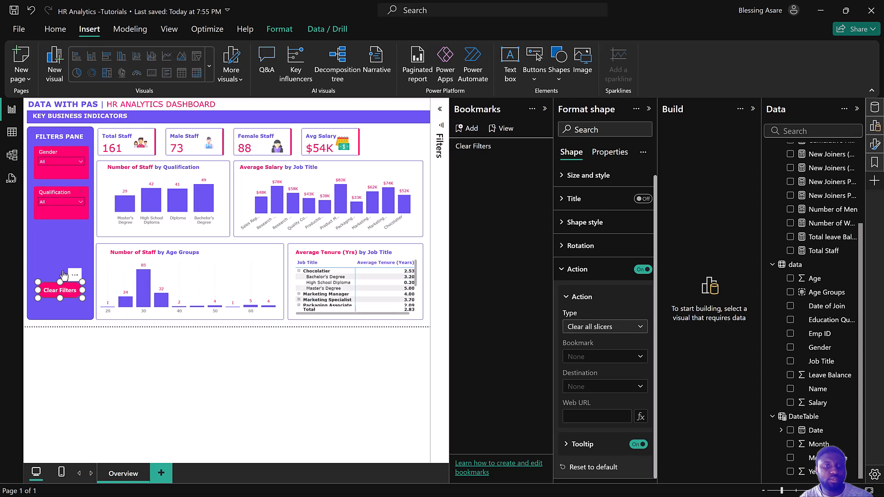
{"action": "left_click", "coordinate": [54, 162]}
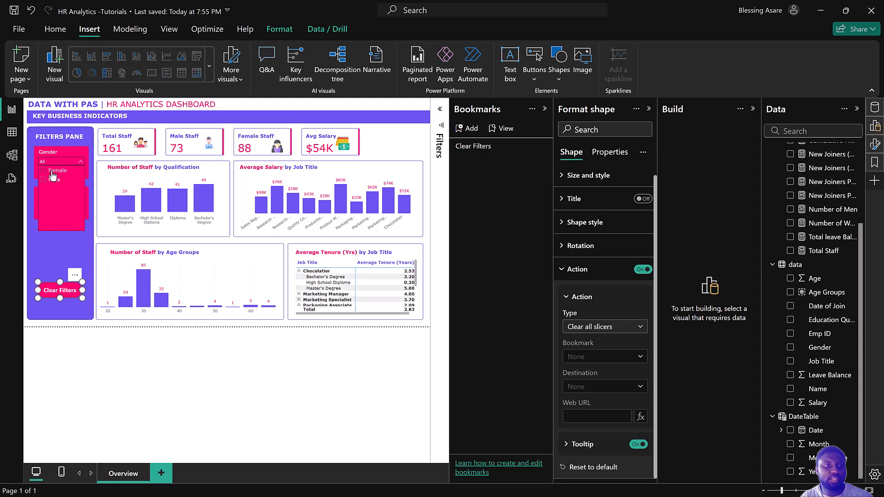
{"action": "left_click", "coordinate": [71, 290], "text": "ctrl"}
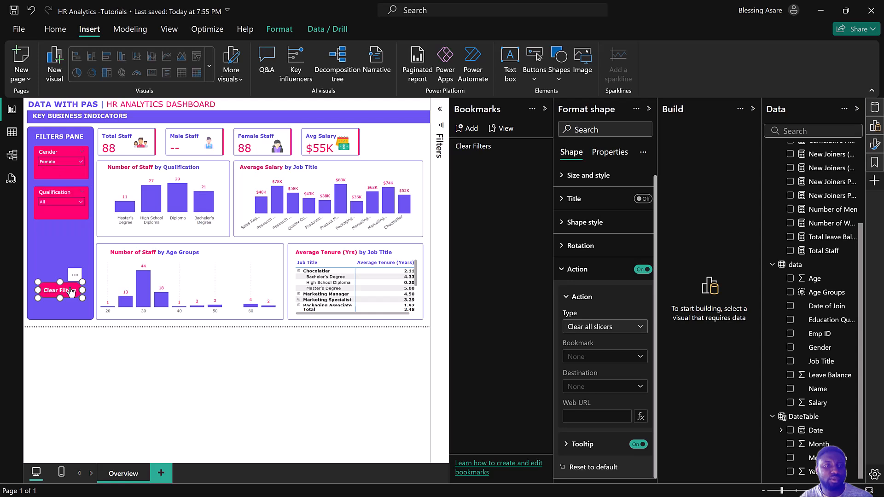
{"action": "left_click", "coordinate": [71, 291], "text": "ctrl"}
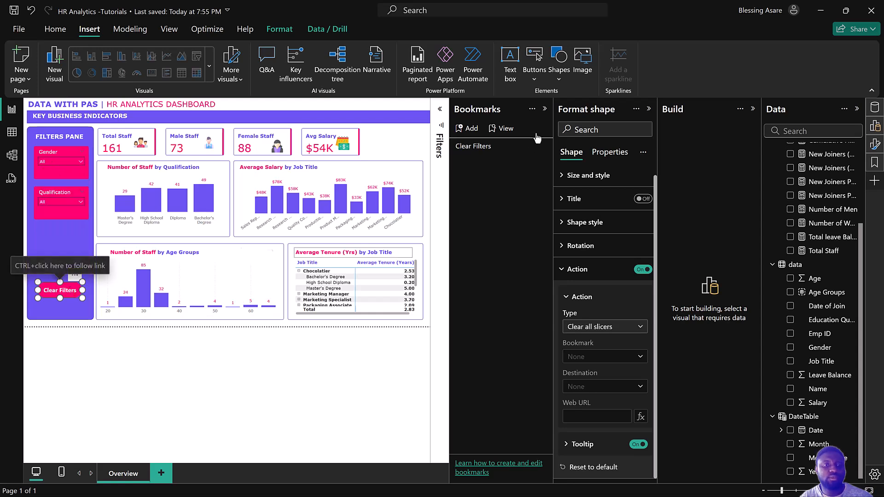
Collapse the Format, Build and Data panes to enlarge the report page, and deselect the Clear Filters shape
{"action": "left_click", "coordinate": [649, 108]}
{"action": "left_click", "coordinate": [753, 109]}
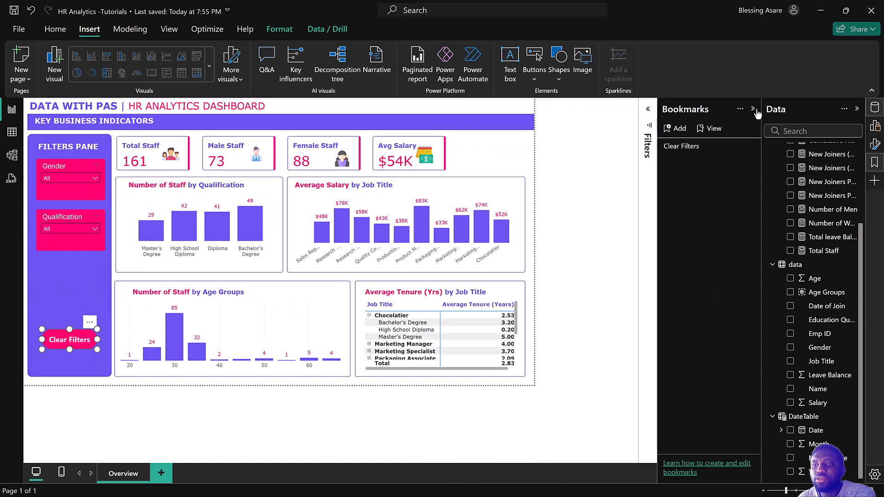
{"action": "left_click", "coordinate": [857, 109]}
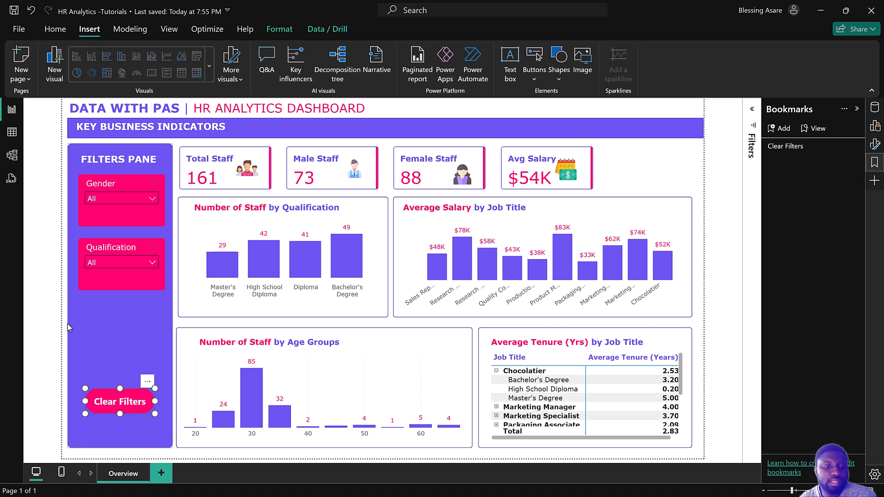
{"action": "left_click", "coordinate": [45, 330]}
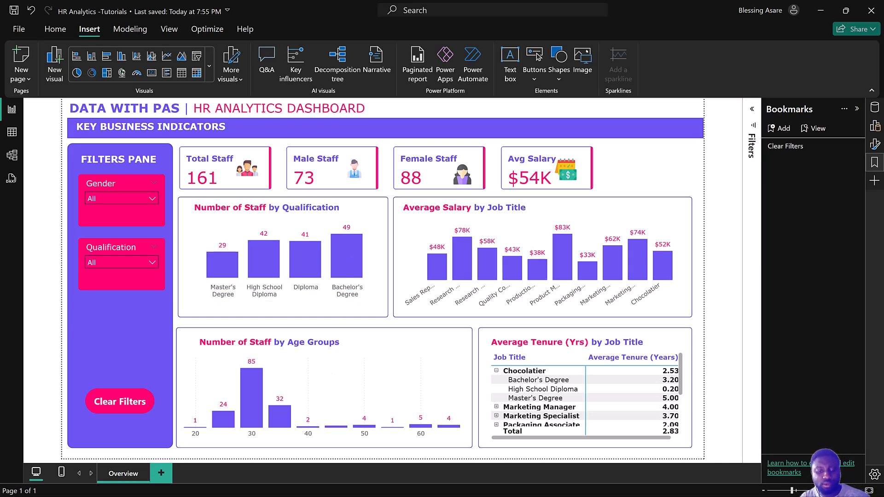
Switch to the finished HR Analytics report, view its Diversity and Inclusion page, and return to Overview
{"action": "key", "text": "super"}
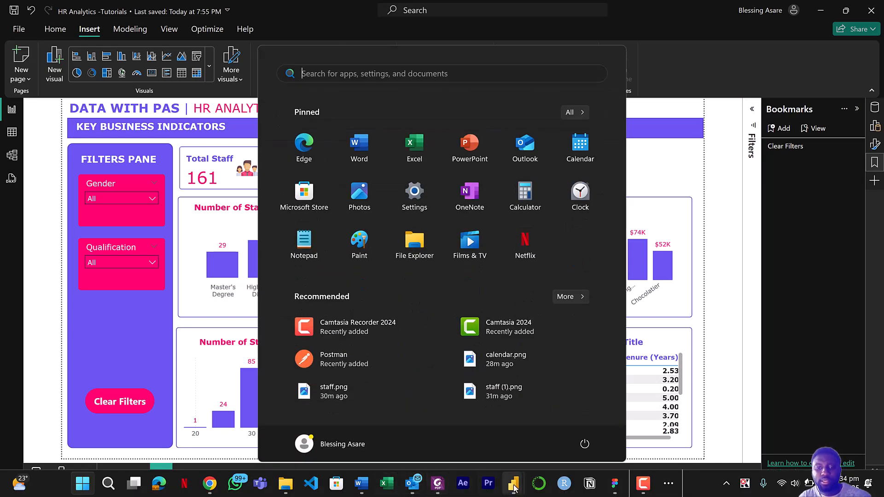
{"action": "mouse_move", "coordinate": [517, 488]}
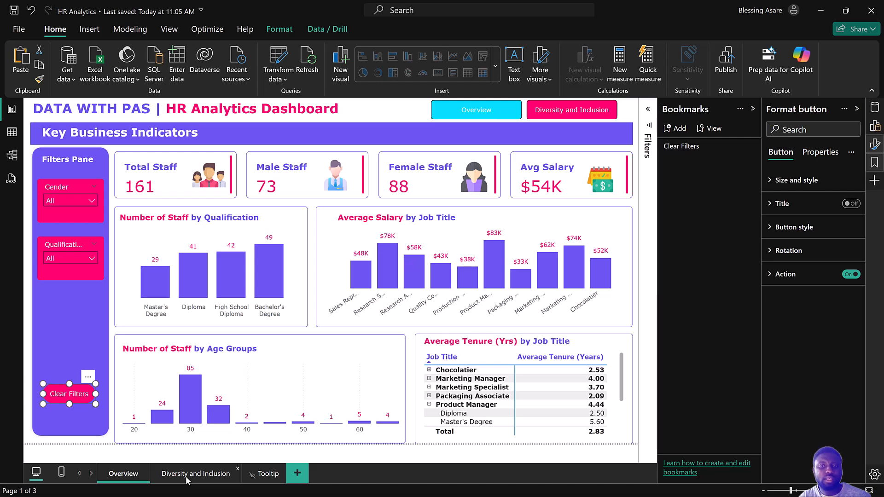
{"action": "left_click", "coordinate": [186, 476]}
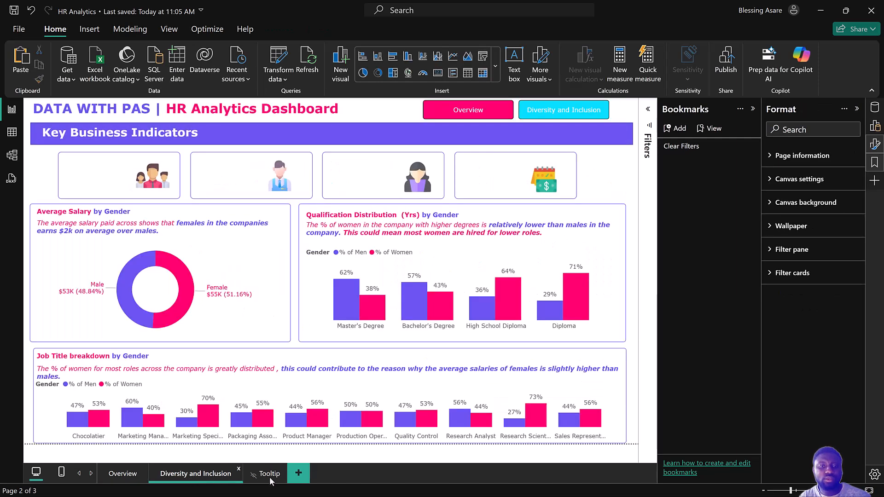
{"action": "left_click", "coordinate": [127, 479]}
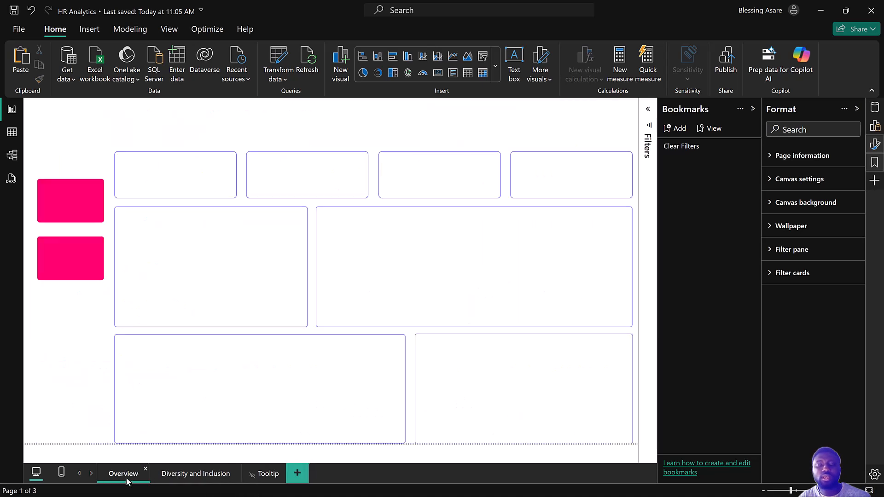